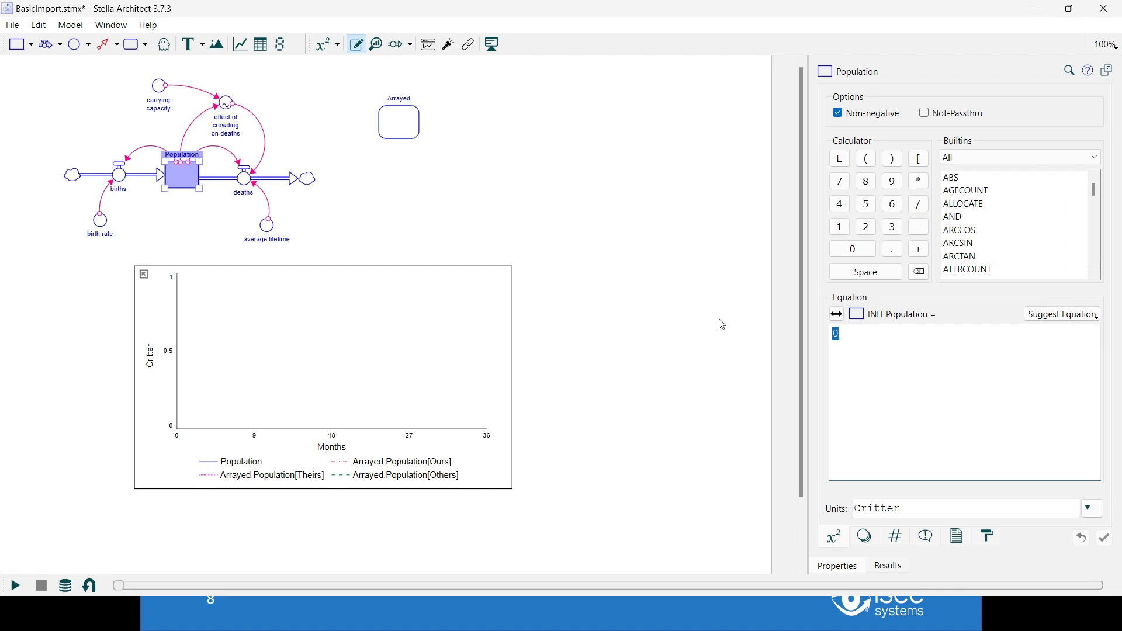
# Inspect the equations of average lifetime, birth rate and the Population stock, and run the model
pyautogui.click(158, 92)
pyautogui.click(266, 224)
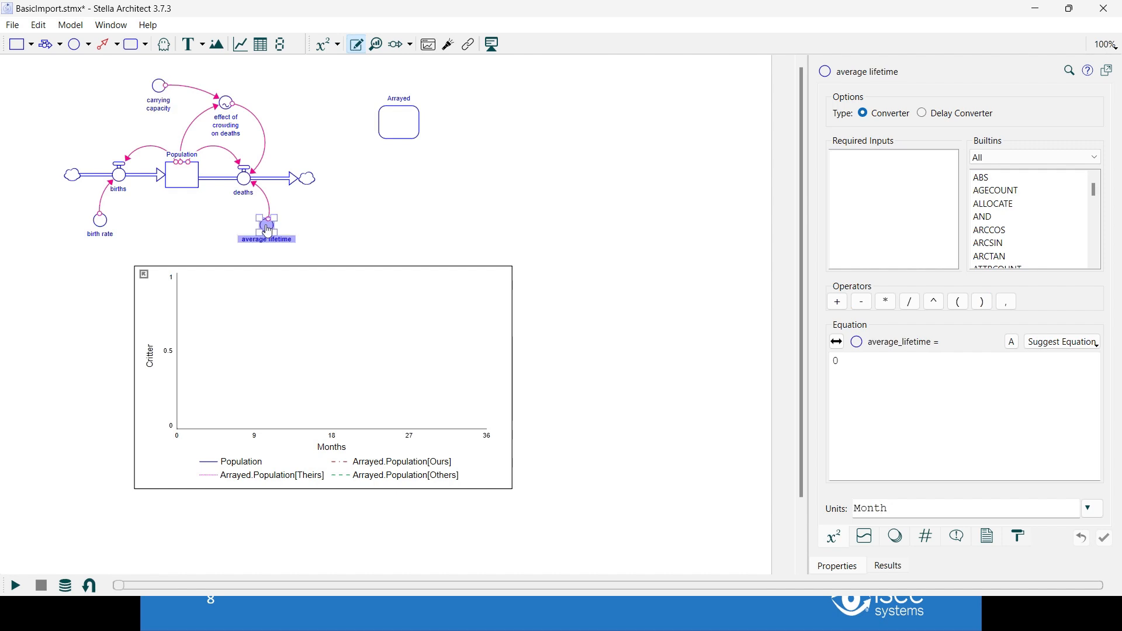
pyautogui.click(100, 225)
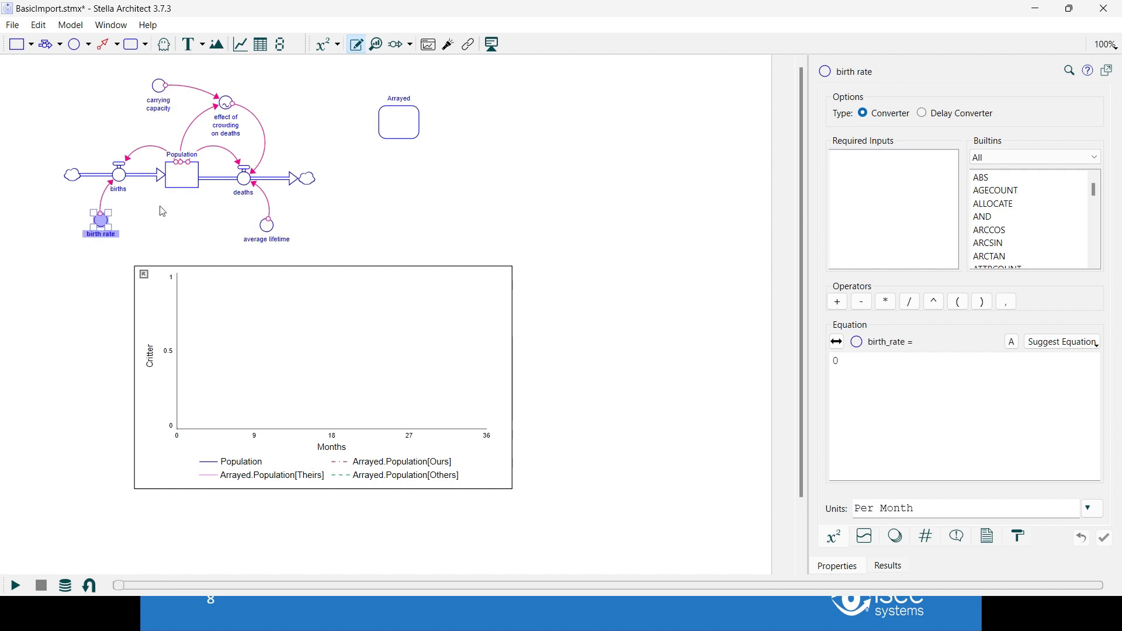
pyautogui.click(182, 187)
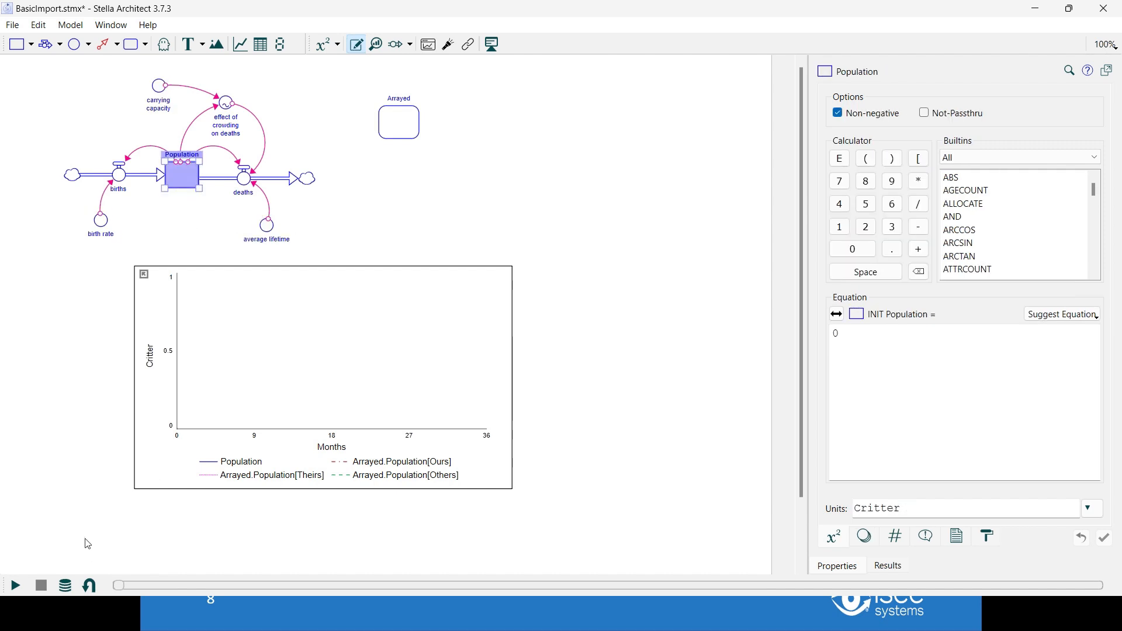
pyautogui.click(19, 585)
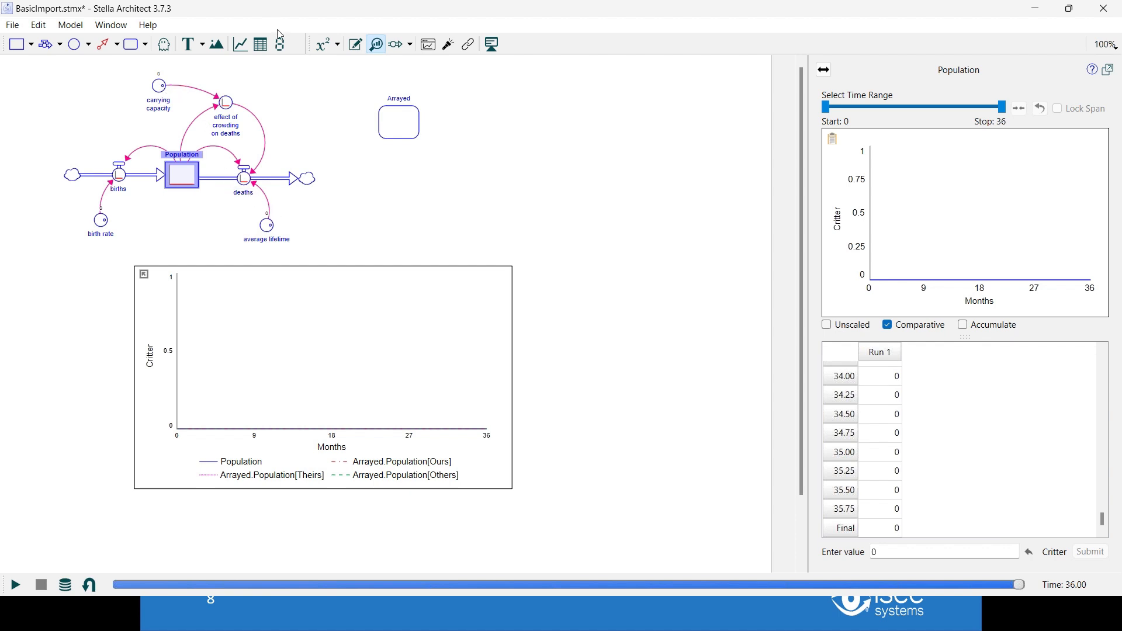
# Generate the import template C:/Webinar/BasicImport/Data/Template.csv with variables organized by row and graphicals included
pyautogui.click(78, 27)
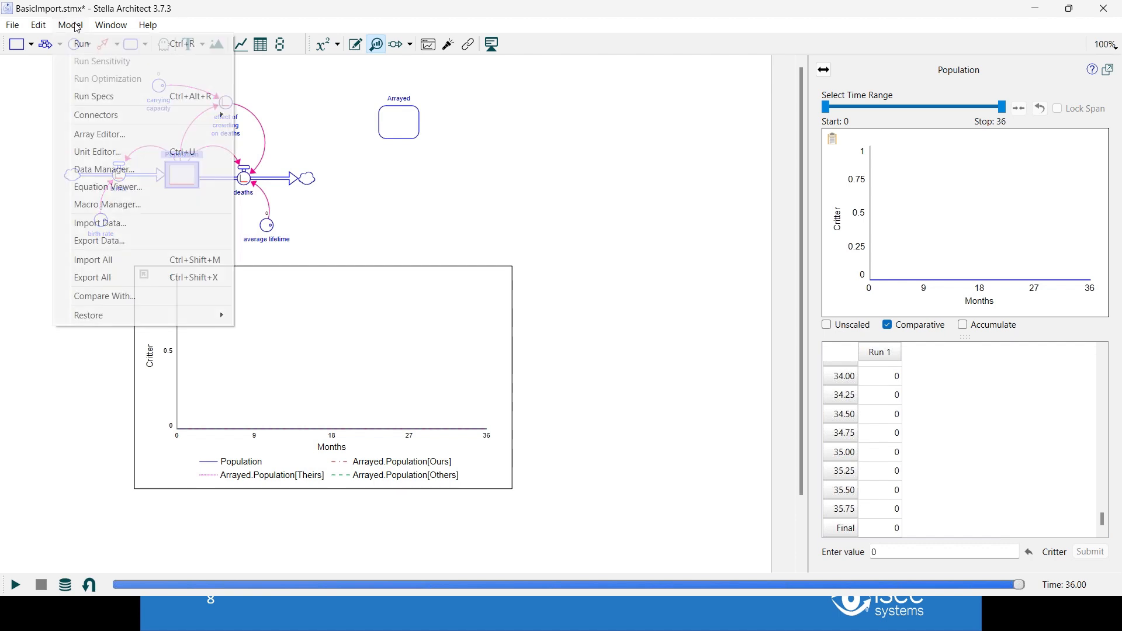
pyautogui.click(105, 224)
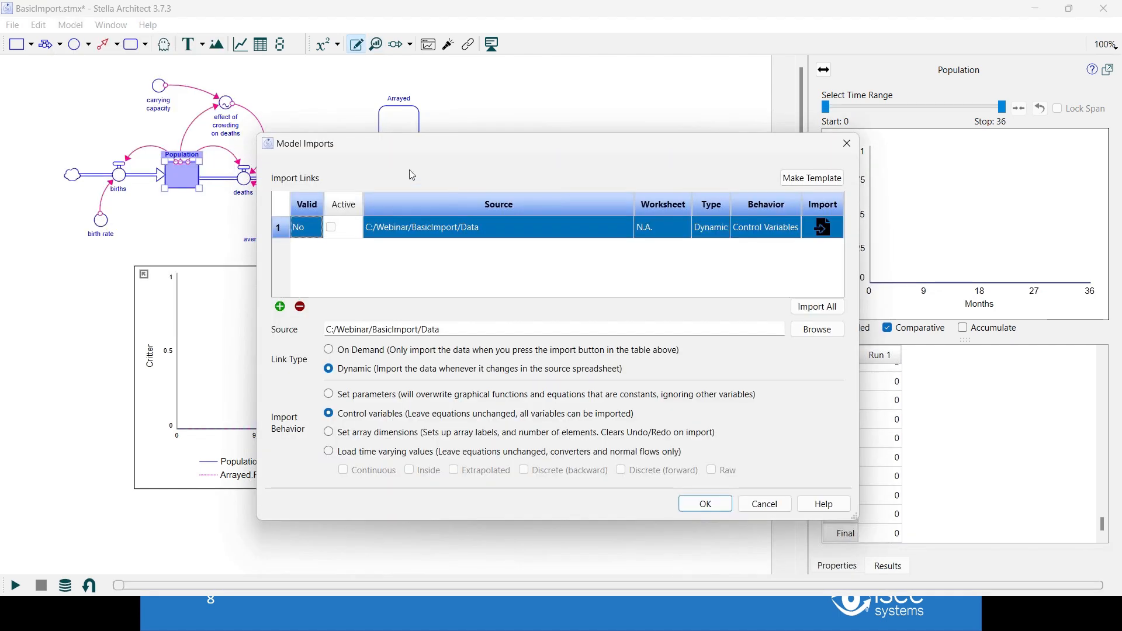
pyautogui.click(805, 185)
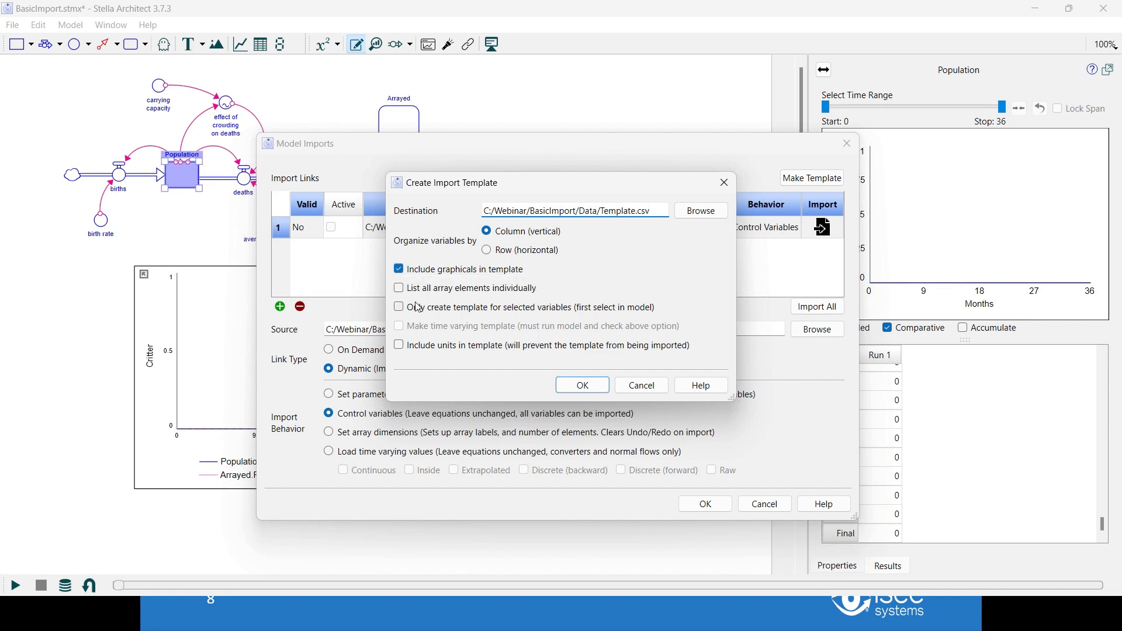
pyautogui.click(487, 250)
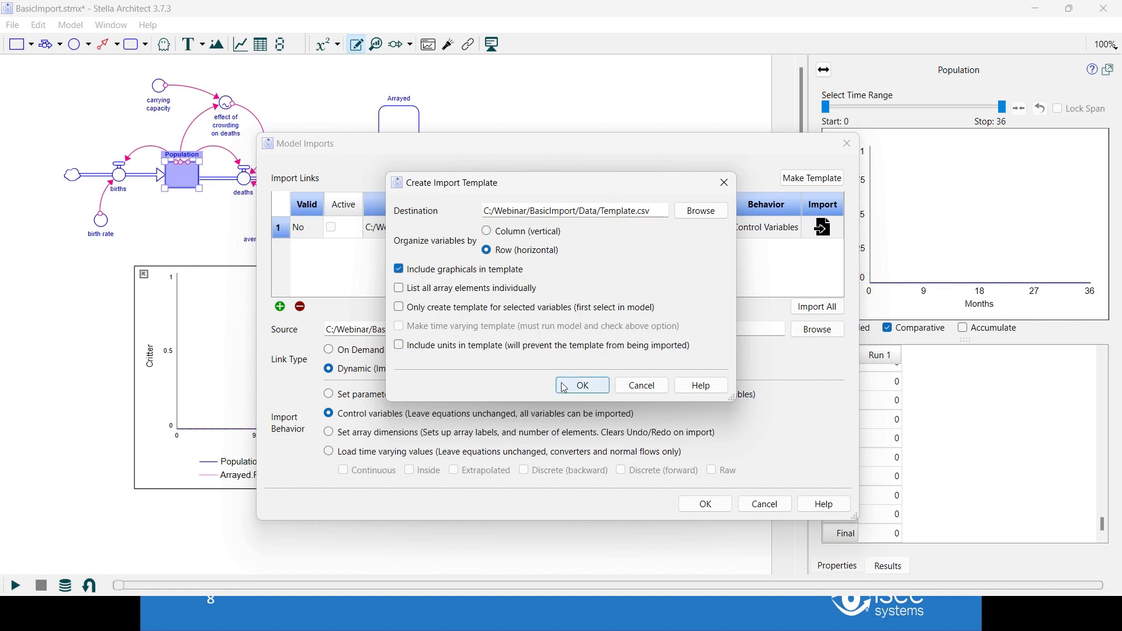
pyautogui.click(585, 388)
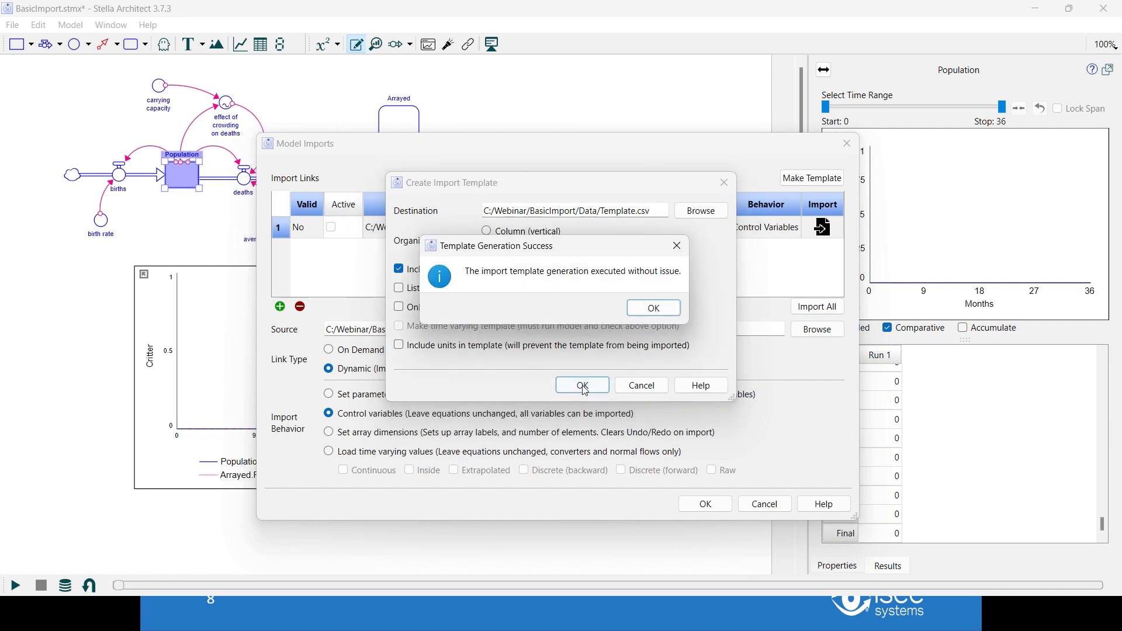
pyautogui.click(650, 312)
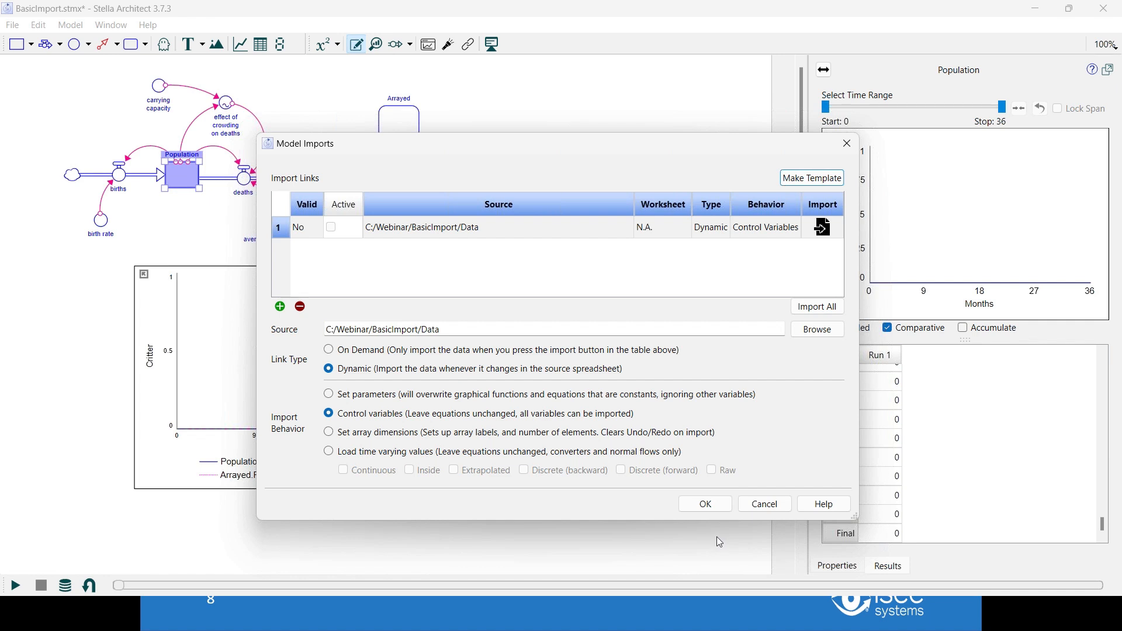
# Switch to File Explorer and open Template.csv from the BasicImport\Data folder in Excel
pyautogui.hotkey('alt', 'Tab')
pyautogui.hotkey('alt', 'Tab')
pyautogui.hotkey('alt', 'Tab')
pyautogui.hotkey('alt', 'Tab')
pyautogui.hotkey('alt', 'Tab')
pyautogui.hotkey('alt', 'Tab')
pyautogui.hotkey('alt', 'Tab')
pyautogui.hotkey('alt', 'Tab')
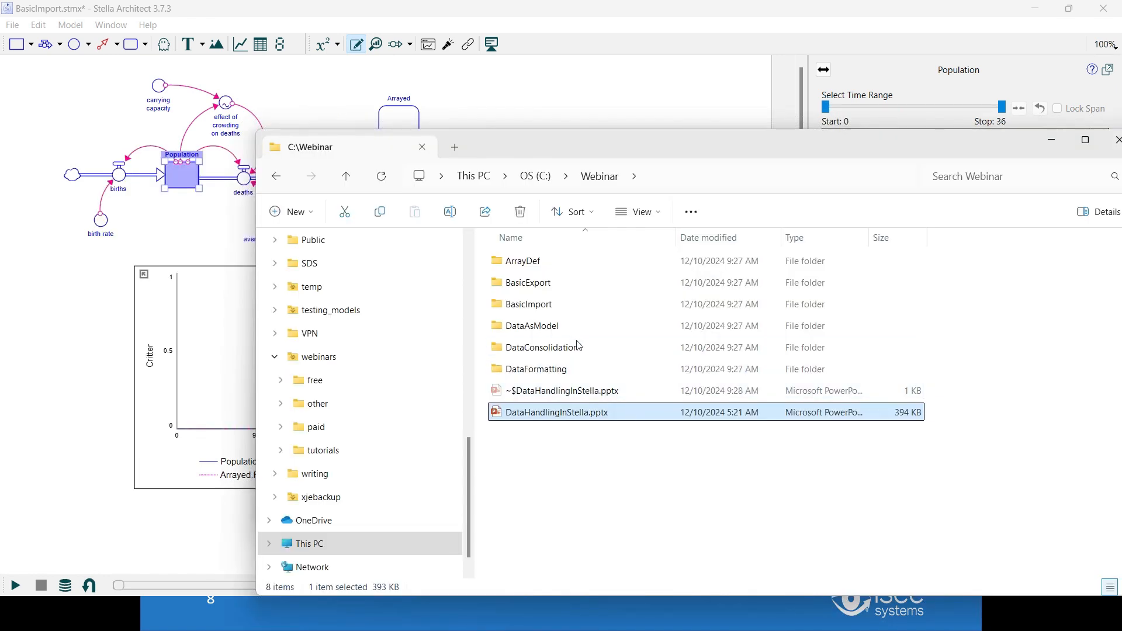
pyautogui.doubleClick(543, 306)
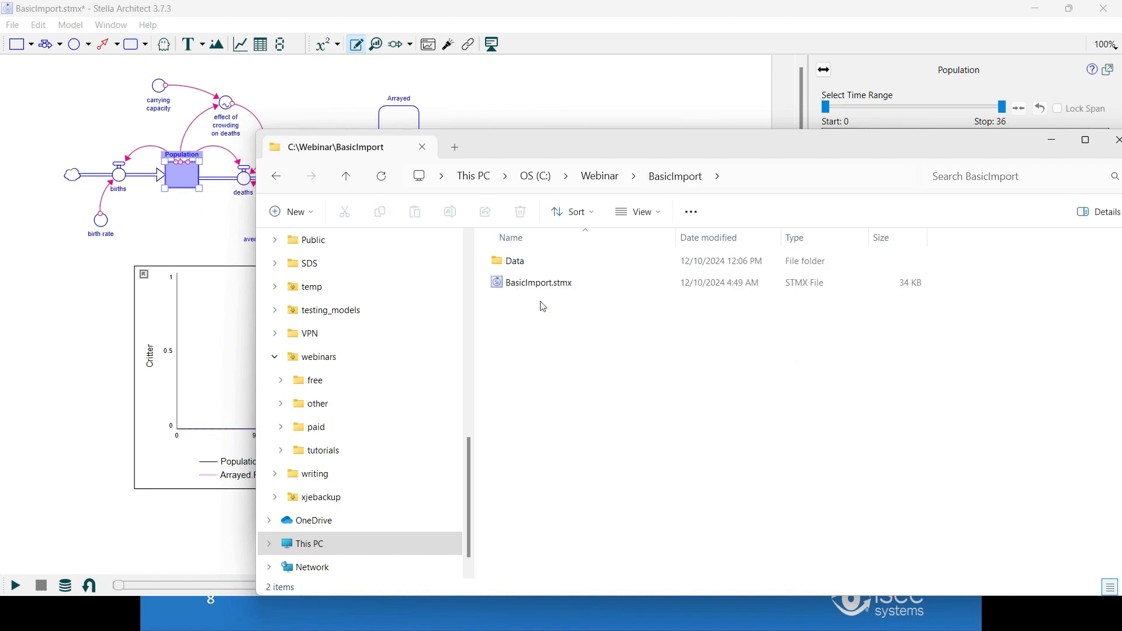
pyautogui.doubleClick(515, 269)
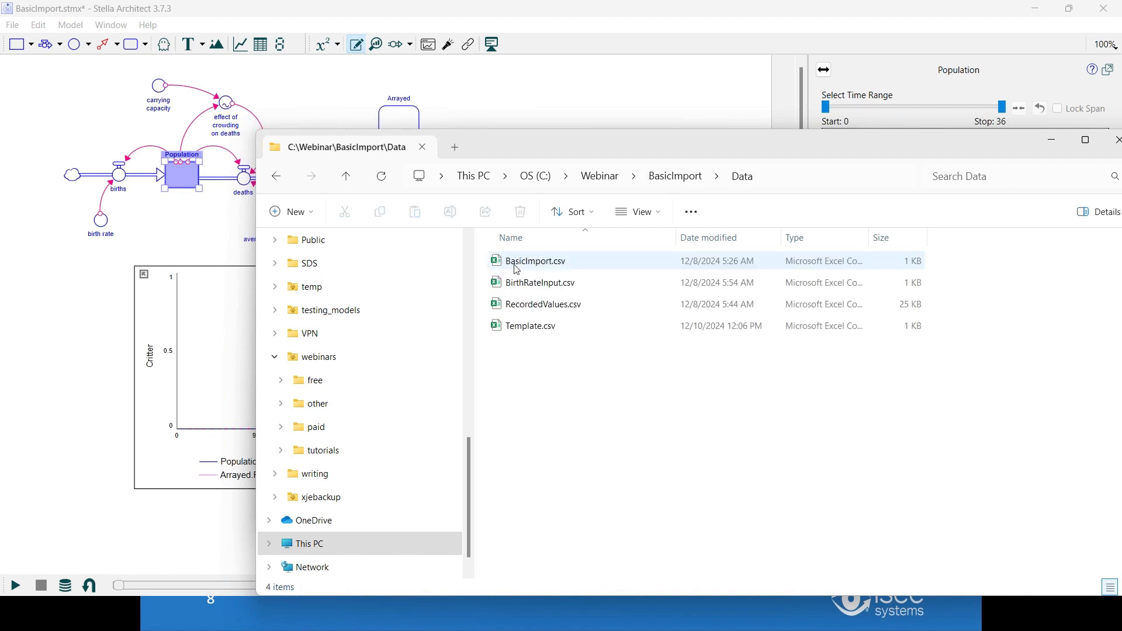
pyautogui.doubleClick(529, 327)
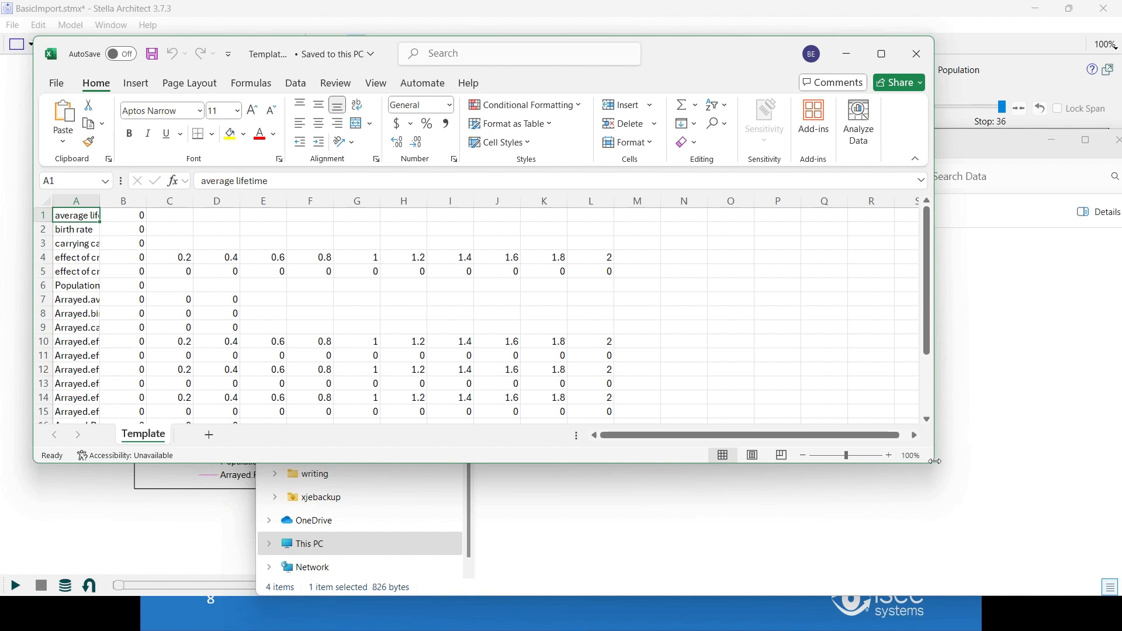
# Enlarge the Template.csv window and examine the value cells for the main model variables and the Arrayed variables
pyautogui.moveTo(929, 466); pyautogui.dragTo(1065, 550)
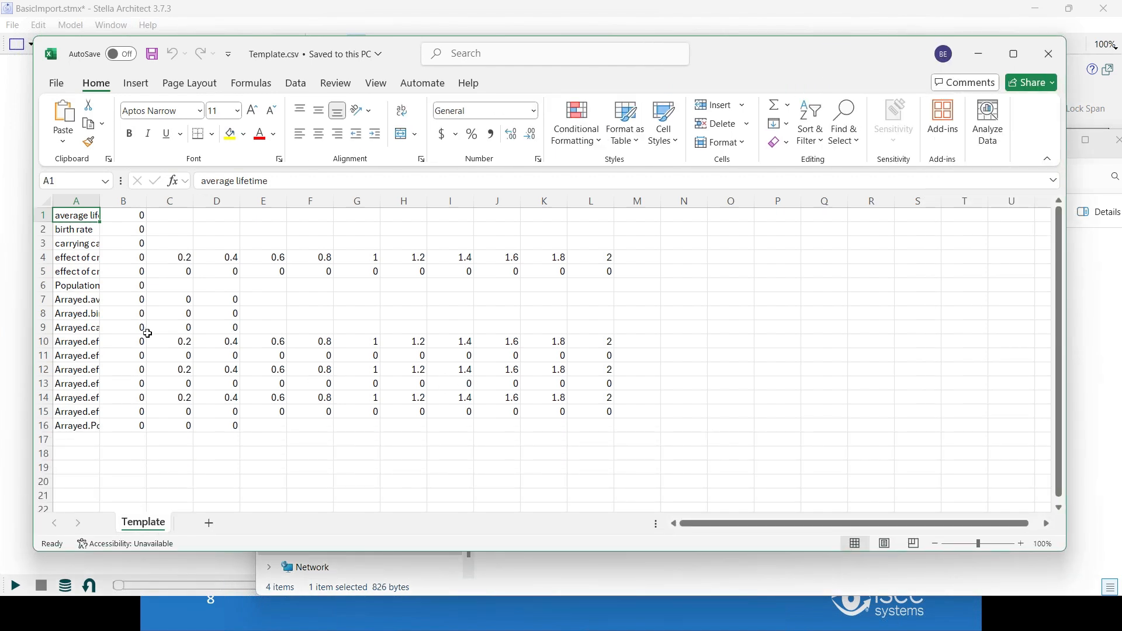
pyautogui.moveTo(139, 217); pyautogui.dragTo(126, 422)
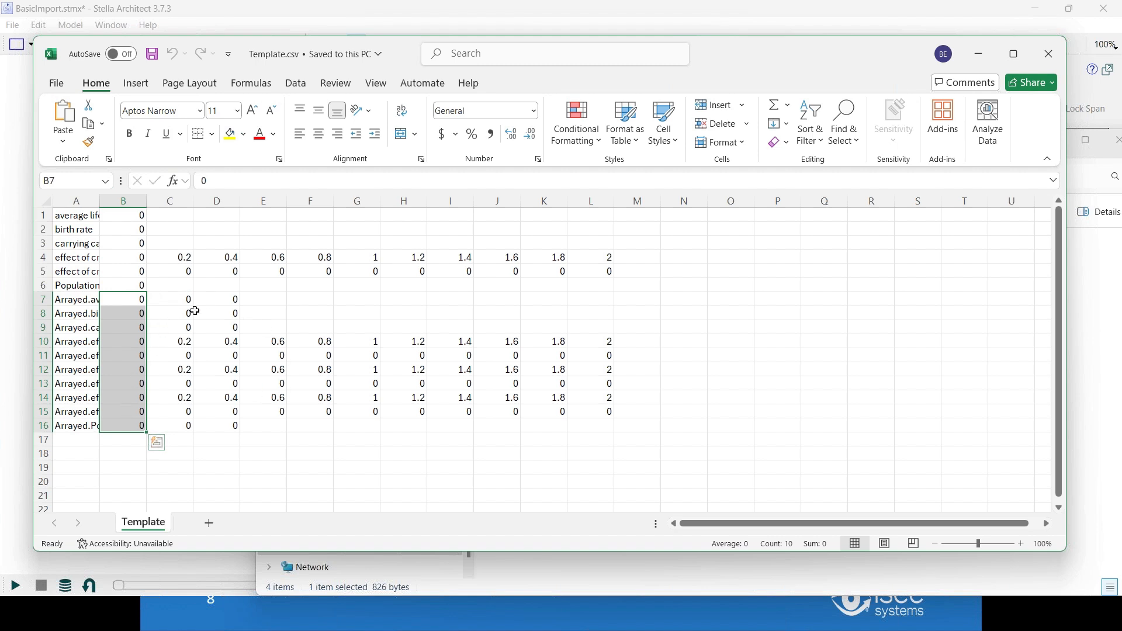
pyautogui.click(160, 243)
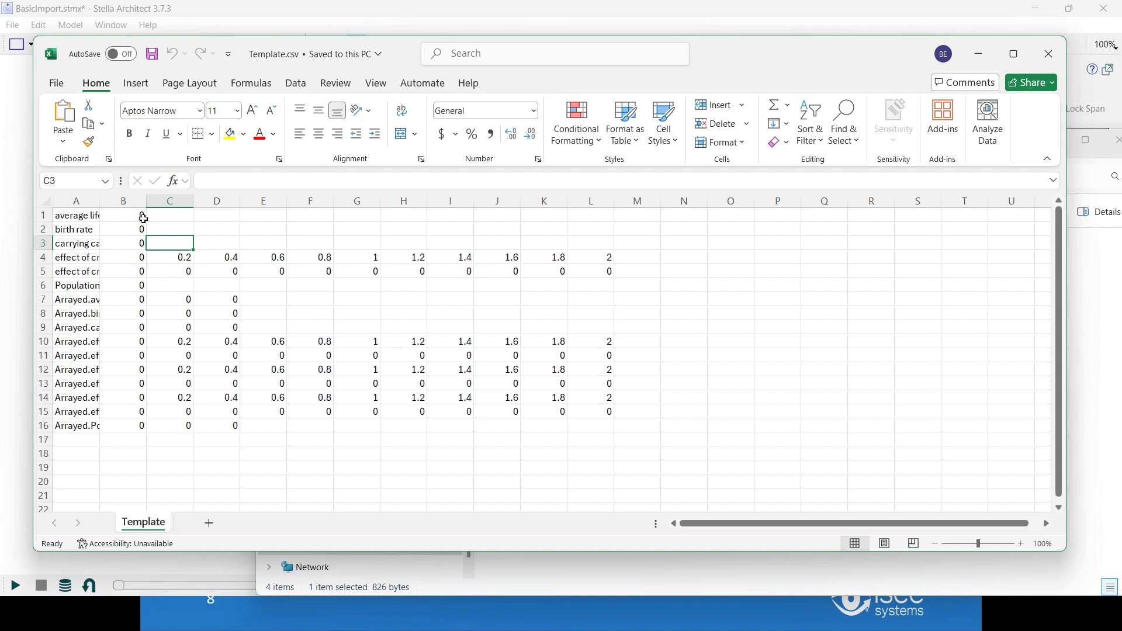
pyautogui.moveTo(137, 217); pyautogui.dragTo(147, 288)
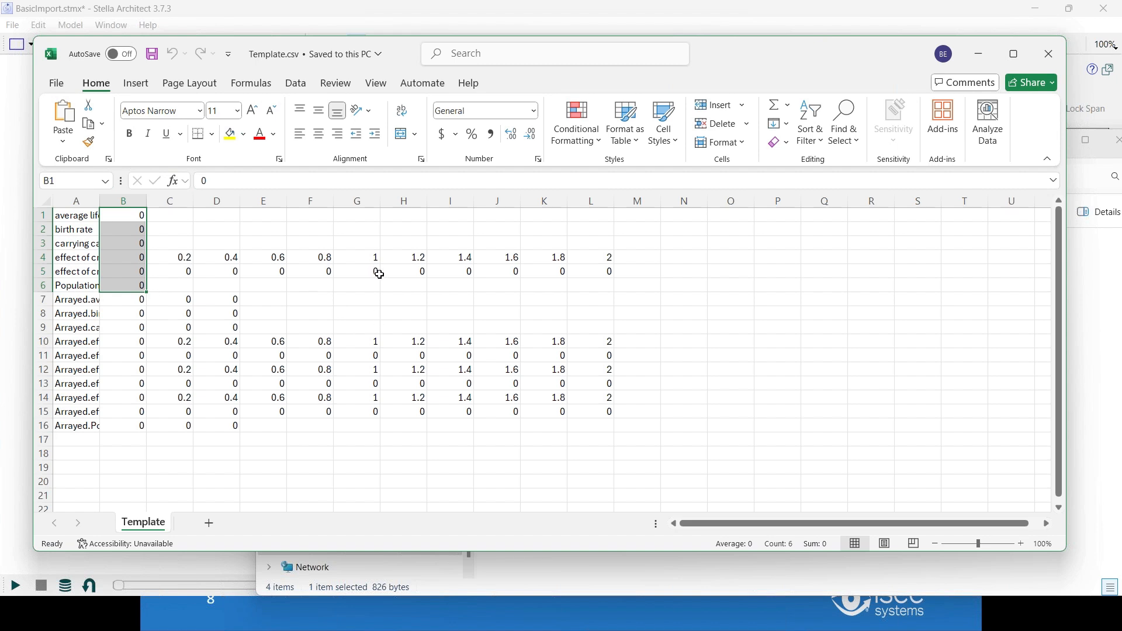
# Open BasicImport.csv from the Data folder in Excel to view its filled-in parameter values
pyautogui.hotkey('alt', 'Tab')
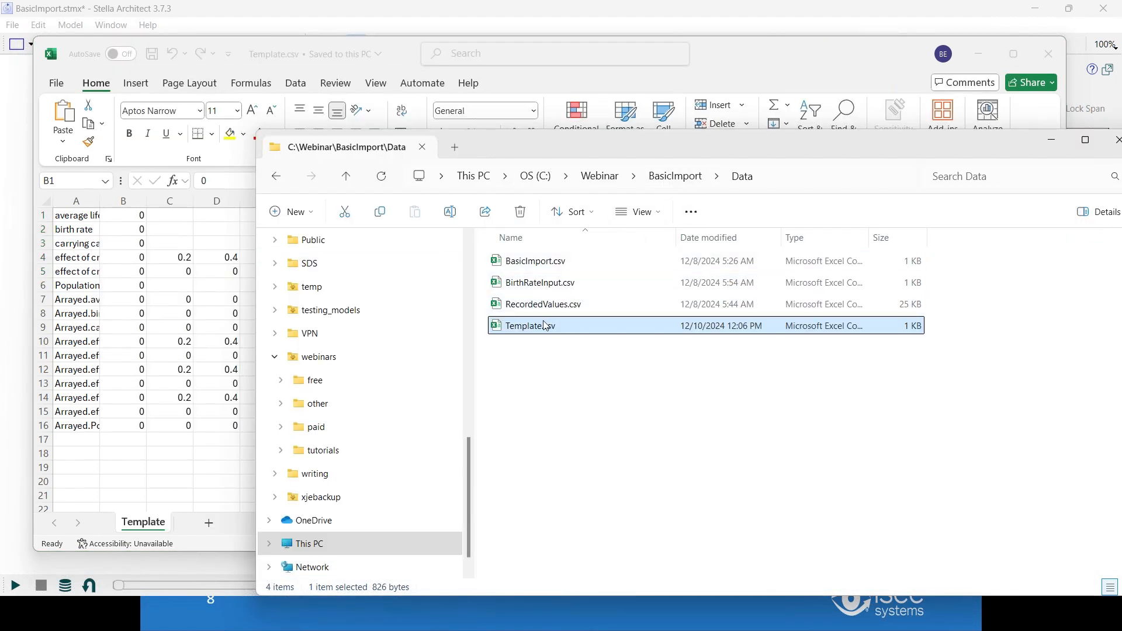
pyautogui.click(551, 264)
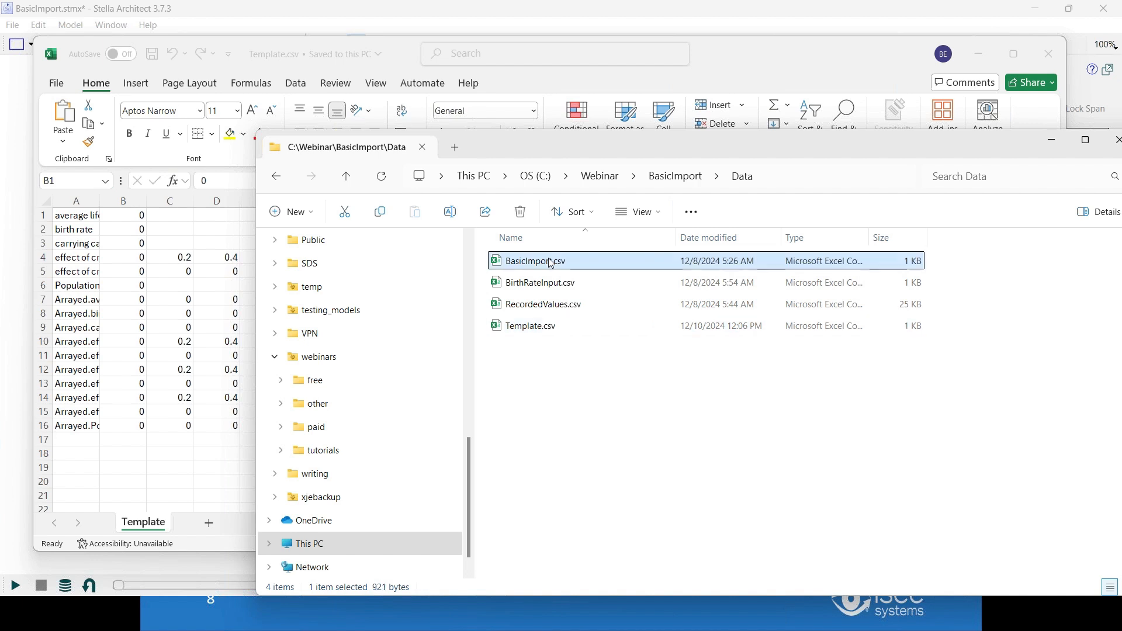
pyautogui.hotkey('alt', 'Tab')
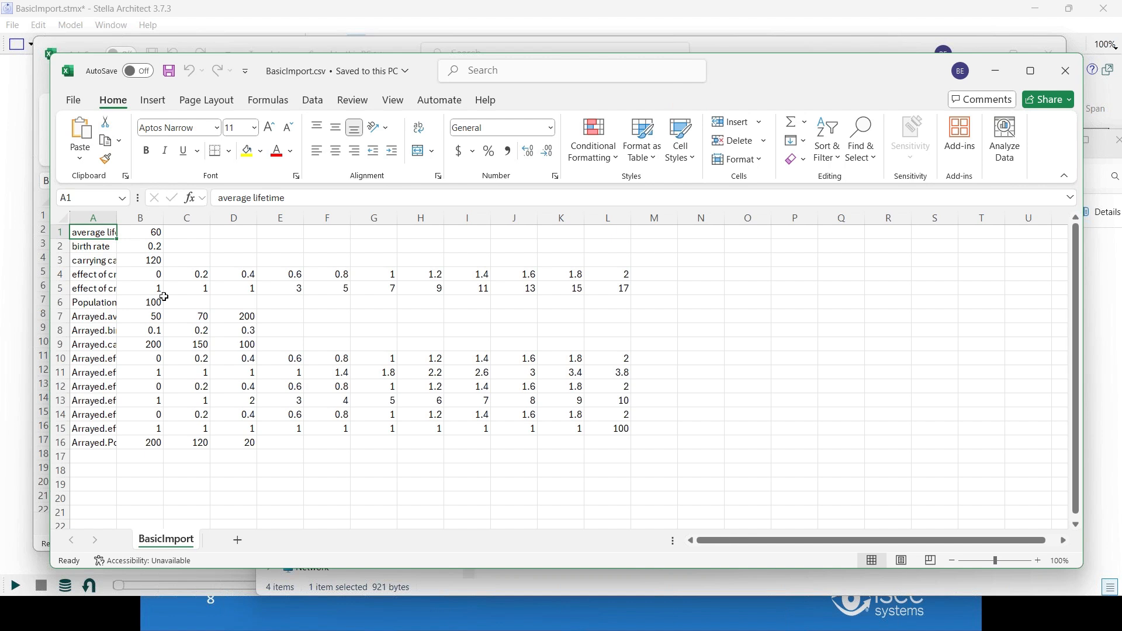
# Switch back to Stella Architect, set BasicImport.csv as the import link's source, import its data, and accept the import settings
pyautogui.hotkey('alt', 'Tab')
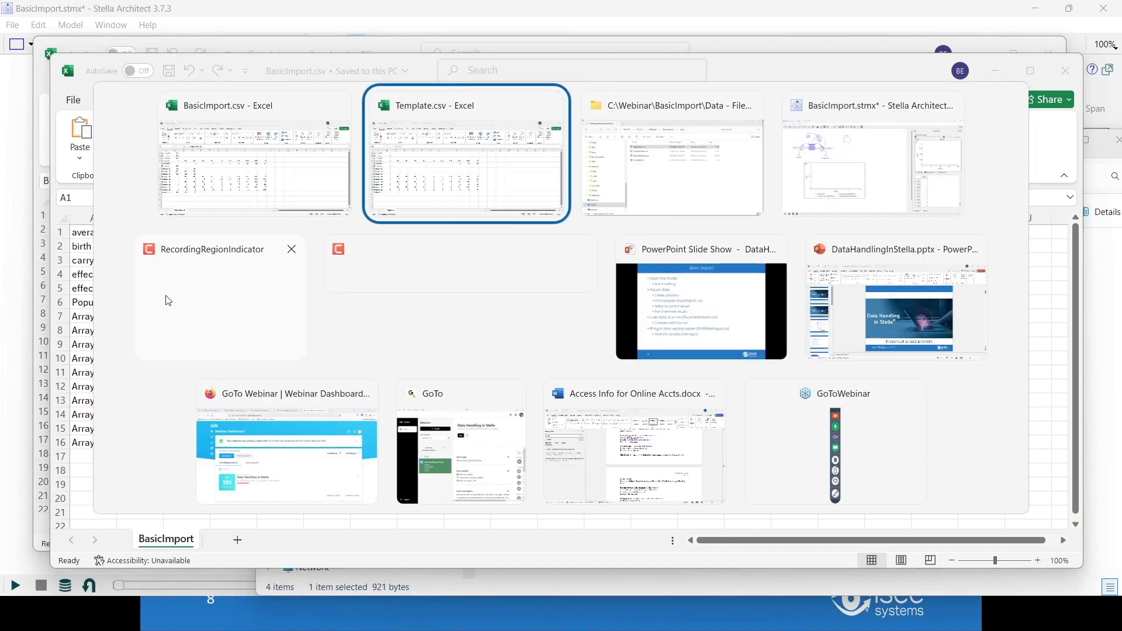
pyautogui.hotkey('alt', 'Tab')
pyautogui.hotkey('alt', 'Tab')
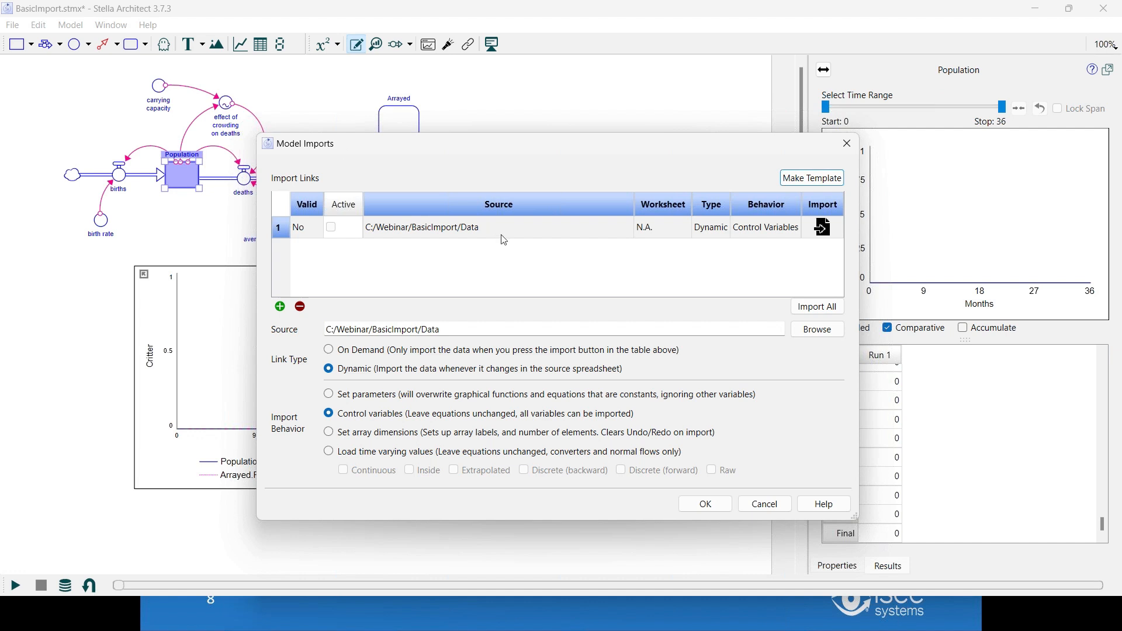
pyautogui.click(818, 330)
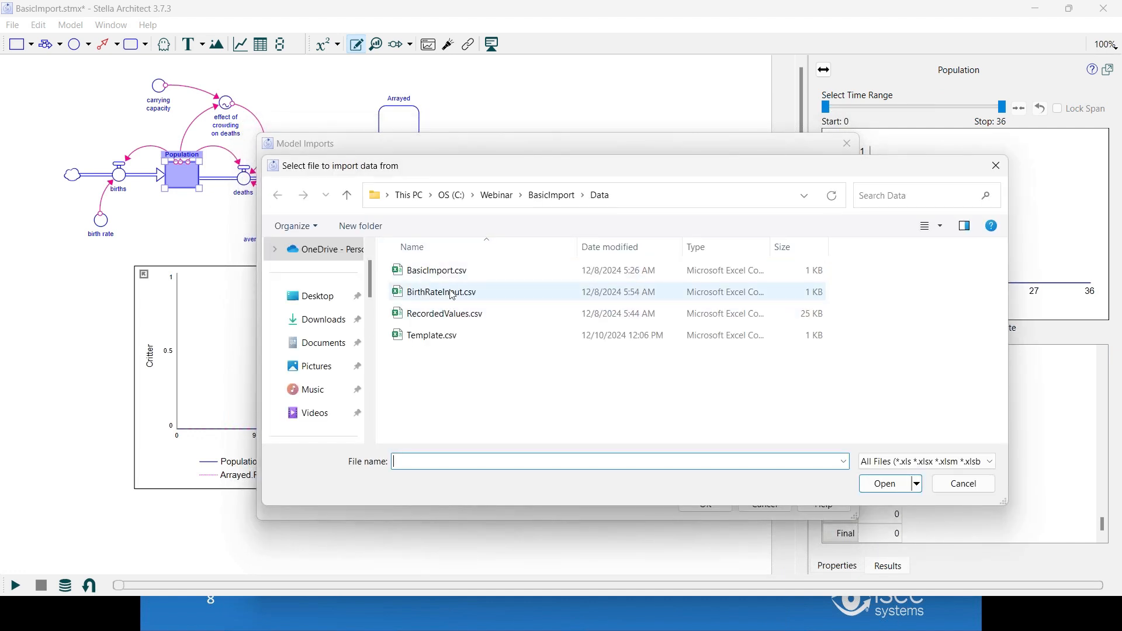
pyautogui.doubleClick(455, 272)
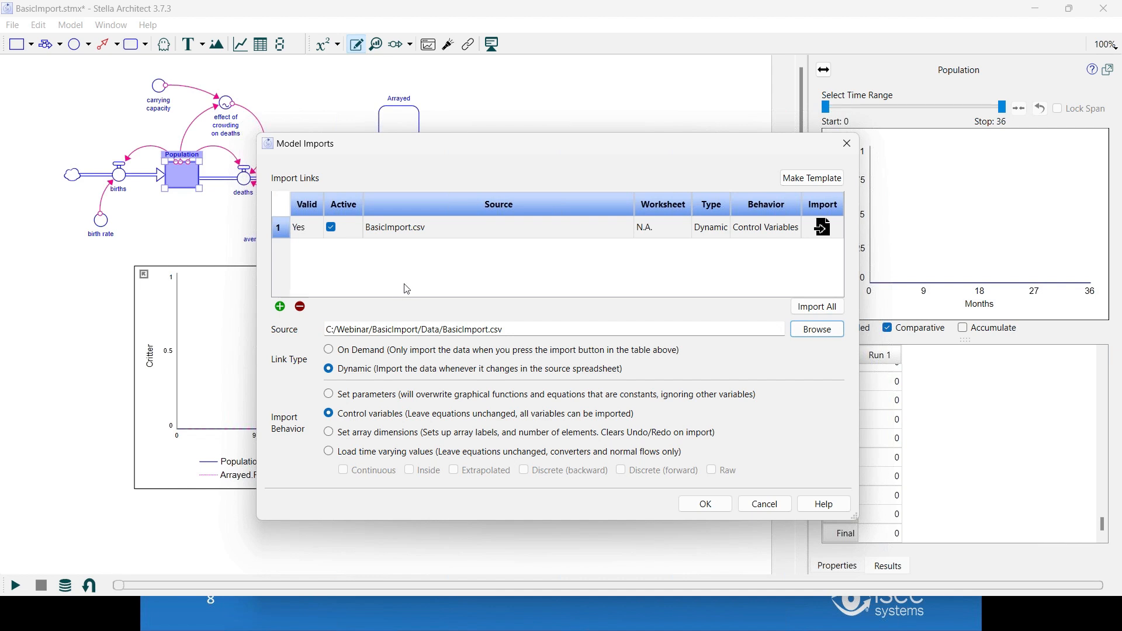
pyautogui.click(824, 229)
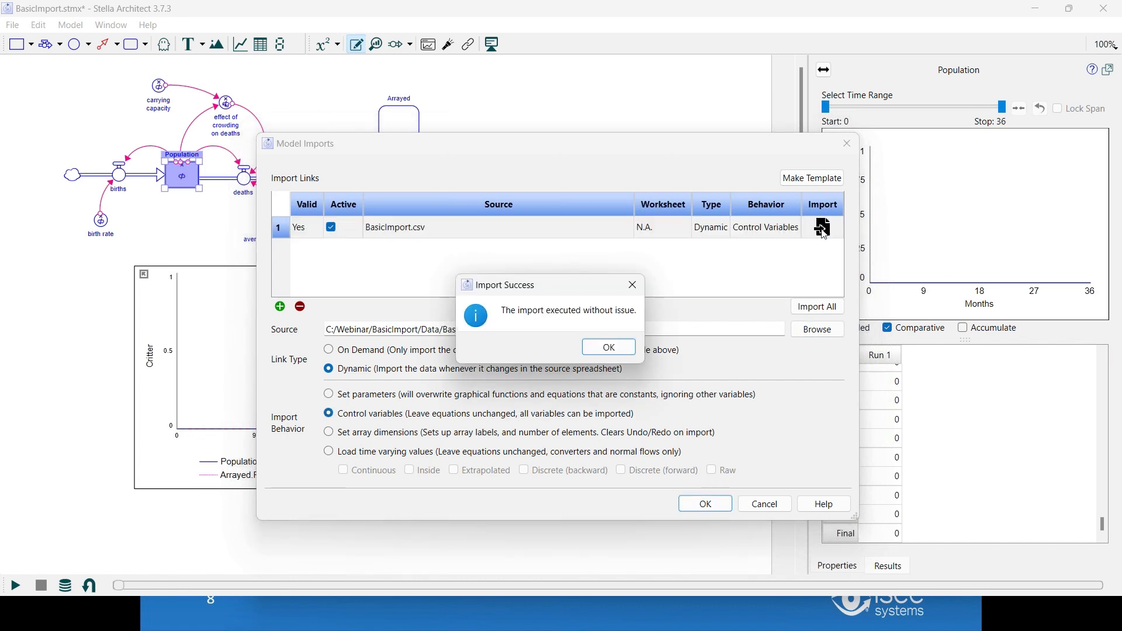
pyautogui.click(609, 350)
pyautogui.click(705, 504)
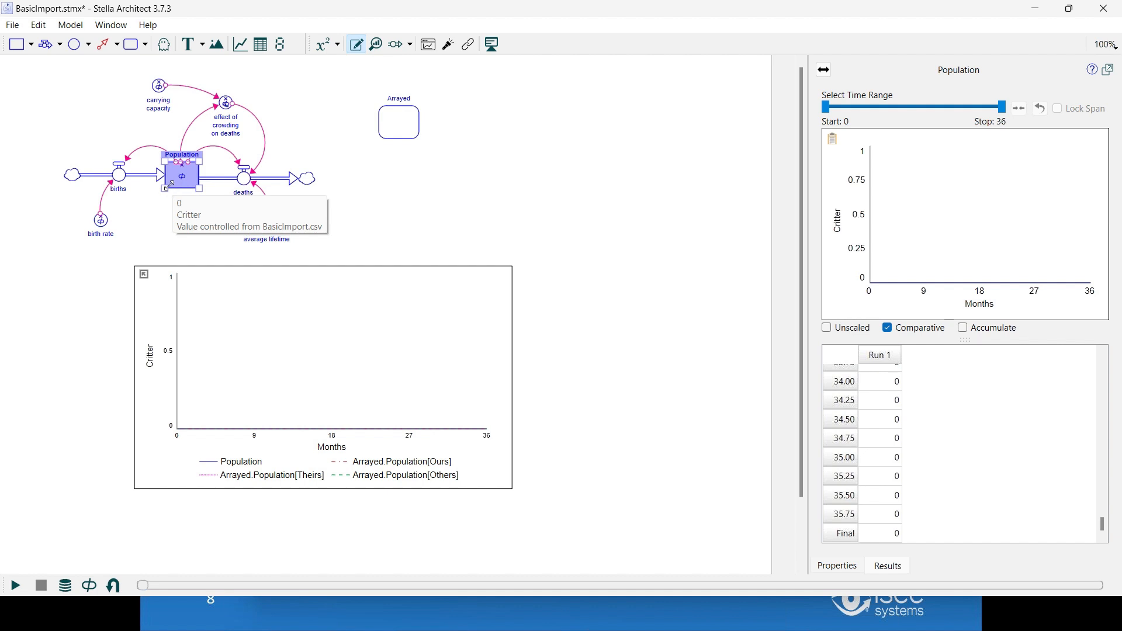
# Check the births and deaths flows and open the Arrayed module to view its variables
pyautogui.moveTo(119, 180)
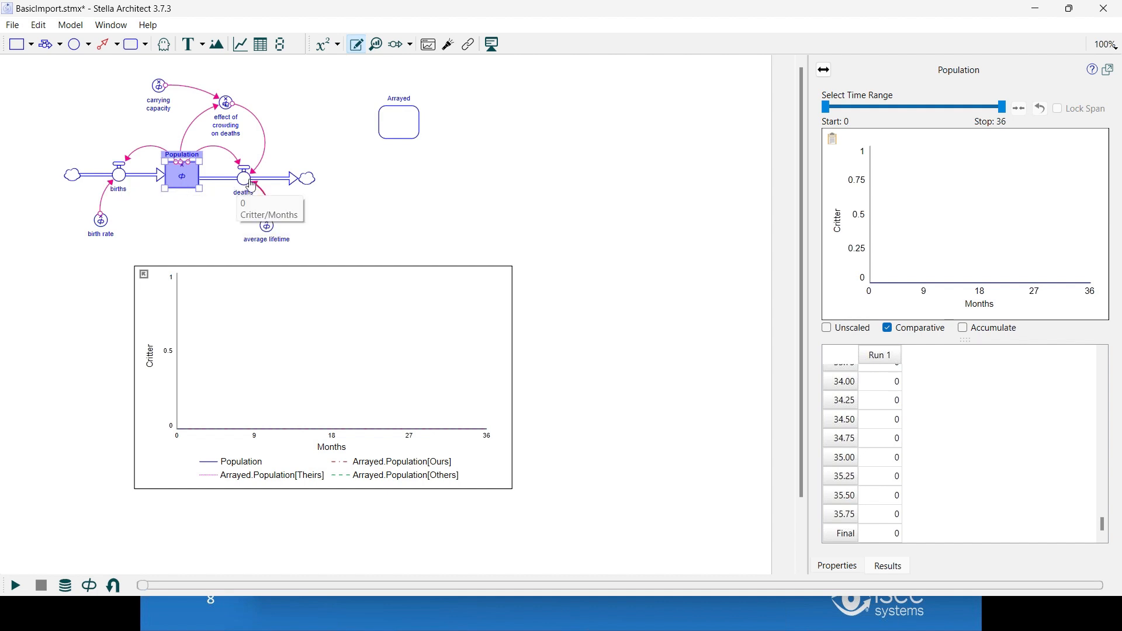
pyautogui.doubleClick(407, 128)
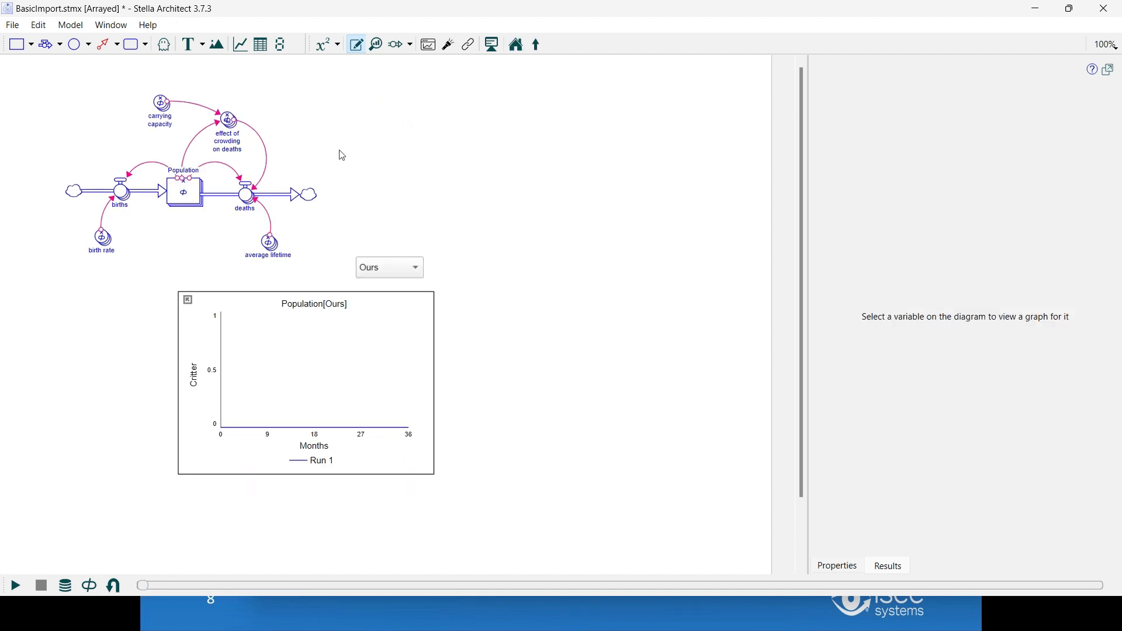
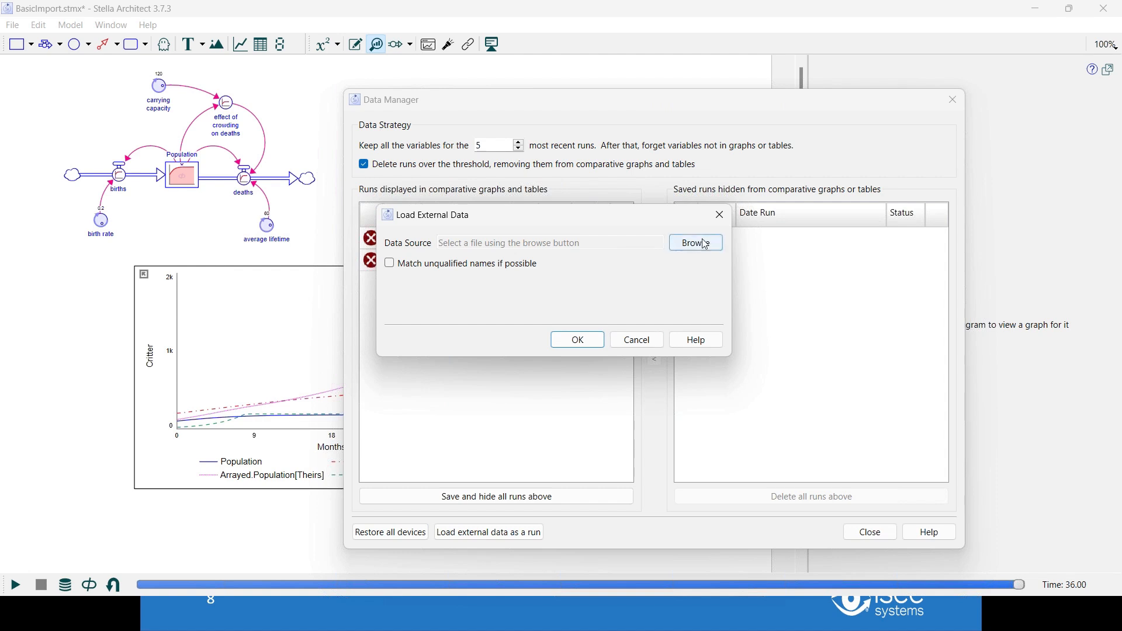
# Load RecordedValues.csv as an external data run with Save enabled, and close the Data Manager
pyautogui.click(704, 244)
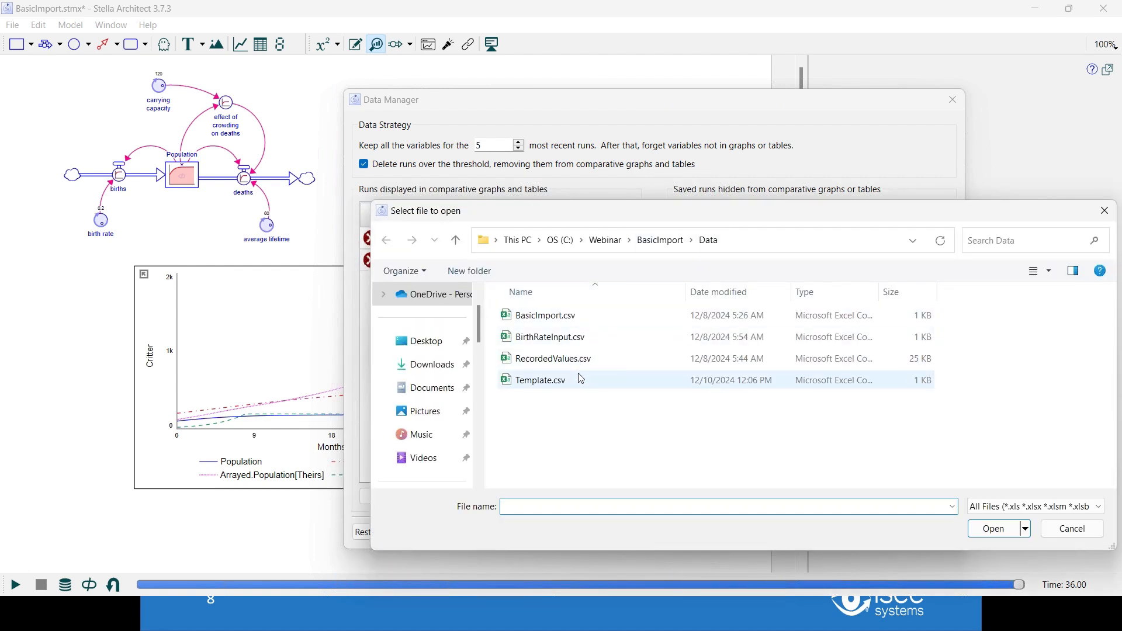
pyautogui.doubleClick(555, 359)
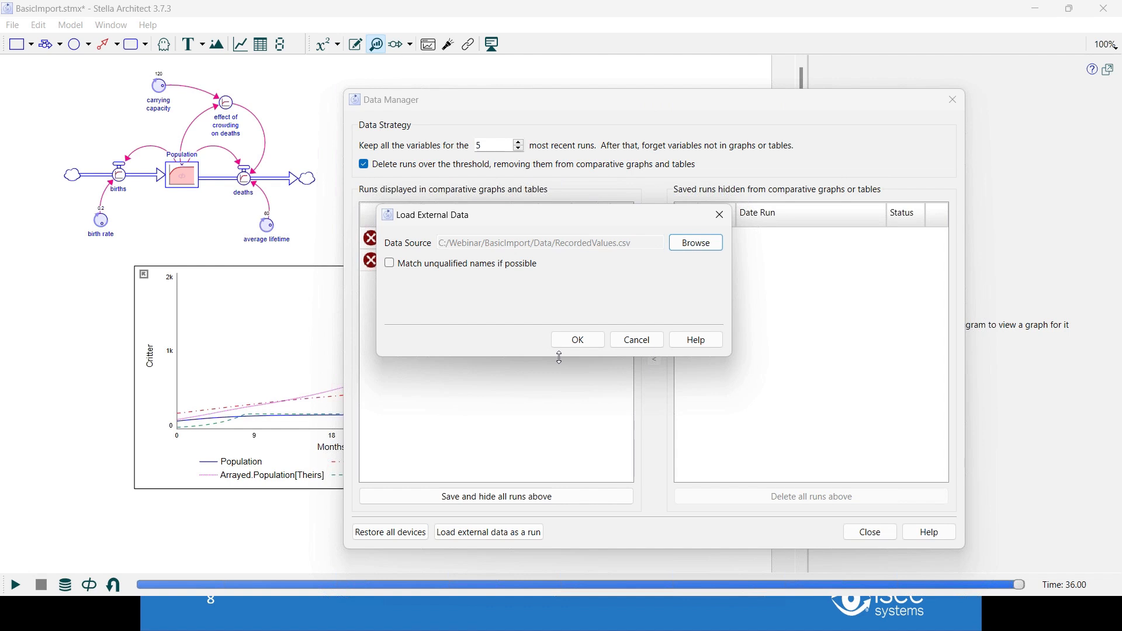
pyautogui.click(576, 339)
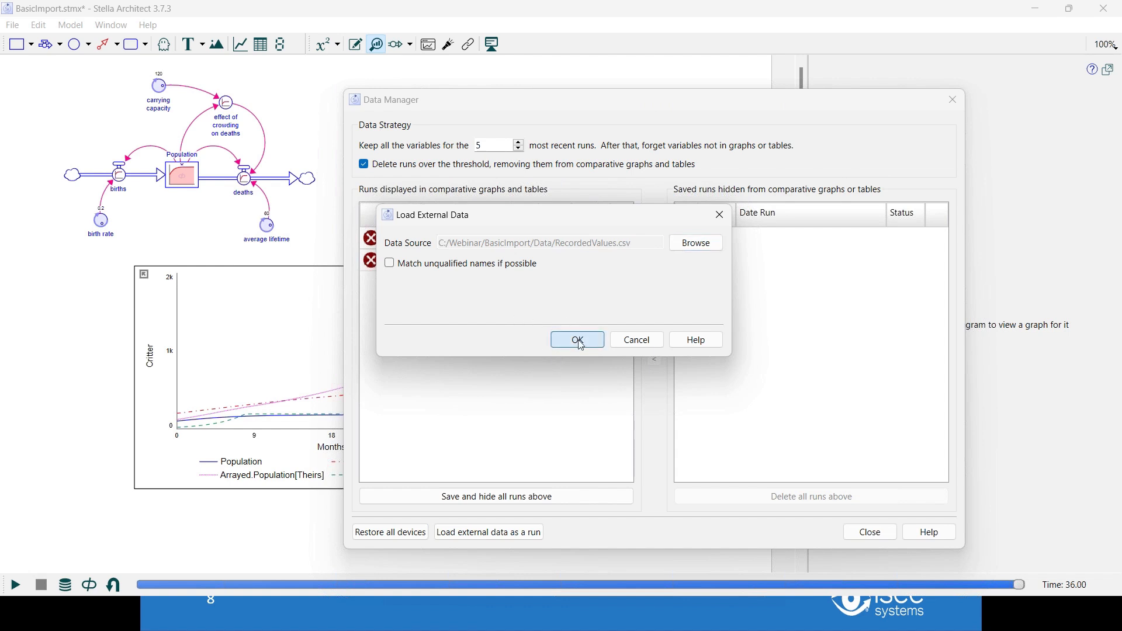
pyautogui.click(546, 239)
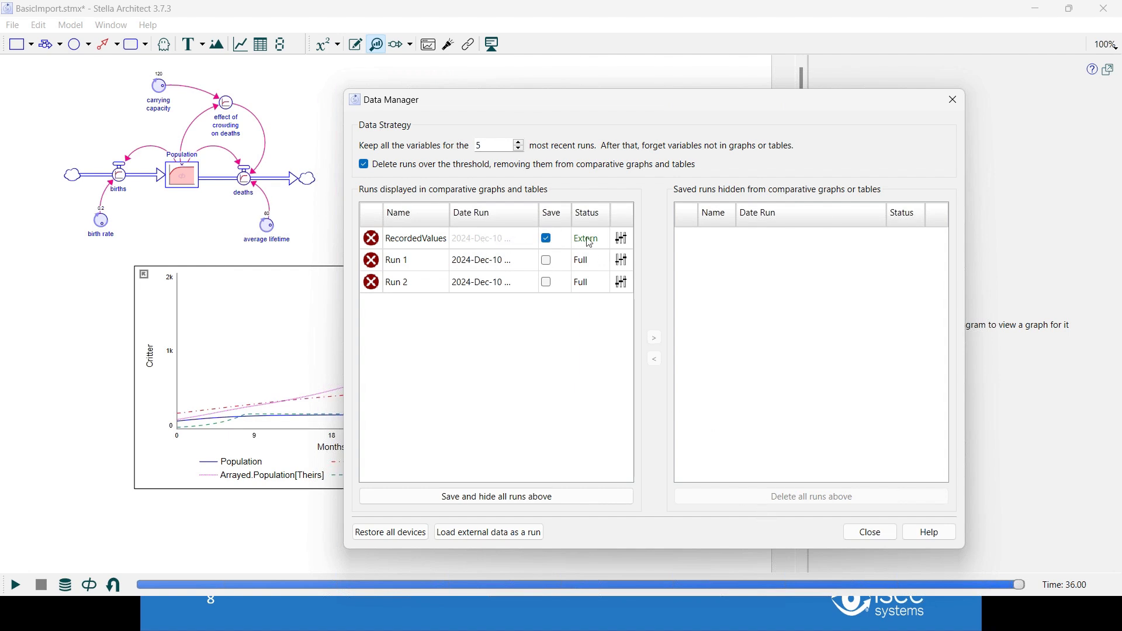
pyautogui.click(871, 533)
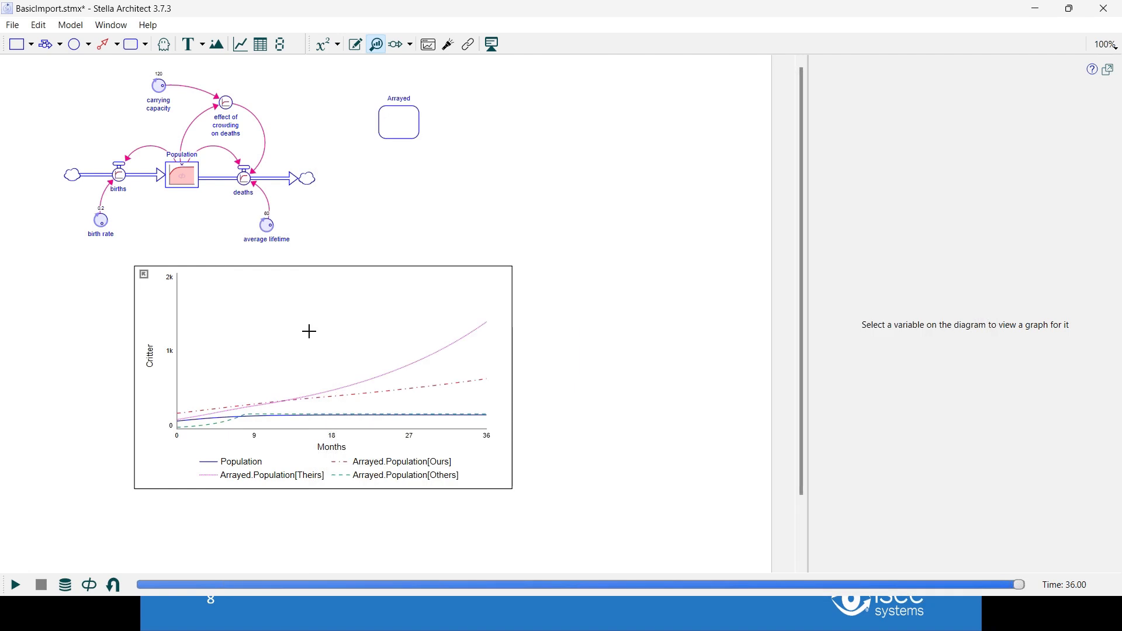
# Compare the simulated and RecordedValues results of Population at top level, and in the Arrayed module for Ours, Theirs and Others
pyautogui.click(187, 182)
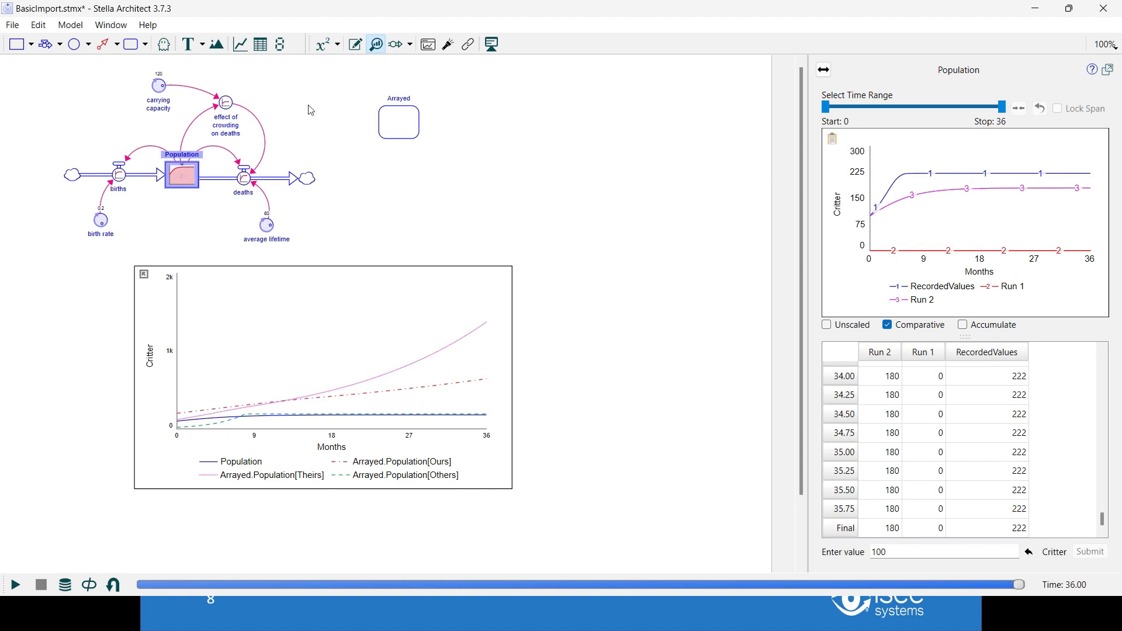
pyautogui.doubleClick(399, 131)
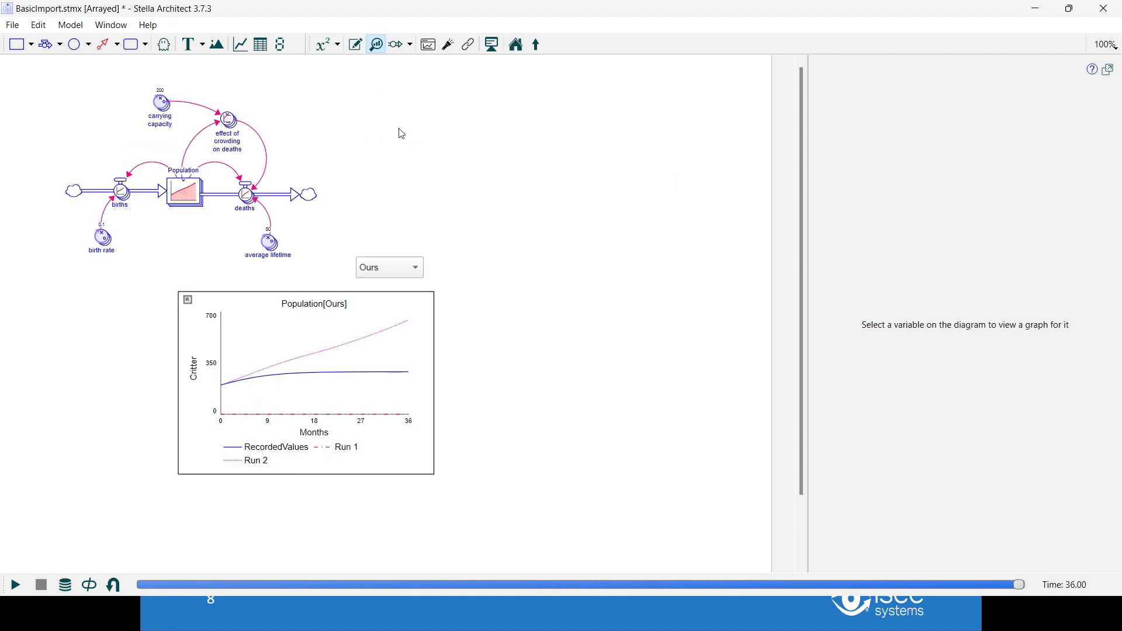
pyautogui.click(196, 195)
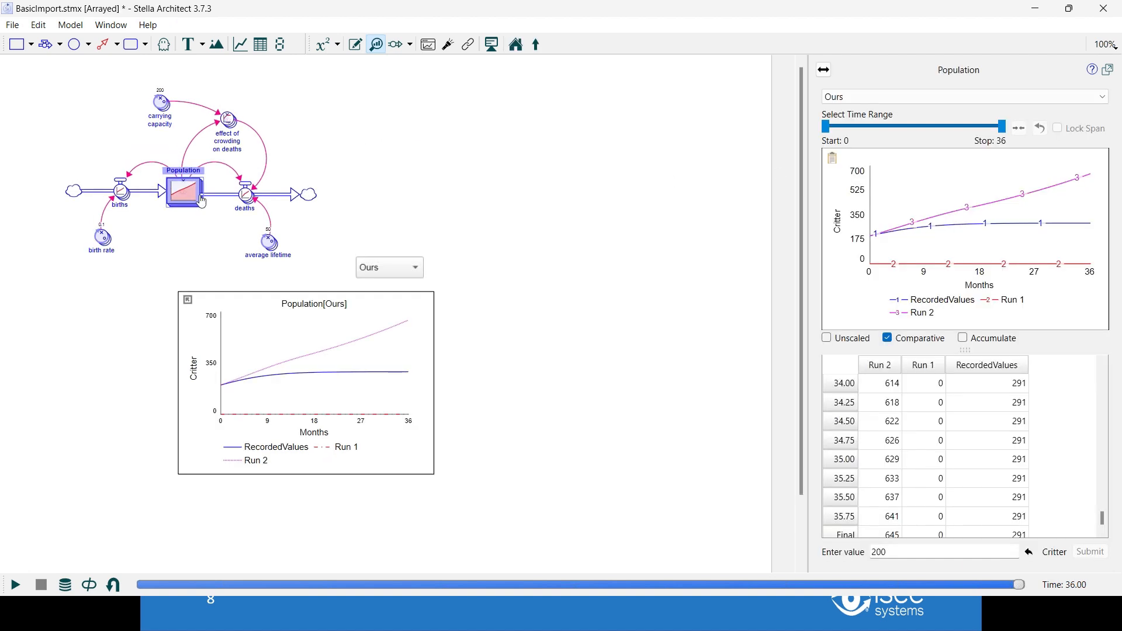
pyautogui.click(839, 101)
pyautogui.click(857, 122)
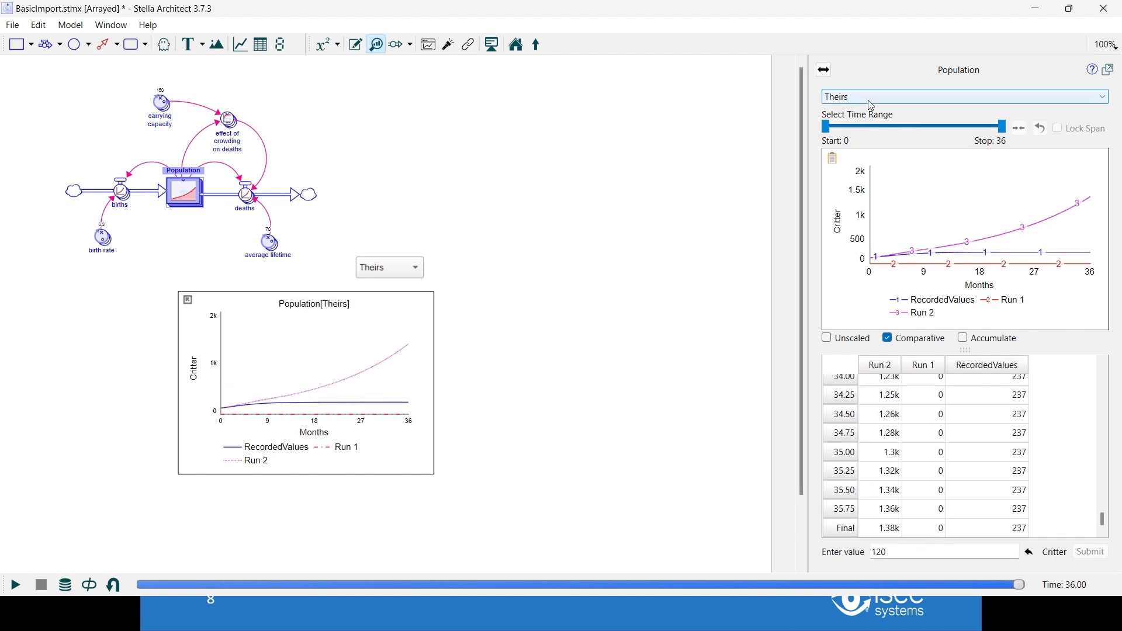
pyautogui.click(858, 97)
pyautogui.click(874, 142)
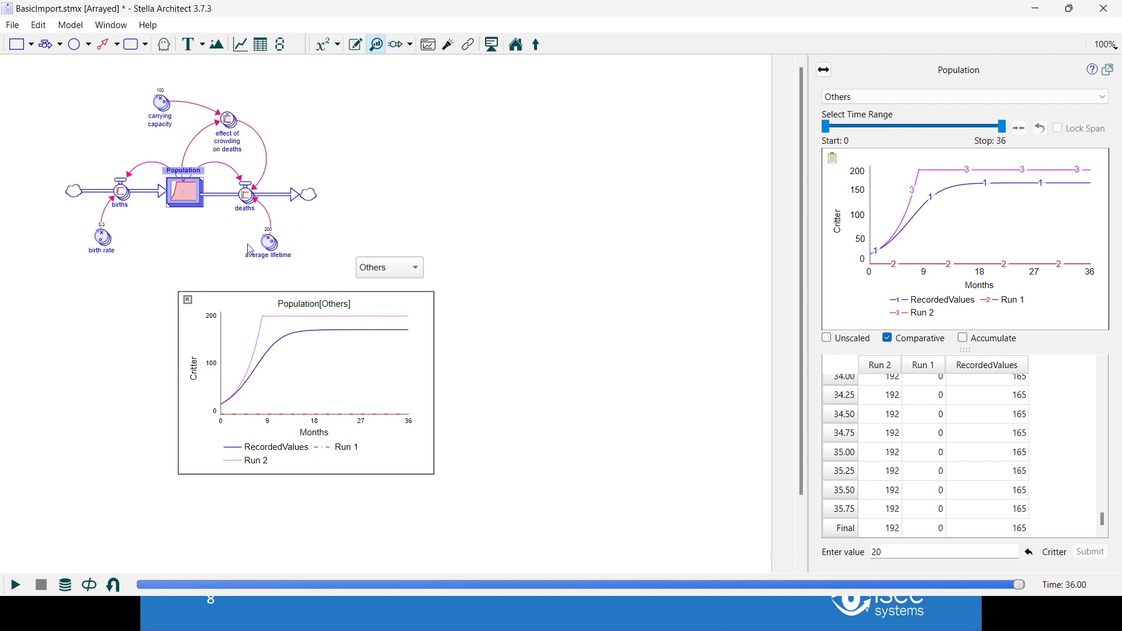
# Clear the earlier simulation runs and run the model again alongside the RecordedValues data
pyautogui.click(116, 586)
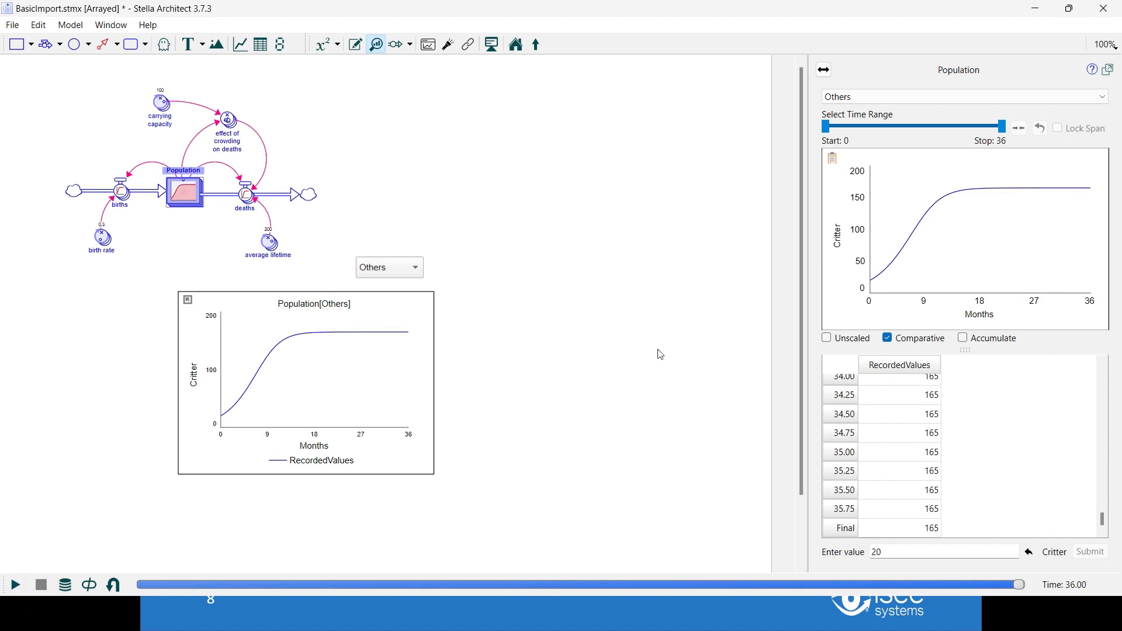
pyautogui.click(16, 585)
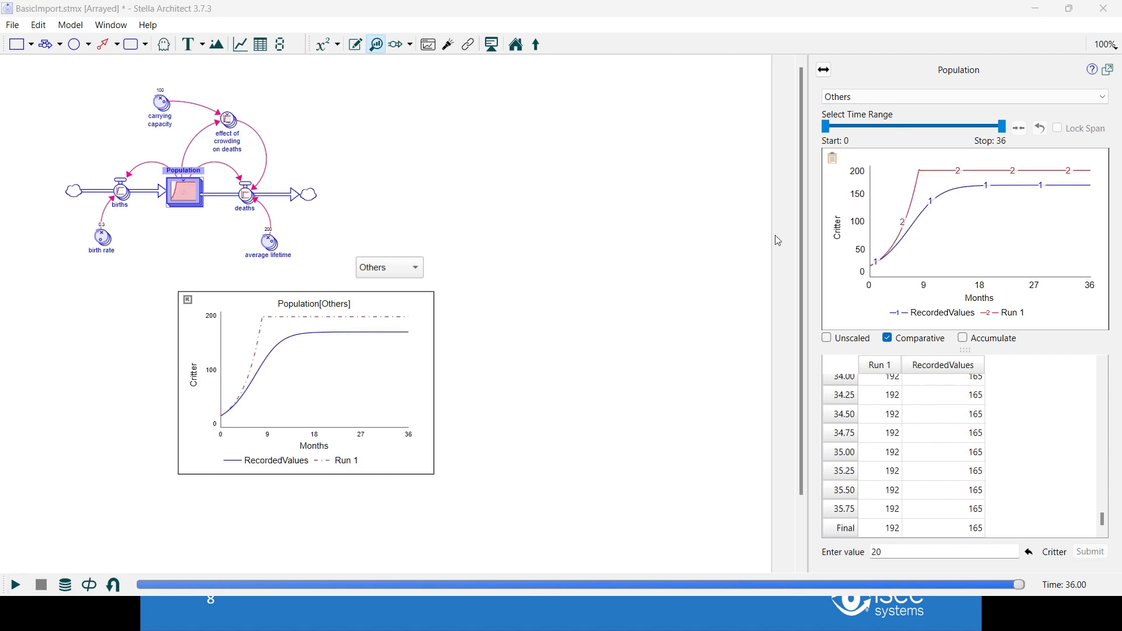
pyautogui.hotkey('alt', 'Tab')
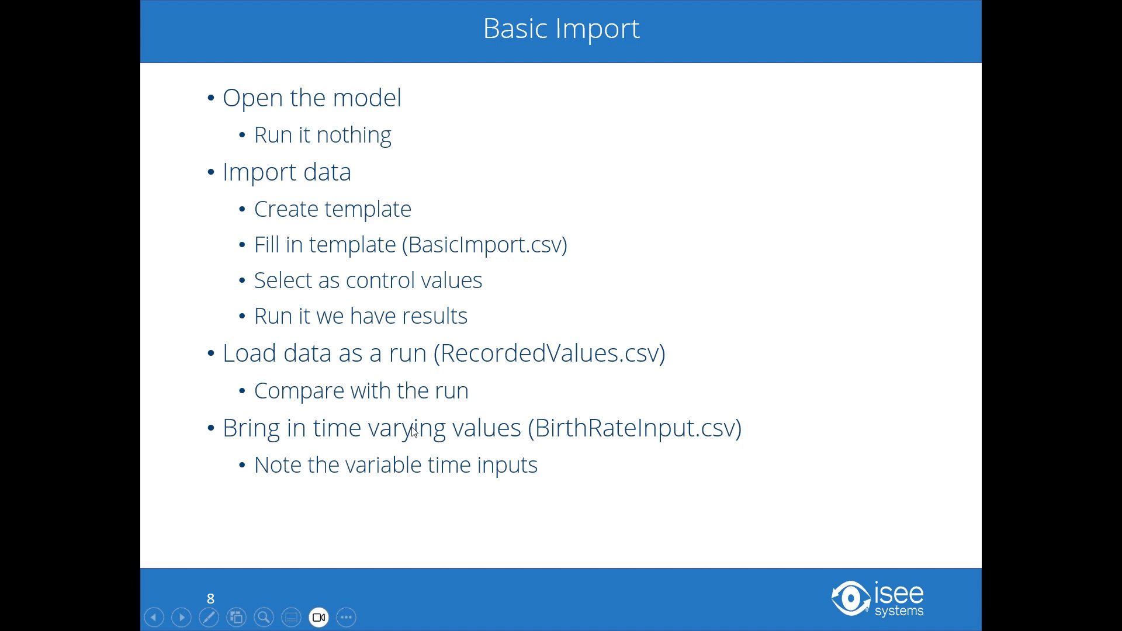
pyautogui.hotkey('alt', 'Tab')
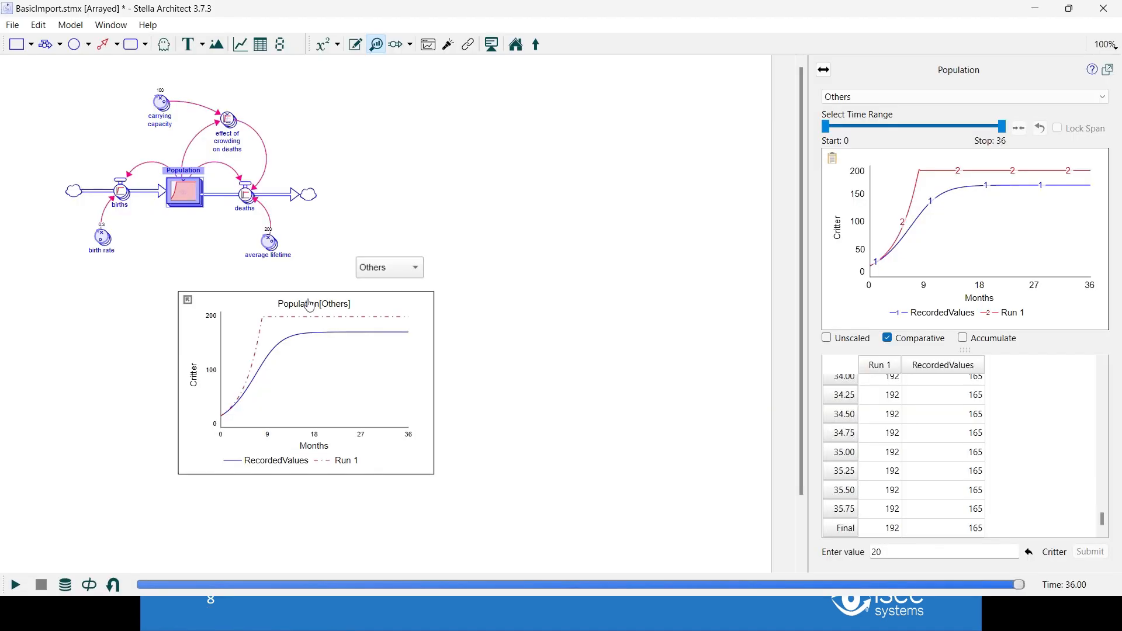
# Return to the top-level model, open BirthRateInput.csv from the Data folder in Excel, and widen column A to read its variable names
pyautogui.click(516, 45)
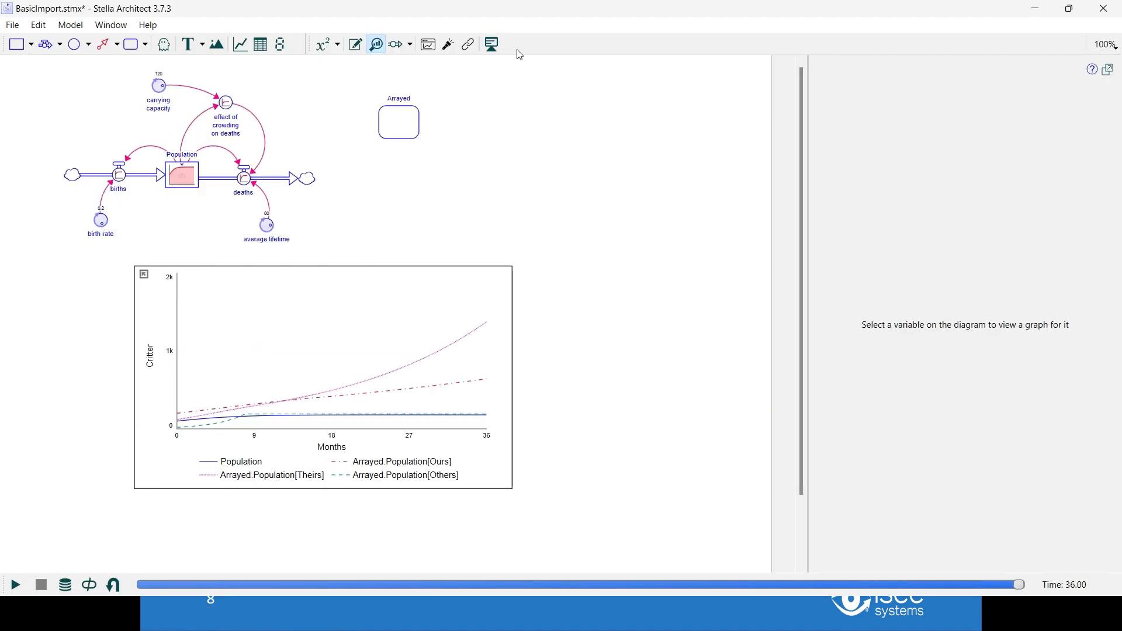
pyautogui.hotkey('alt', 'Tab')
pyautogui.hotkey('alt', 'Tab')
pyautogui.hotkey('alt', 'Tab')
pyautogui.hotkey('alt', 'Tab')
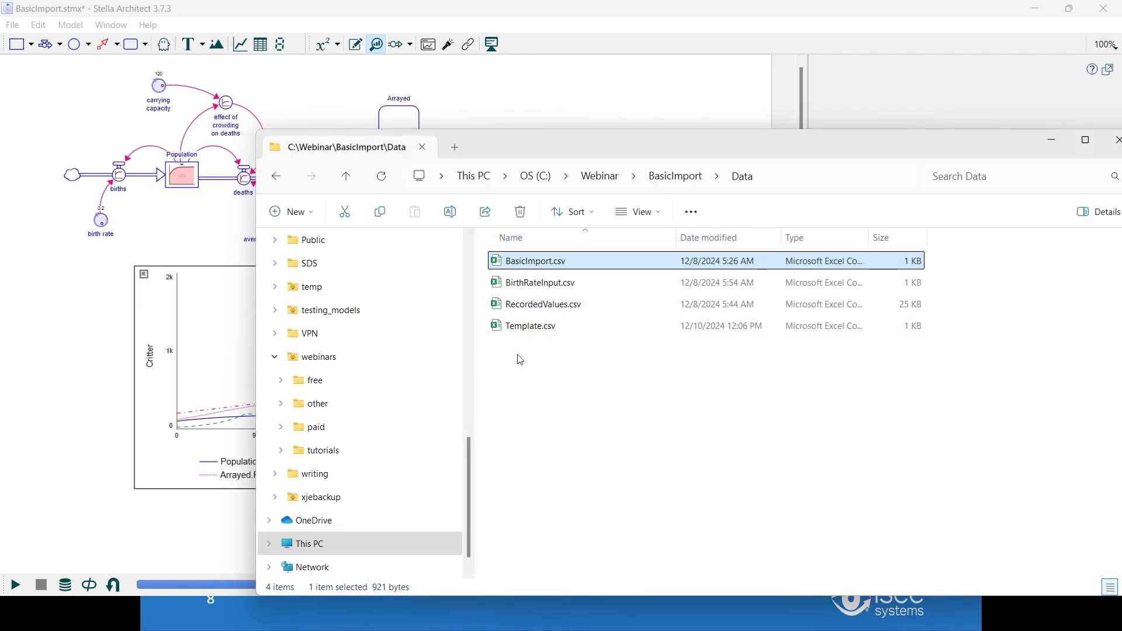
pyautogui.click(536, 287)
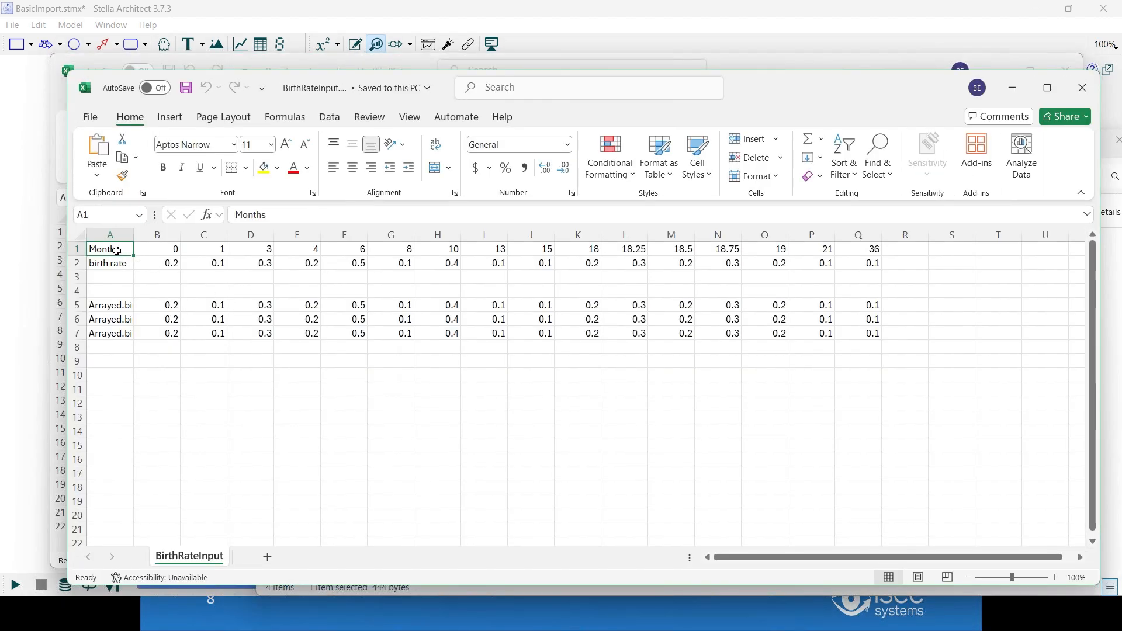
pyautogui.click(127, 267)
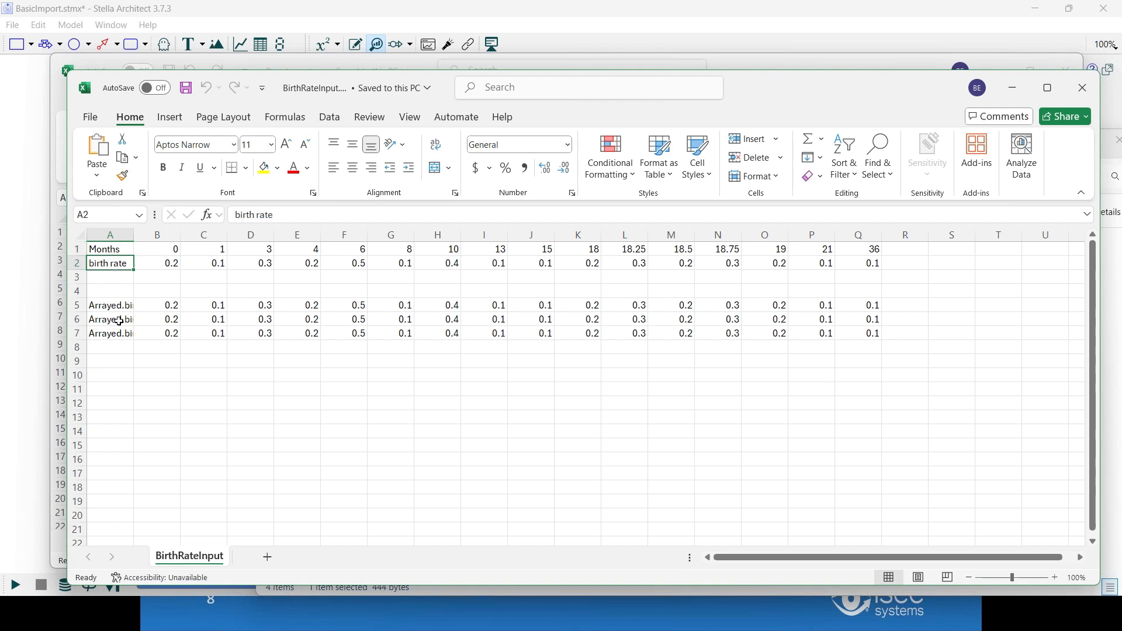
pyautogui.moveTo(141, 231); pyautogui.dragTo(188, 232)
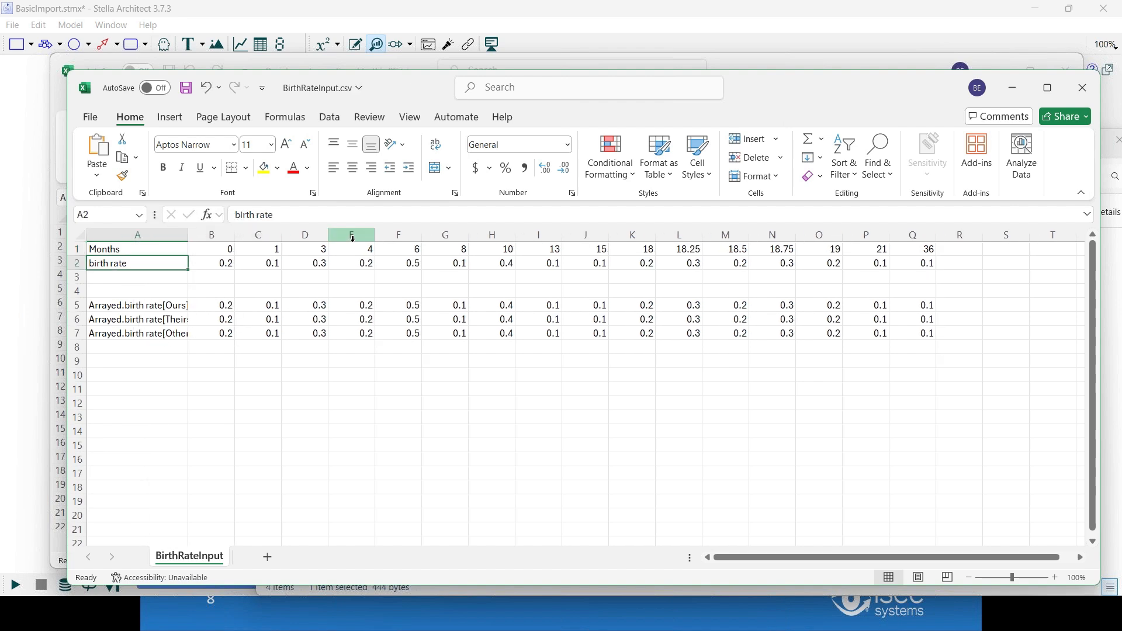
# Back in Stella Architect, add an import link to BirthRateInput.csv that loads continuous time varying values, and accept the import settings
pyautogui.hotkey('alt', 'Tab')
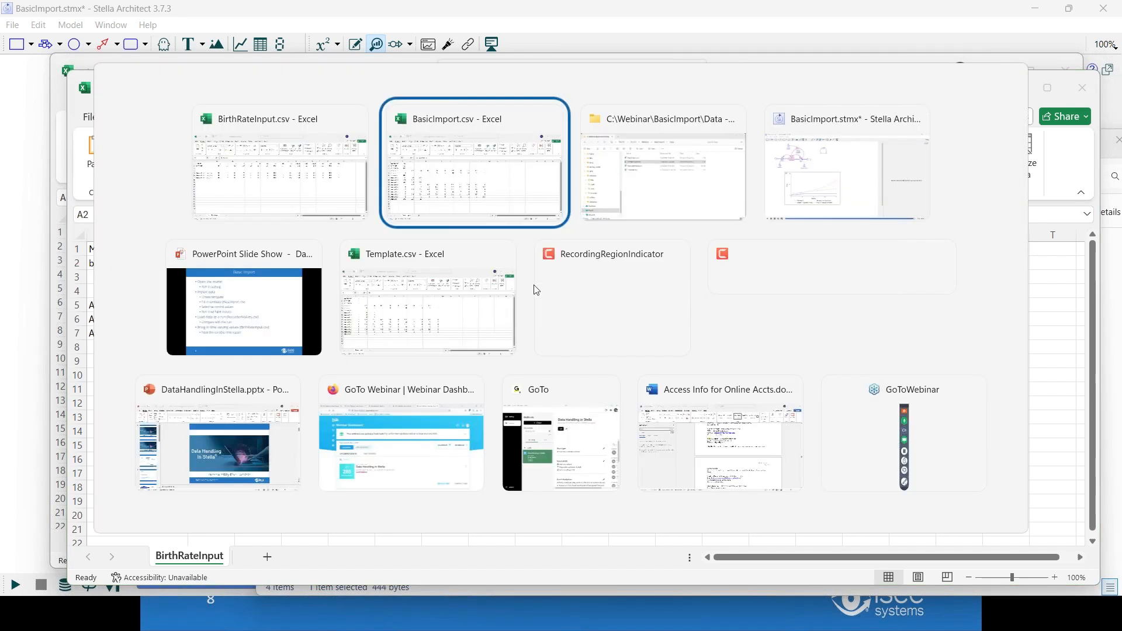
pyautogui.hotkey('alt', 'Tab')
pyautogui.hotkey('alt', 'Tab')
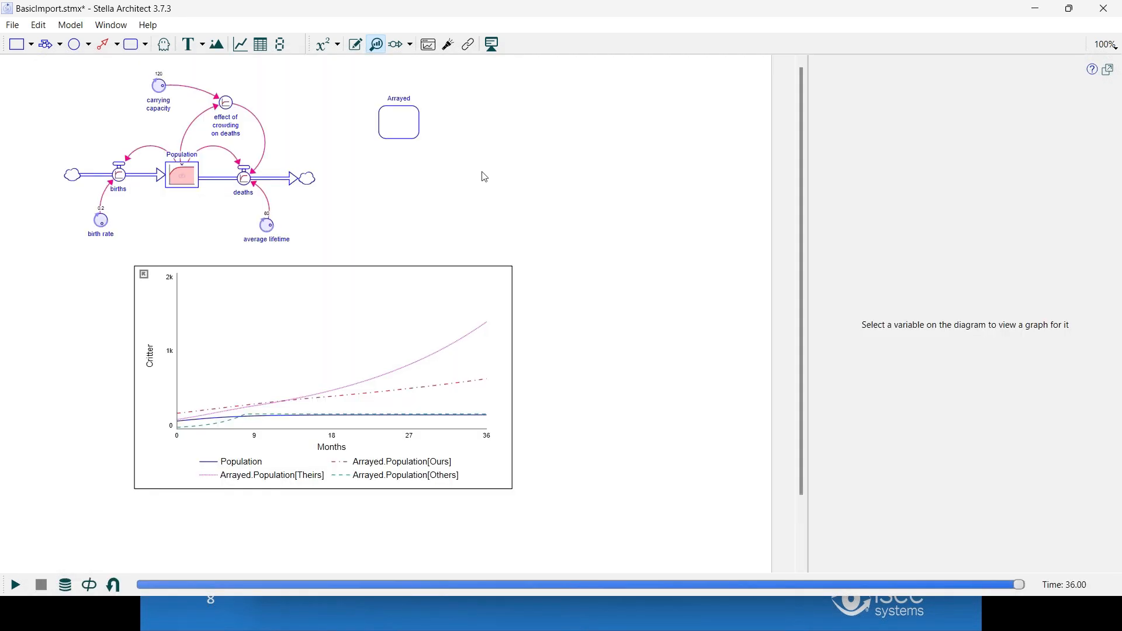
pyautogui.click(70, 29)
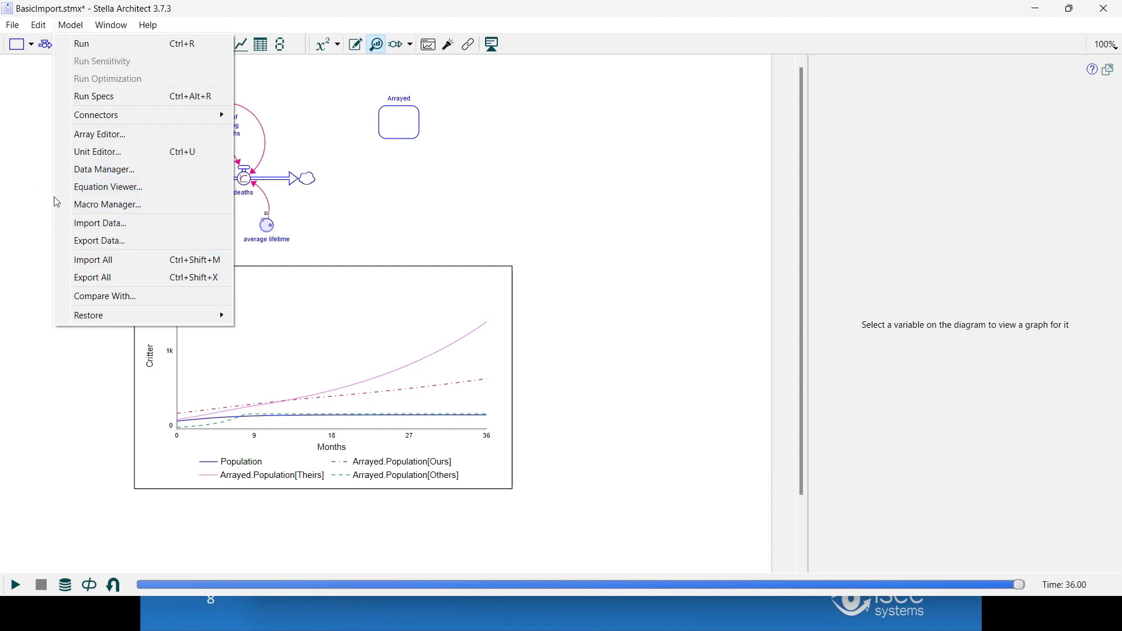
pyautogui.click(83, 226)
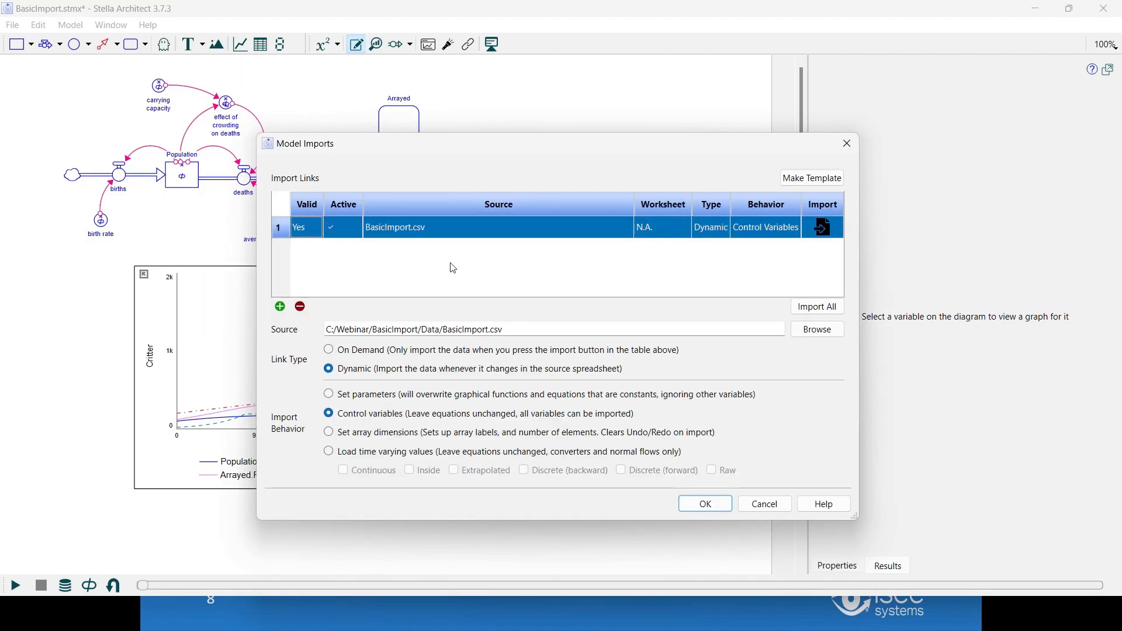
pyautogui.click(280, 308)
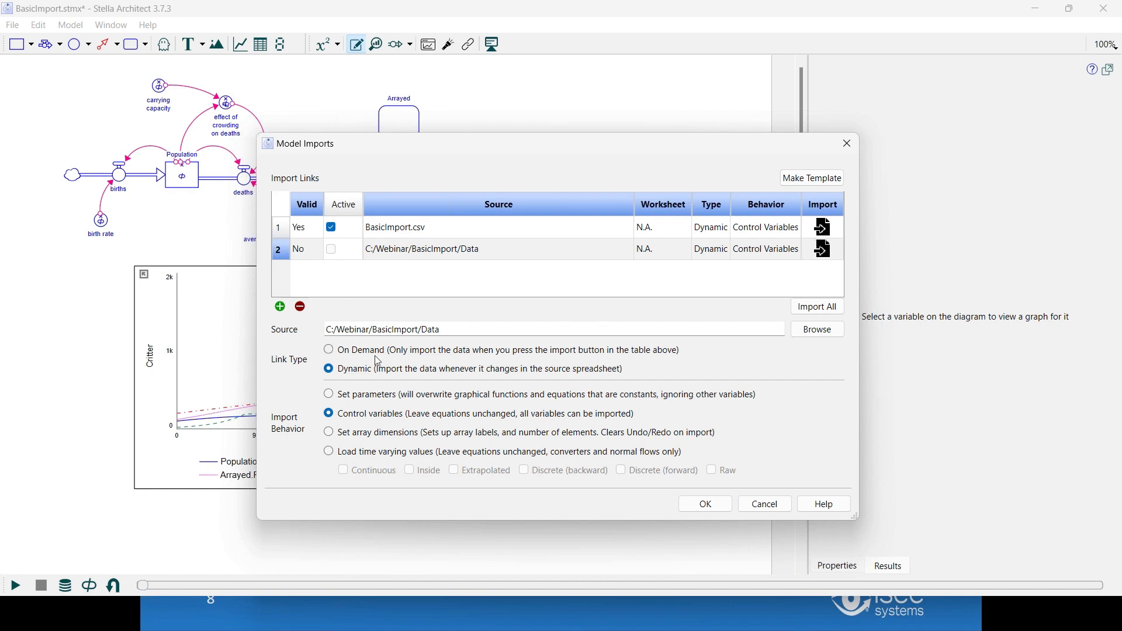
pyautogui.click(819, 330)
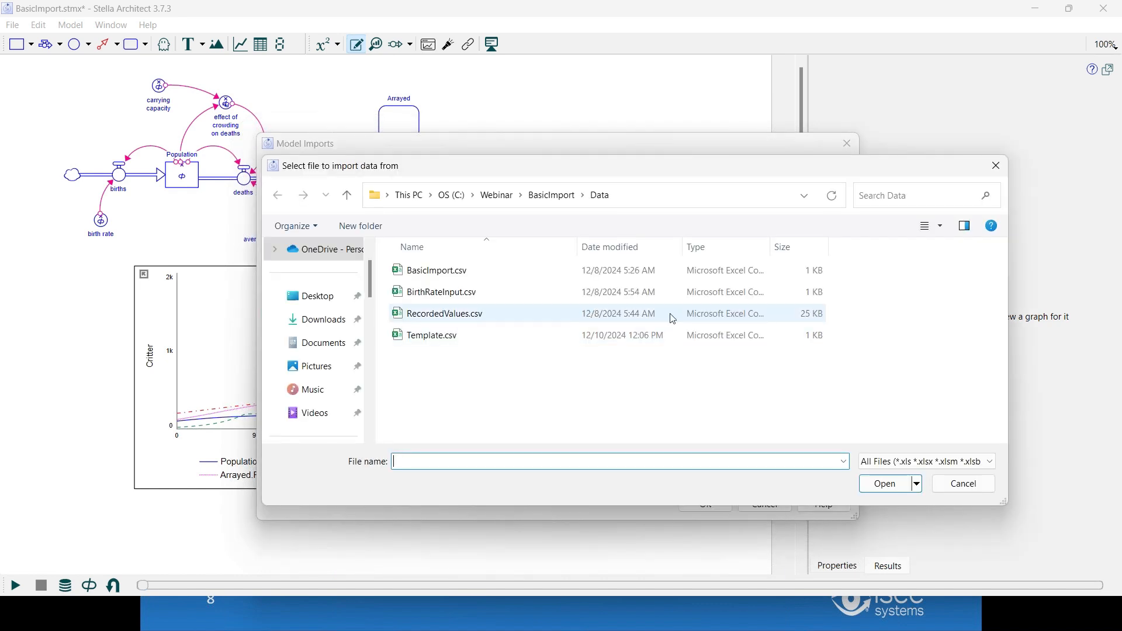
pyautogui.doubleClick(452, 298)
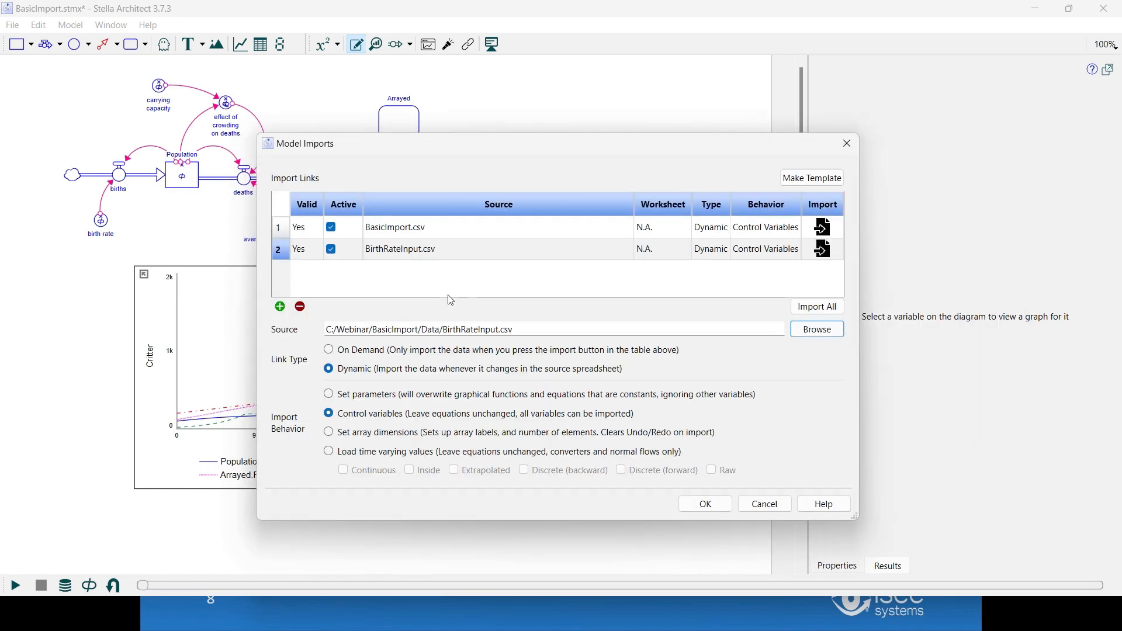
pyautogui.click(330, 455)
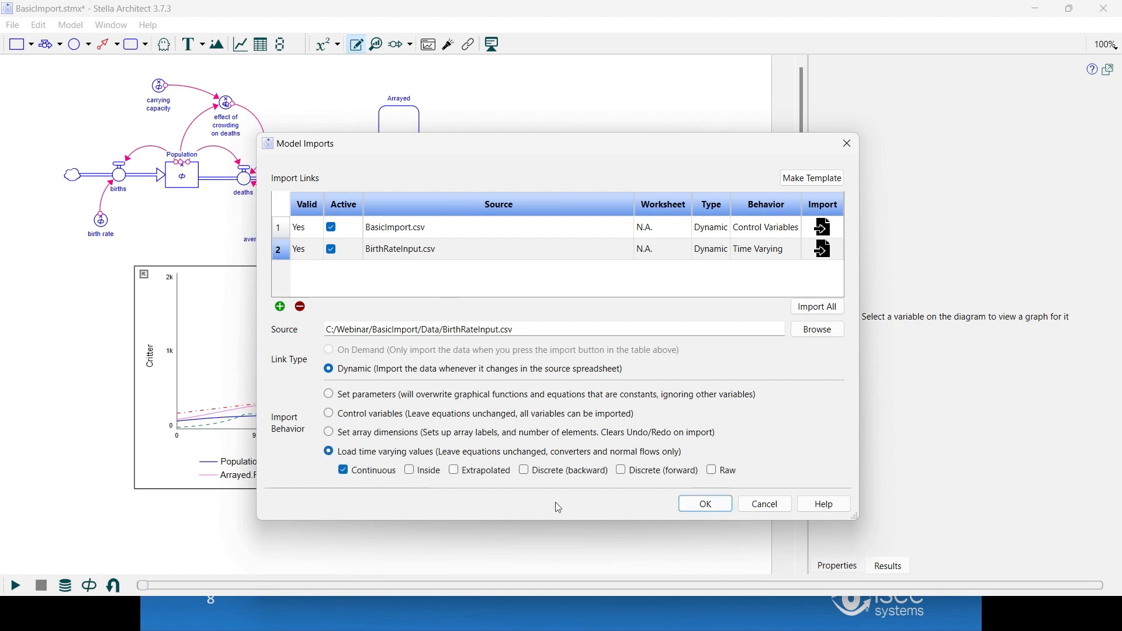
pyautogui.click(705, 506)
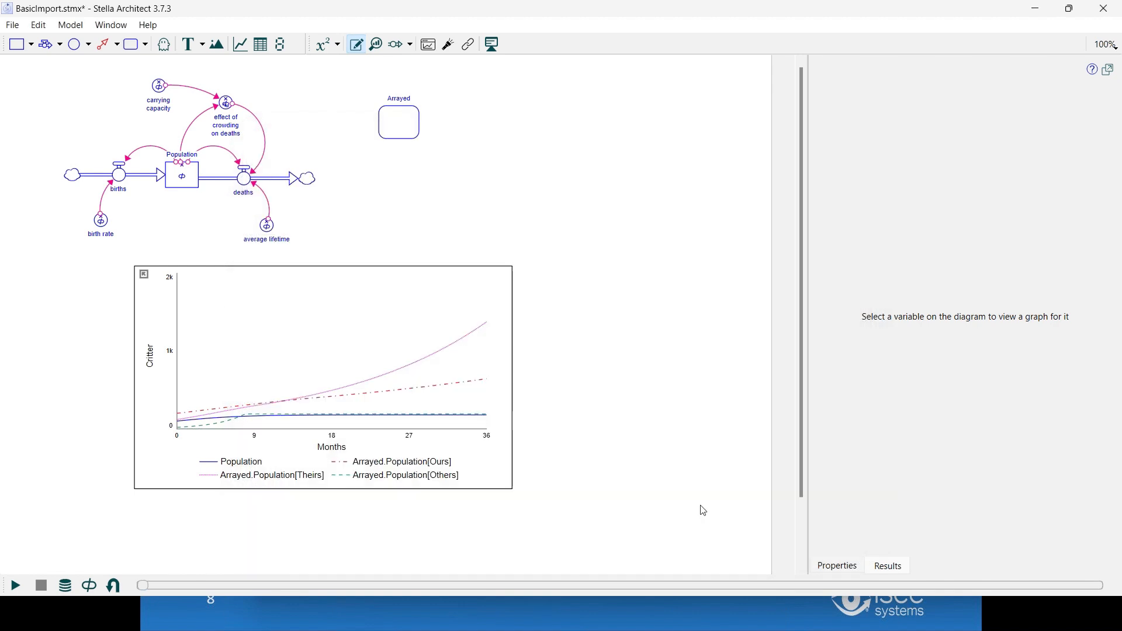
# Run the model with the time varying input and view the birth rate's results
pyautogui.click(14, 586)
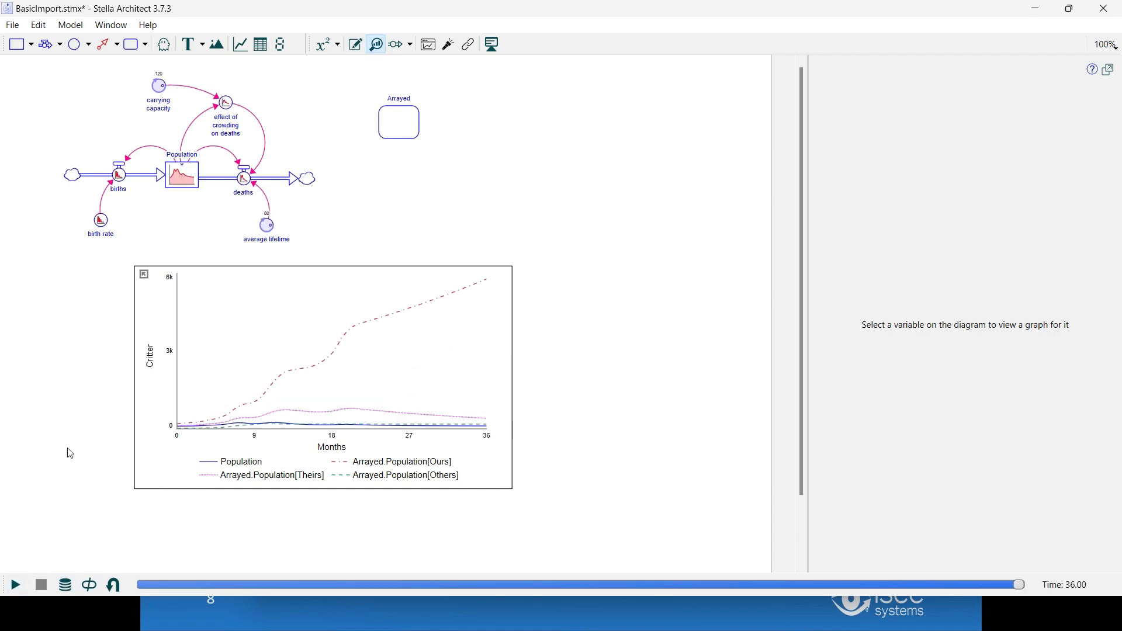
pyautogui.click(100, 226)
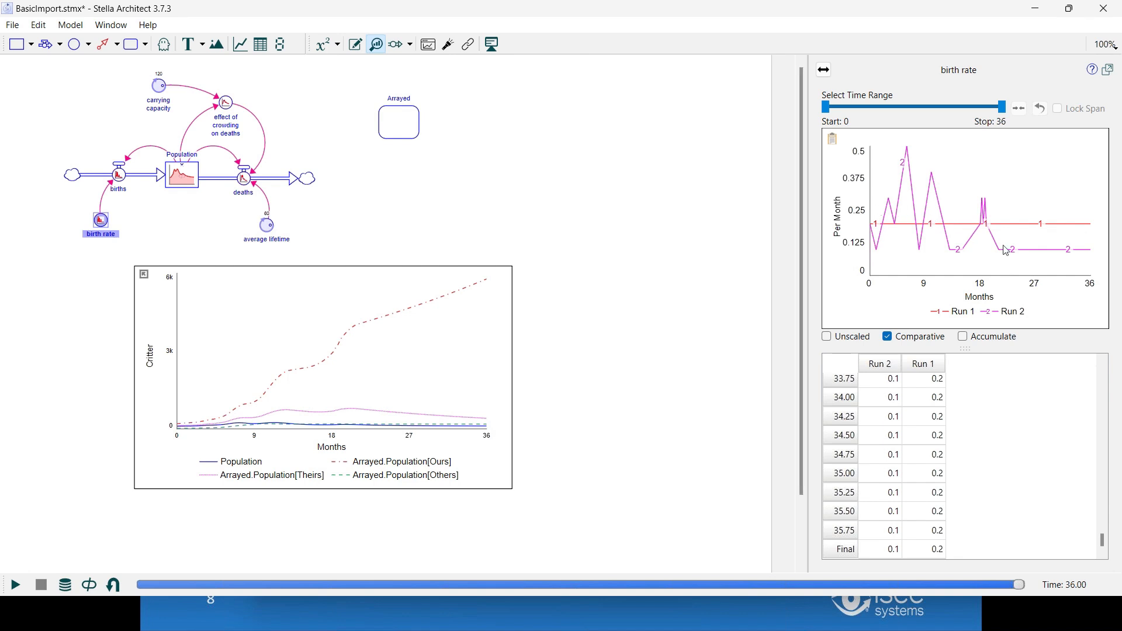
# Switch to BirthRateInput.csv in Excel, examine its month and birth rate values, and return to Stella Architect
pyautogui.hotkey('alt', 'Tab')
pyautogui.hotkey('alt', 'Tab')
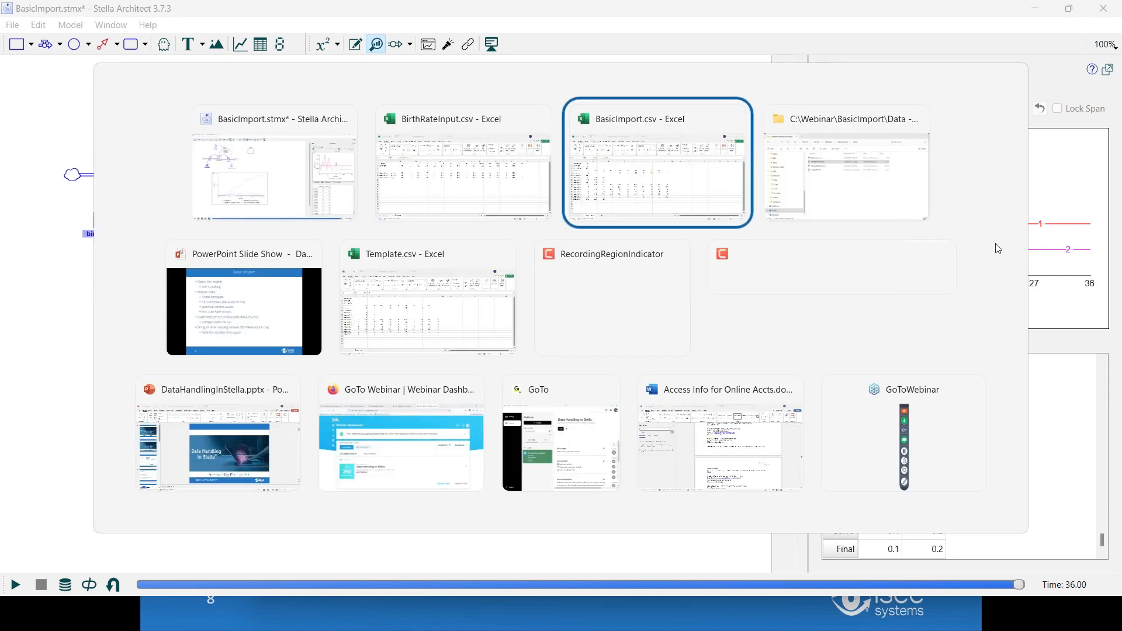
pyautogui.hotkey('alt', 'shift', 'Tab')
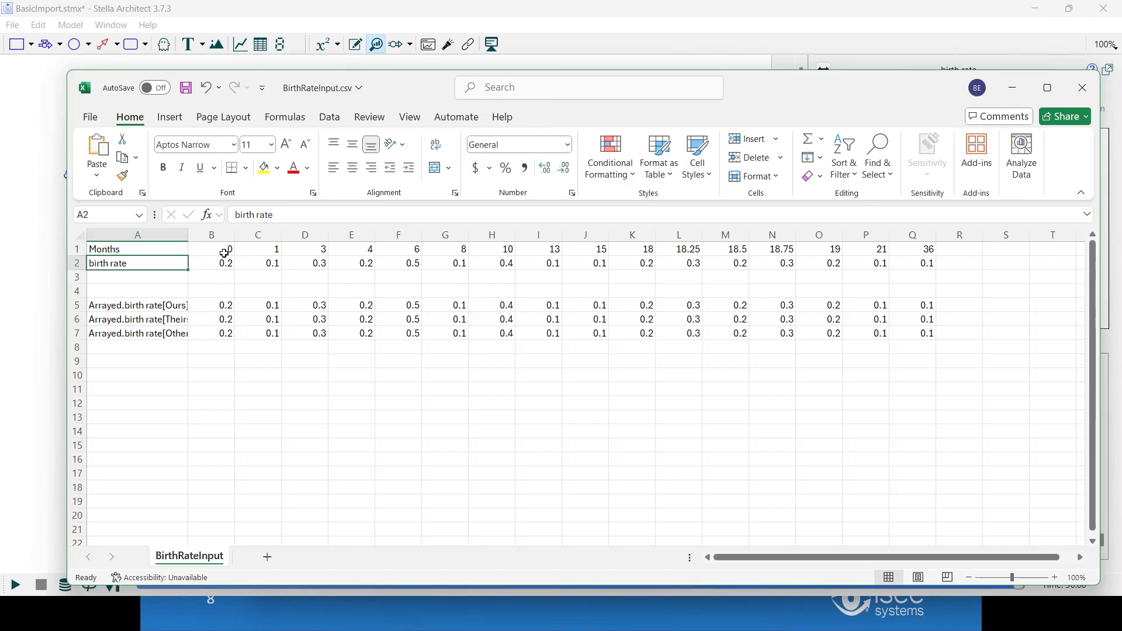
pyautogui.click(224, 253)
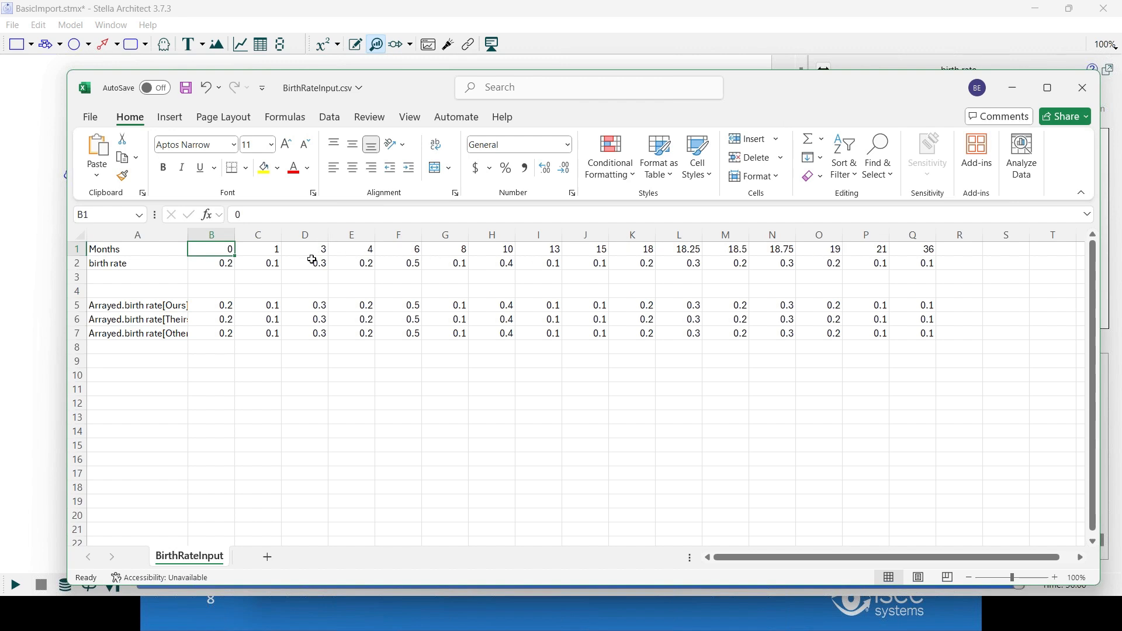
pyautogui.press('alt')
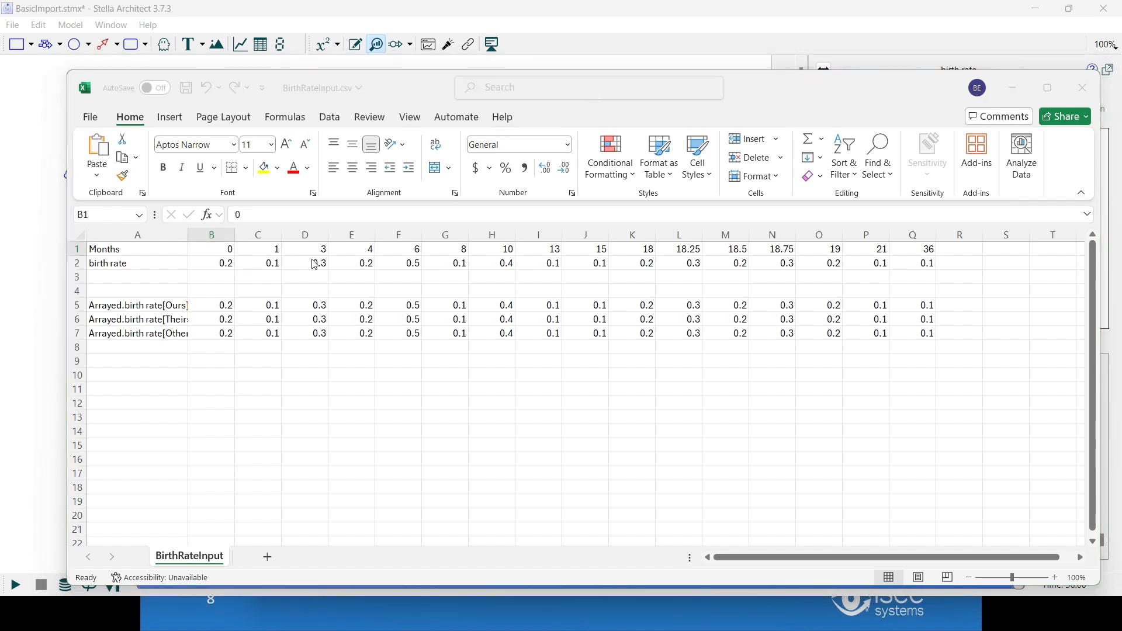
pyautogui.hotkey('alt', 'Tab')
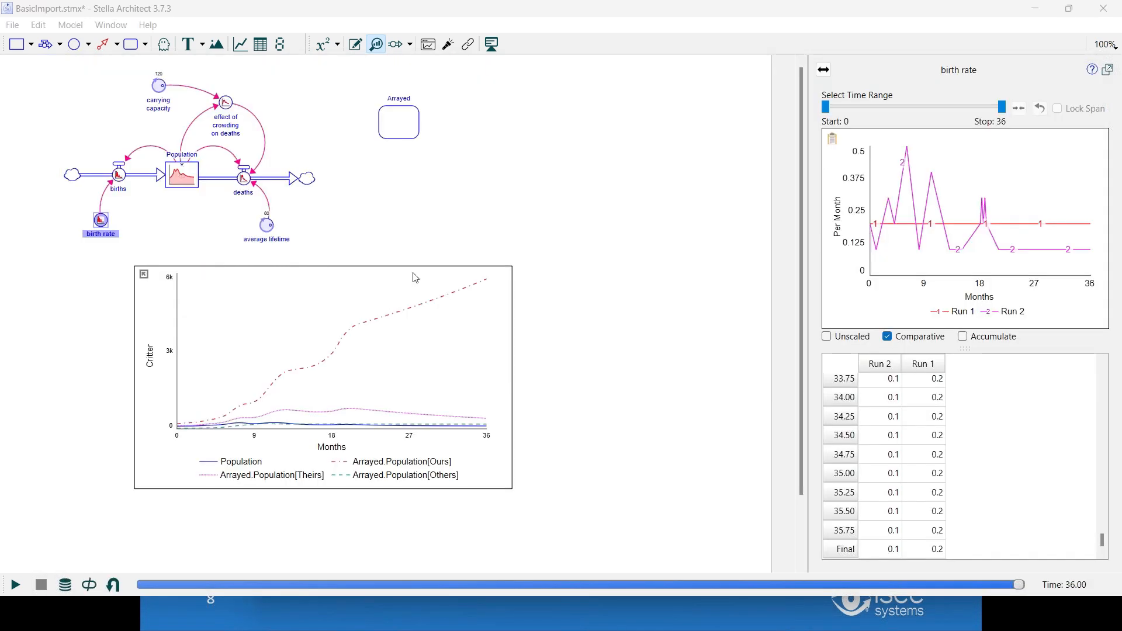
pyautogui.hotkey('alt', 'Tab')
pyautogui.hotkey('alt', 'Tab')
pyautogui.hotkey('alt', 'Tab')
pyautogui.hotkey('alt', 'Tab')
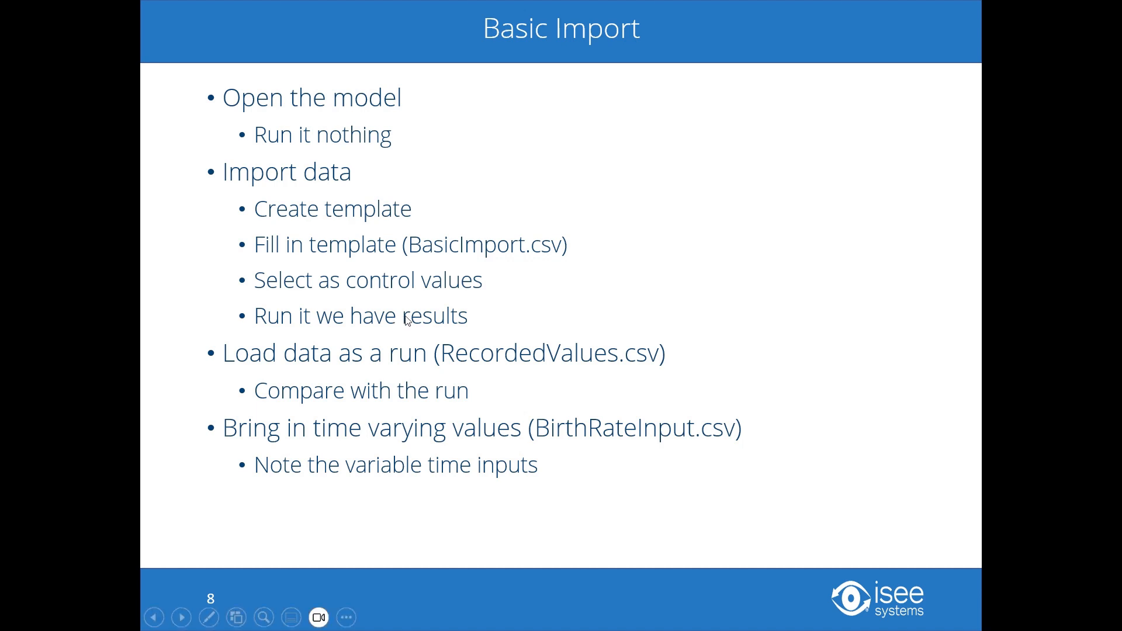
pyautogui.click(383, 346)
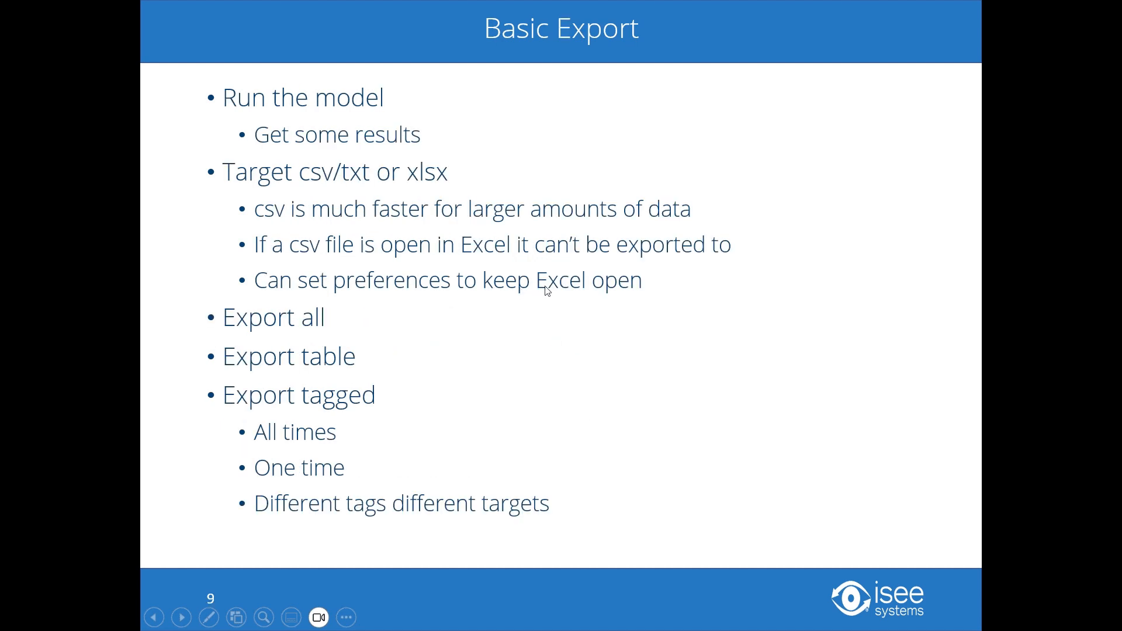
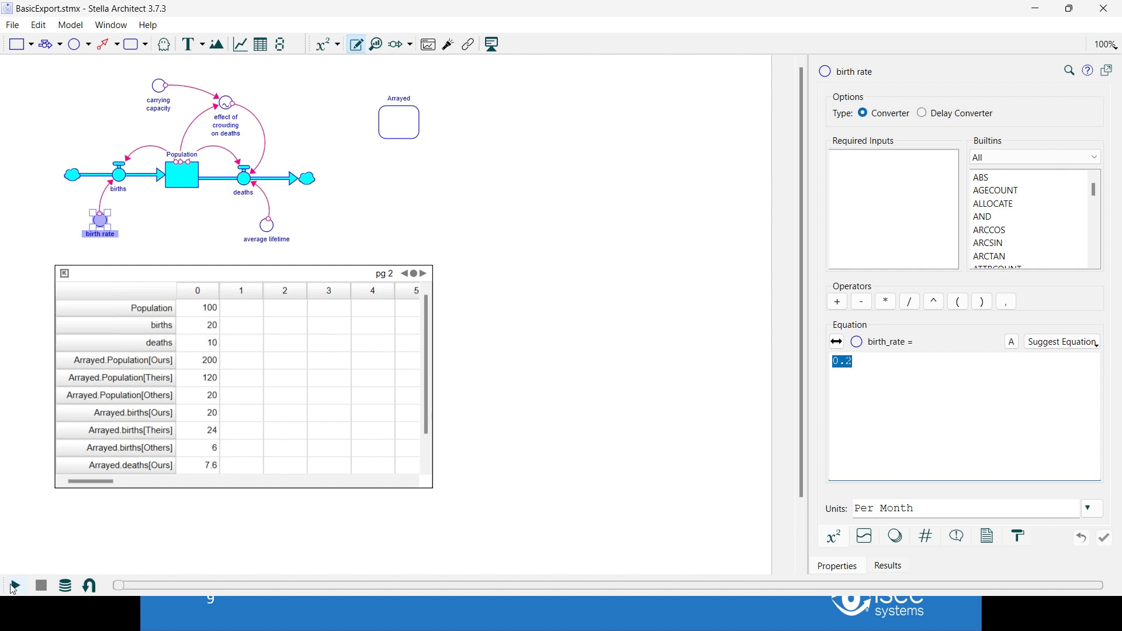
# Run the BasicExport model and set BasicExport.xlsx in the Data folder as the export link's destination
pyautogui.click(15, 586)
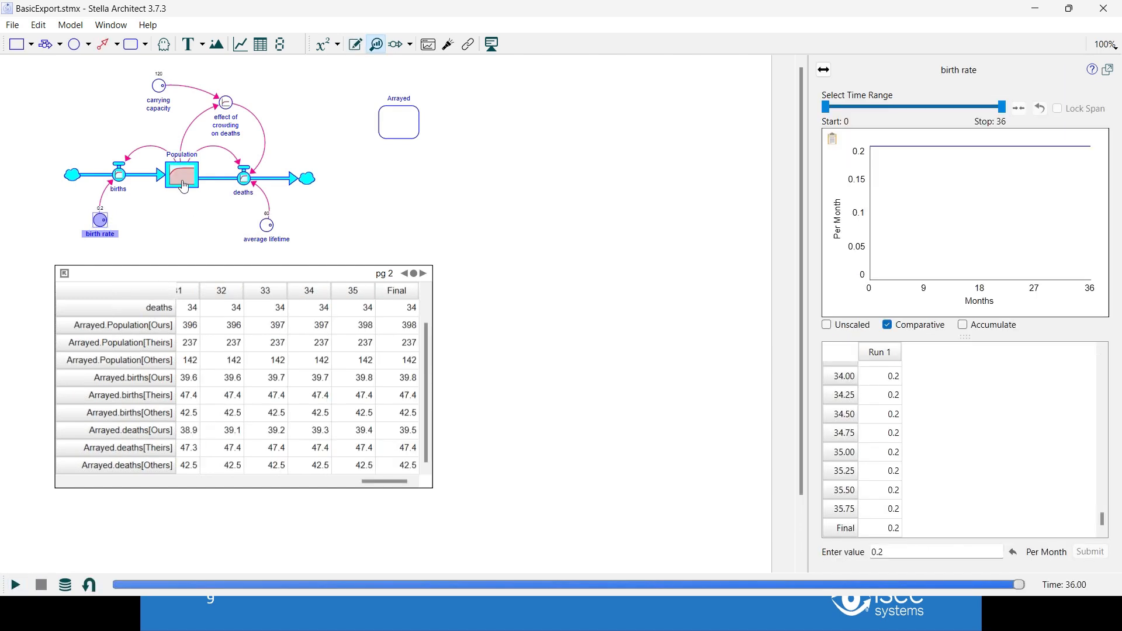
pyautogui.click(71, 25)
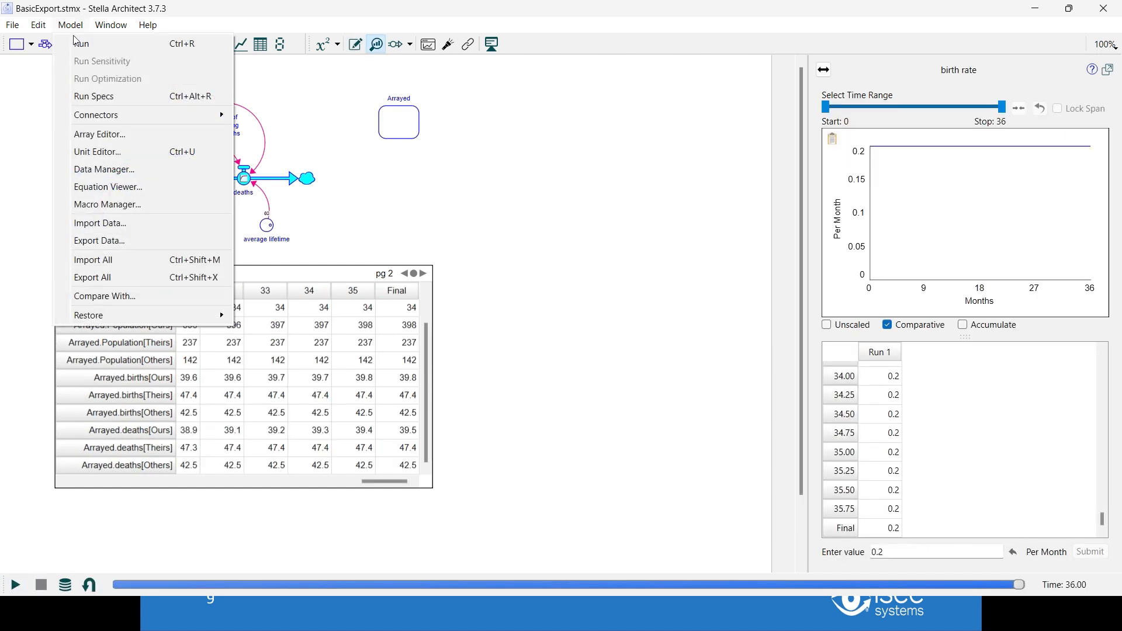
pyautogui.click(97, 243)
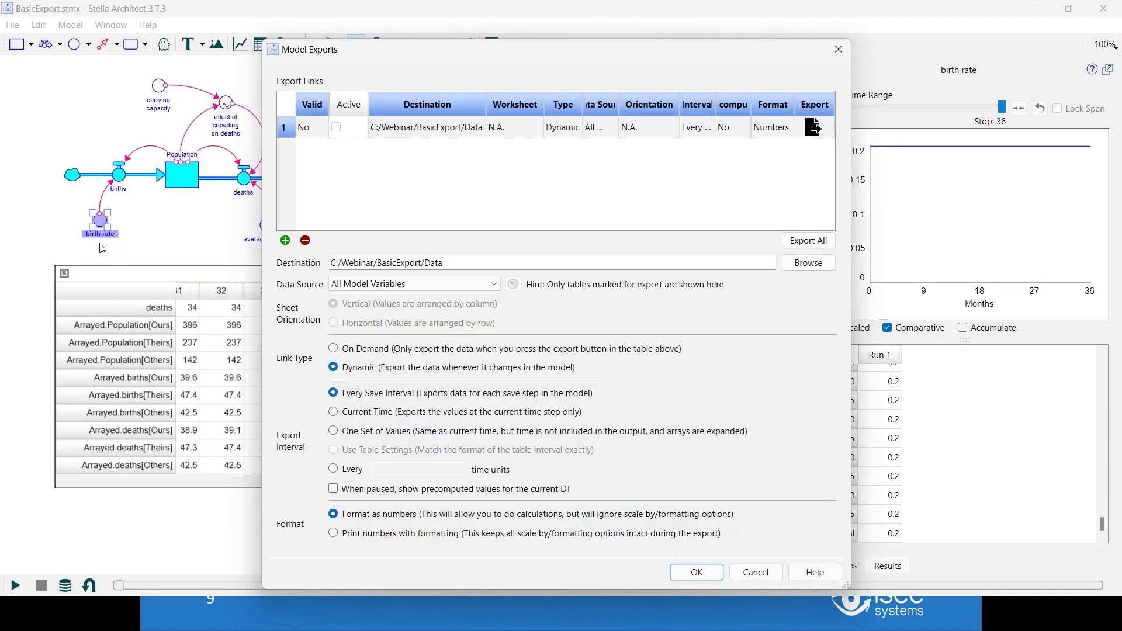
pyautogui.click(816, 265)
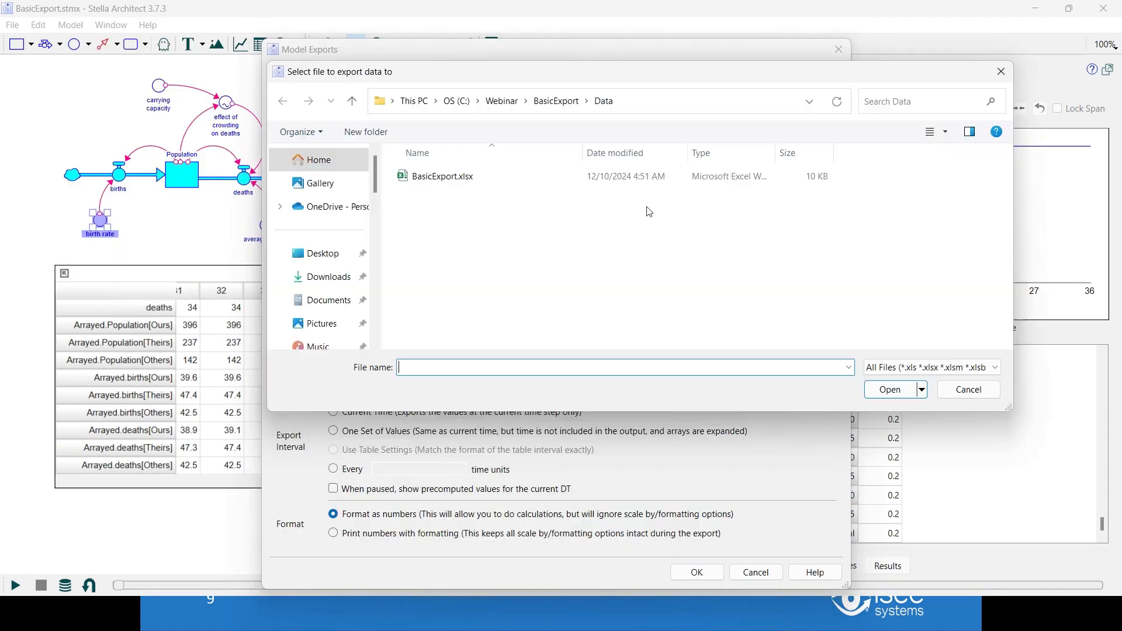
pyautogui.doubleClick(439, 182)
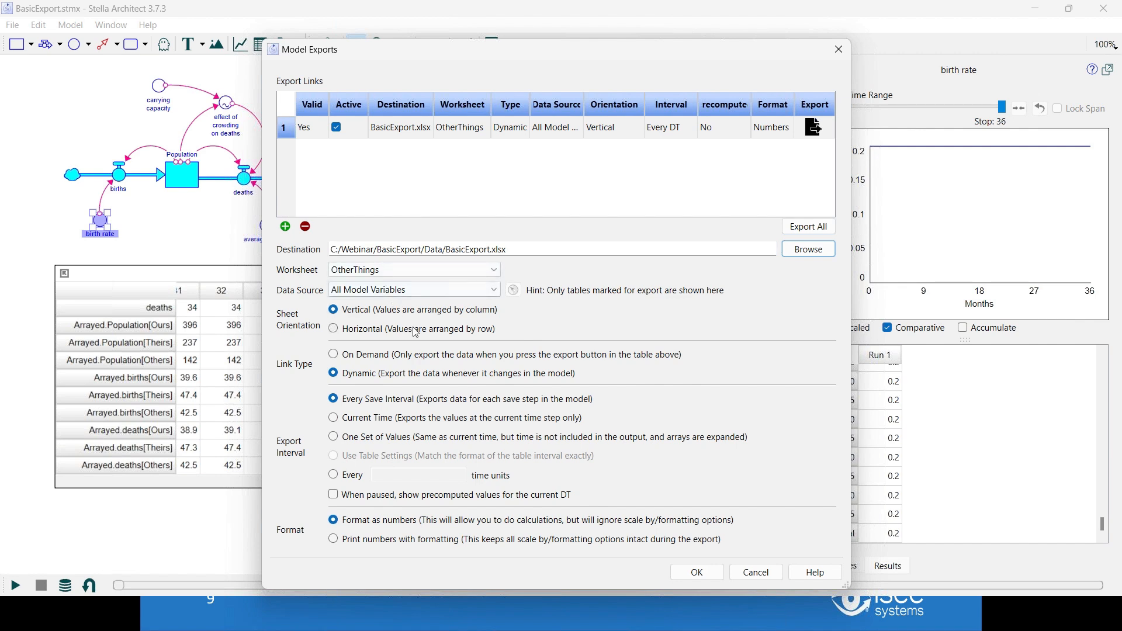
# Set the sheet orientation to horizontal and export all model variables to the OtherThings worksheet
pyautogui.click(347, 331)
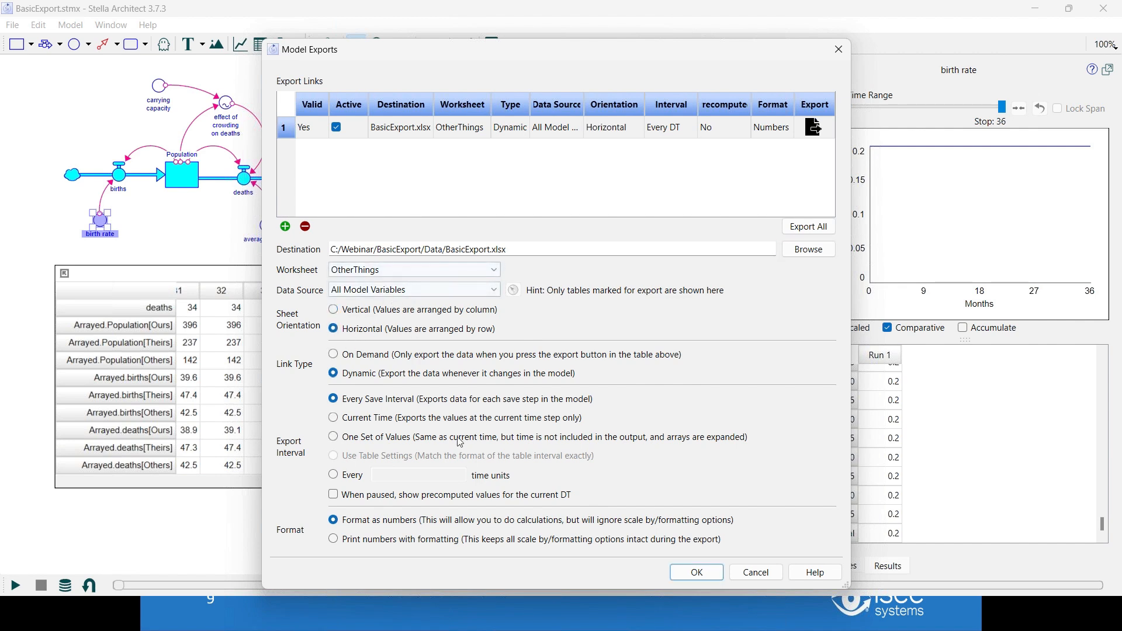
pyautogui.click(819, 130)
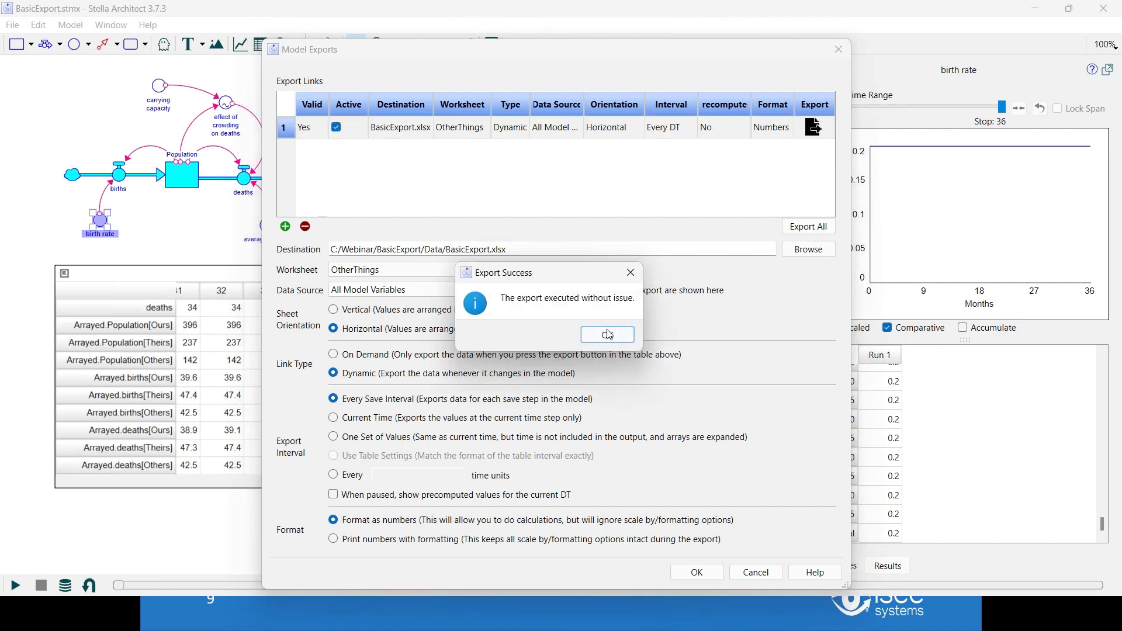
pyautogui.click(609, 333)
# Switch to BasicExport.xlsx in Excel, examine the exported variables on the OtherThings sheet, and return to Stella Architect
pyautogui.hotkey('alt', 'Tab')
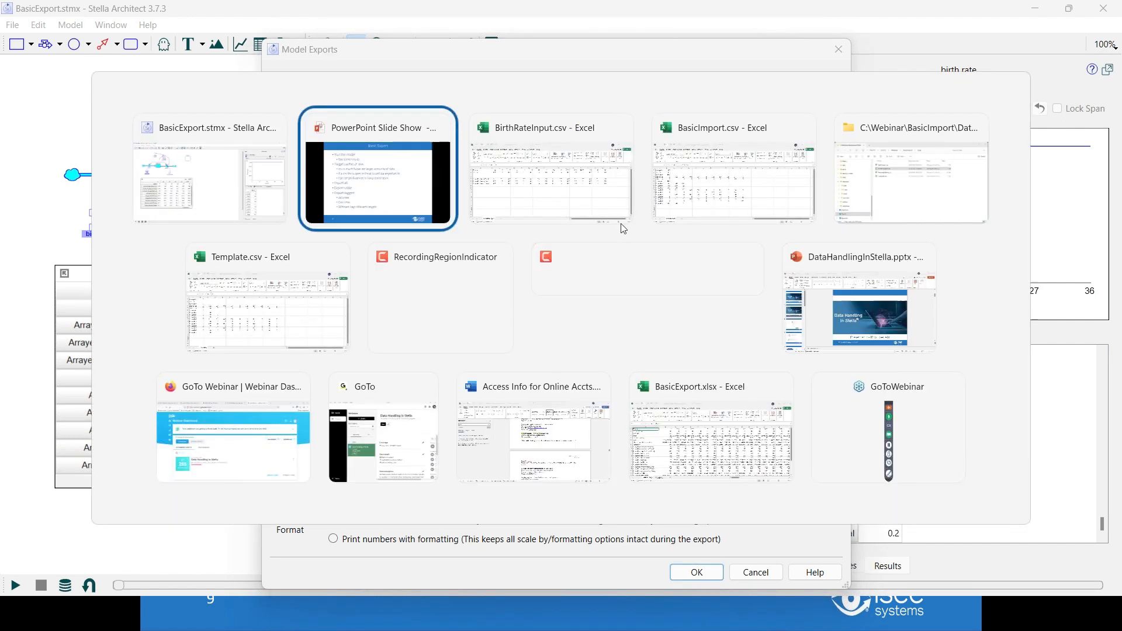
pyautogui.hotkey('alt', 'Tab')
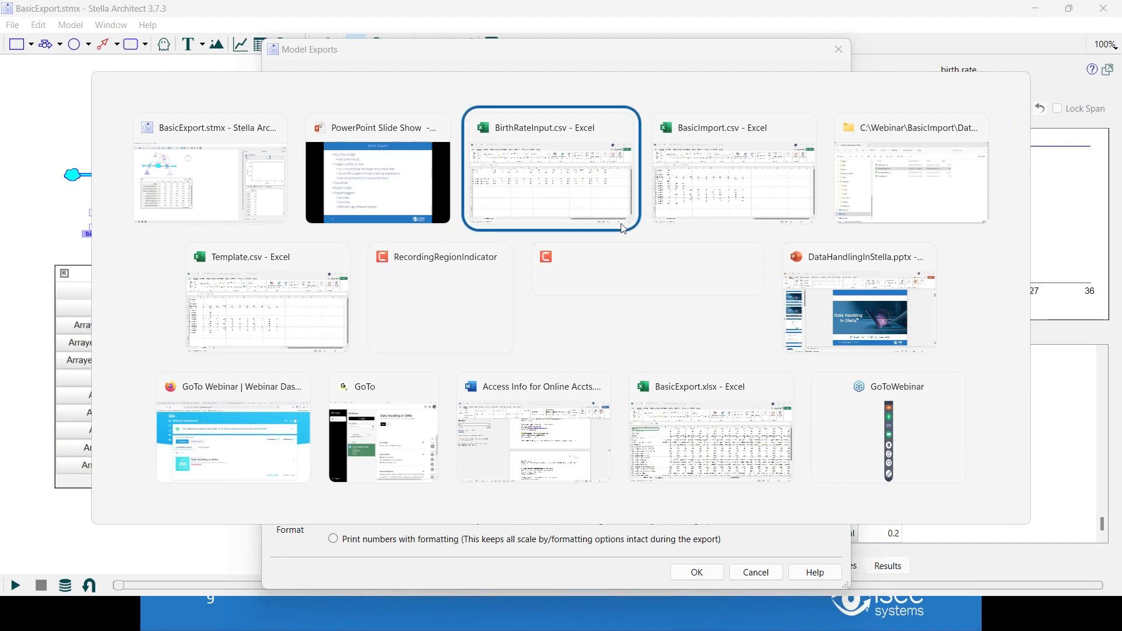
pyautogui.hotkey('alt', 'Tab')
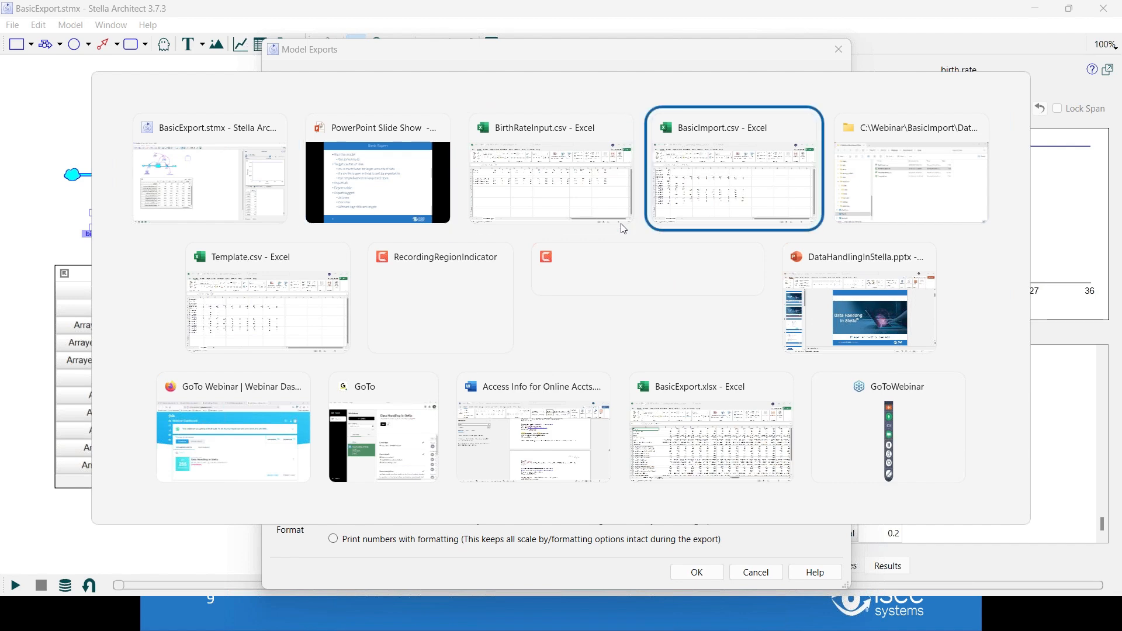
pyautogui.hotkey('alt', 'Tab')
pyautogui.hotkey('alt', 'Tab')
pyautogui.hotkey('alt', 'Tab')
pyautogui.hotkey('alt', 'Tab')
pyautogui.hotkey('alt', 'Tab')
pyautogui.hotkey('alt', 'Tab')
pyautogui.hotkey('alt', 'Tab')
pyautogui.hotkey('alt', 'Tab')
pyautogui.hotkey('alt', 'Tab')
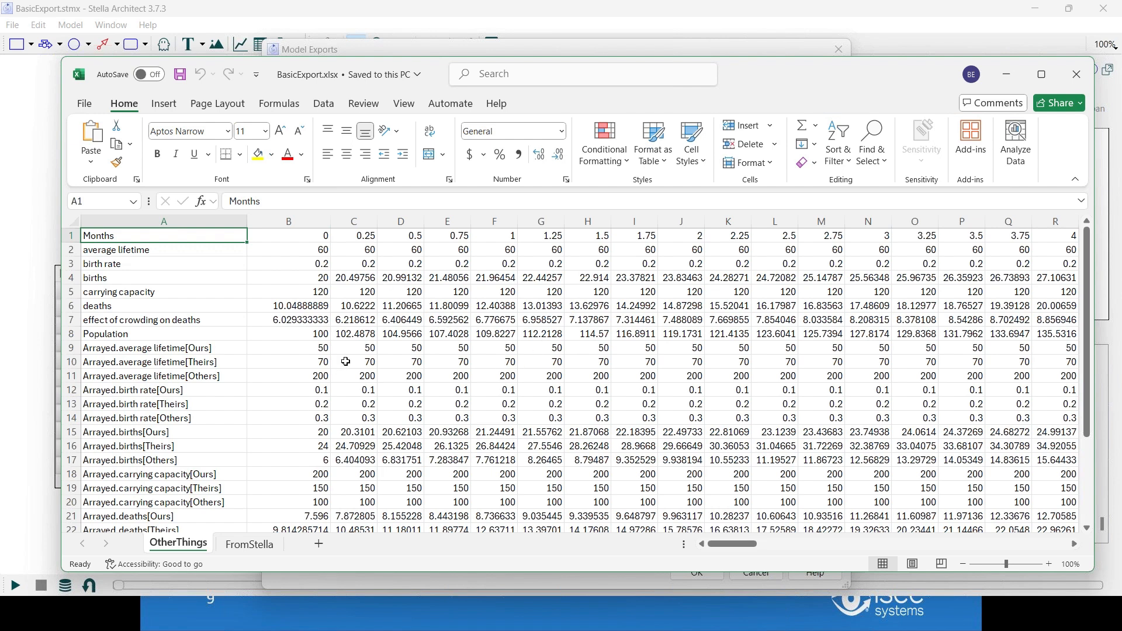
pyautogui.scroll(-4, 345, 369)
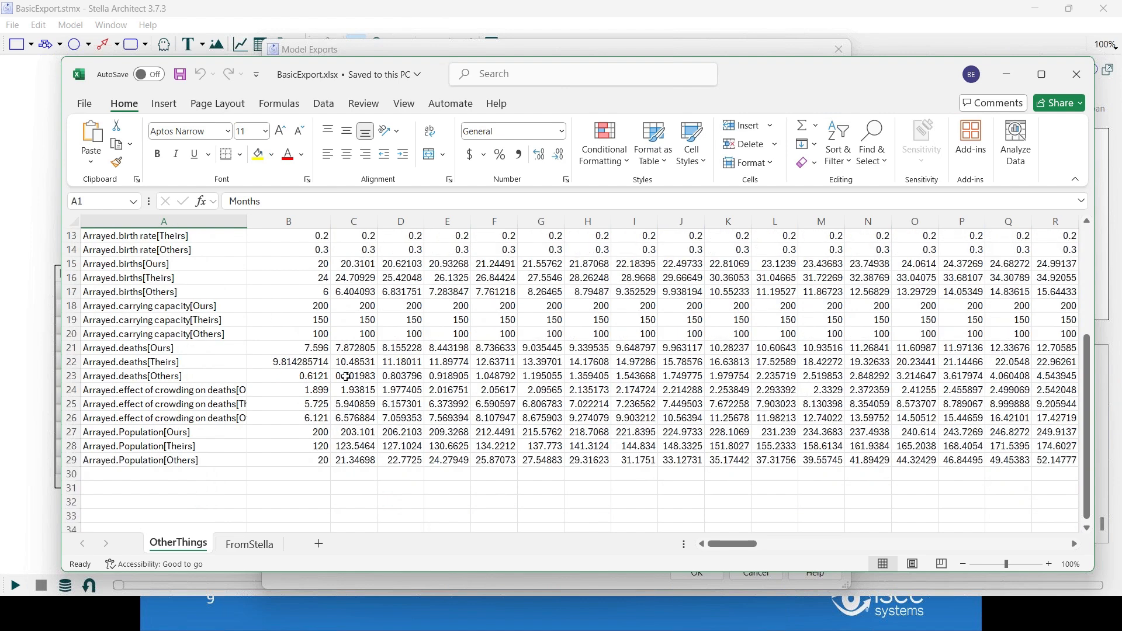
pyautogui.scroll(4, 345, 377)
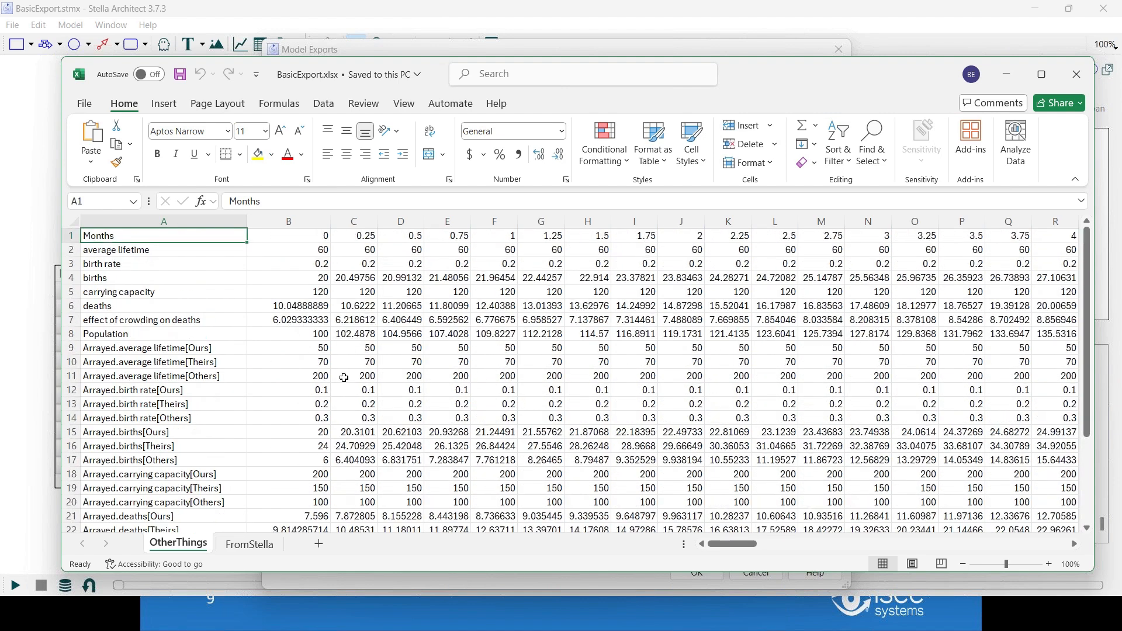
pyautogui.hotkey('alt', 'Tab')
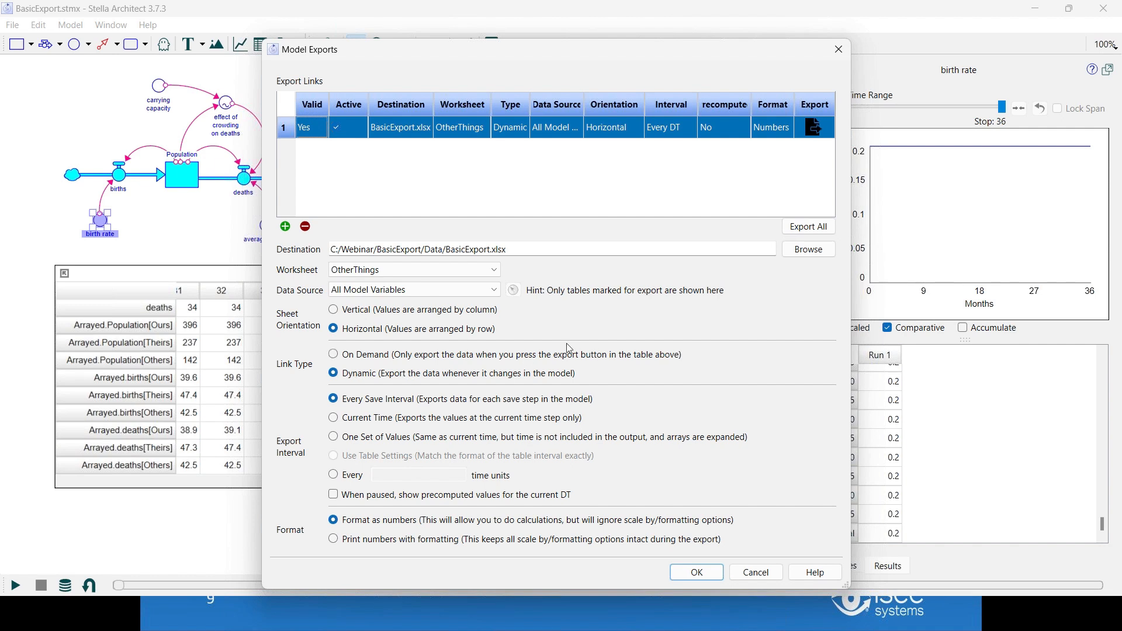
# Export Table: Top-Level Table 1 to the OtherThings worksheet, and check the exported rows in Excel before returning to Stella Architect
pyautogui.click(390, 290)
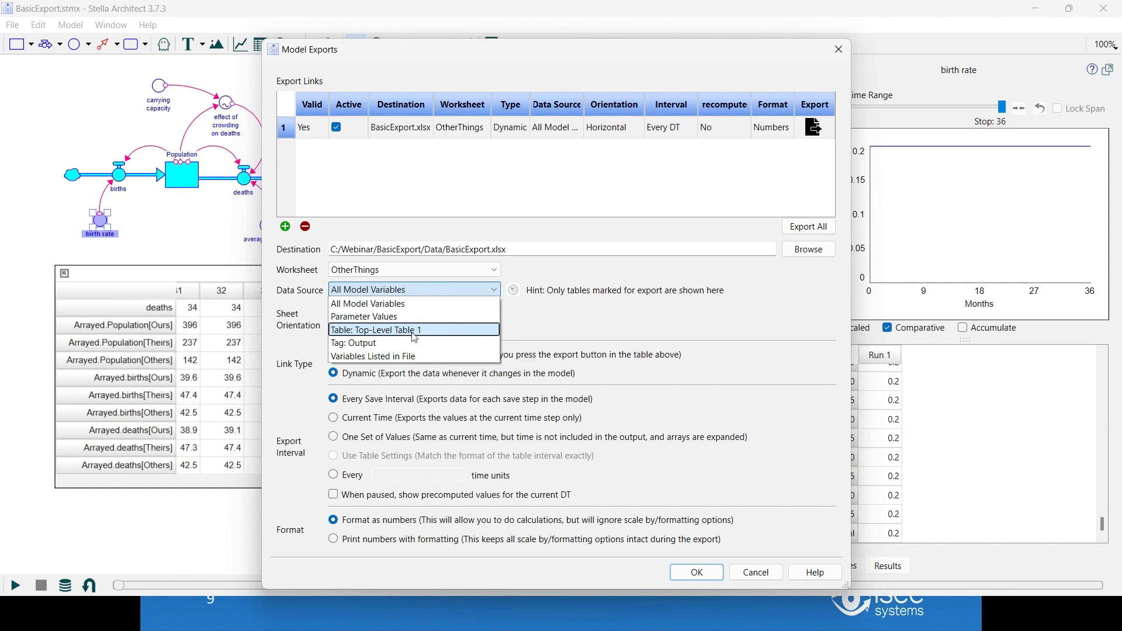
pyautogui.click(416, 331)
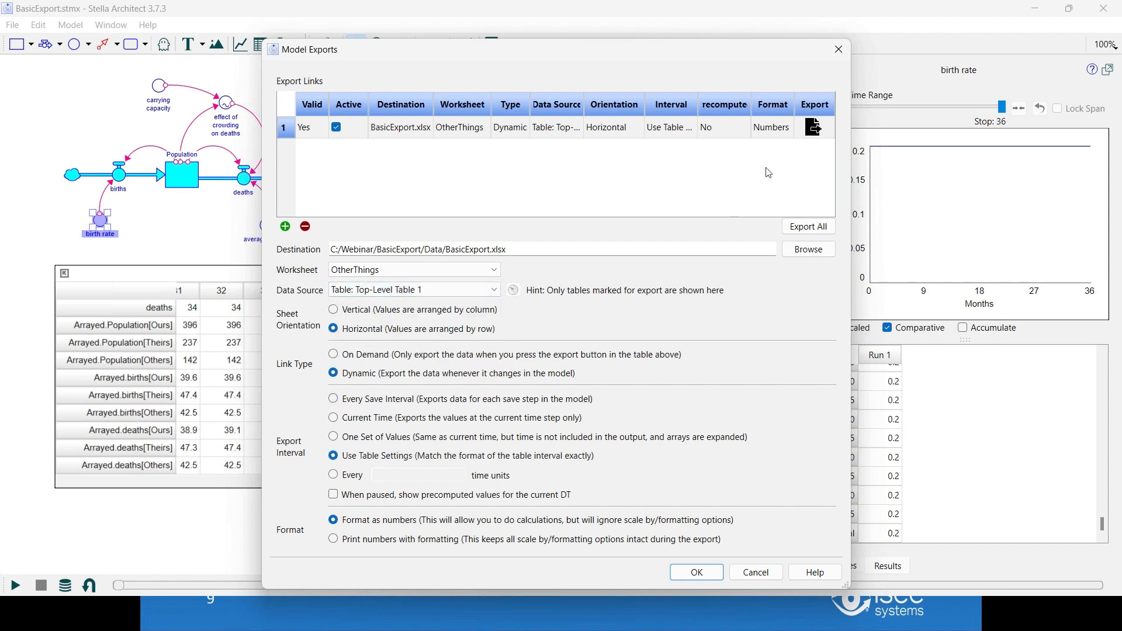
pyautogui.click(814, 126)
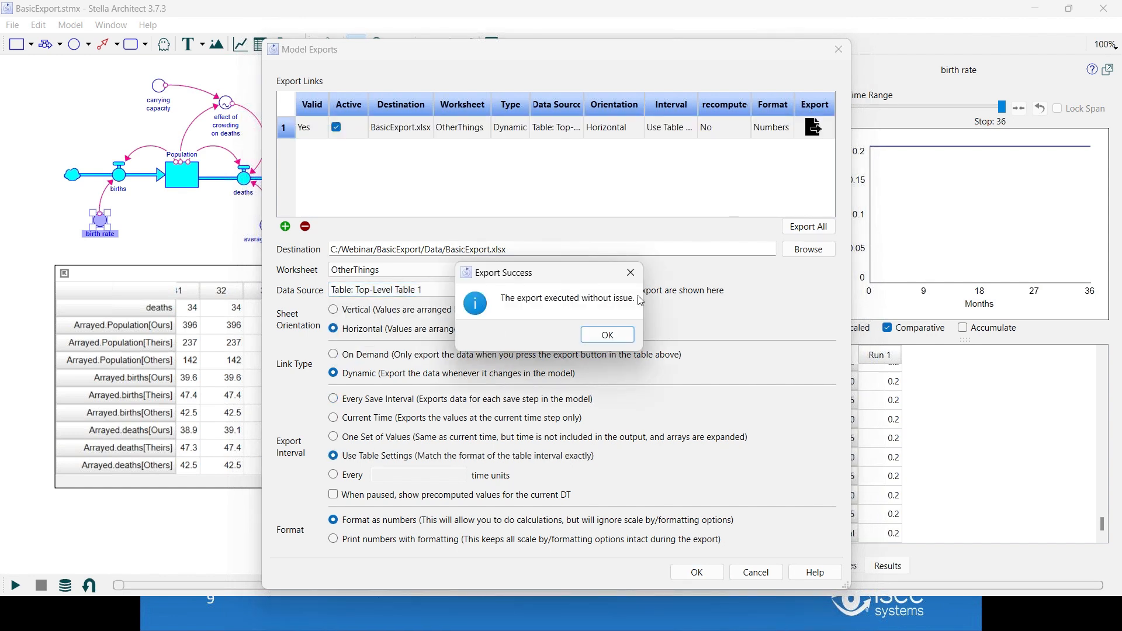
pyautogui.click(610, 333)
pyautogui.hotkey('alt', 'Tab')
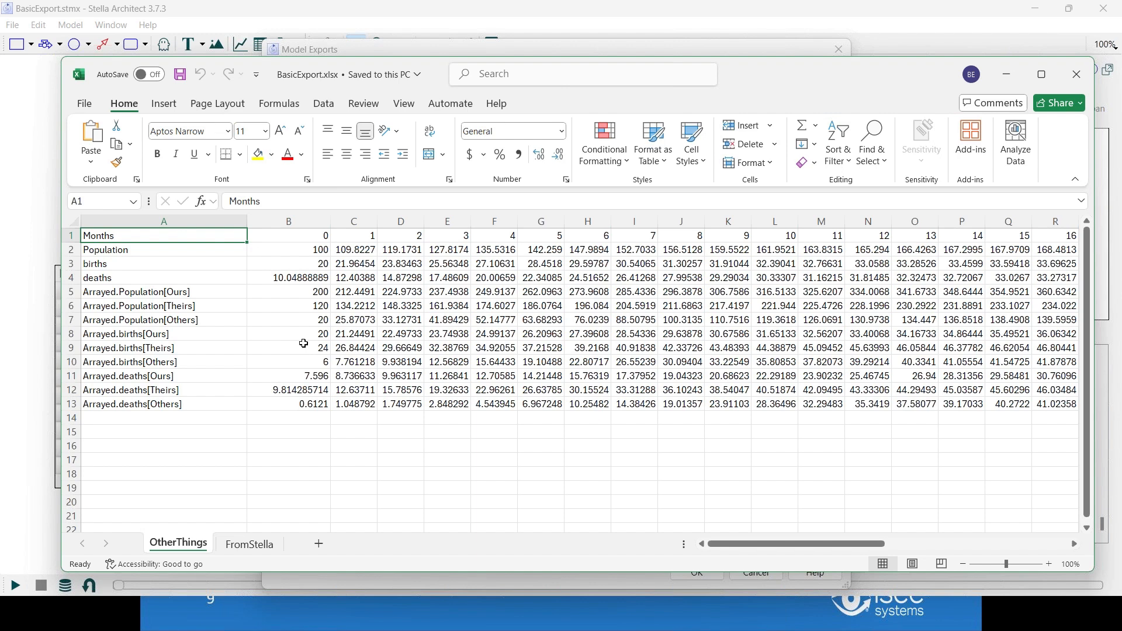
pyautogui.hotkey('alt', 'Tab')
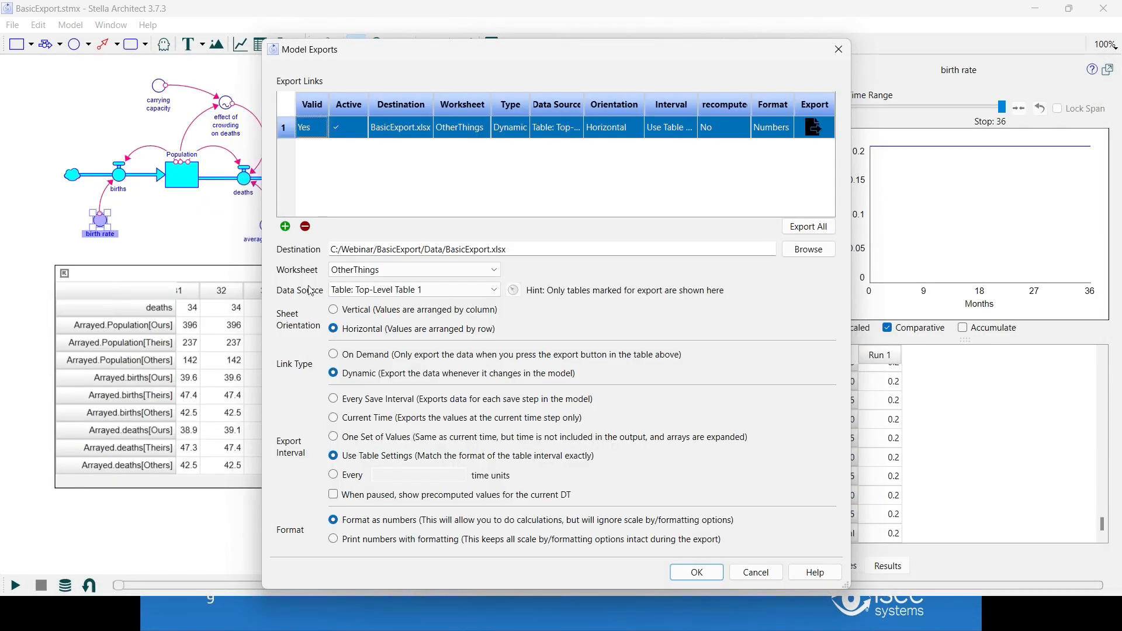
# Try to export the variables with the Output tag to the OtherThings worksheet
pyautogui.click(384, 269)
pyautogui.click(385, 269)
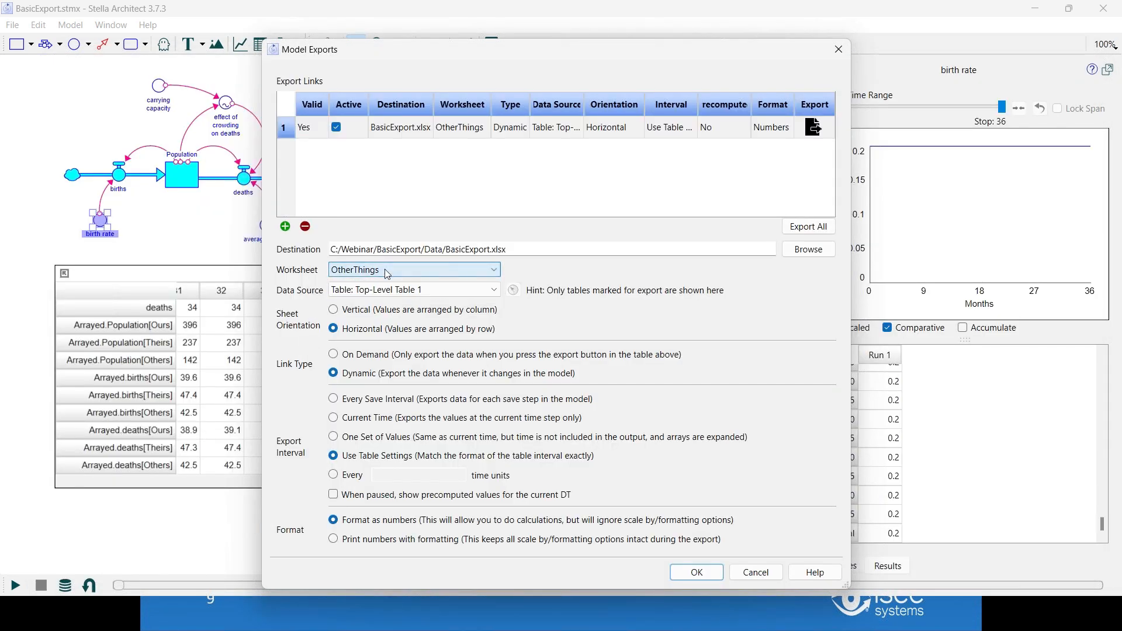
pyautogui.click(398, 290)
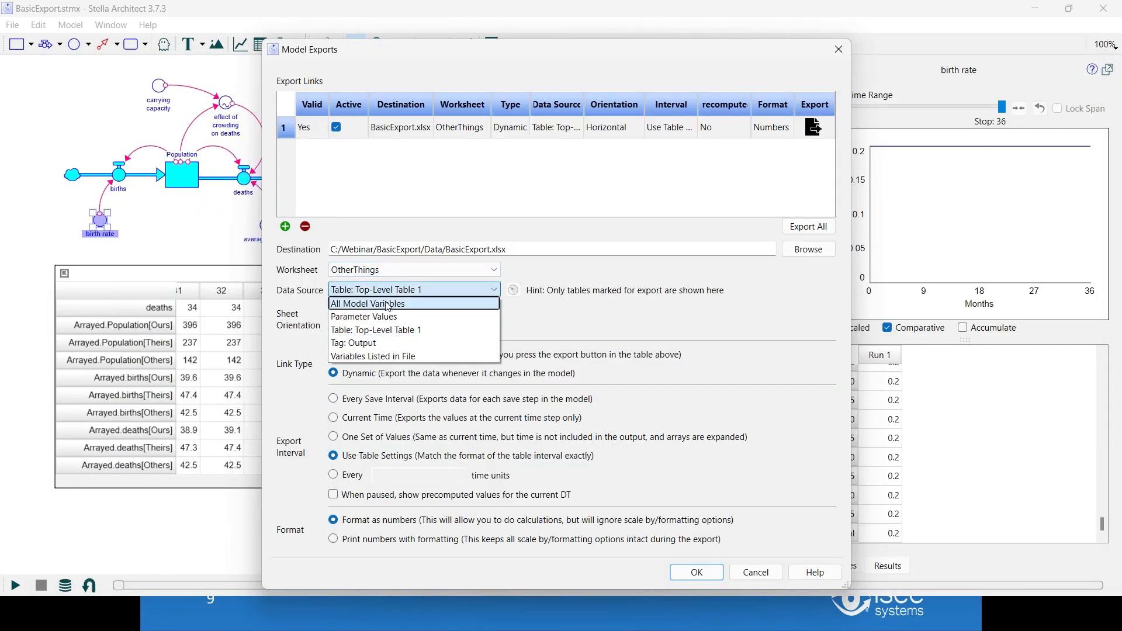
pyautogui.click(400, 343)
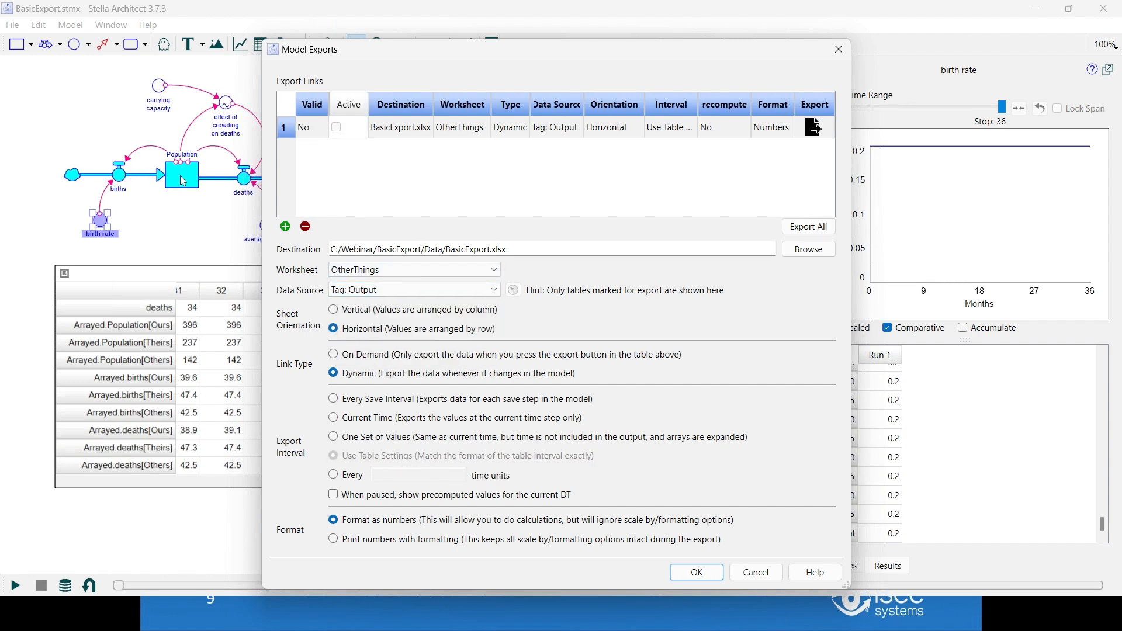
pyautogui.click(809, 136)
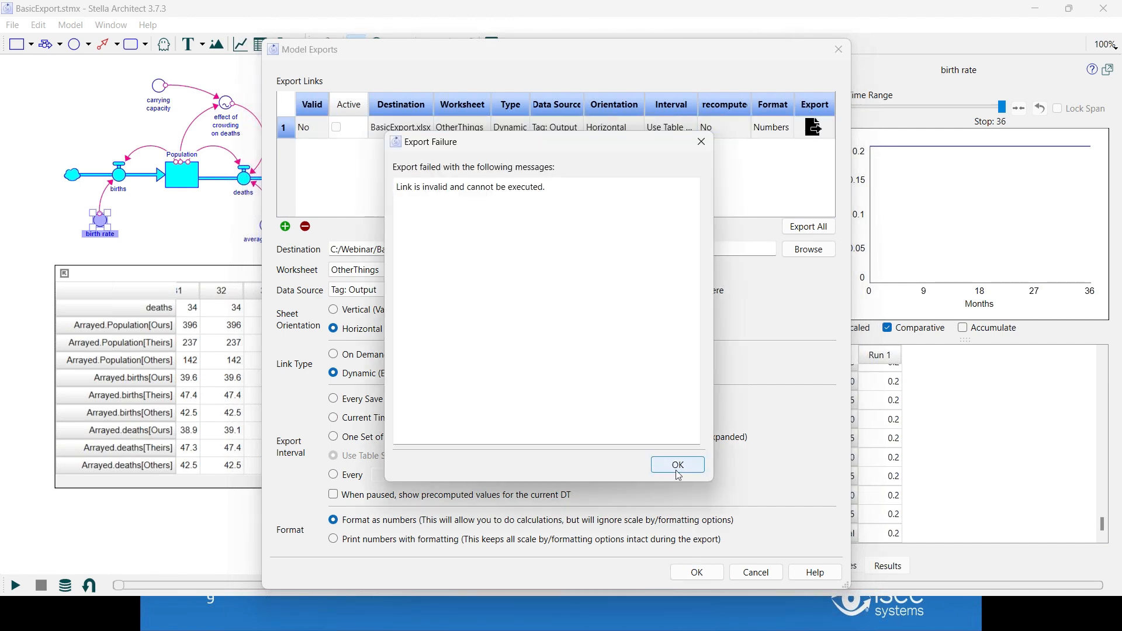
pyautogui.click(678, 467)
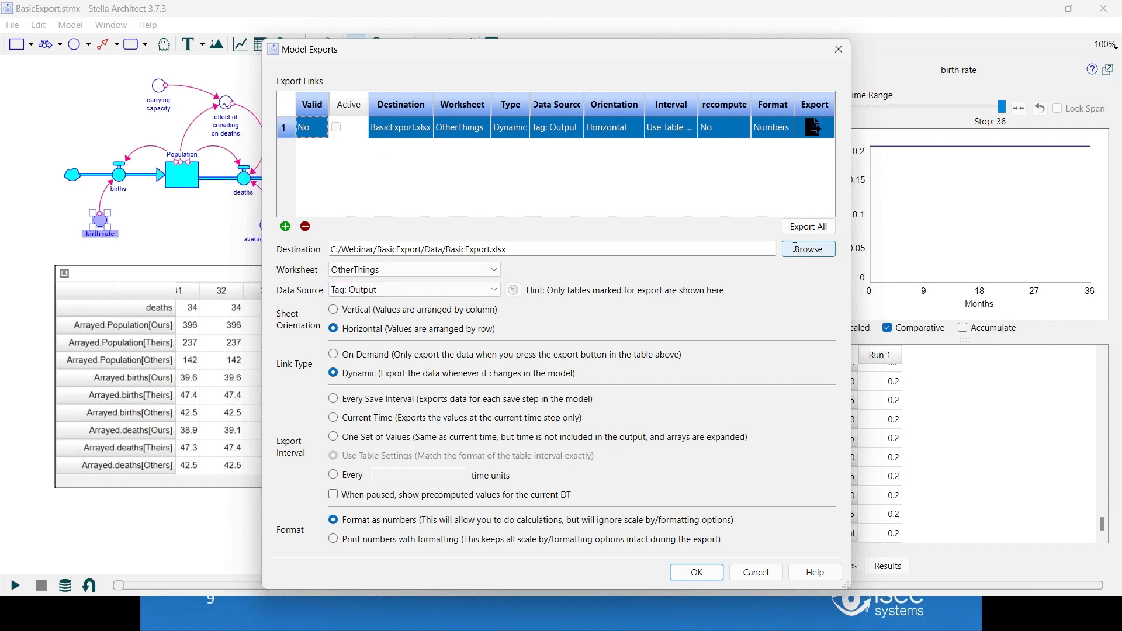
# Try to export the Output-tagged variables to C:/Webinar/BasicExport/Data/BasicExport.2.csv, and cancel the export settings
pyautogui.click(491, 249)
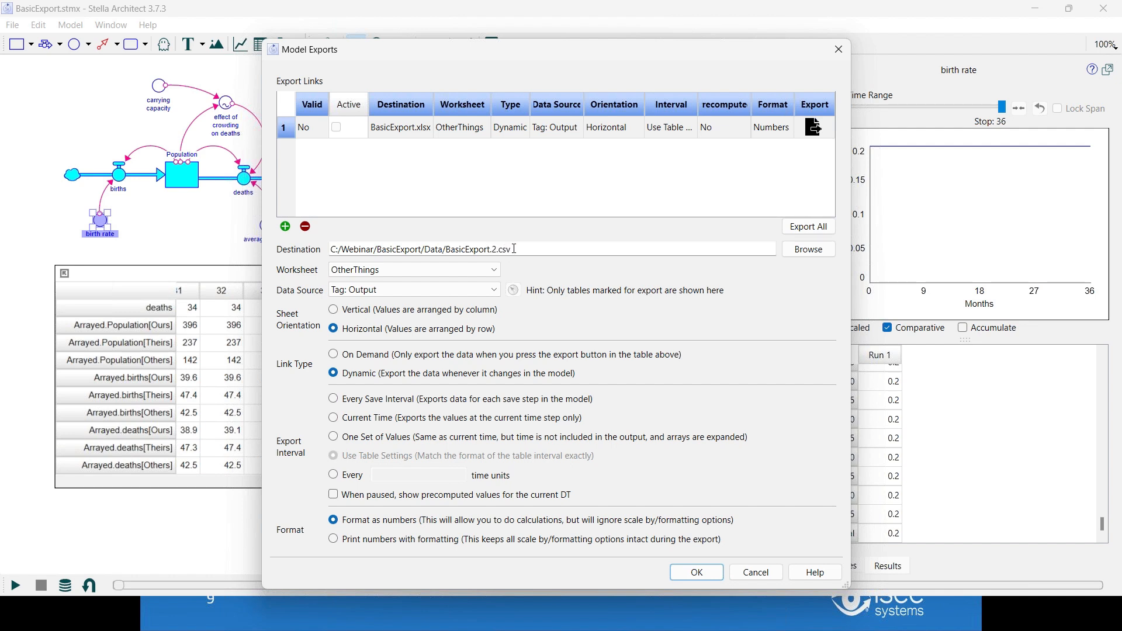
pyautogui.click(816, 130)
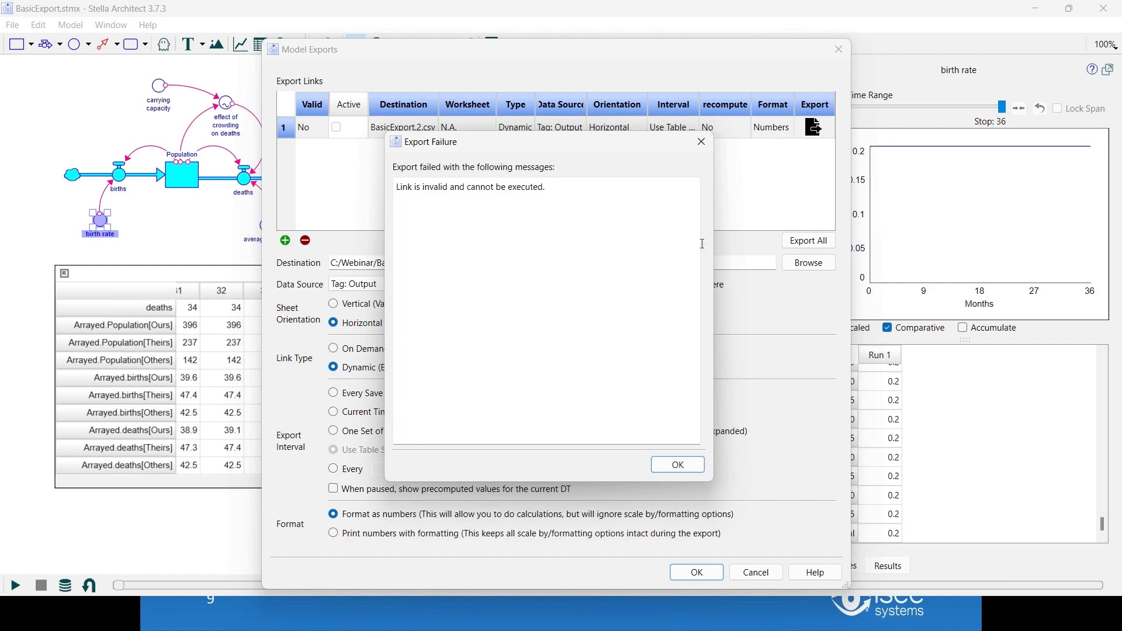
pyautogui.click(695, 464)
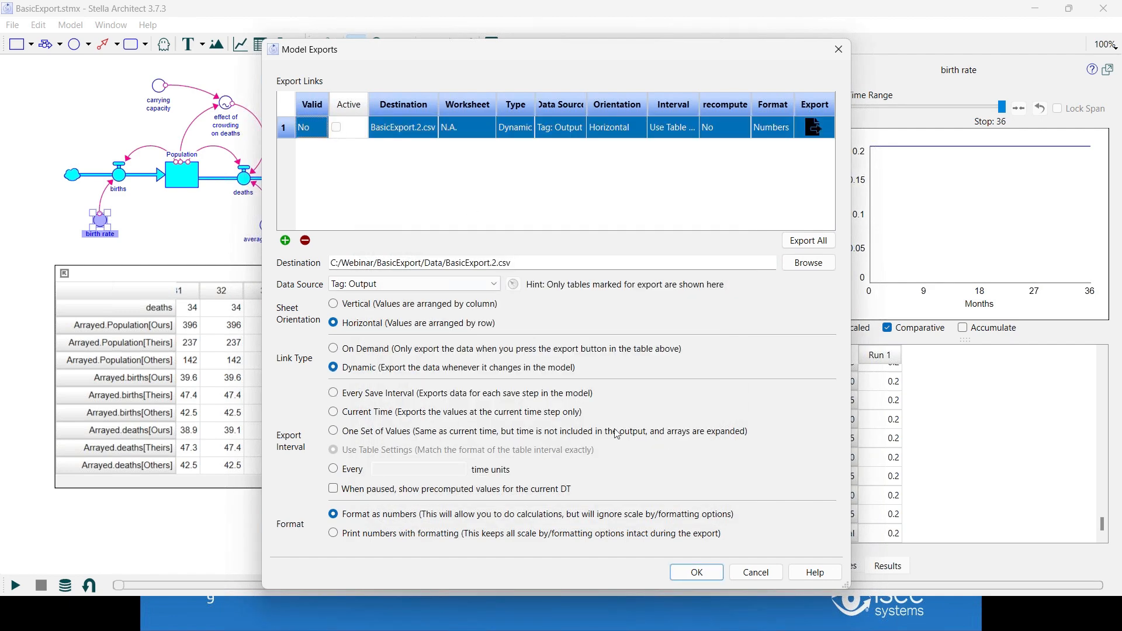
pyautogui.click(754, 574)
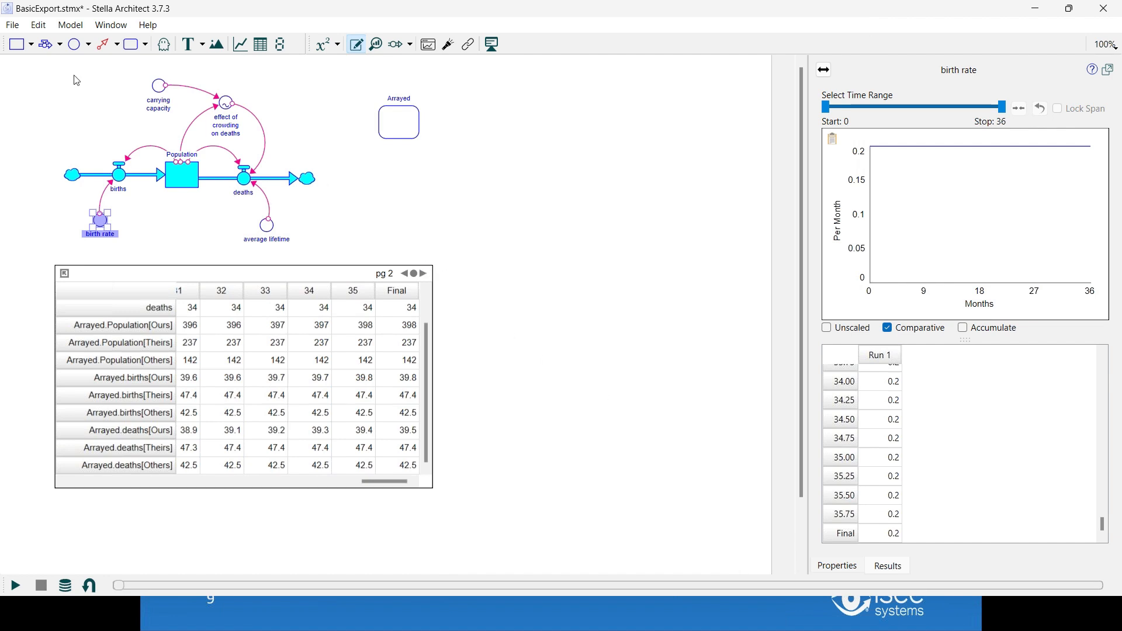
# Switch to the PowerPoint slide show to read the Basic Export slide, and return to Stella Architect
pyautogui.hotkey('alt', 'Tab')
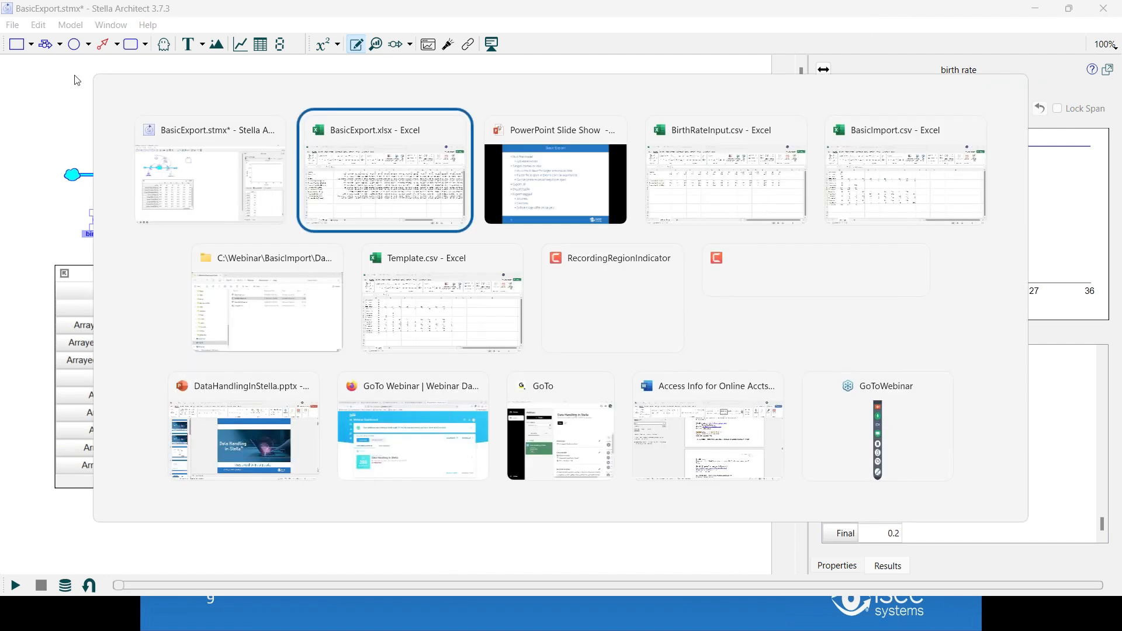
pyautogui.press('Tab')
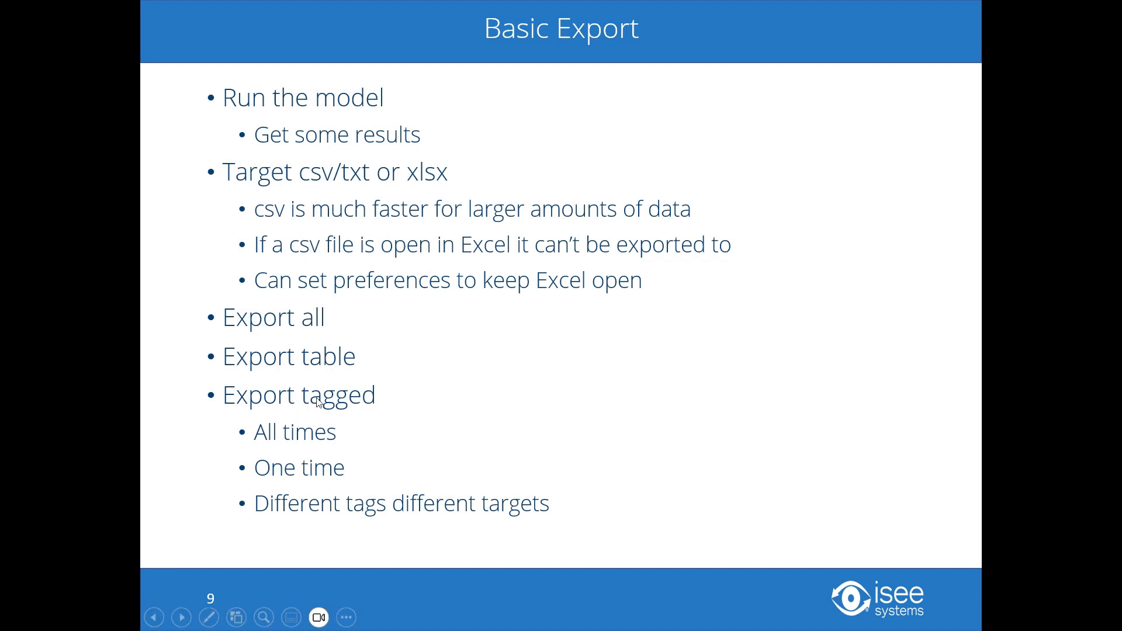
pyautogui.hotkey('alt', 'Tab')
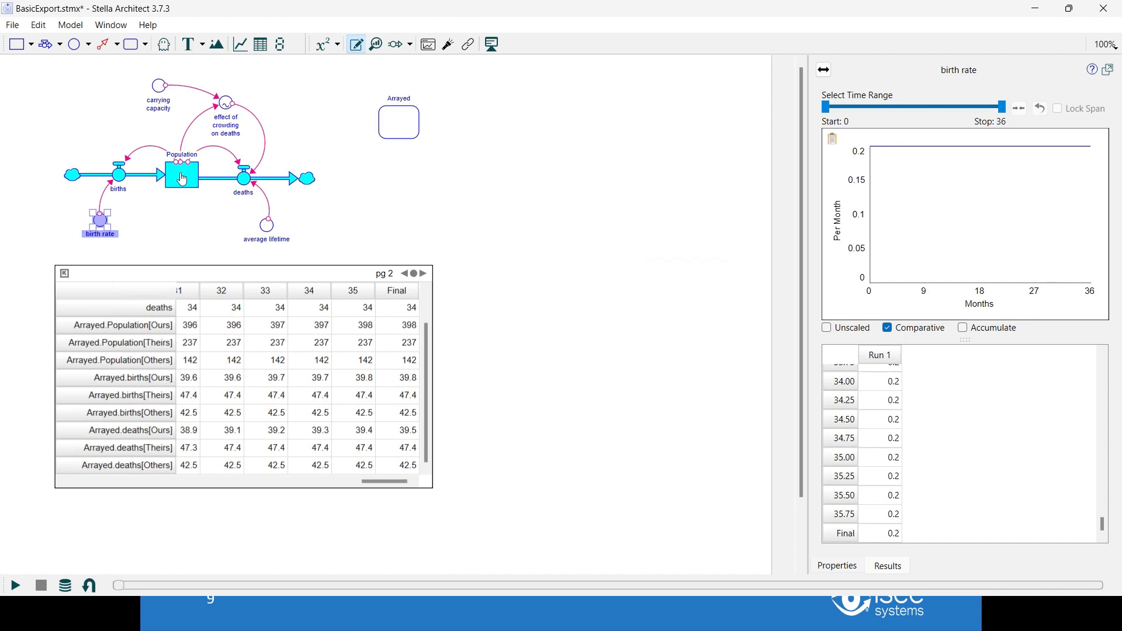
# Examine the tags of the Population stock and the effect of crowding on deaths converter
pyautogui.click(182, 180)
pyautogui.click(960, 537)
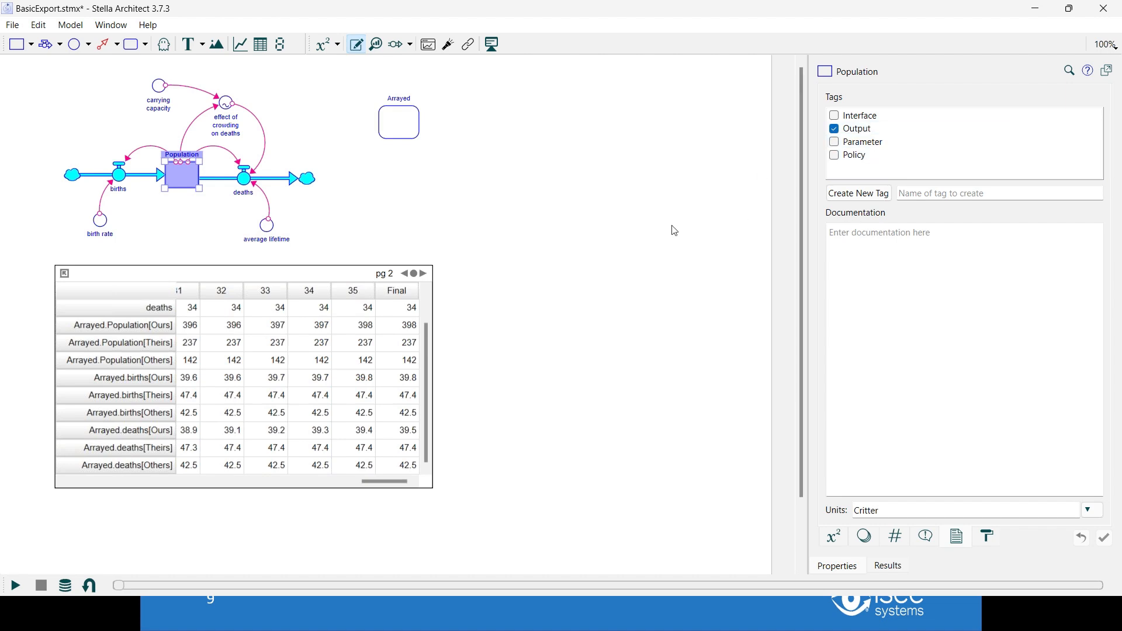
pyautogui.click(226, 104)
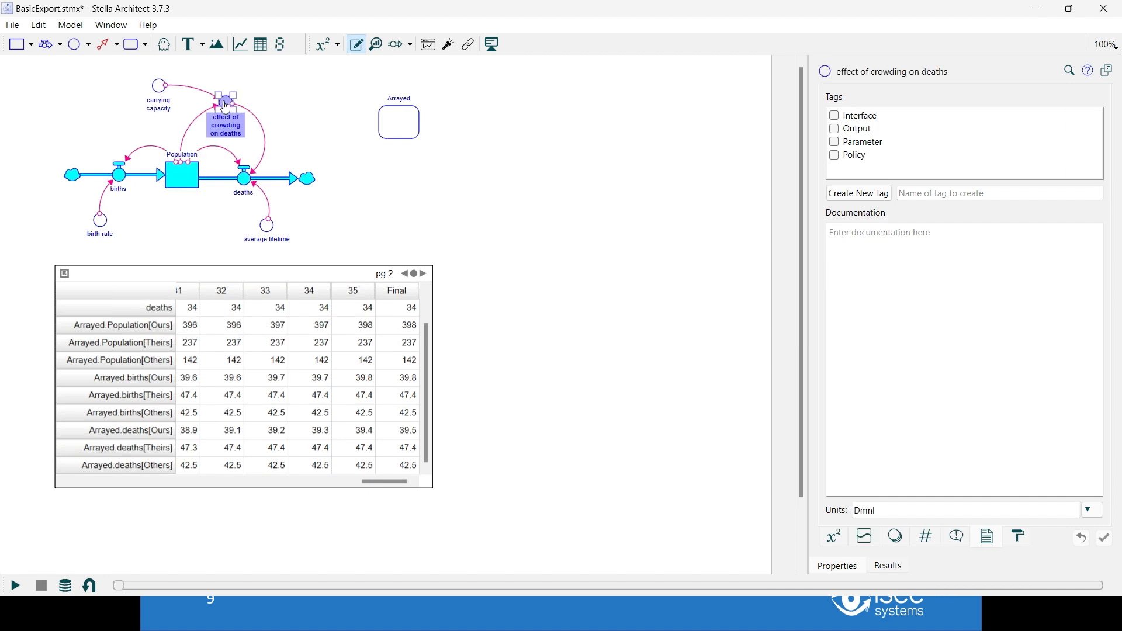
# Examine the tag color settings in the model styles, and look inside the Arrayed module before returning to the top-level model
pyautogui.click(460, 223)
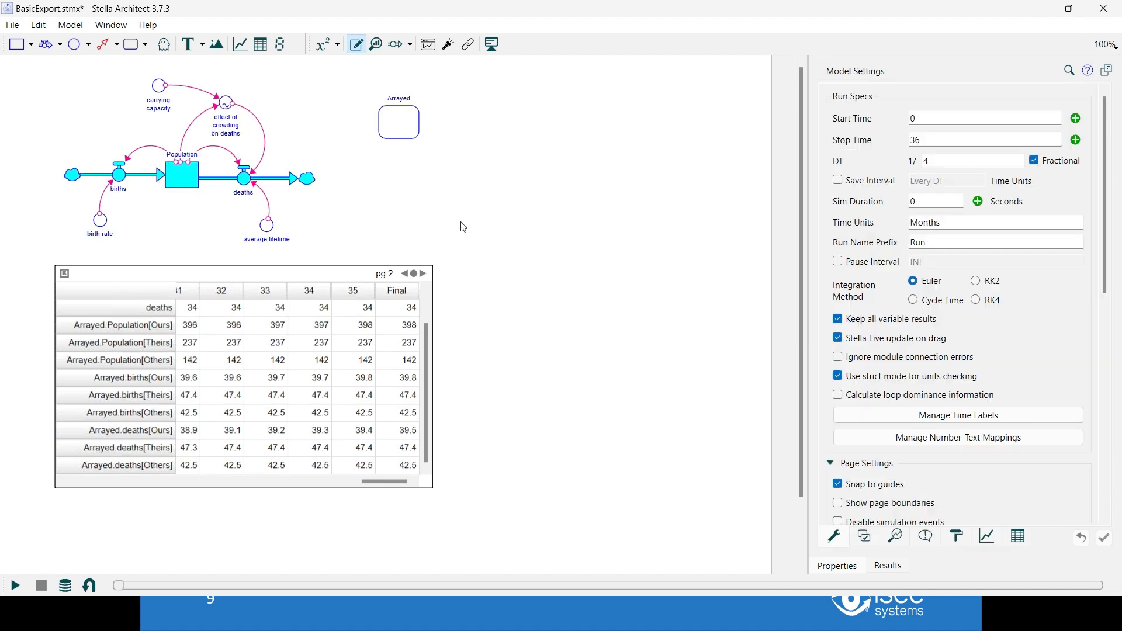
pyautogui.click(957, 538)
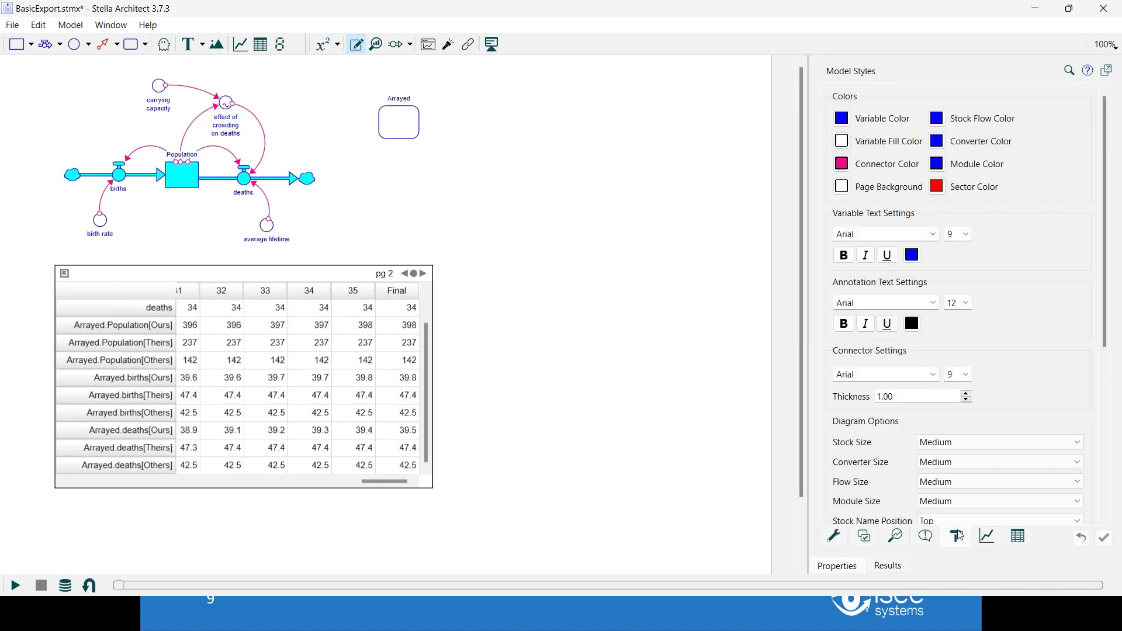
pyautogui.moveTo(1104, 313); pyautogui.dragTo(1022, 474)
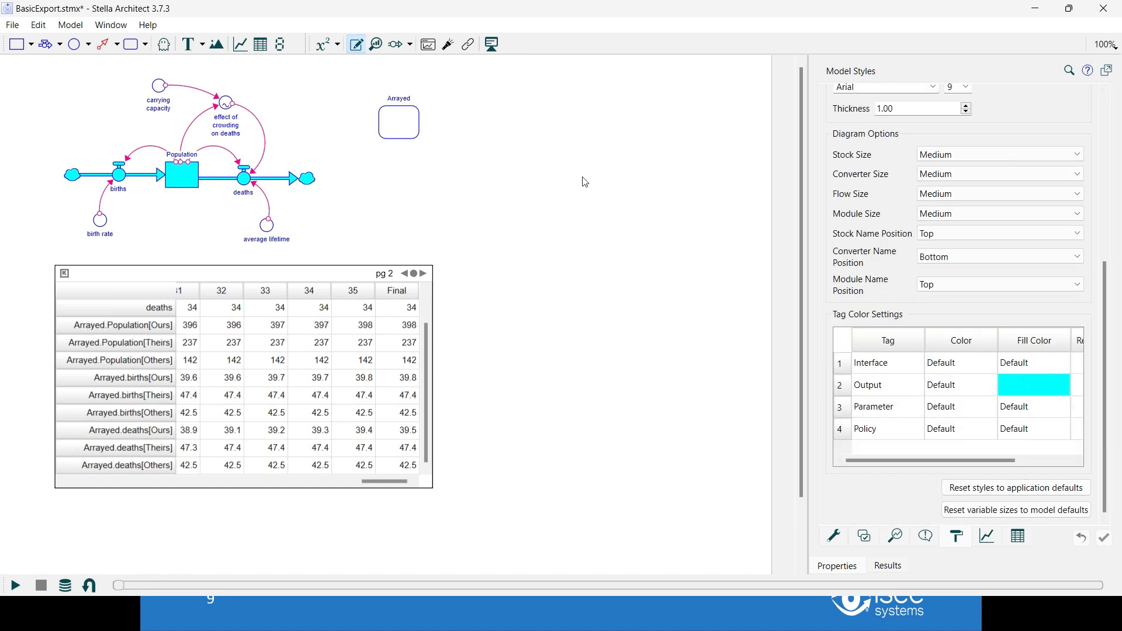
pyautogui.doubleClick(399, 134)
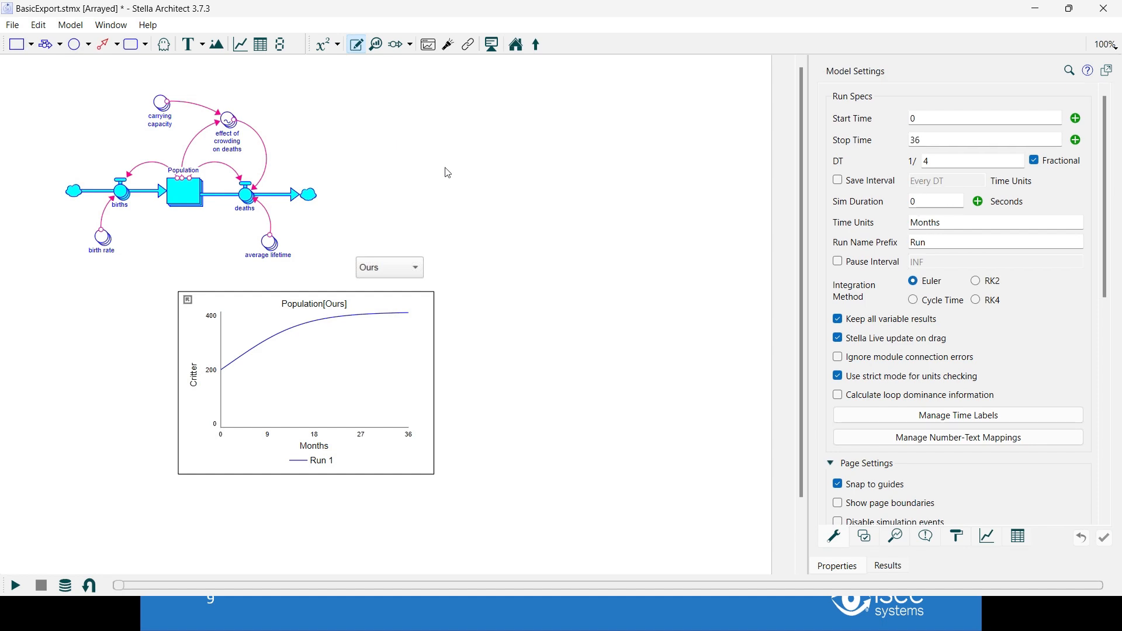
pyautogui.click(538, 44)
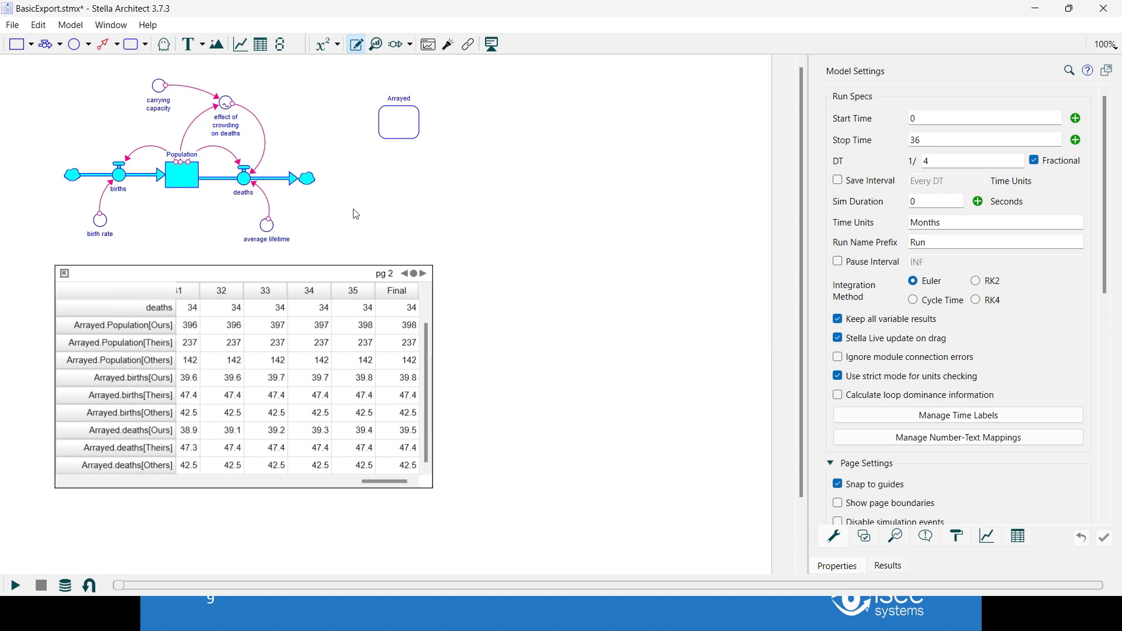
# Examine the export interval options of the all-variables link in the model exports, including One Set of Values, and dismiss the settings
pyautogui.click(71, 25)
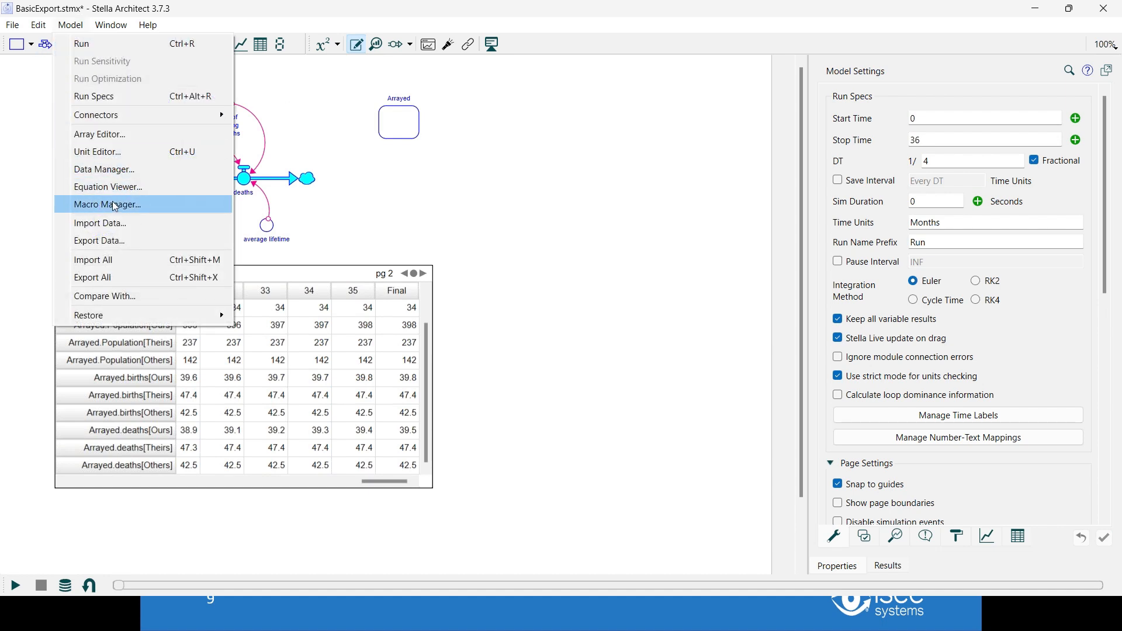
pyautogui.click(120, 240)
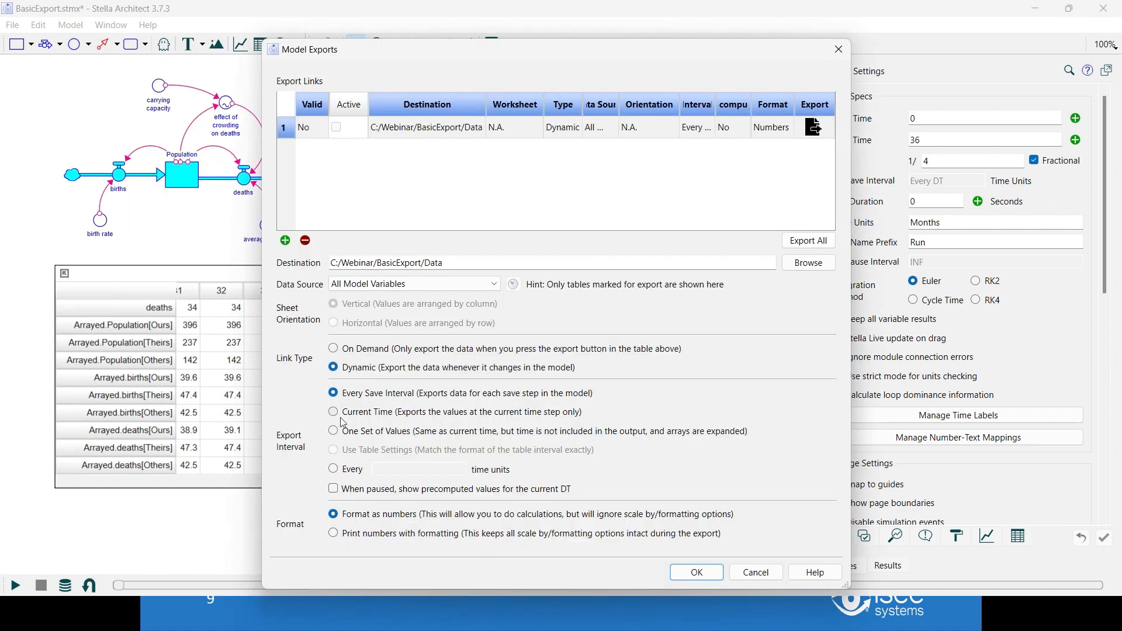
pyautogui.click(334, 432)
pyautogui.click(839, 50)
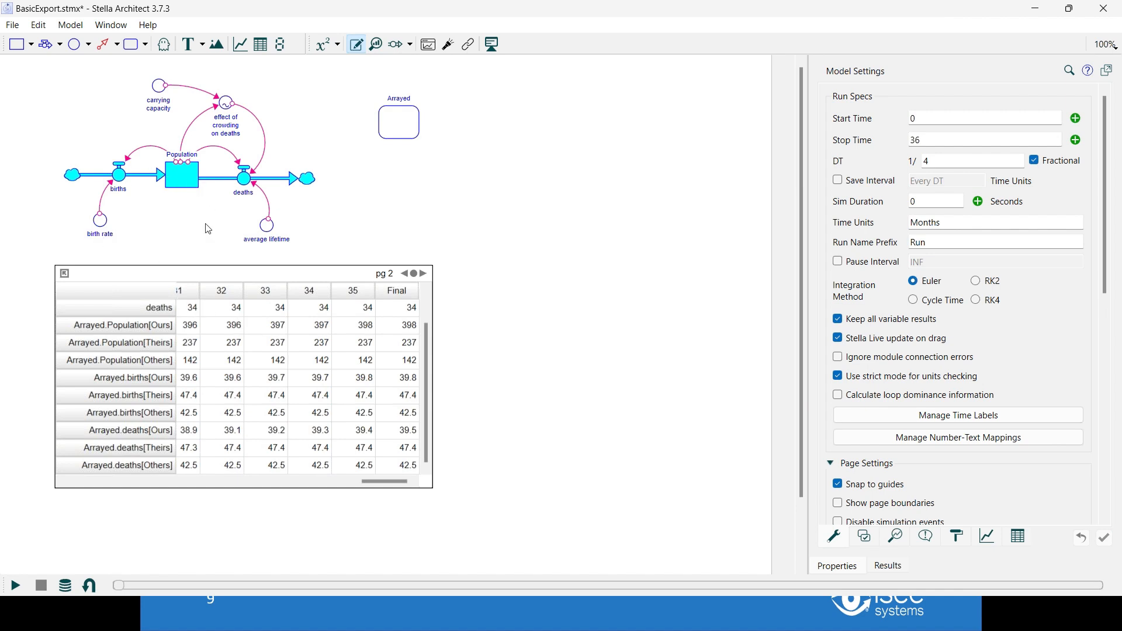
# Switch to the PowerPoint slide show, advance to the Importing Arrays slide to read it, and return to Stella Architect
pyautogui.hotkey('alt', 'Tab')
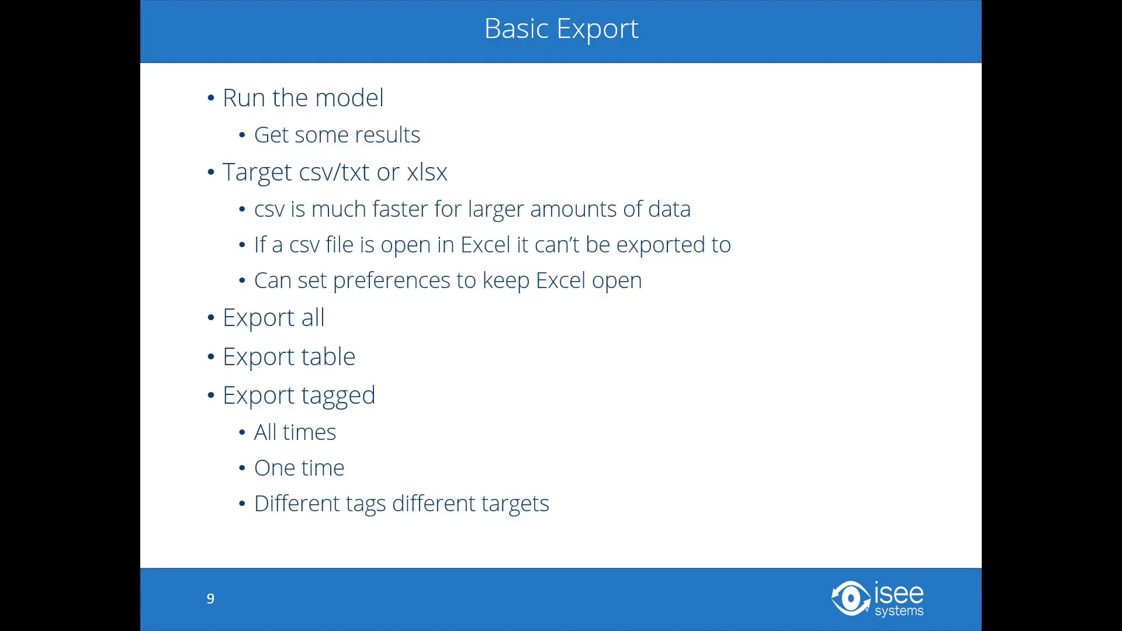
pyautogui.press('Right')
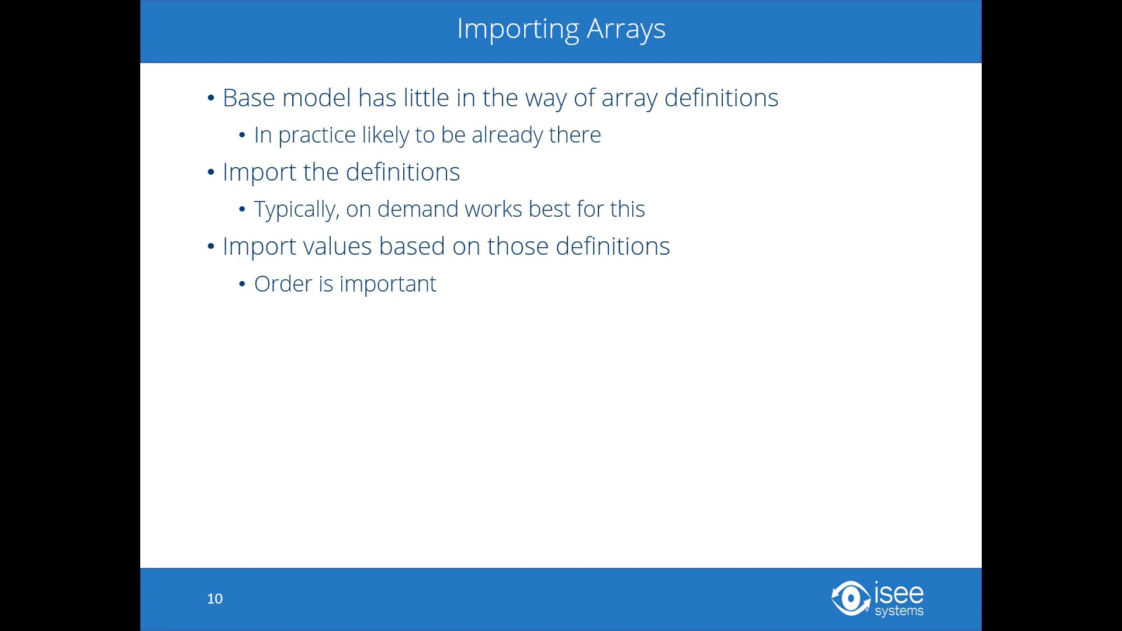
pyautogui.hotkey('alt', 'Tab')
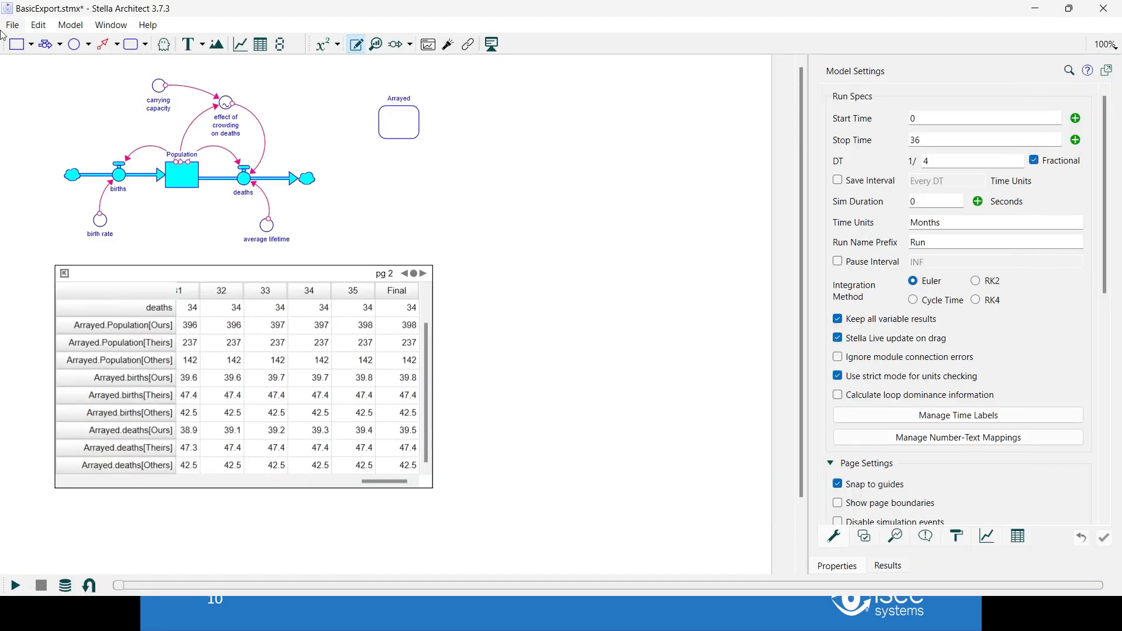
# Close the BasicExport model without saving its changes
pyautogui.click(12, 26)
pyautogui.click(32, 115)
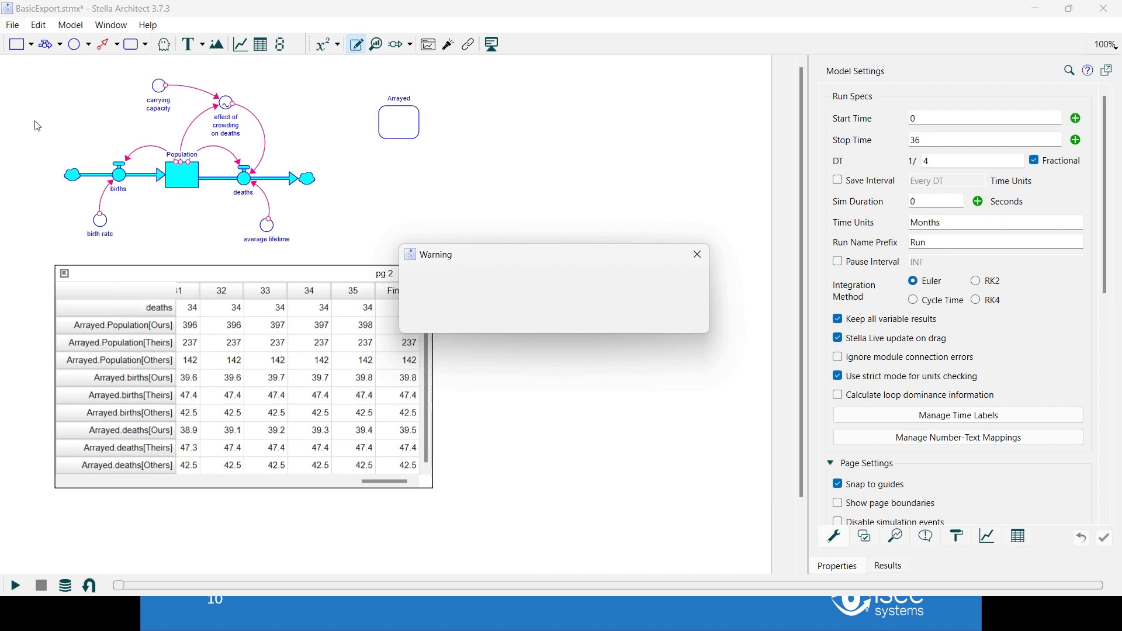
pyautogui.click(623, 321)
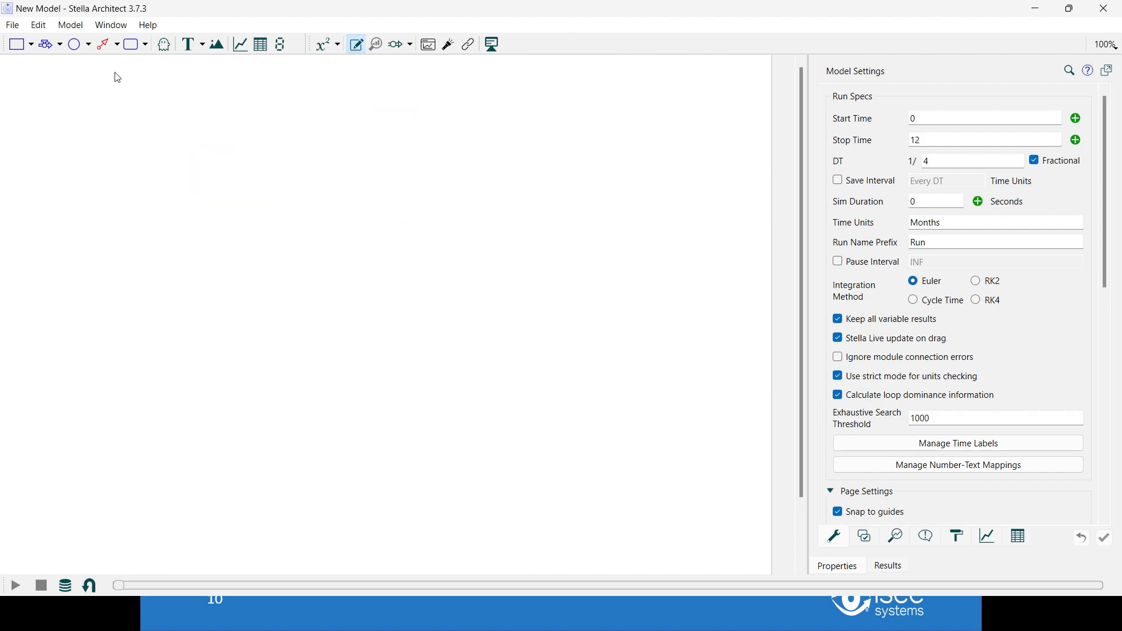
# Open the ArrayDef.stmx model from the C:\Webinar\ArrayDef folder
pyautogui.click(13, 25)
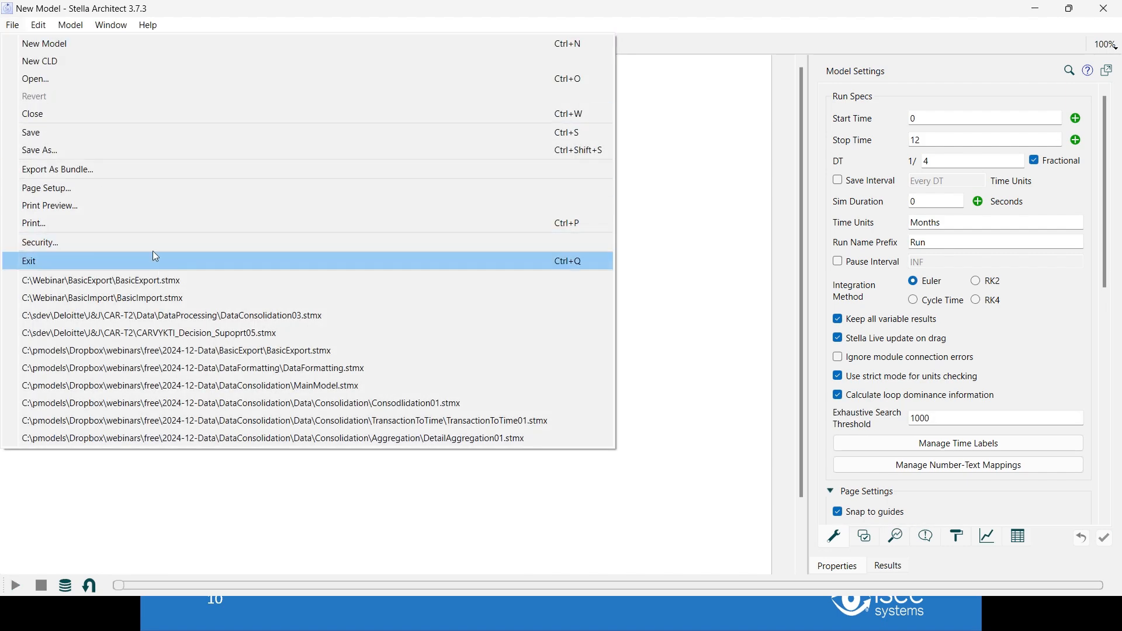
pyautogui.click(75, 80)
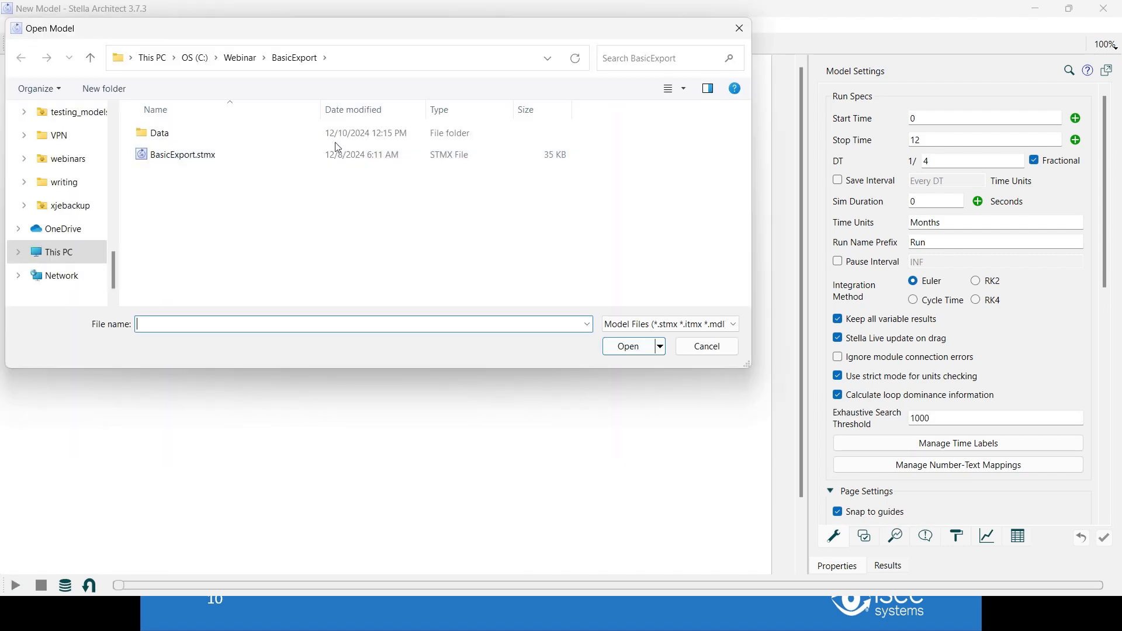
pyautogui.click(240, 58)
pyautogui.doubleClick(173, 135)
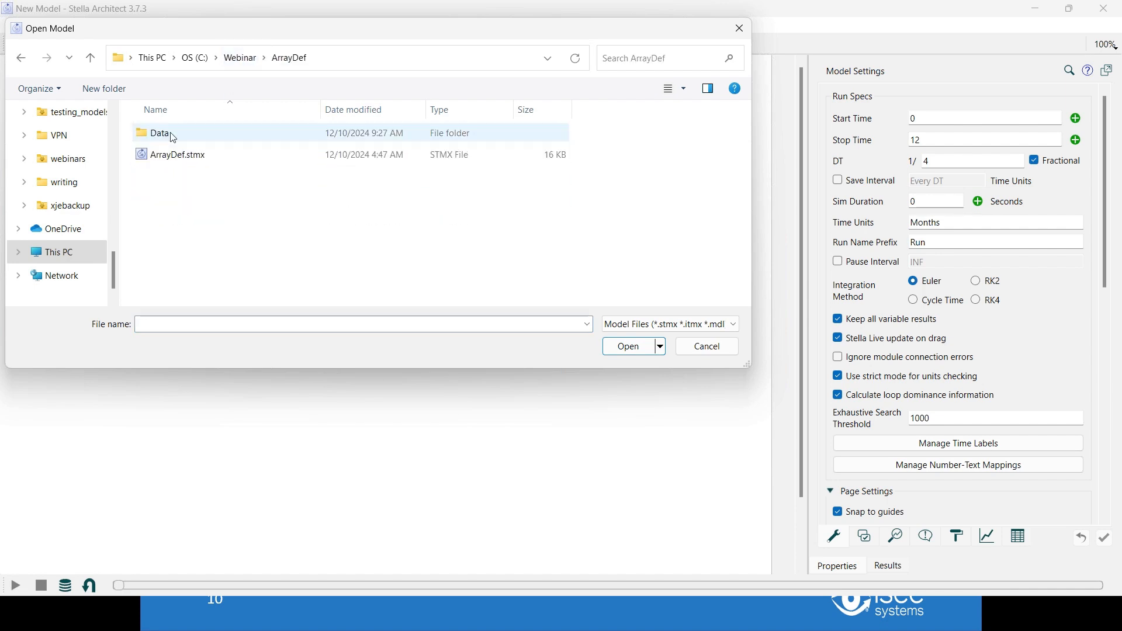
pyautogui.click(176, 156)
pyautogui.doubleClick(174, 156)
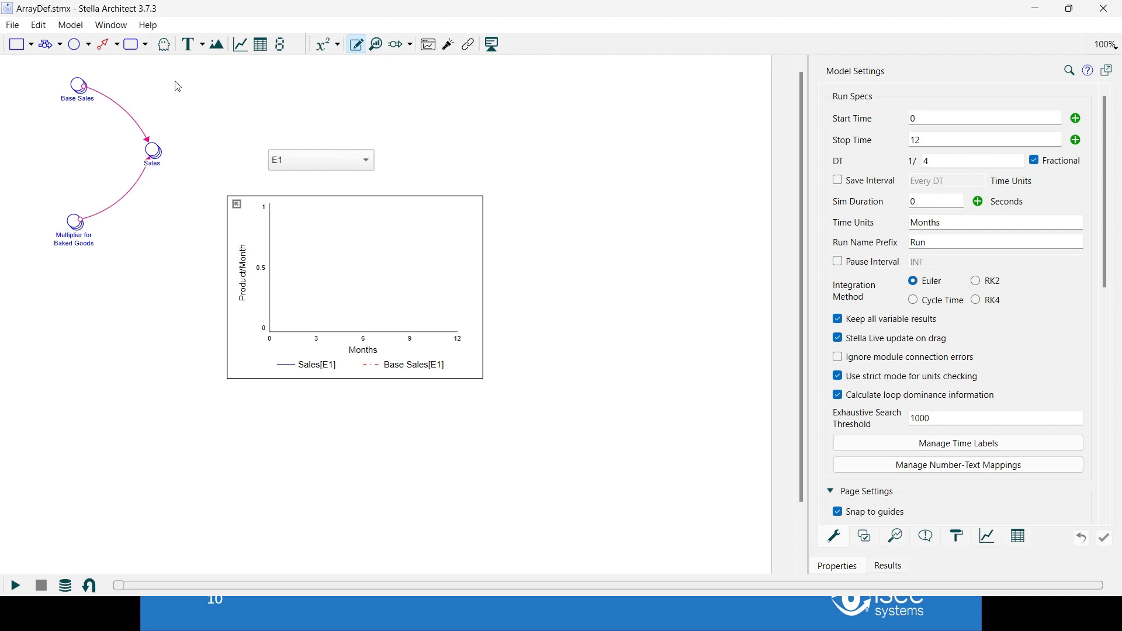
# Examine the element labels of the BakeryLocation and Location array dimensions in the Array Editor
pyautogui.click(77, 28)
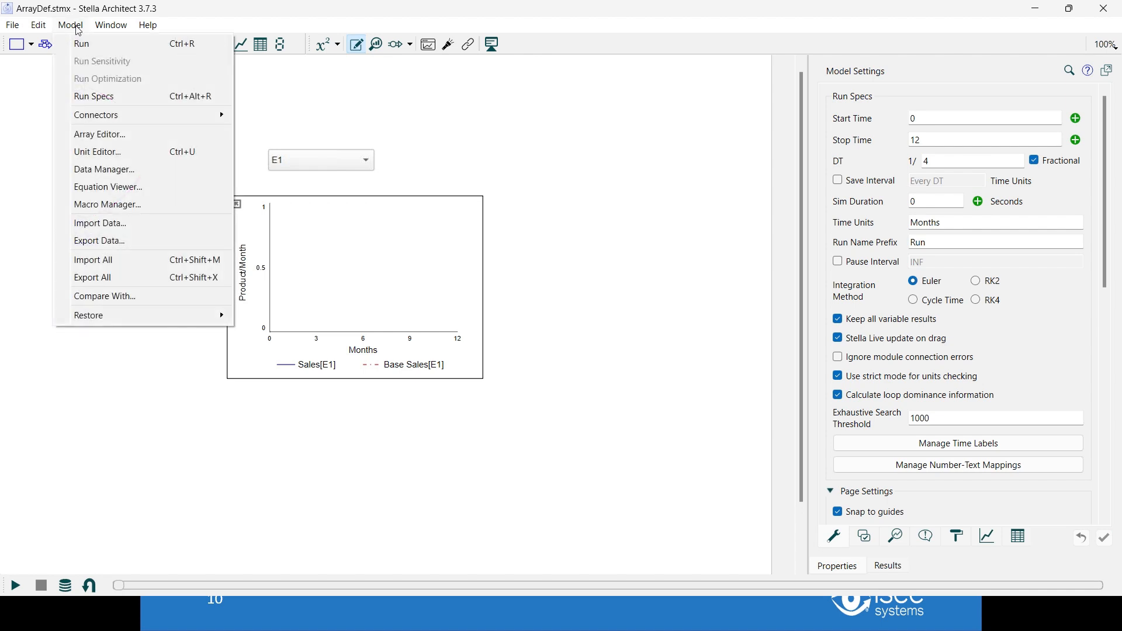
pyautogui.click(109, 135)
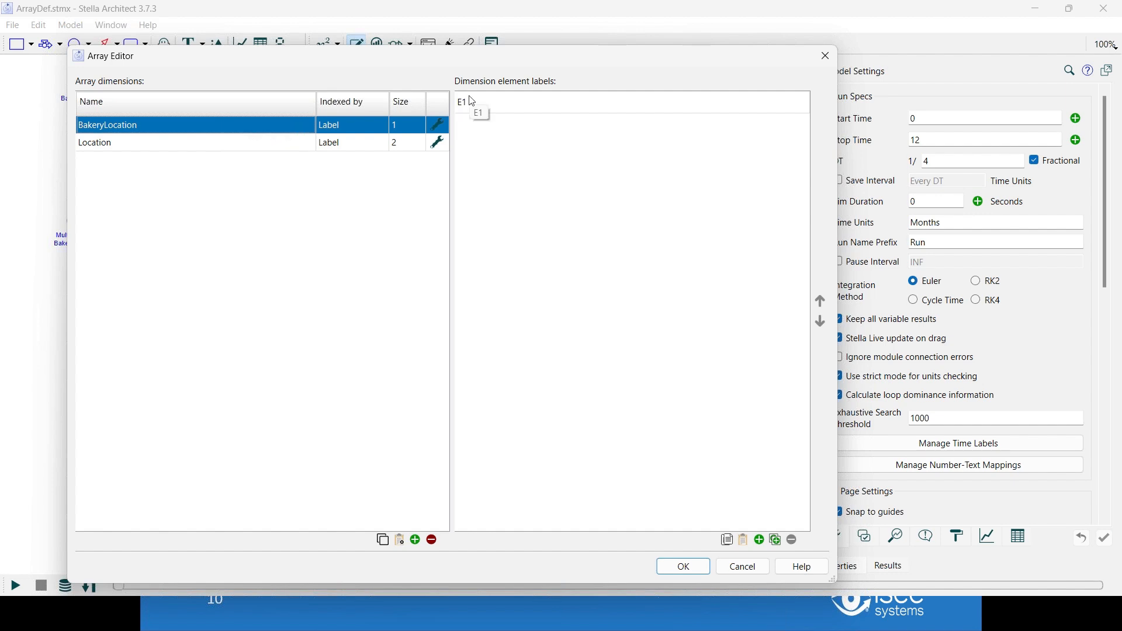
pyautogui.doubleClick(253, 143)
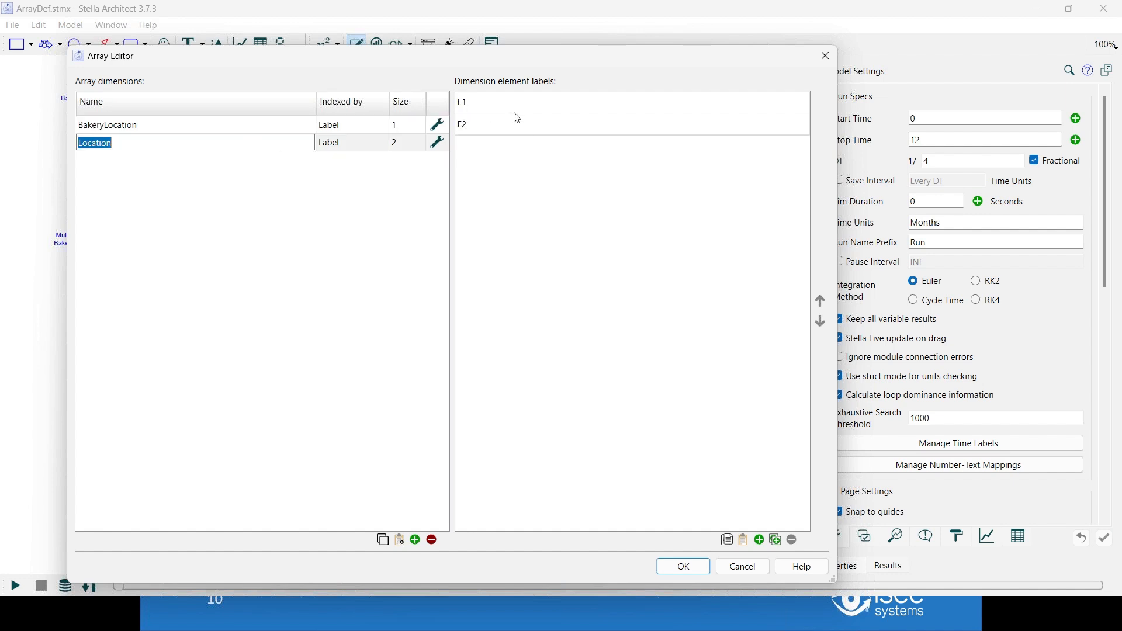
pyautogui.click(683, 567)
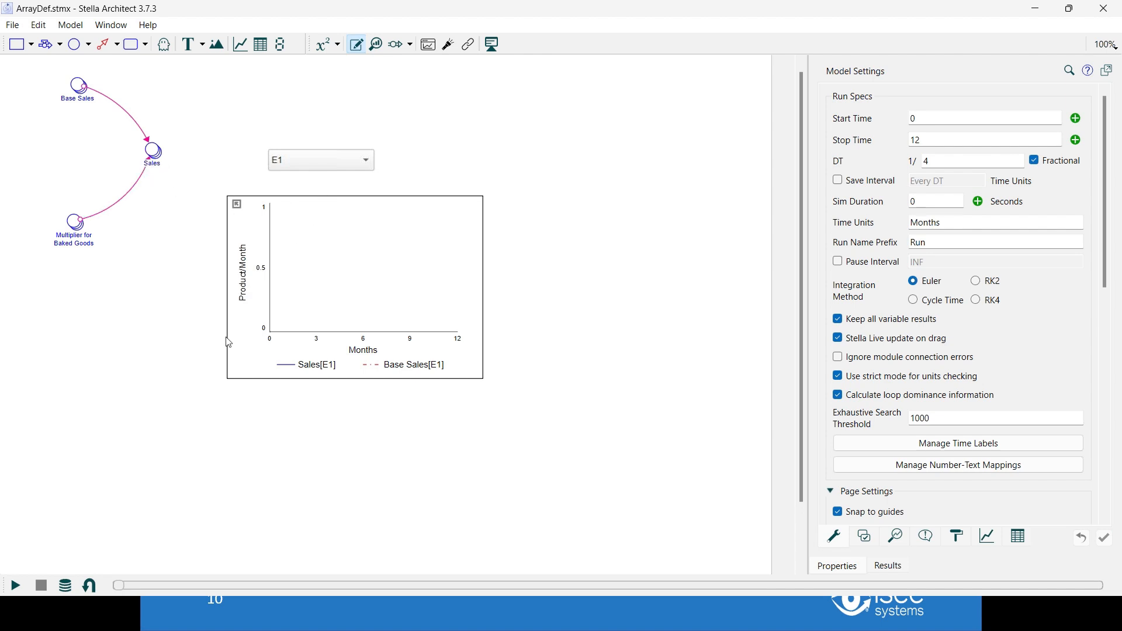
# Run the ArrayDef model and check the element choices for the Sales and Base Sales graph
pyautogui.click(17, 585)
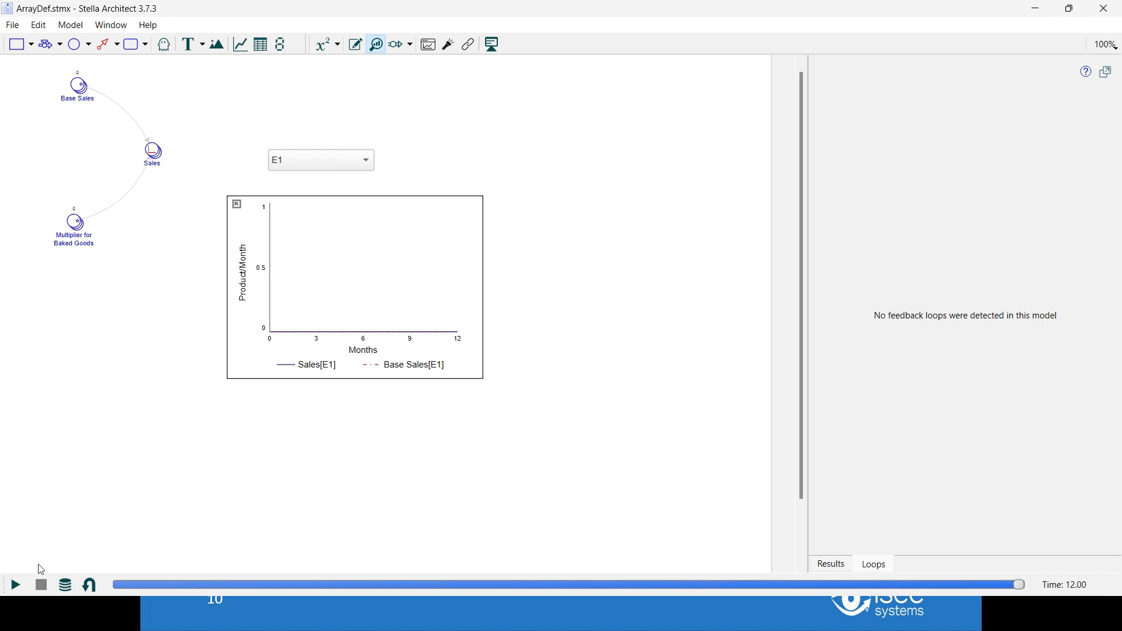
pyautogui.click(320, 170)
pyautogui.click(324, 174)
# Switch to the File Explorer window showing the C:\Webinar\BasicImport\Data folder
pyautogui.hotkey('alt', 'Tab')
pyautogui.moveTo(343, 220)
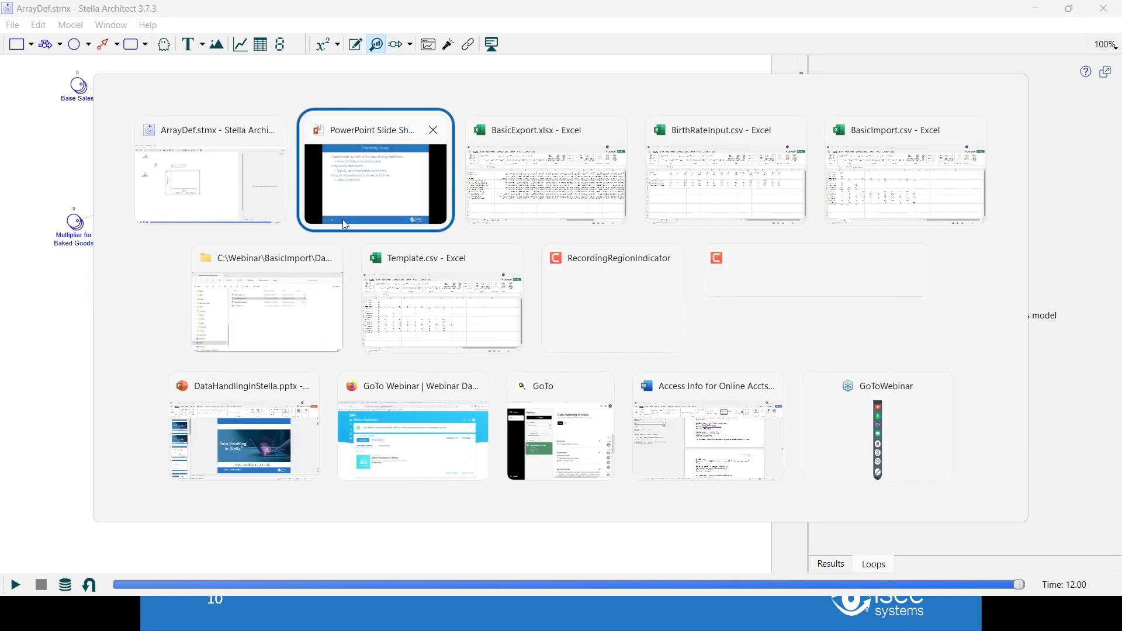
pyautogui.hotkey('alt', 'Tab')
pyautogui.hotkey('alt', 'Tab')
pyautogui.hotkey('alt', 'Tab')
pyautogui.hotkey('alt', 'Tab')
pyautogui.hotkey('alt', 'Tab')
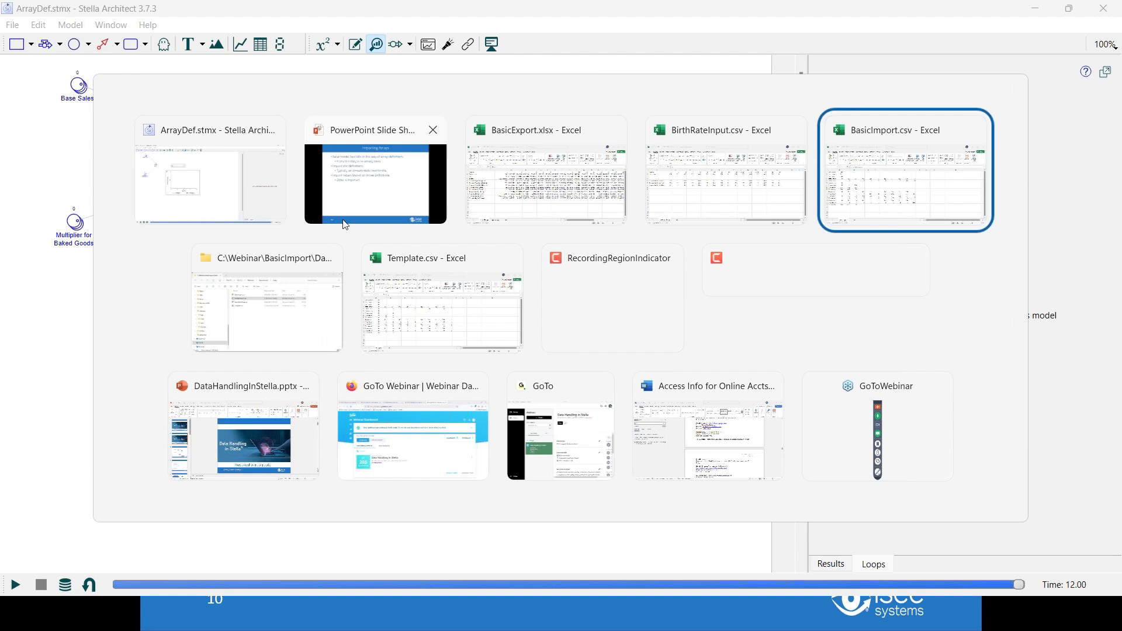
pyautogui.hotkey('alt', 'shift', 'Tab')
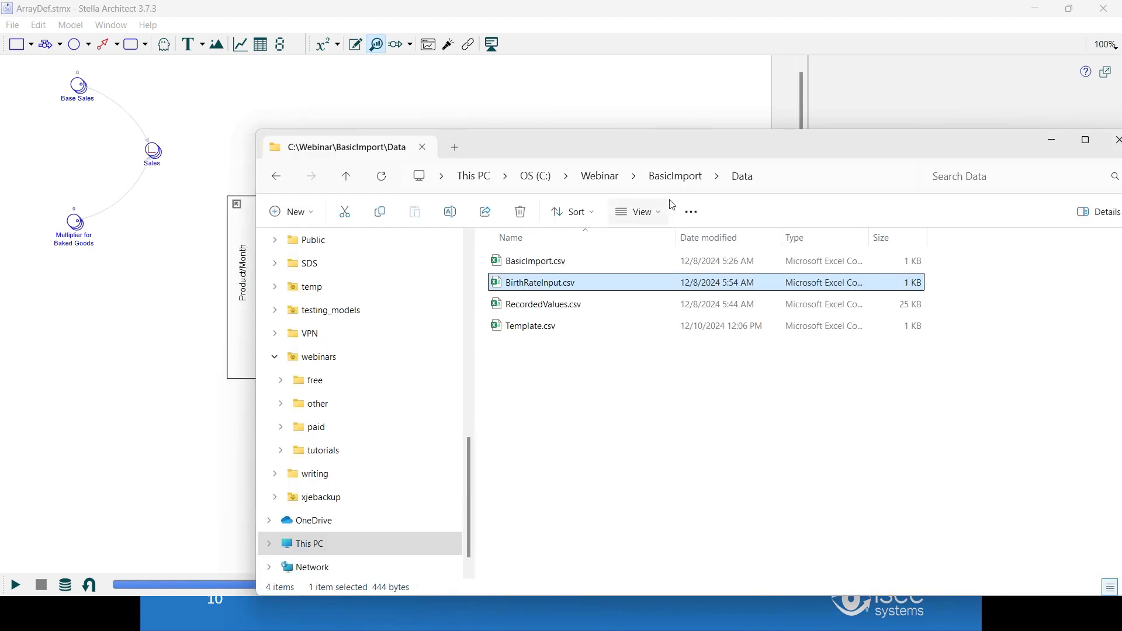
# Open the ArrayDef.xlsx workbook from the Data folder of C:\Webinar\ArrayDef in Excel
pyautogui.click(672, 176)
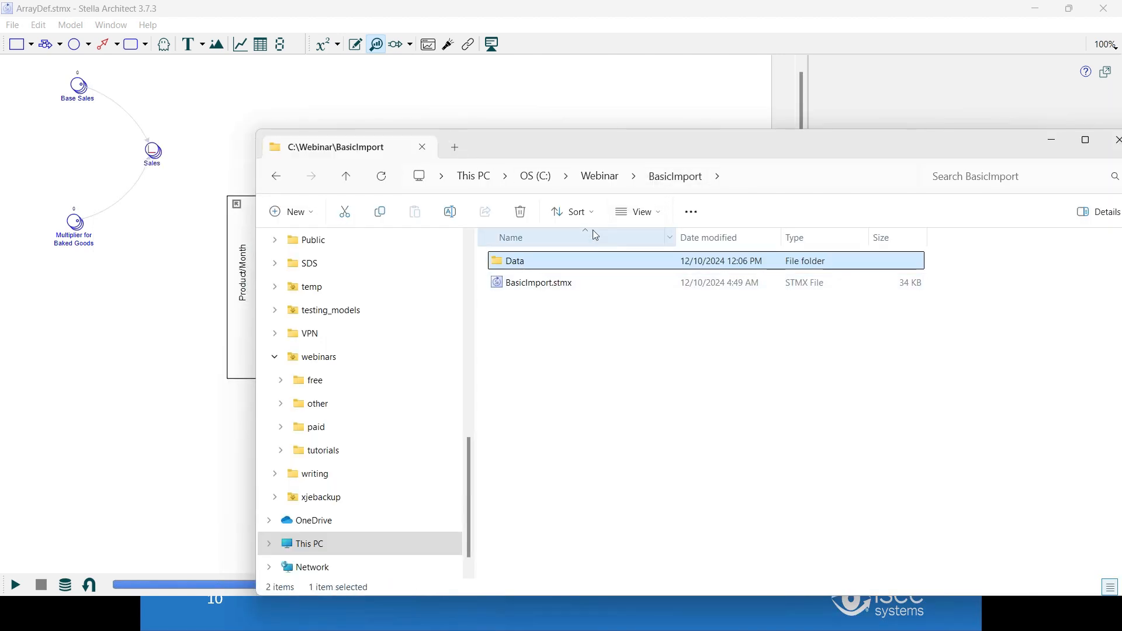
pyautogui.click(598, 176)
pyautogui.doubleClick(525, 263)
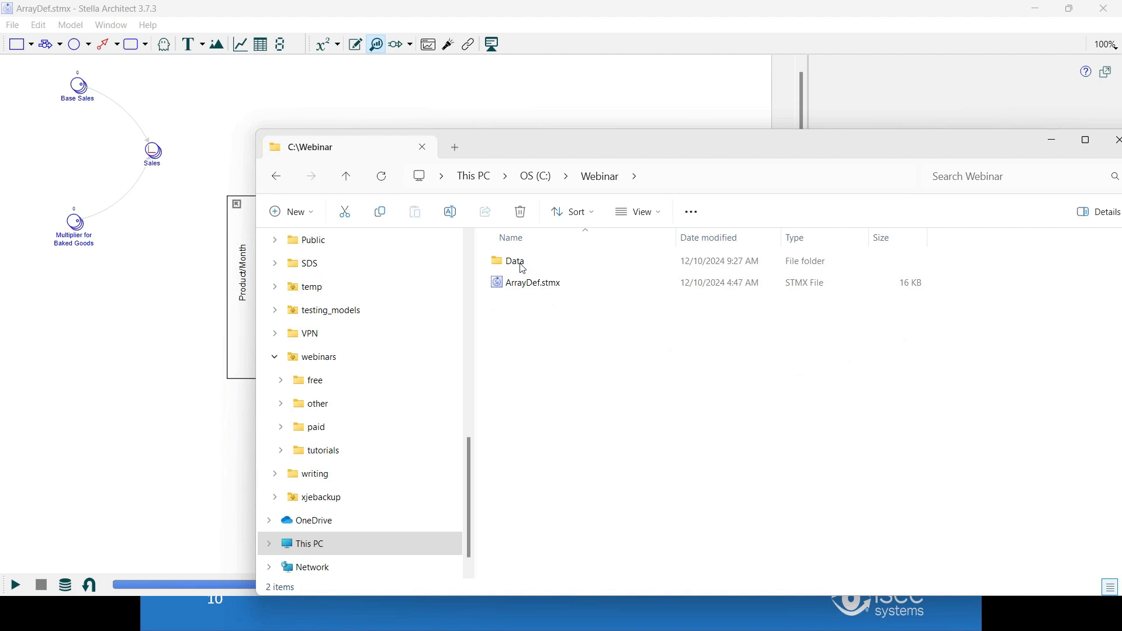
pyautogui.doubleClick(517, 265)
pyautogui.doubleClick(521, 267)
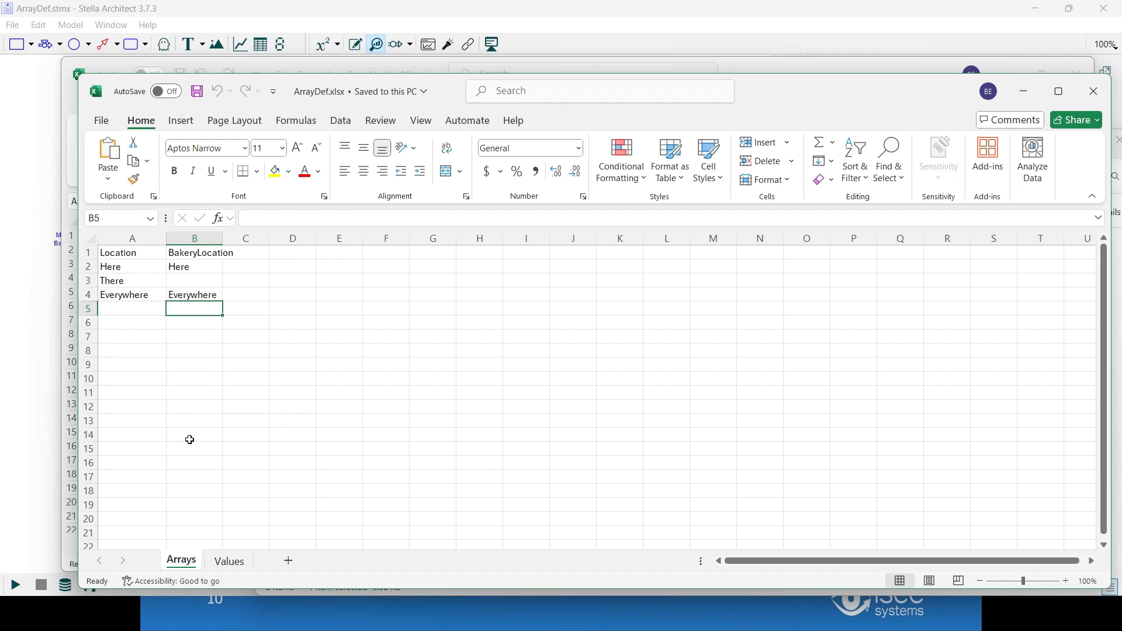
# Examine the Location and BakeryLocation columns on the Arrays sheet, comparing the element names listed under each dimension
pyautogui.click(120, 254)
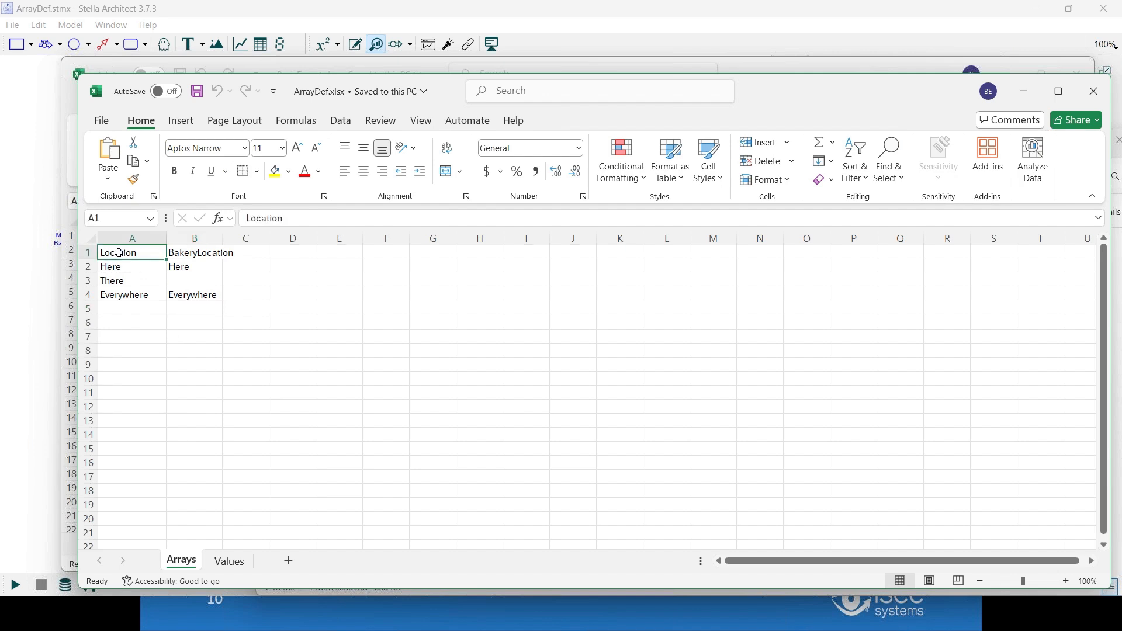
pyautogui.click(111, 268)
pyautogui.click(108, 280)
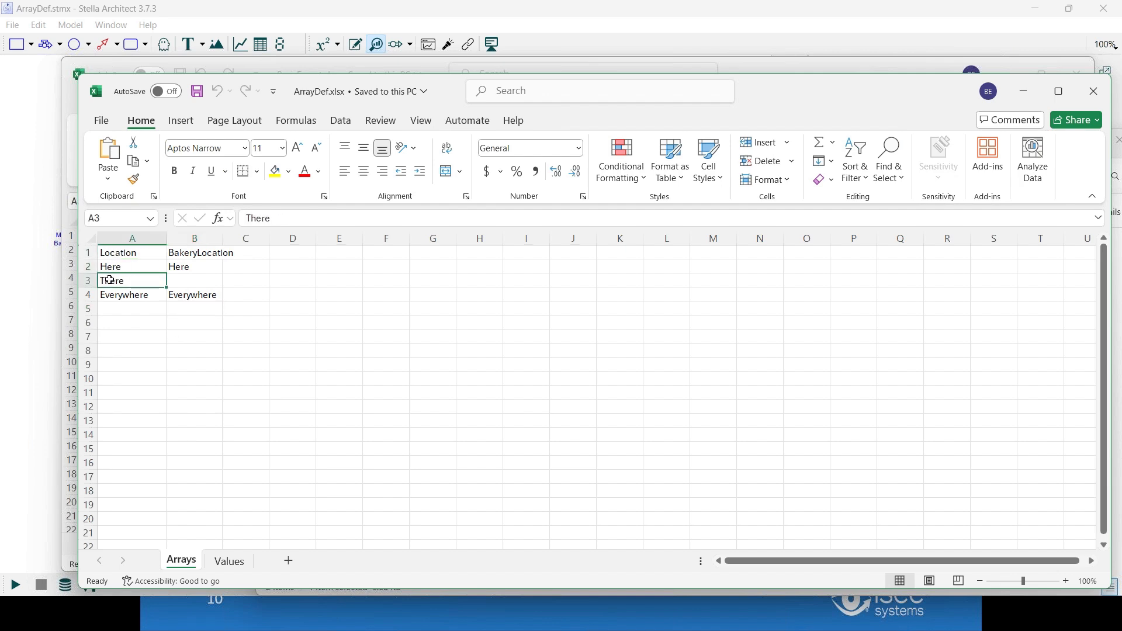
pyautogui.click(183, 253)
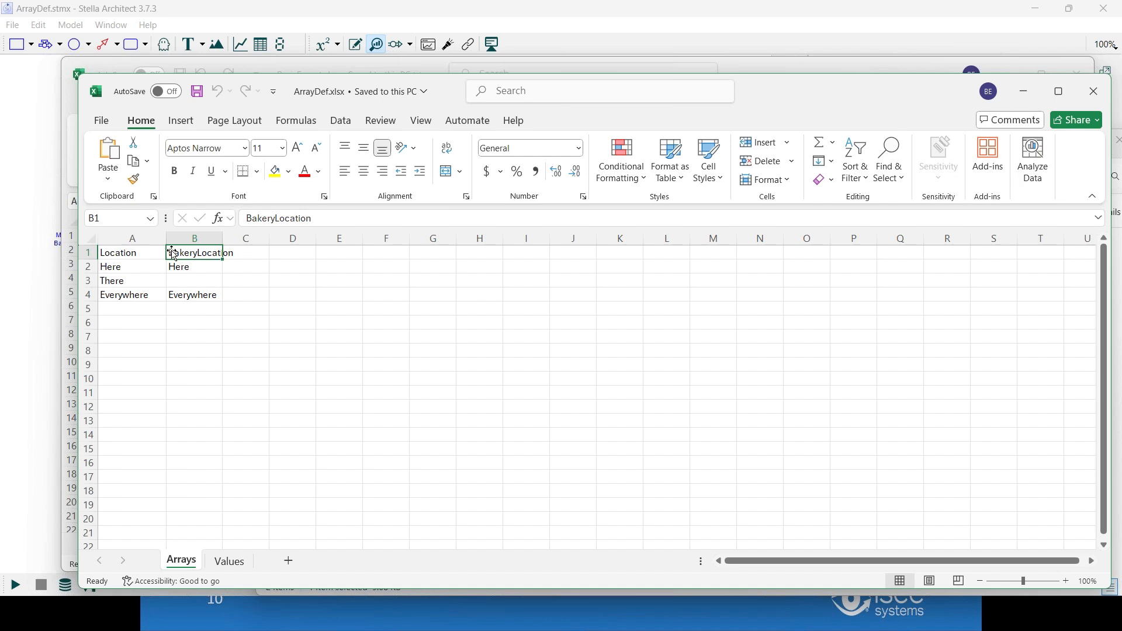
pyautogui.click(191, 267)
pyautogui.click(194, 295)
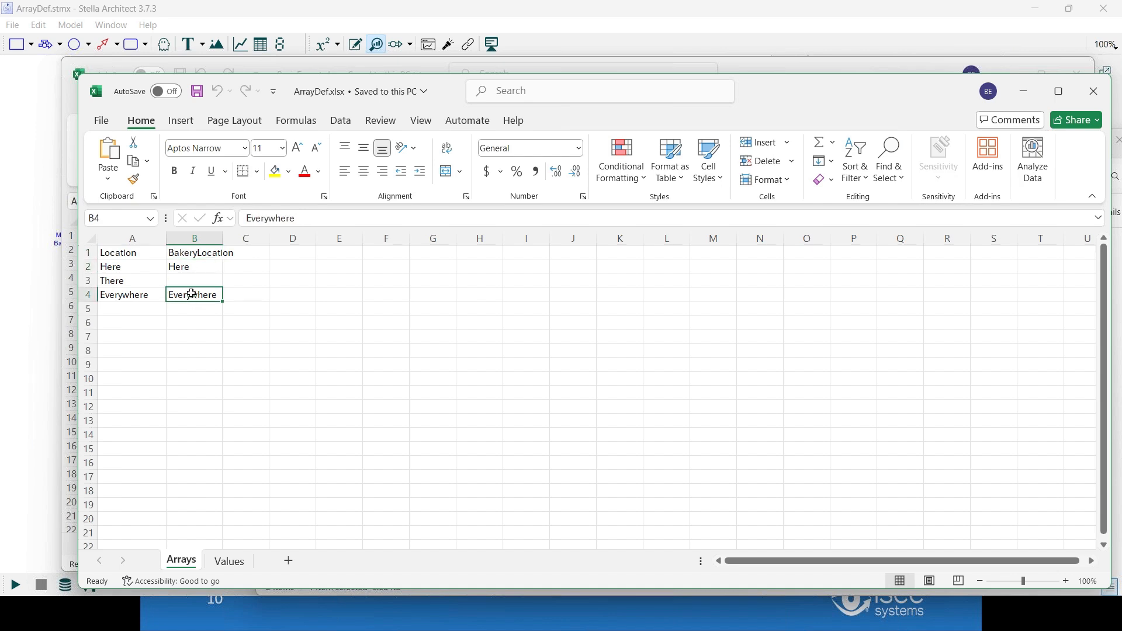
pyautogui.click(122, 266)
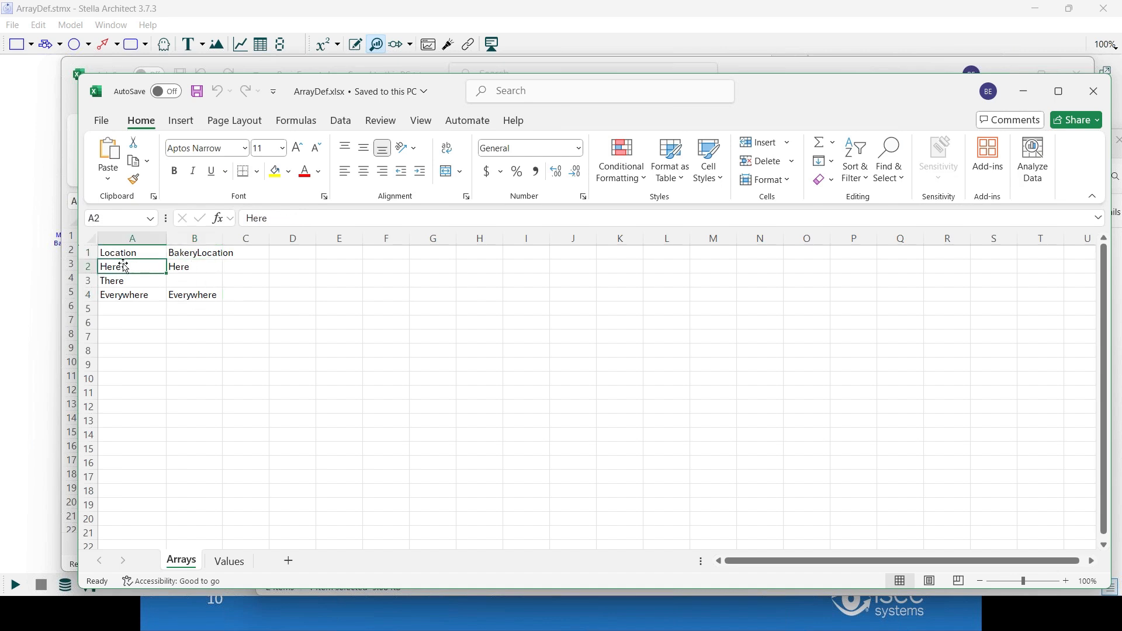
pyautogui.click(193, 265)
pyautogui.click(183, 282)
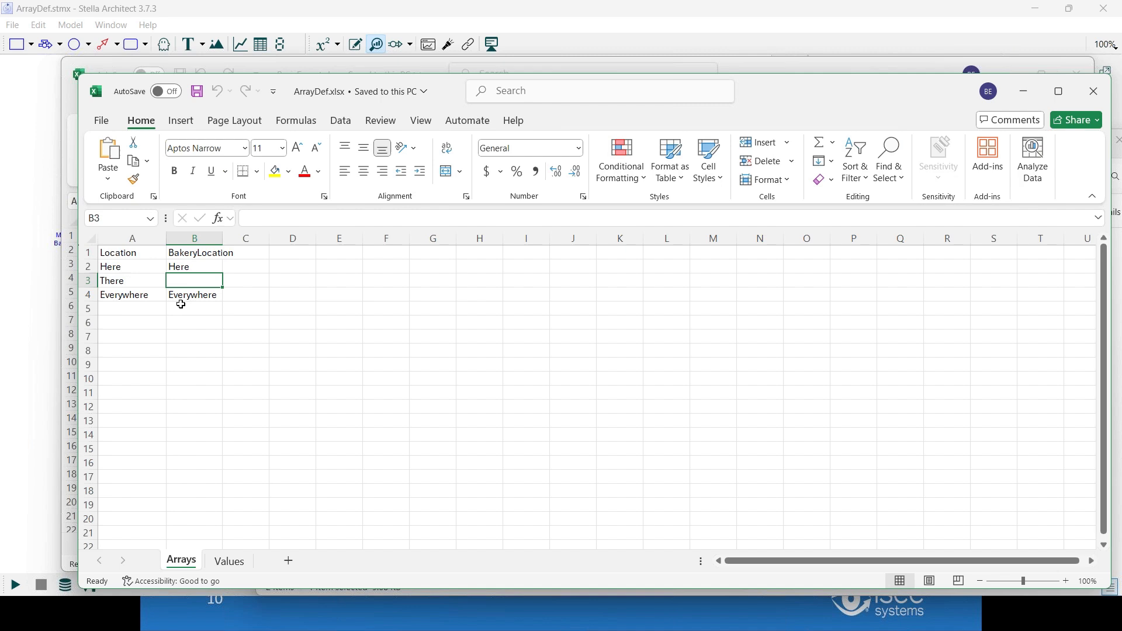
pyautogui.click(177, 268)
pyautogui.click(184, 294)
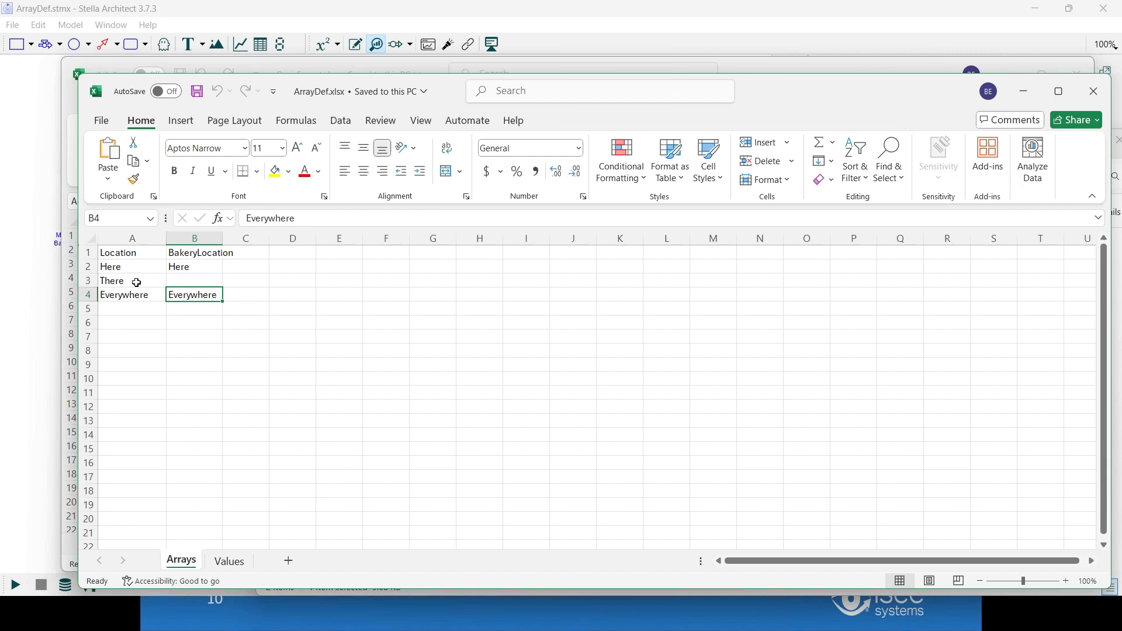
# Switch back to the ArrayDef model in Stella and link a data import to the Arrays worksheet of ArrayDef.xlsx
pyautogui.click(34, 170)
pyautogui.click(73, 32)
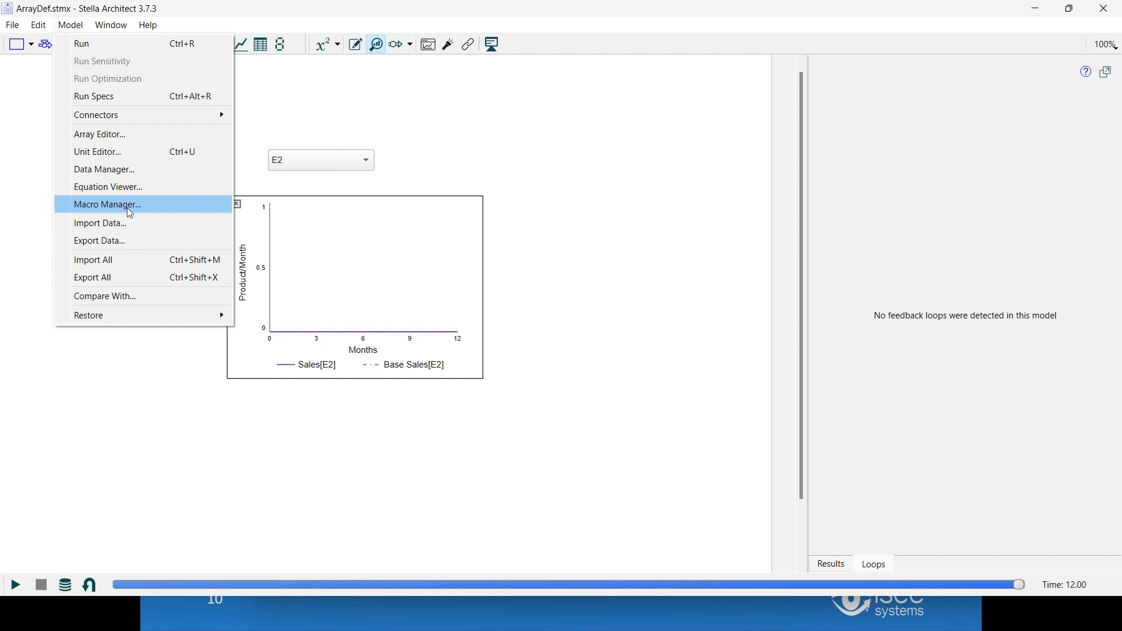
pyautogui.click(126, 222)
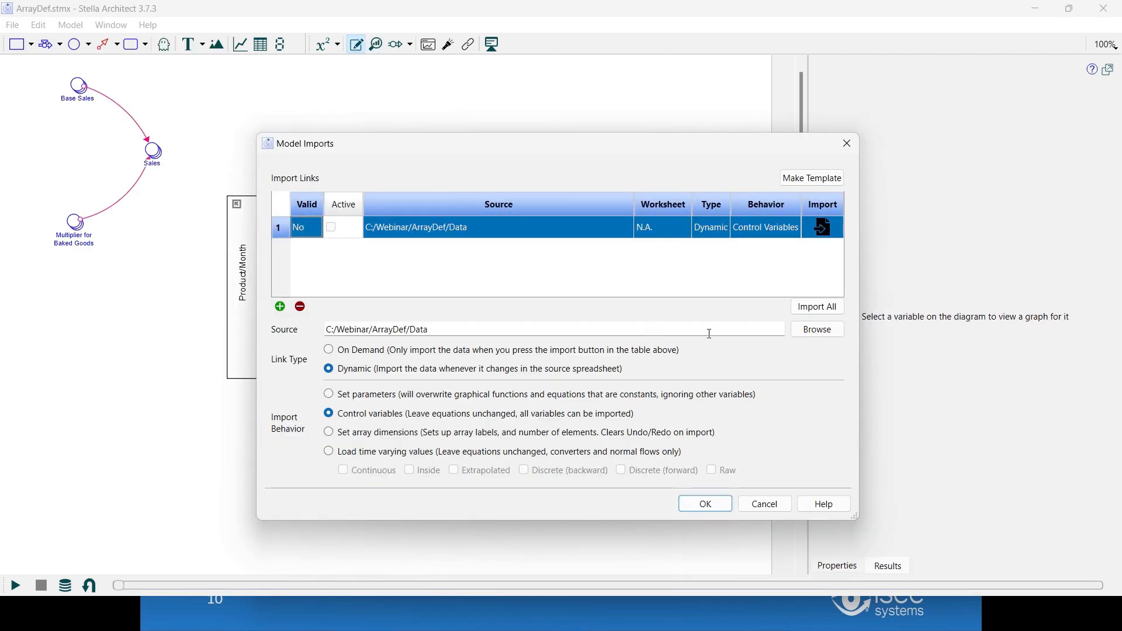
pyautogui.click(818, 329)
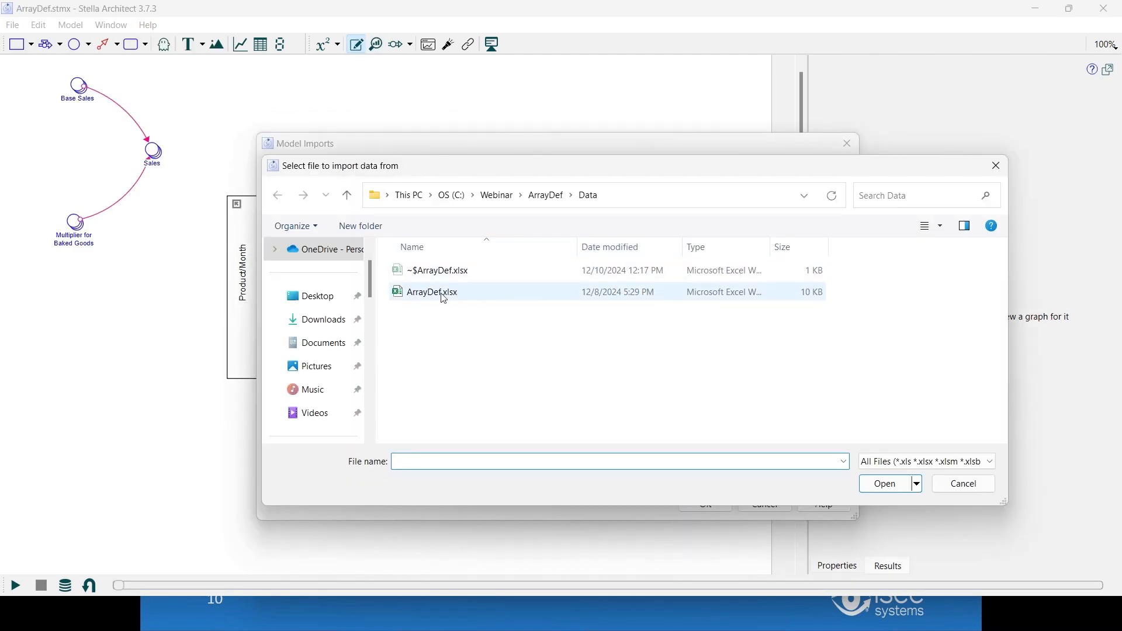
pyautogui.doubleClick(443, 296)
pyautogui.click(400, 331)
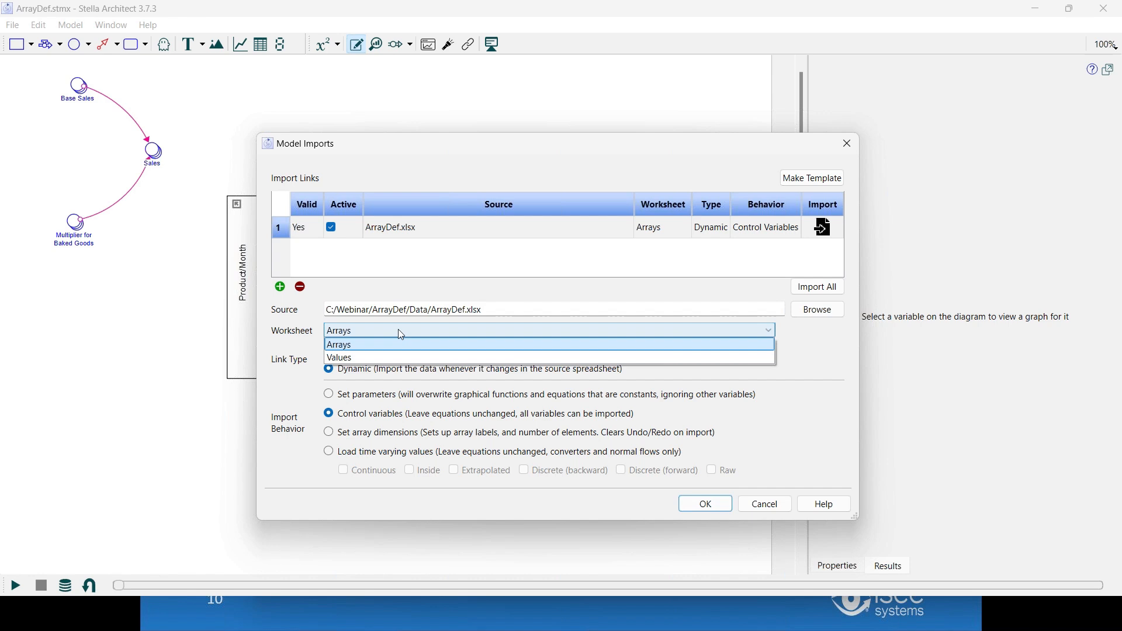
pyautogui.click(402, 334)
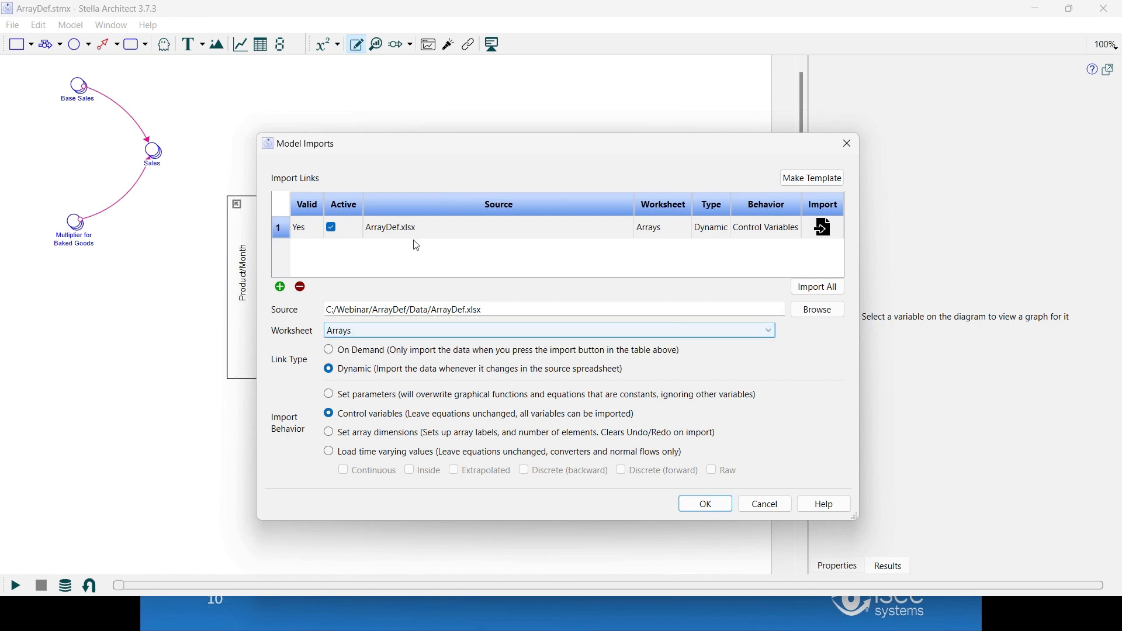
# Set the Arrays import link to set array dimensions and to import on demand
pyautogui.click(330, 435)
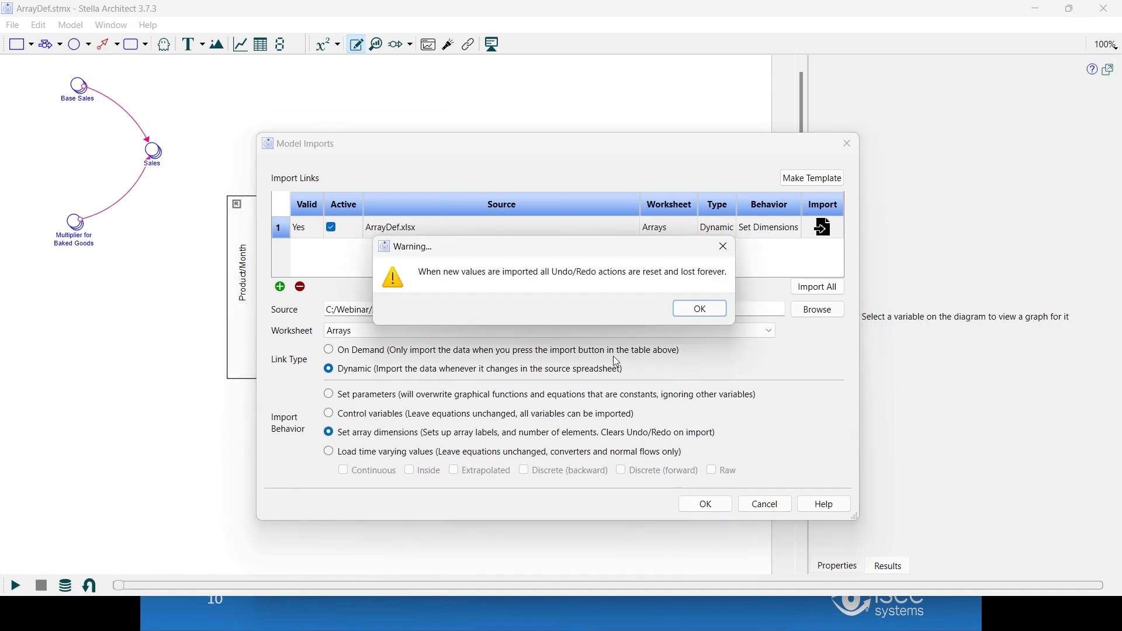
pyautogui.click(703, 315)
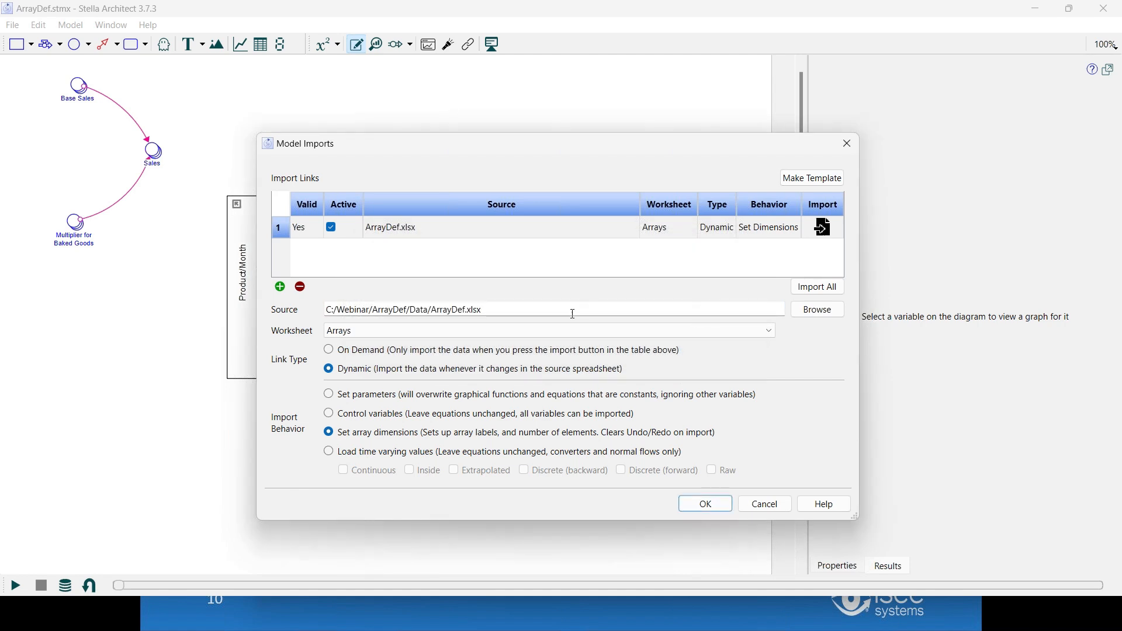
pyautogui.click(335, 354)
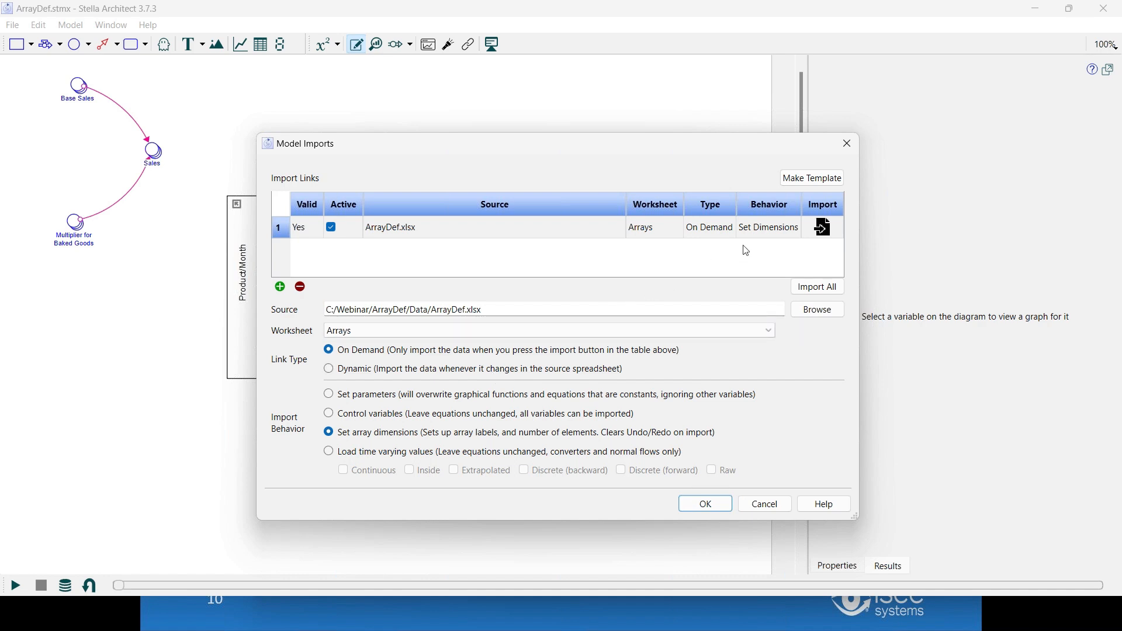
# Import the array definitions from the Arrays worksheet and accept the model imports
pyautogui.click(823, 228)
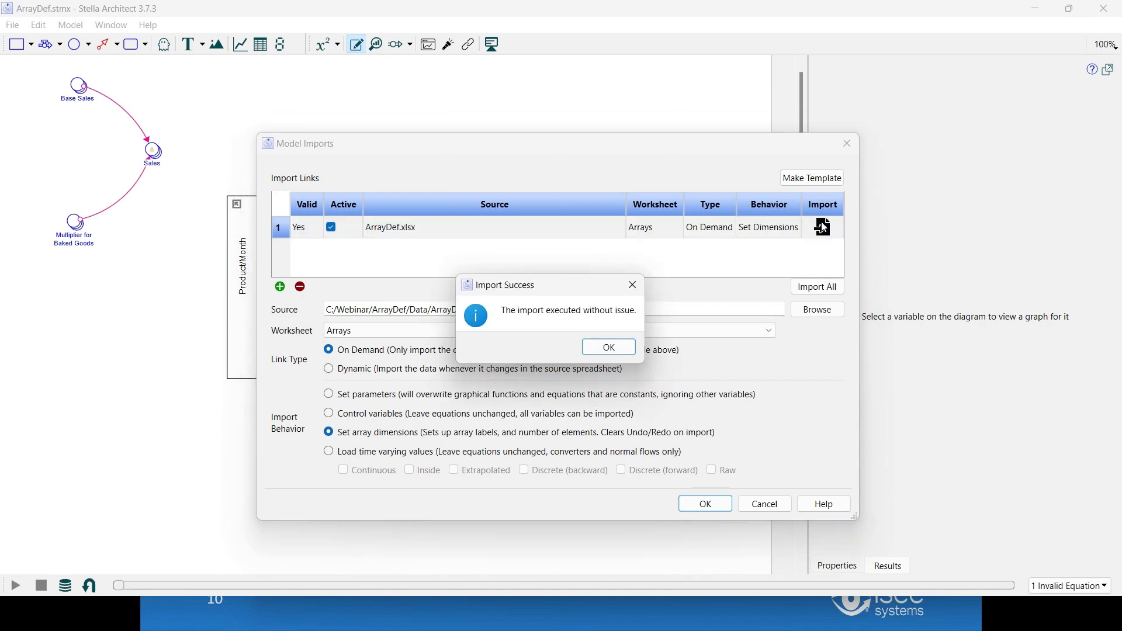
pyautogui.click(610, 349)
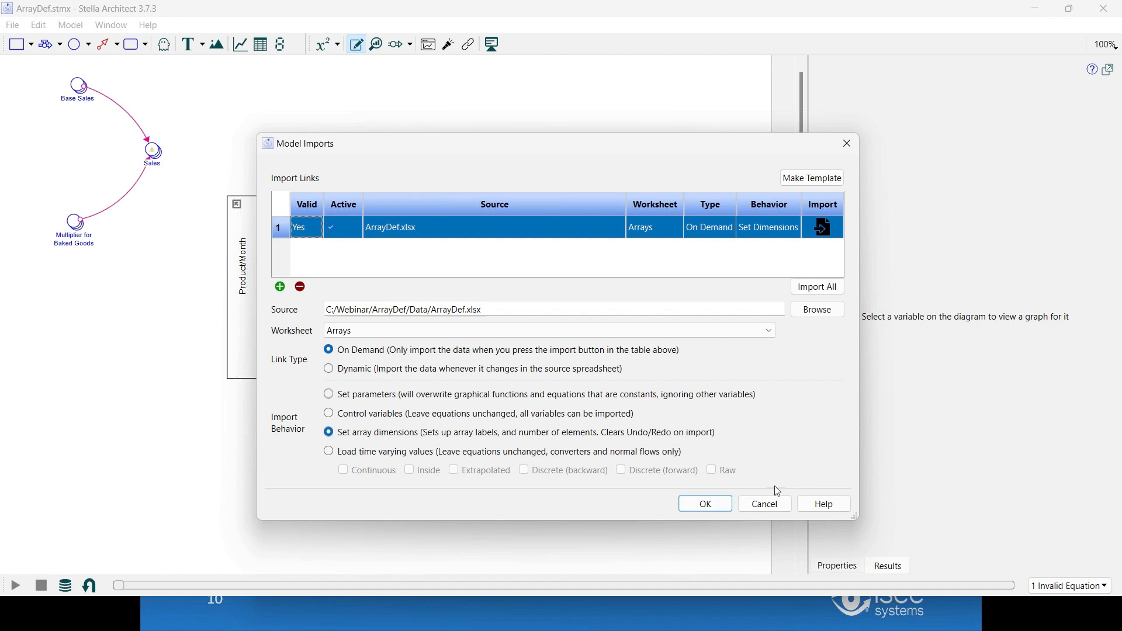
pyautogui.click(707, 505)
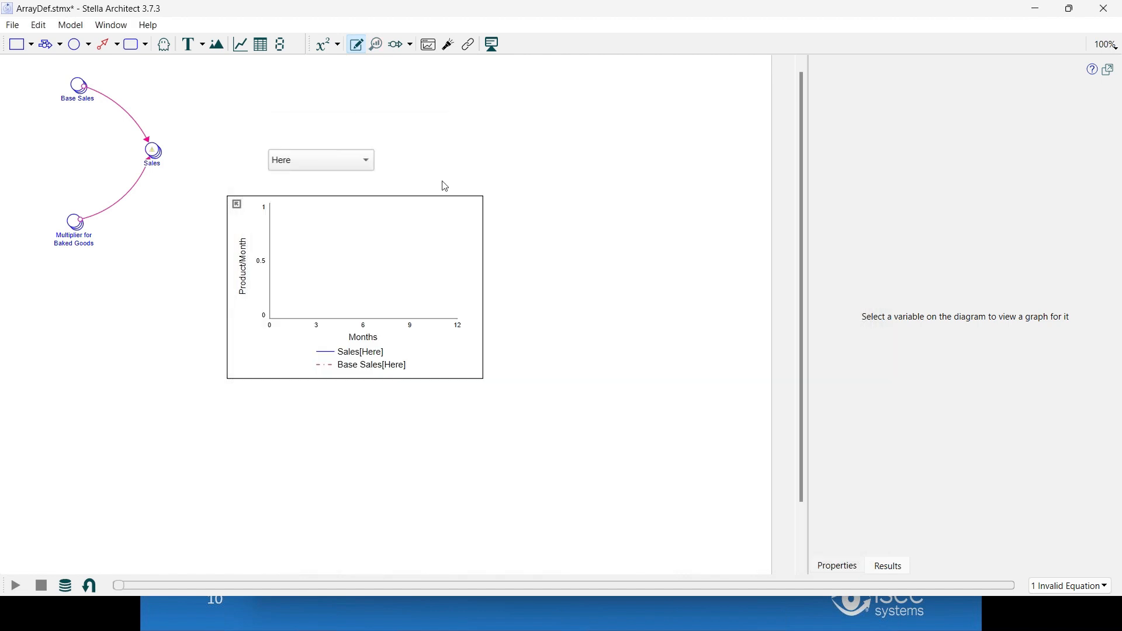
# Check the element labels of the BakeryLocation and Location dimensions in the Array Editor
pyautogui.click(71, 25)
pyautogui.click(76, 134)
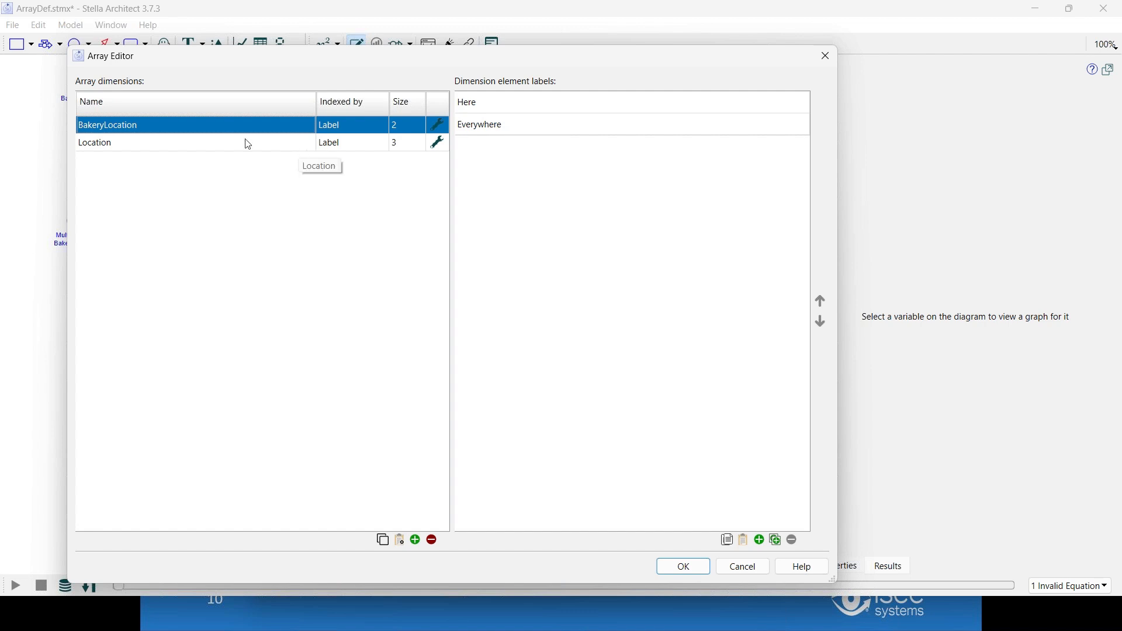
pyautogui.doubleClick(228, 141)
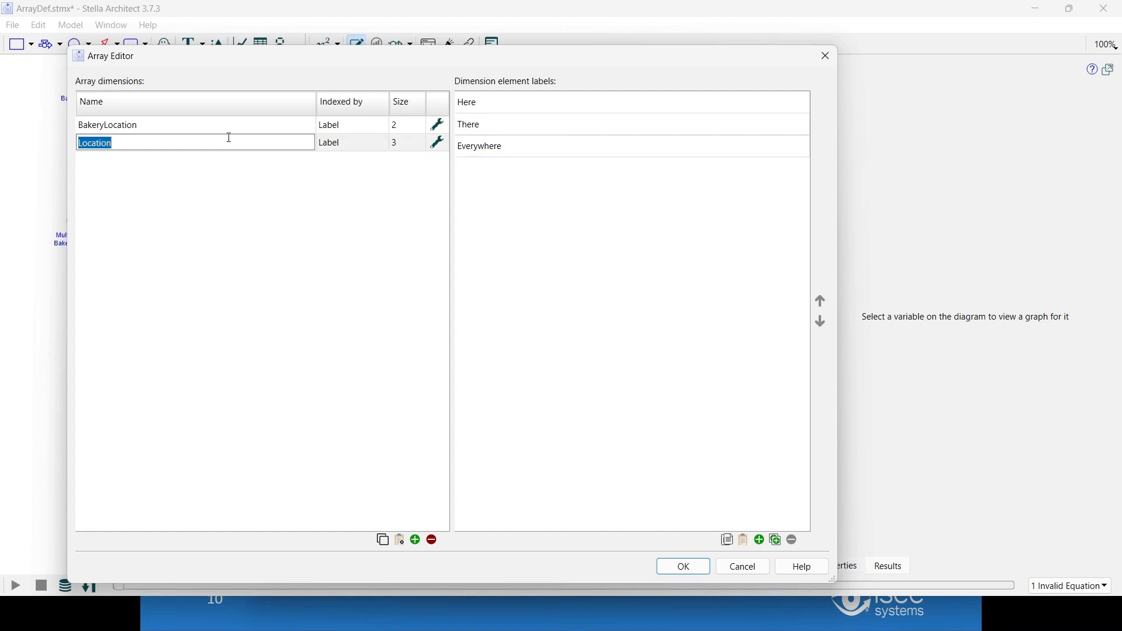
pyautogui.click(682, 567)
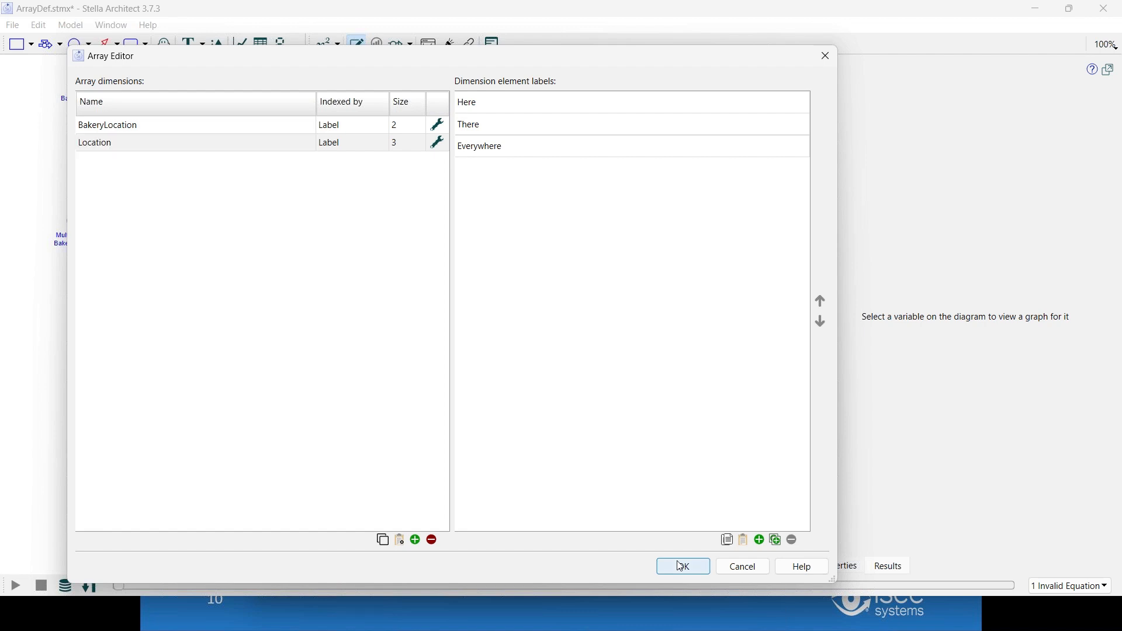
pyautogui.click(682, 567)
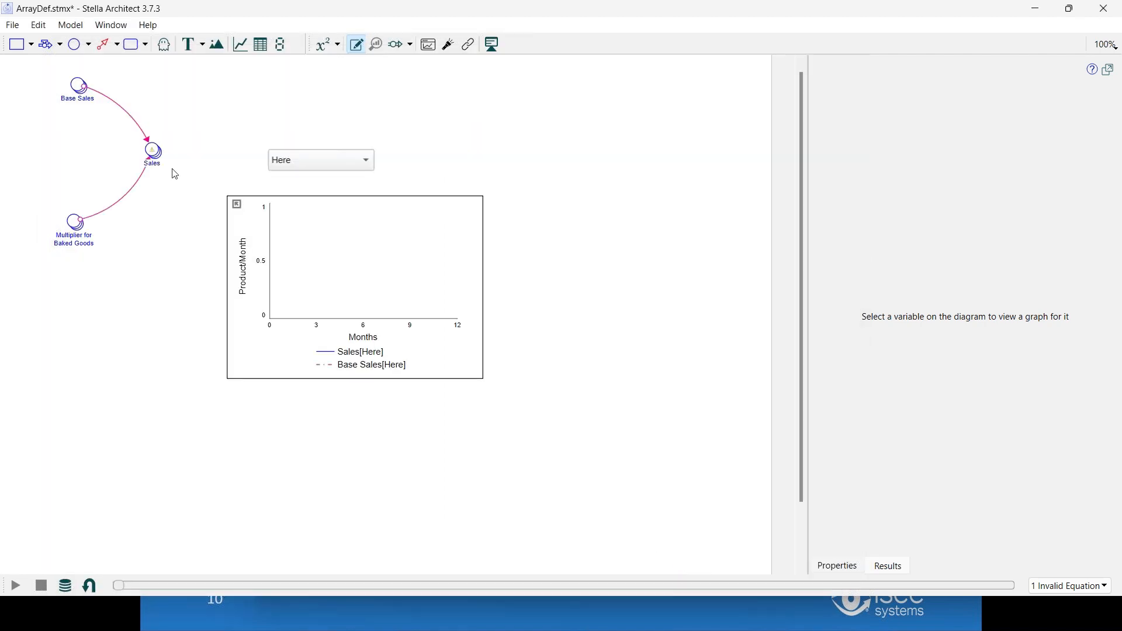
# Add a second import link to the Values worksheet of ArrayDef.xlsx, keeping it dynamic with control variables behavior
pyautogui.click(69, 26)
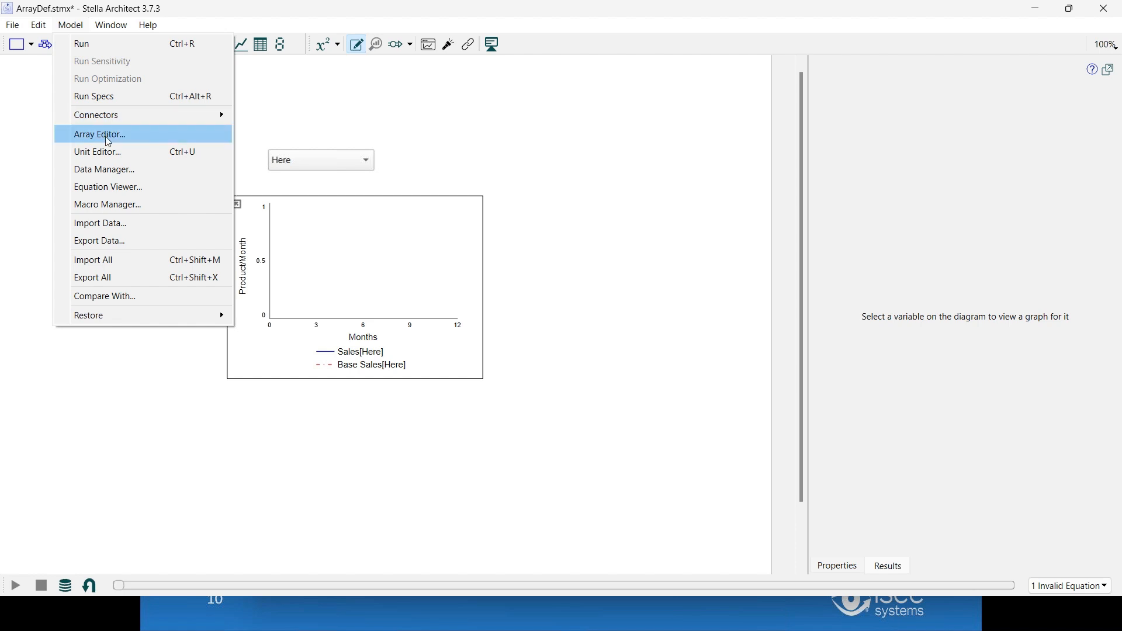
pyautogui.click(114, 230)
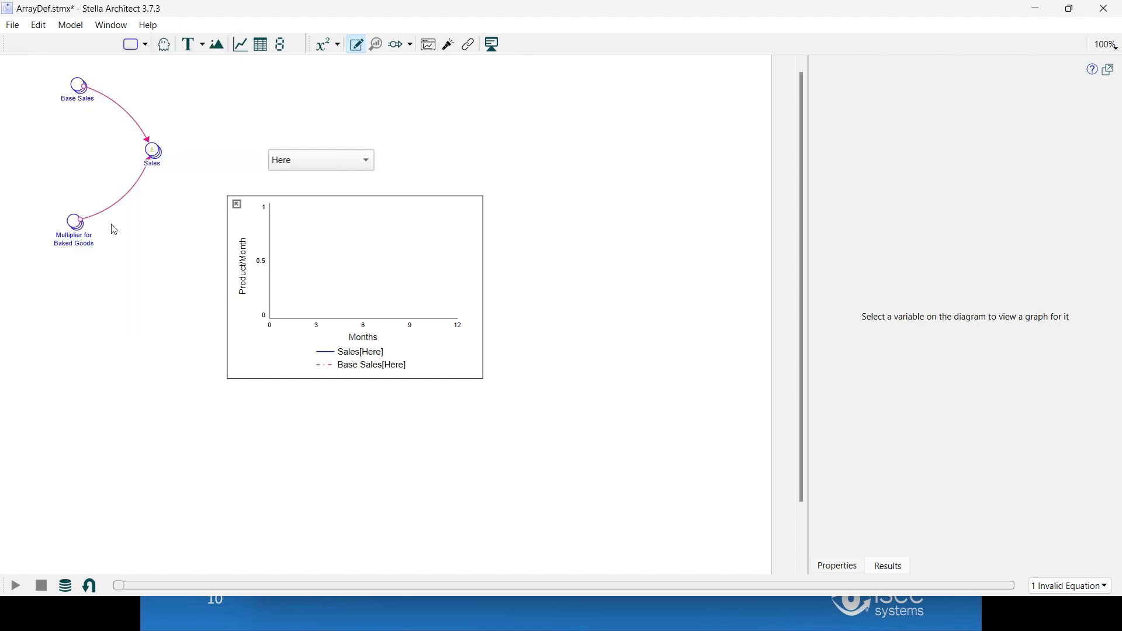
pyautogui.click(280, 287)
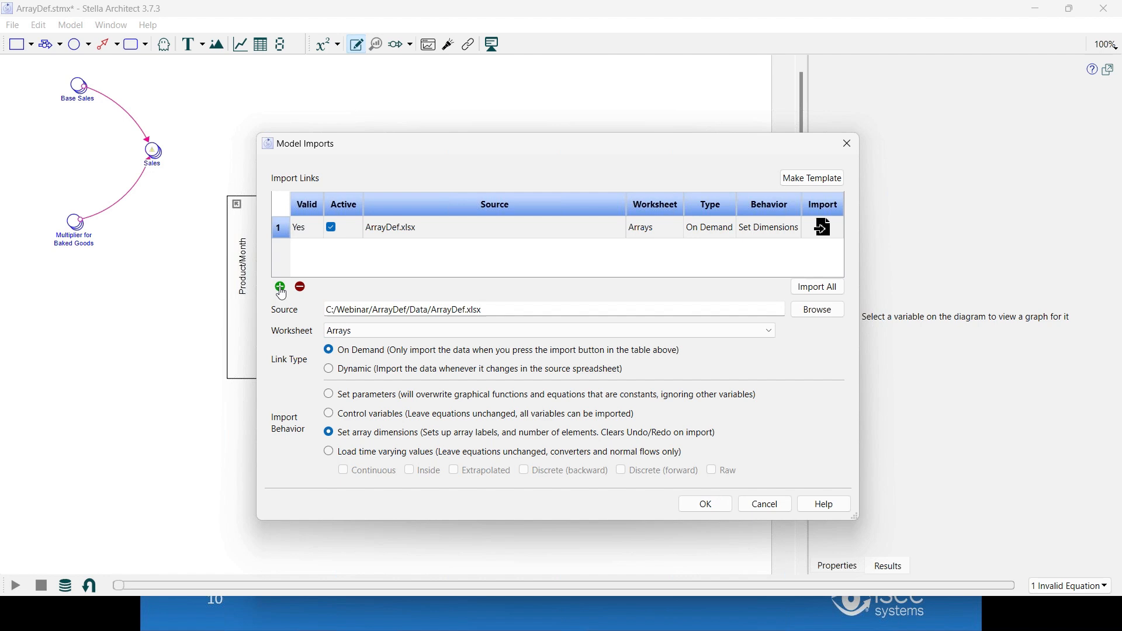
pyautogui.click(818, 328)
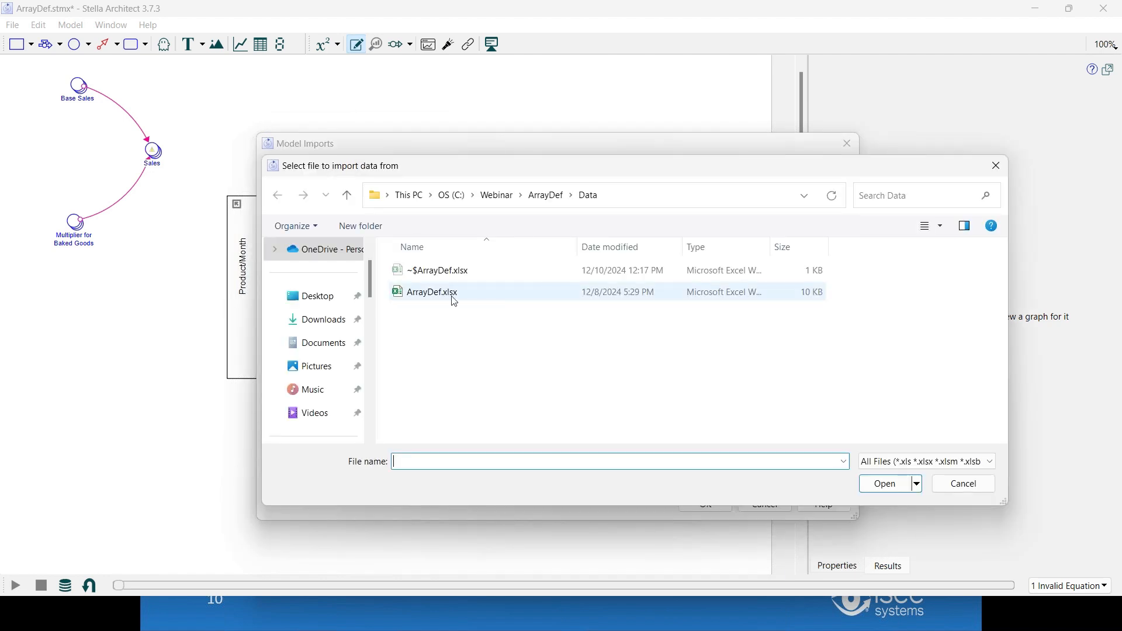
pyautogui.doubleClick(445, 294)
pyautogui.click(388, 329)
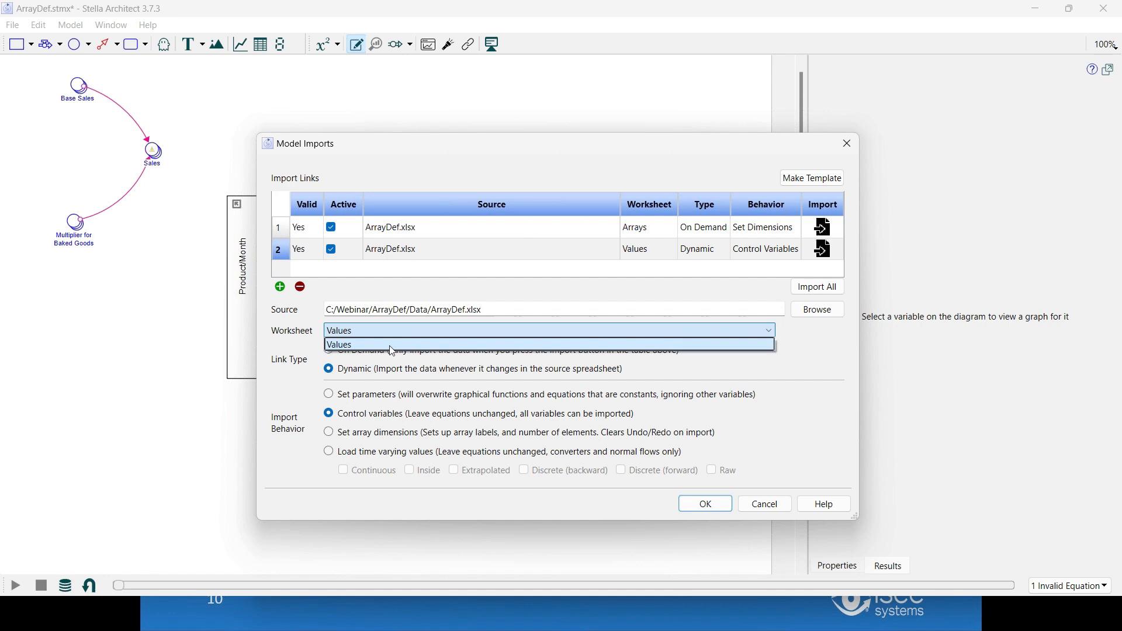
pyautogui.click(392, 345)
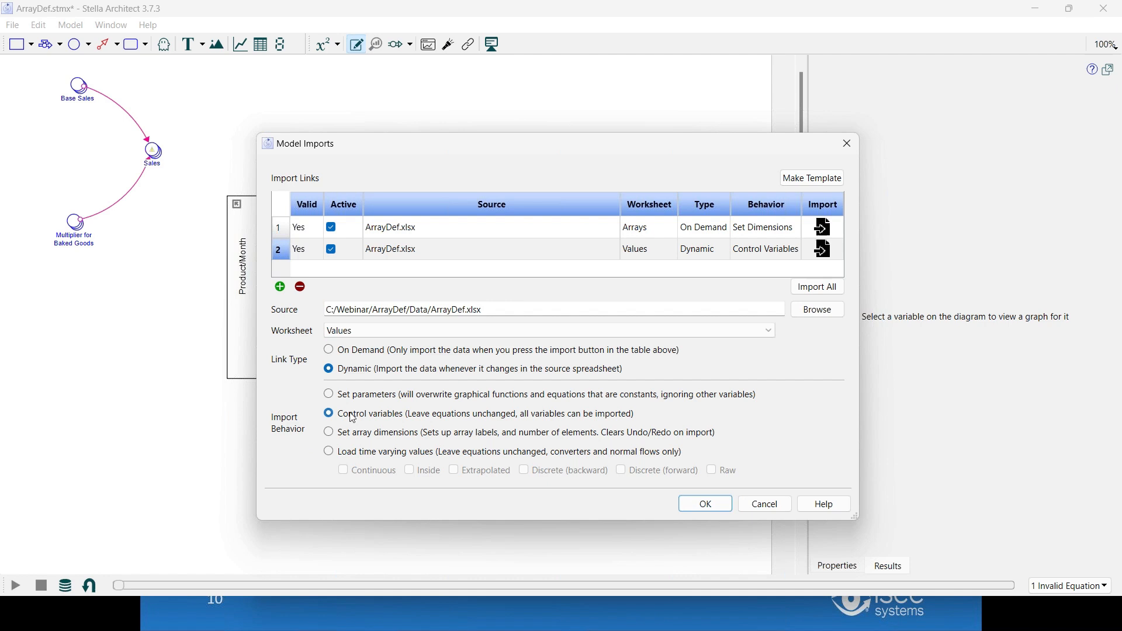
pyautogui.click(702, 506)
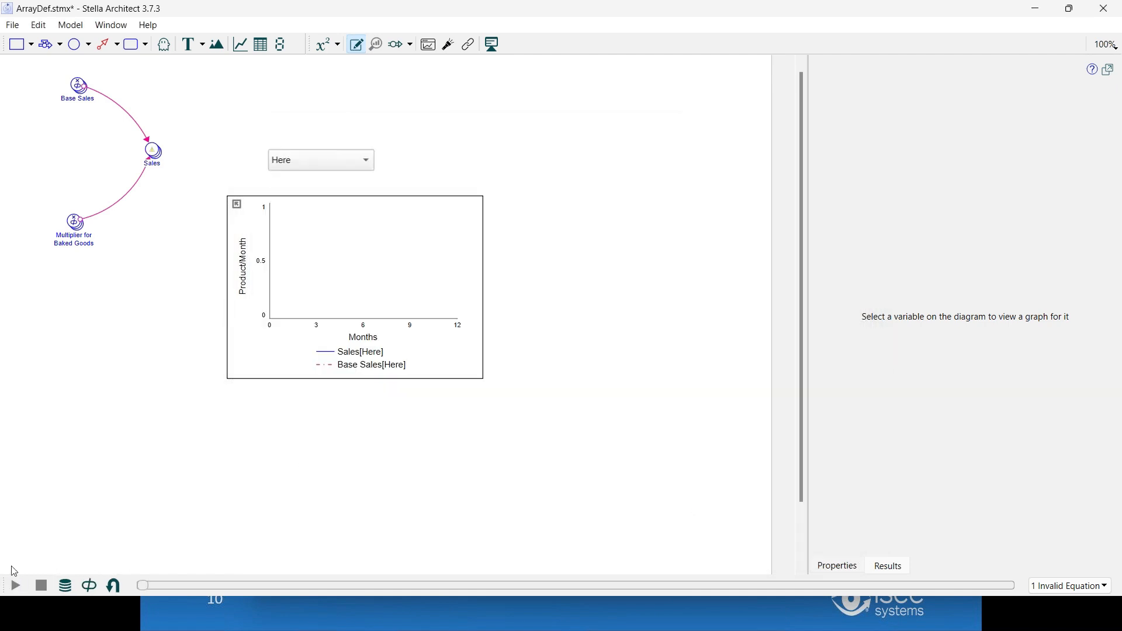
# Select the Sales converter, then add a new dimension with its default name in the Array Editor and accept it
pyautogui.click(153, 151)
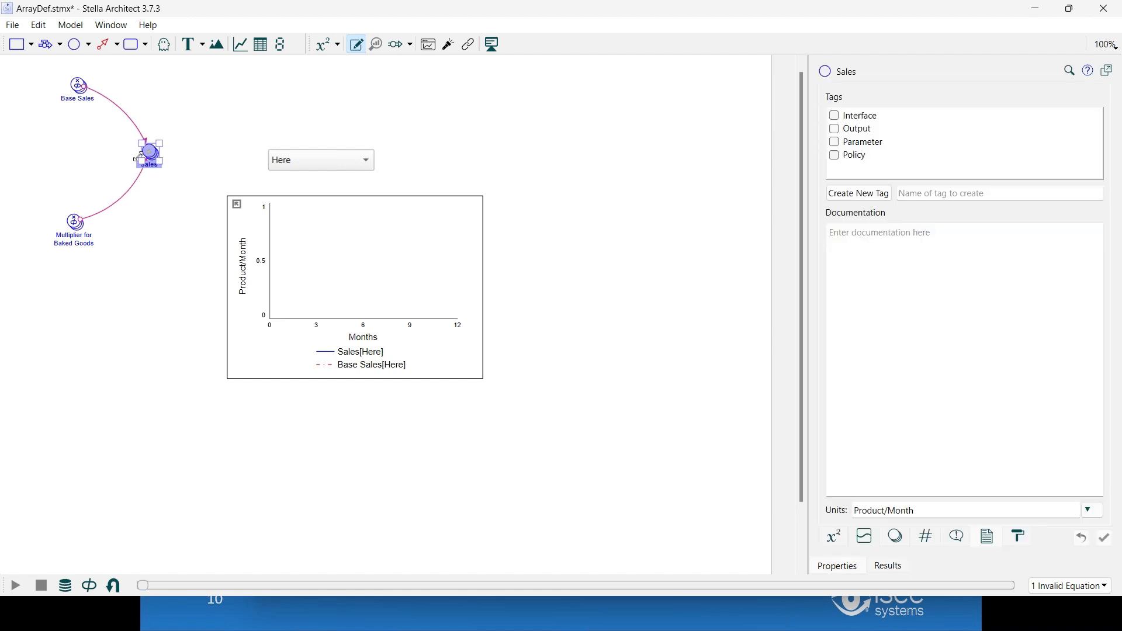
pyautogui.click(76, 25)
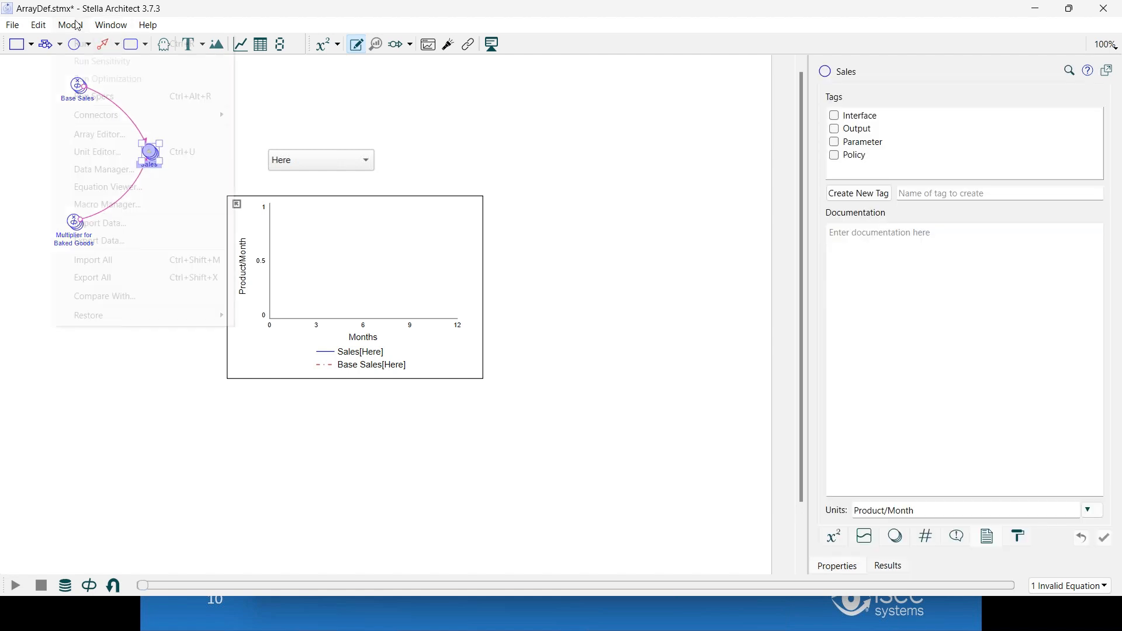
pyautogui.click(116, 135)
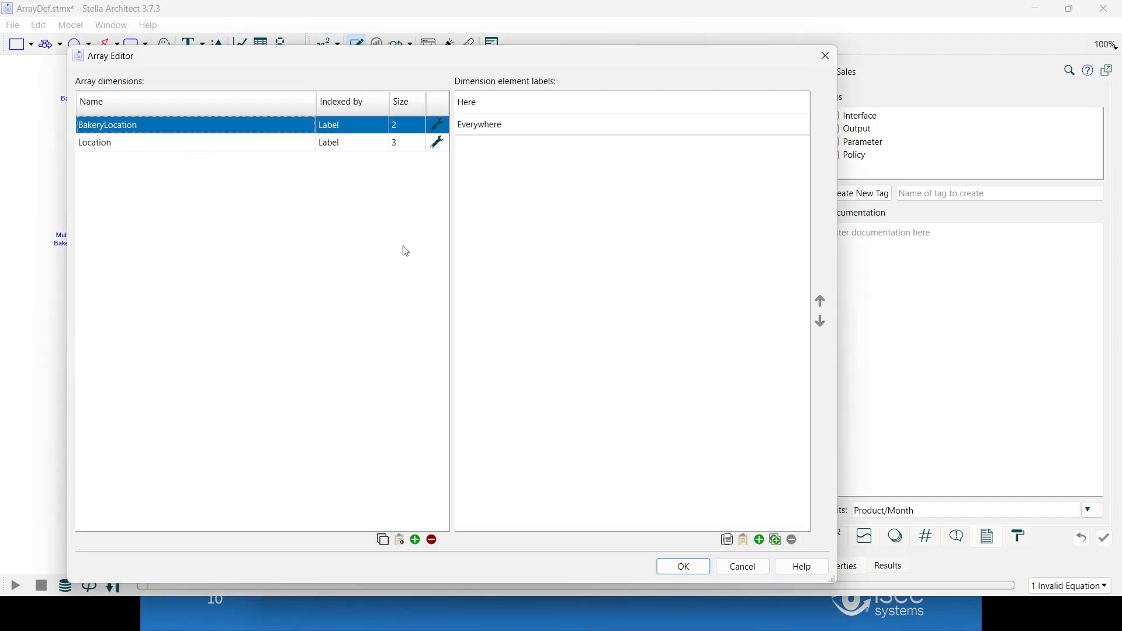
pyautogui.click(416, 540)
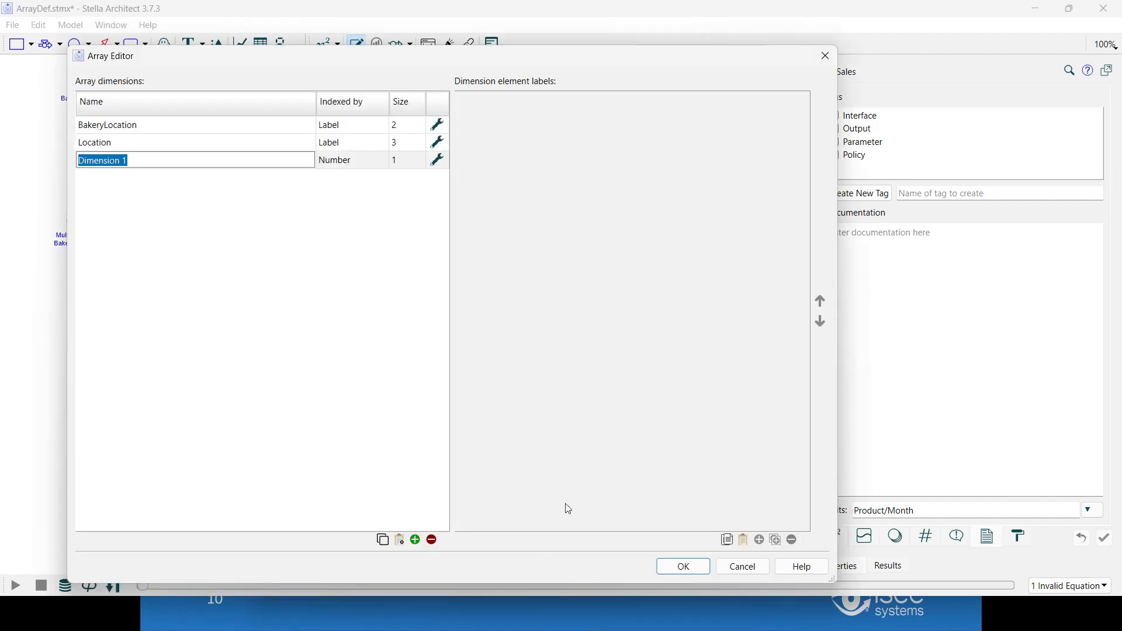
pyautogui.click(684, 572)
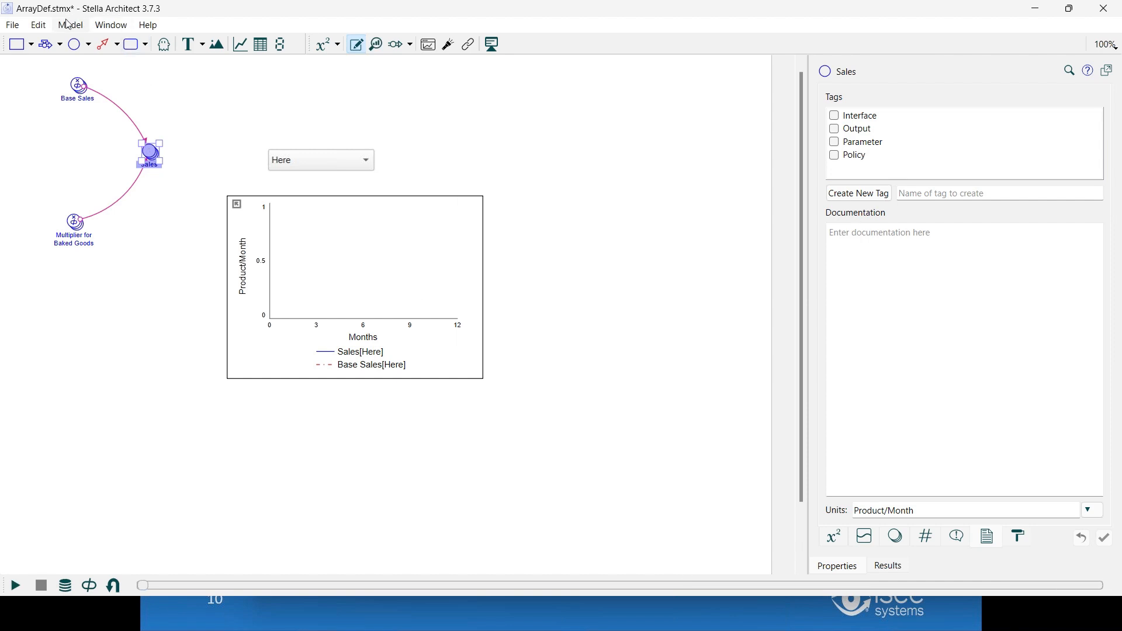
# Run the model and show the Sales and Base Sales graph for the Everywhere and There elements
pyautogui.click(164, 114)
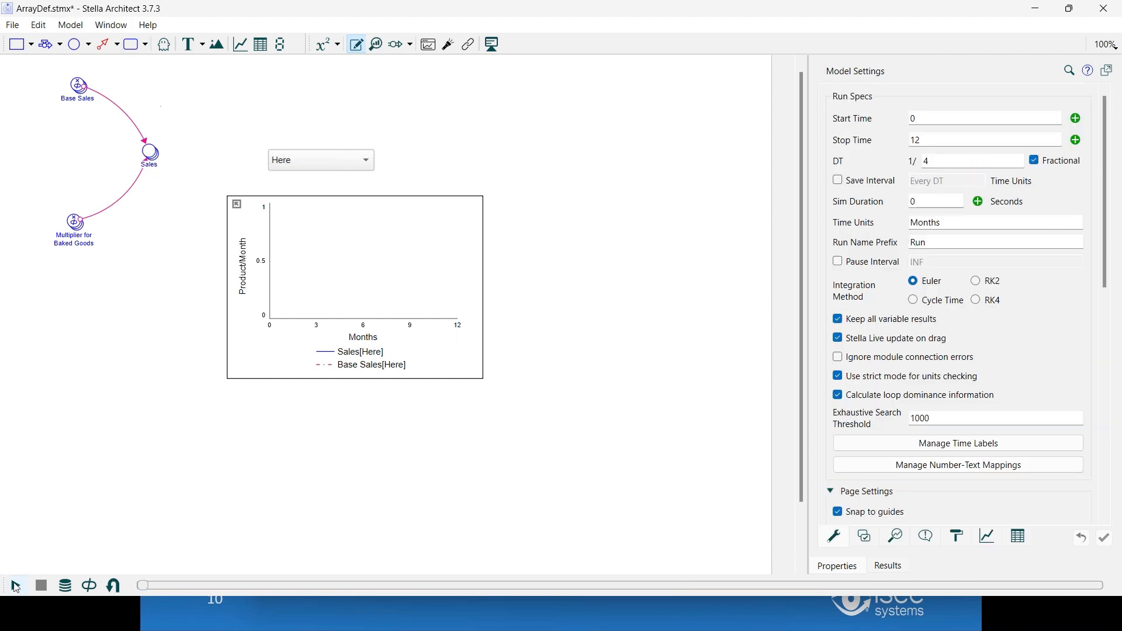
pyautogui.click(16, 585)
pyautogui.click(314, 163)
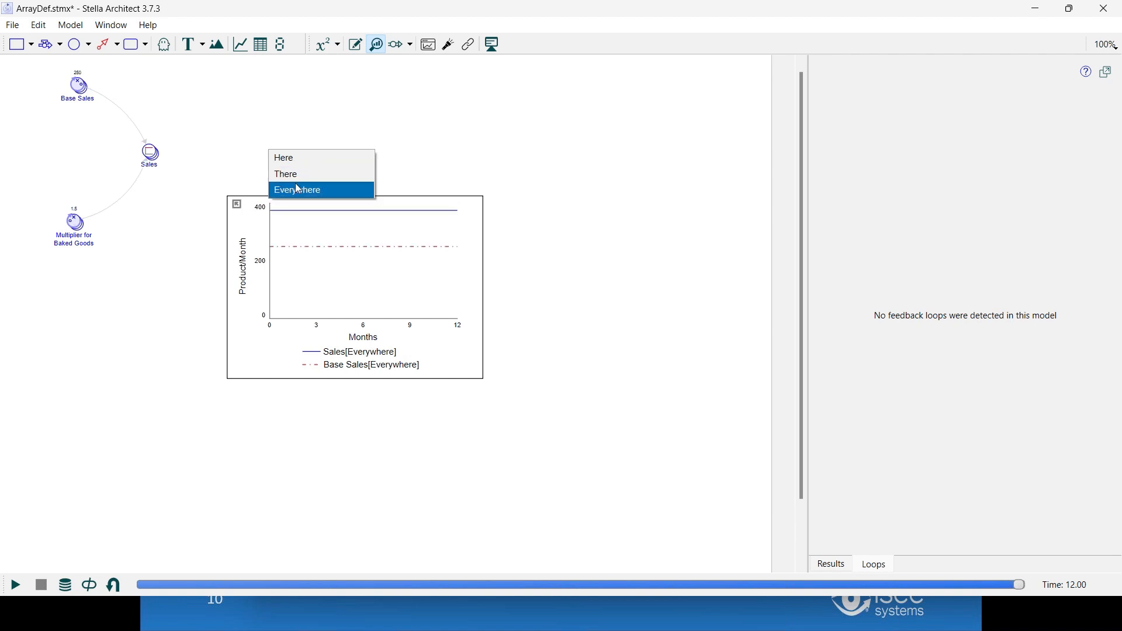
pyautogui.click(276, 178)
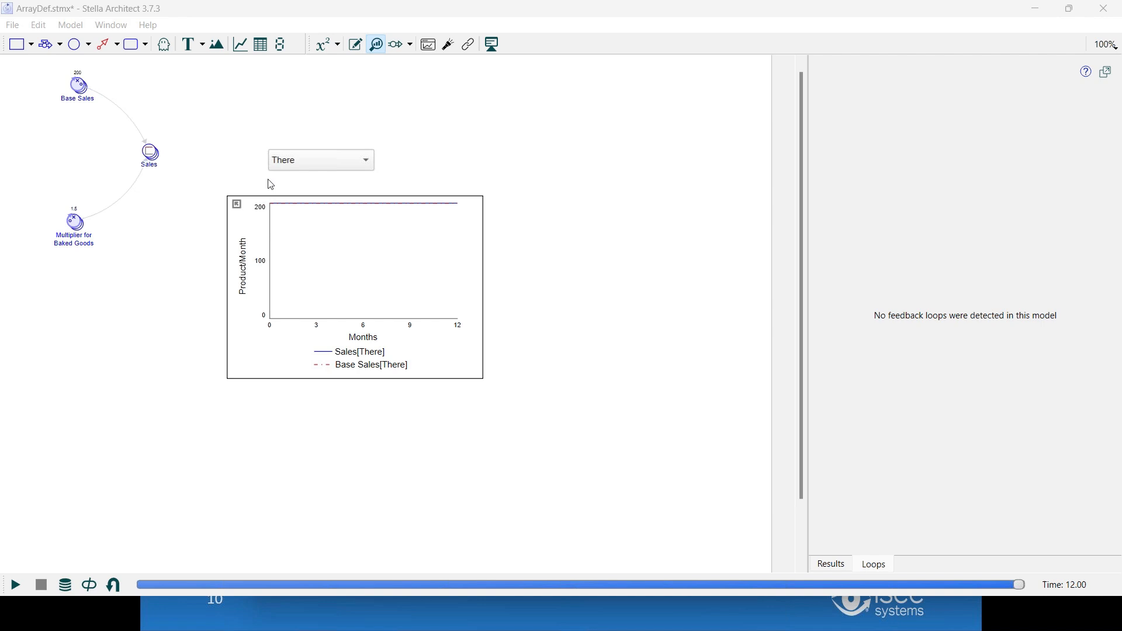
# Switch to the PowerPoint slide show and review the Importing Arrays slide
pyautogui.hotkey('alt', 'Tab')
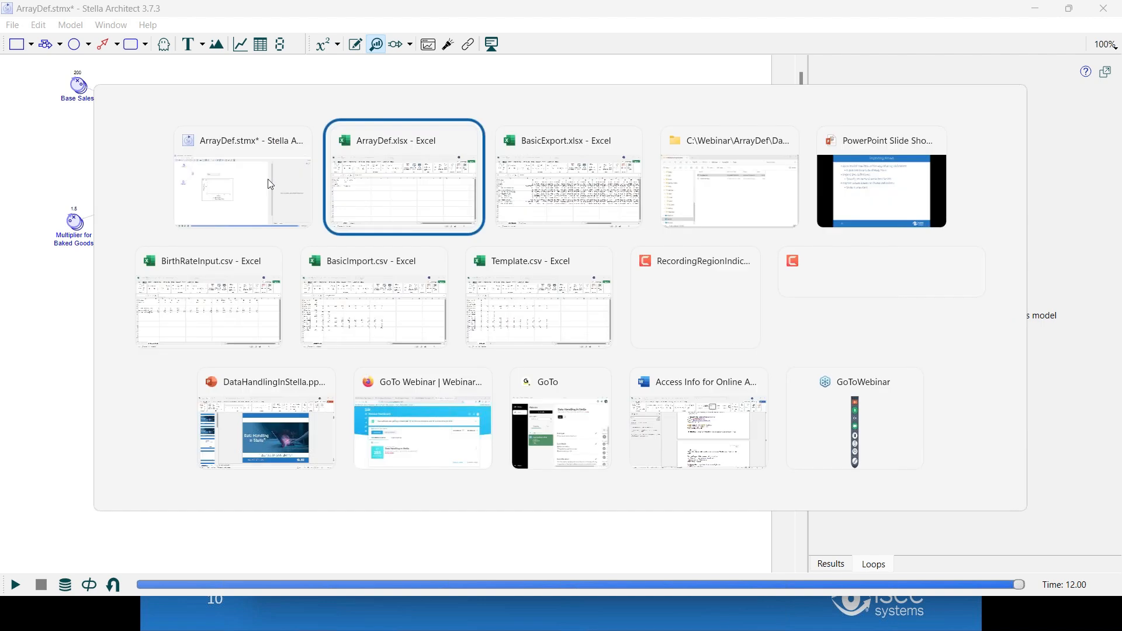
pyautogui.hotkey('alt', 'Tab')
pyautogui.hotkey('alt', 'Tab')
pyautogui.hotkey('alt', 'Tab')
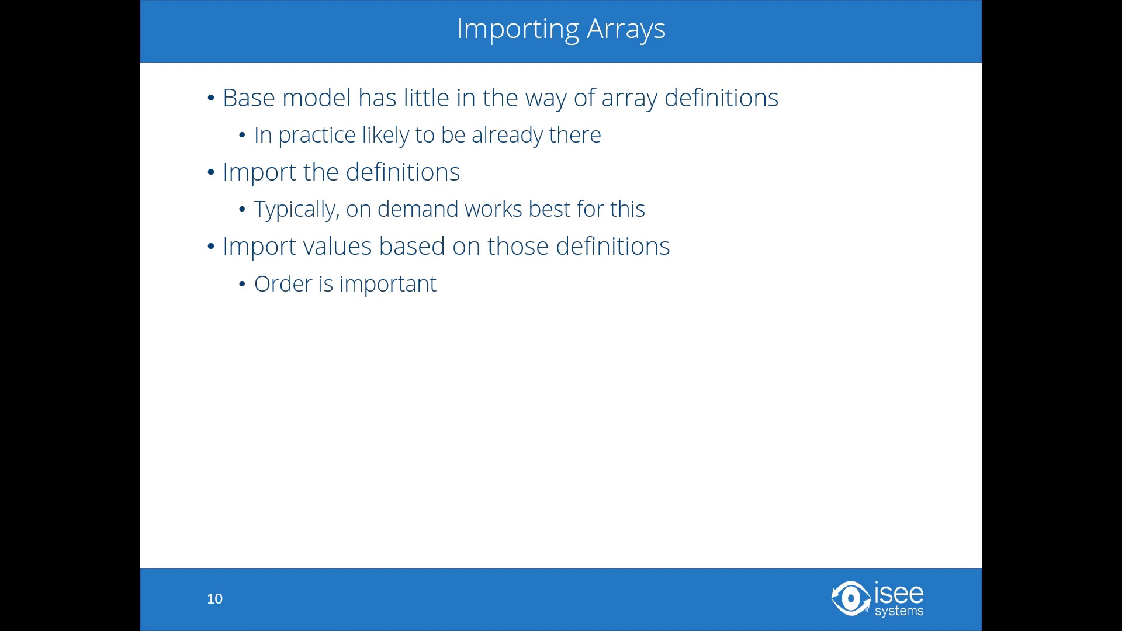
# Return to the ArrayDef model in Stella and run all of its data imports at once
pyautogui.hotkey('alt', 'Tab')
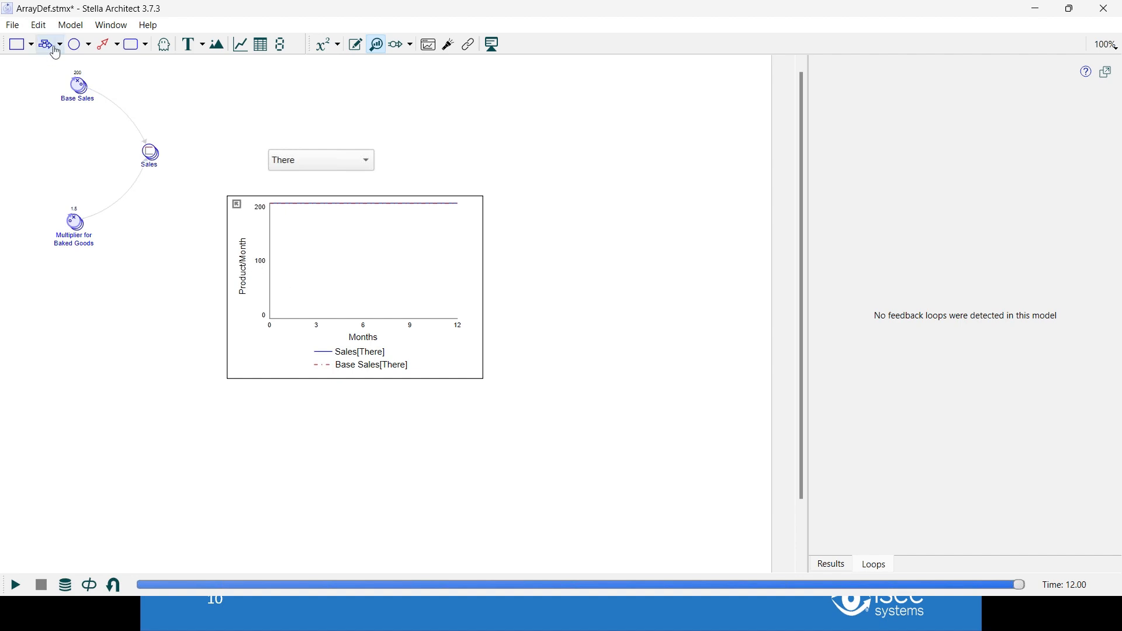
pyautogui.click(70, 26)
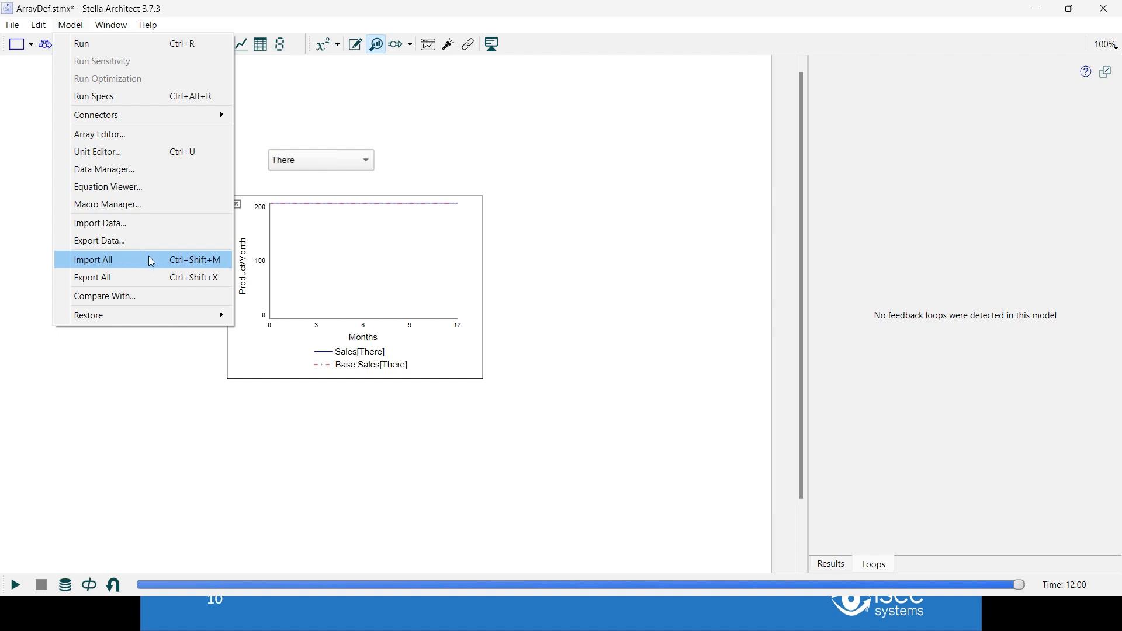
pyautogui.click(16, 187)
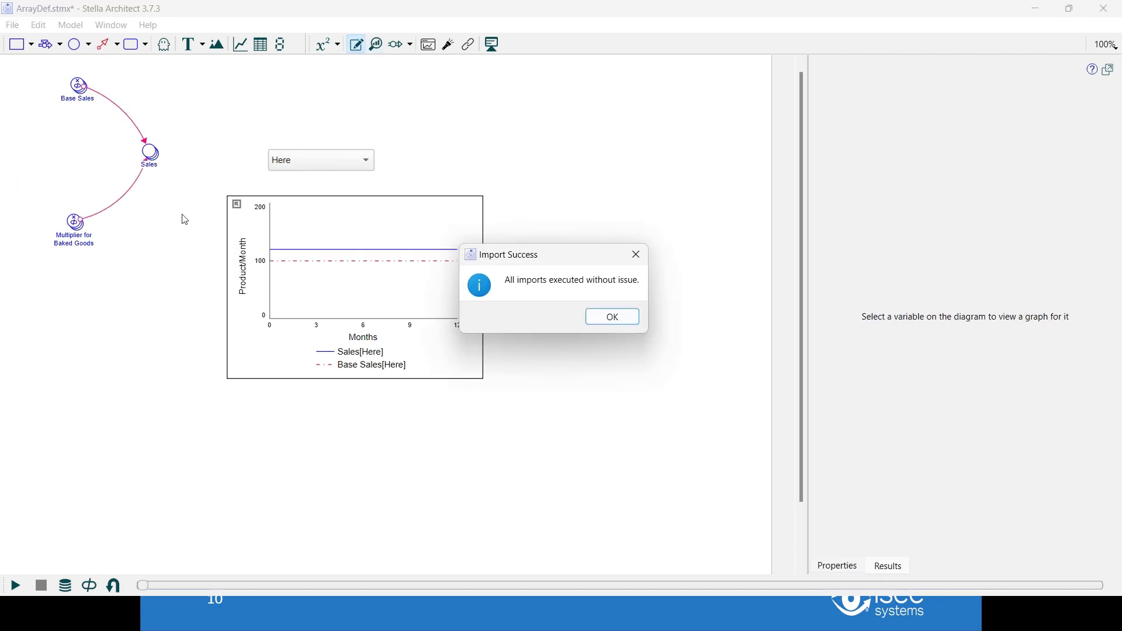
# Switch to ArrayDef.xlsx in Excel and add a row "not int mode" with value 5 below the multipliers on the Values sheet
pyautogui.click(610, 323)
pyautogui.hotkey('alt', 'Tab')
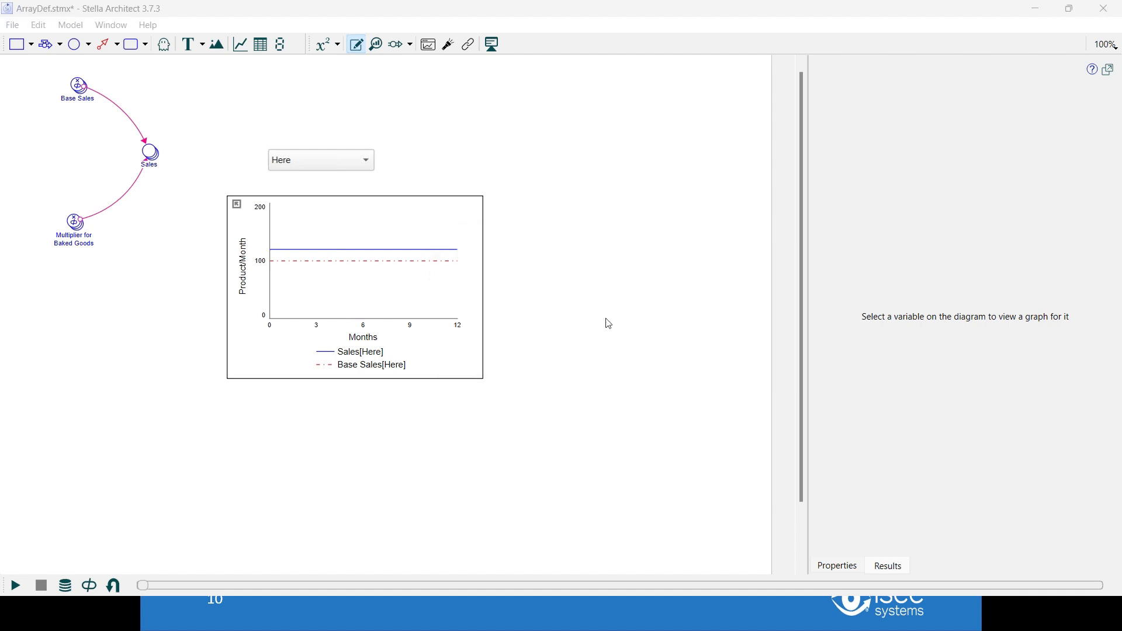
pyautogui.hotkey('alt', 'Tab')
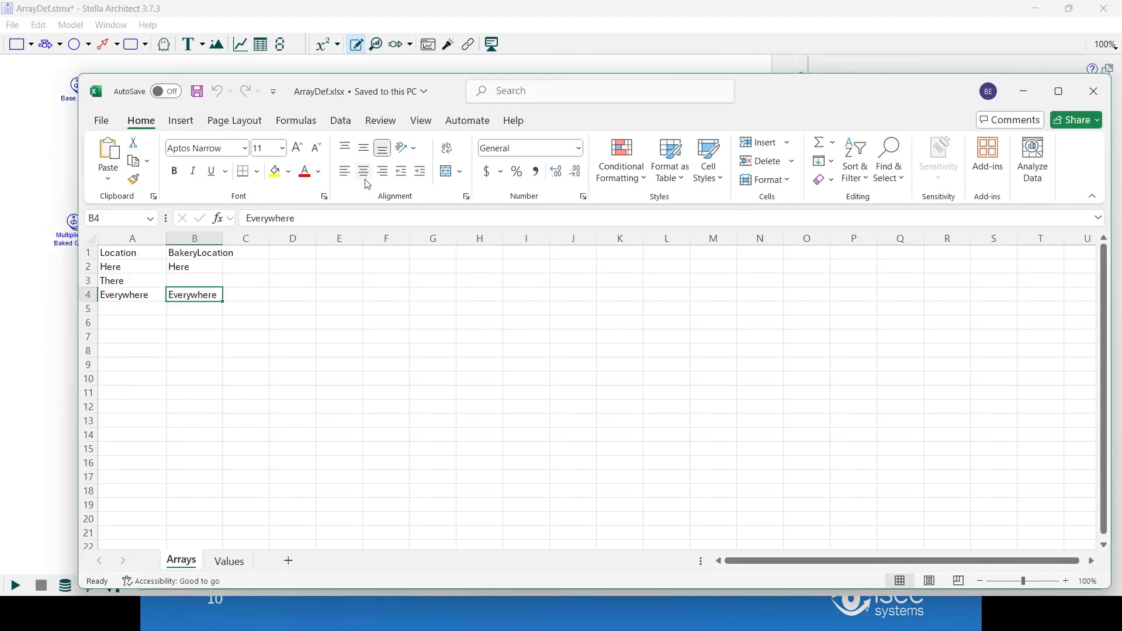
pyautogui.click(234, 562)
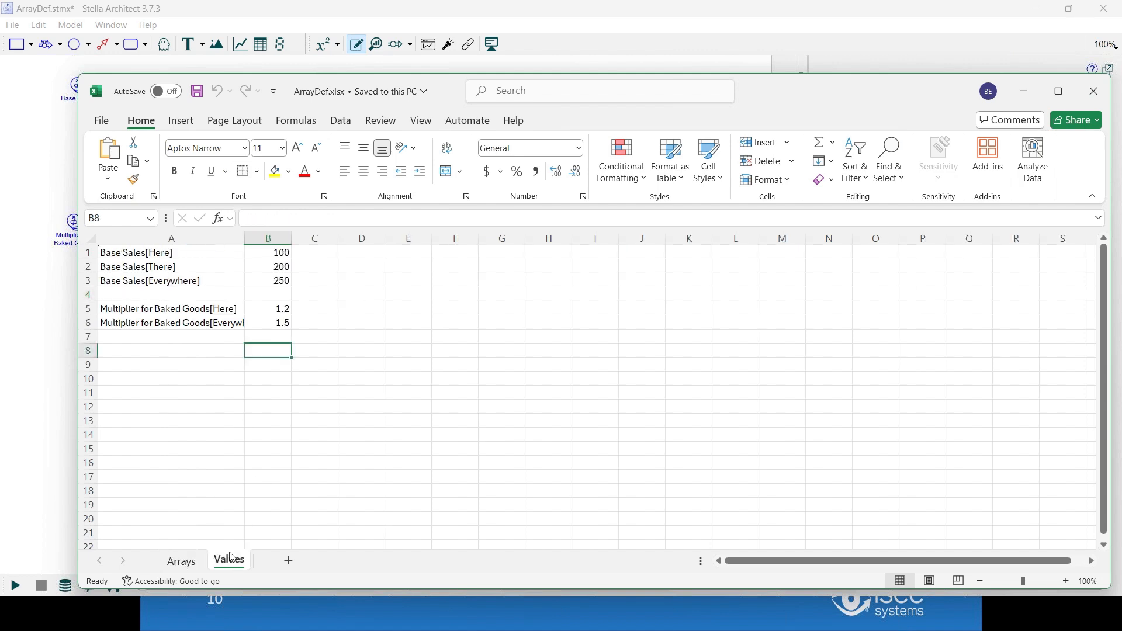
pyautogui.click(155, 340)
pyautogui.write('not')
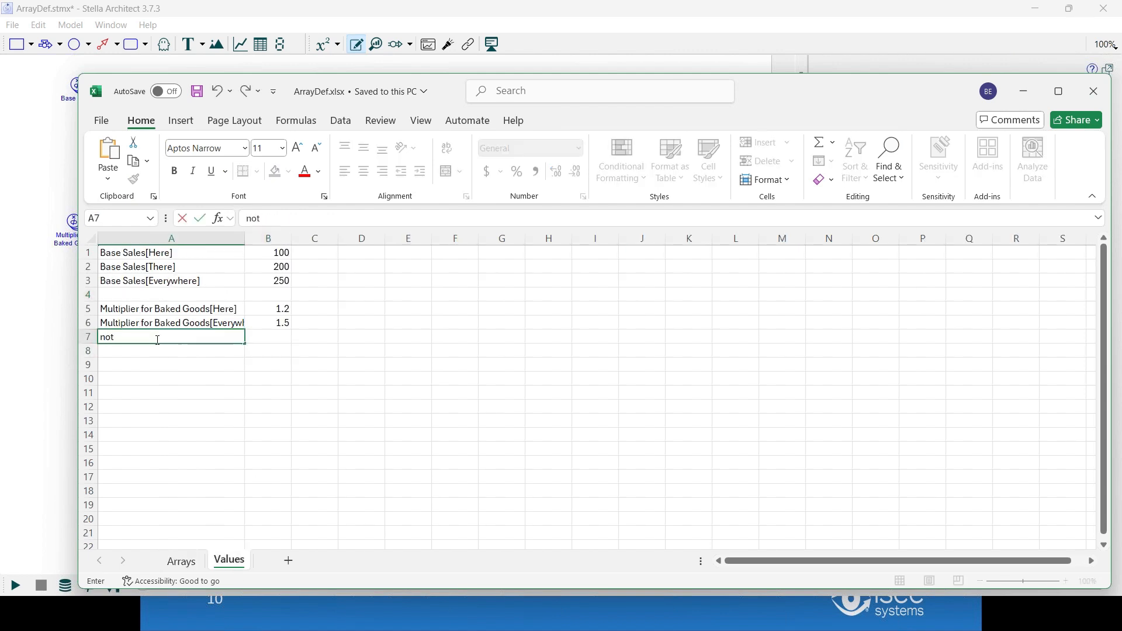
pyautogui.write(' int mode')
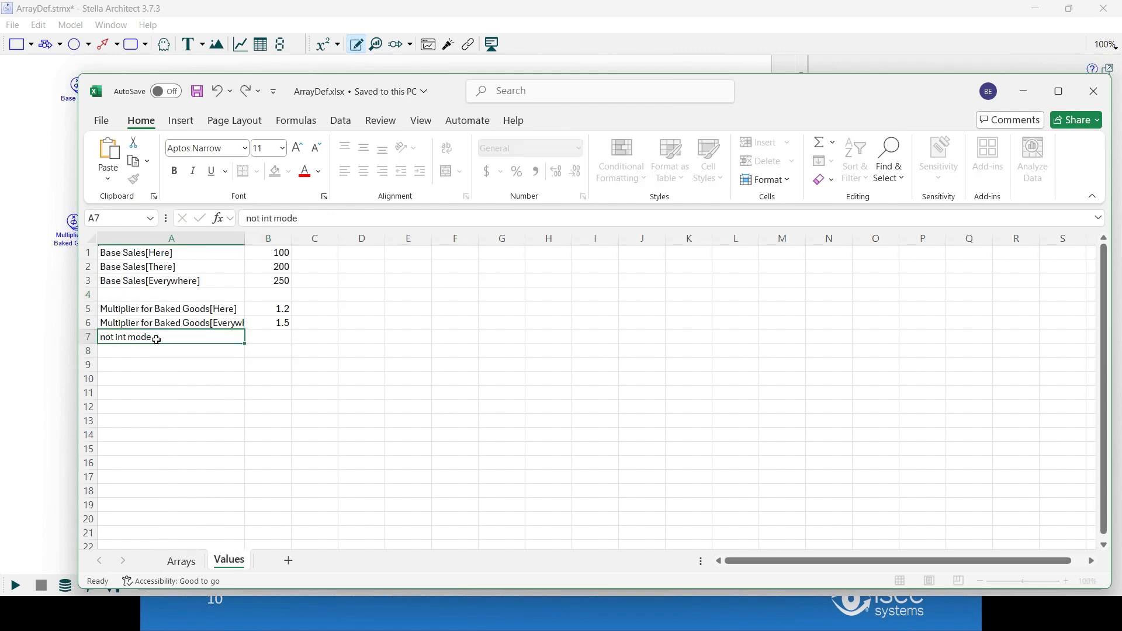
pyautogui.press('Tab')
pyautogui.write('5')
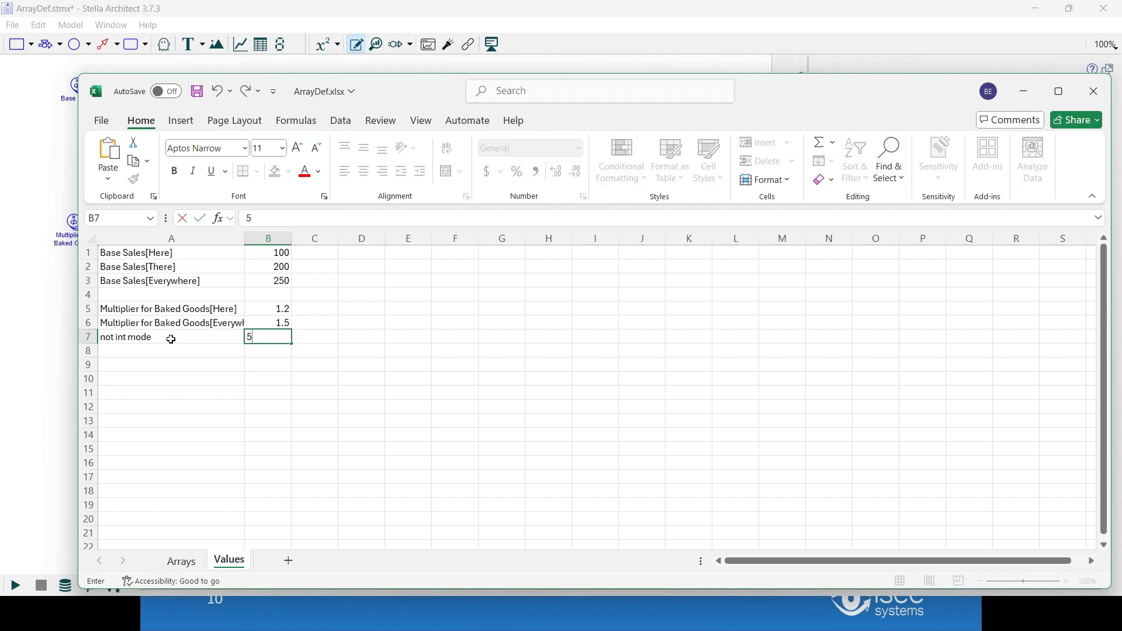
pyautogui.click(231, 384)
# Return to the ArrayDef model in Stella, rerun all data imports and dismiss the import report
pyautogui.hotkey('alt', 'Tab')
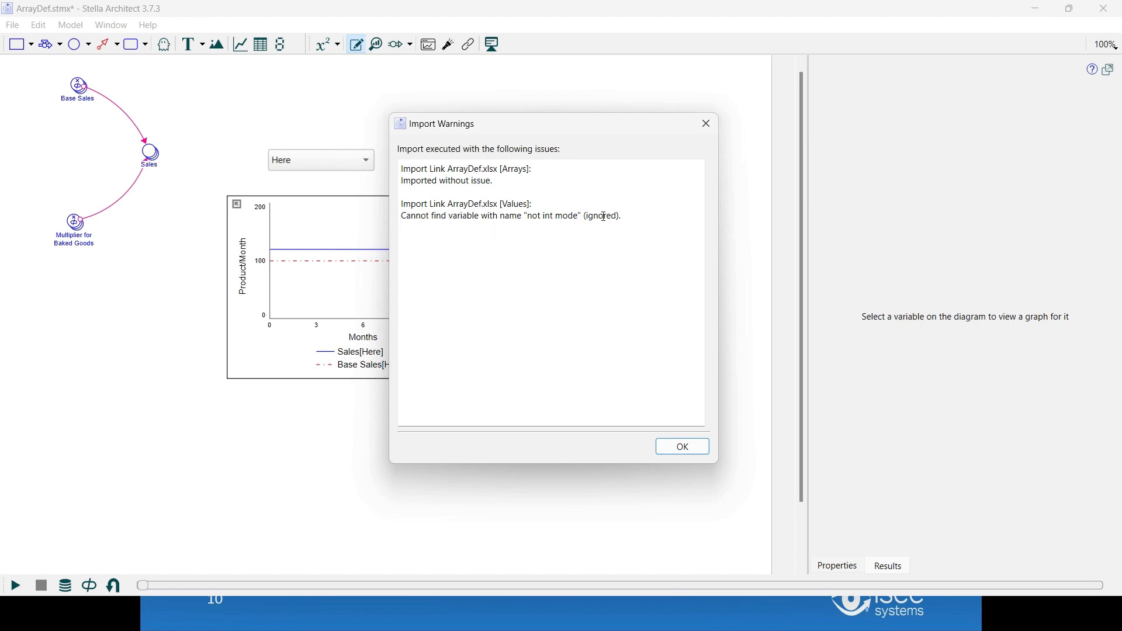
pyautogui.click(684, 450)
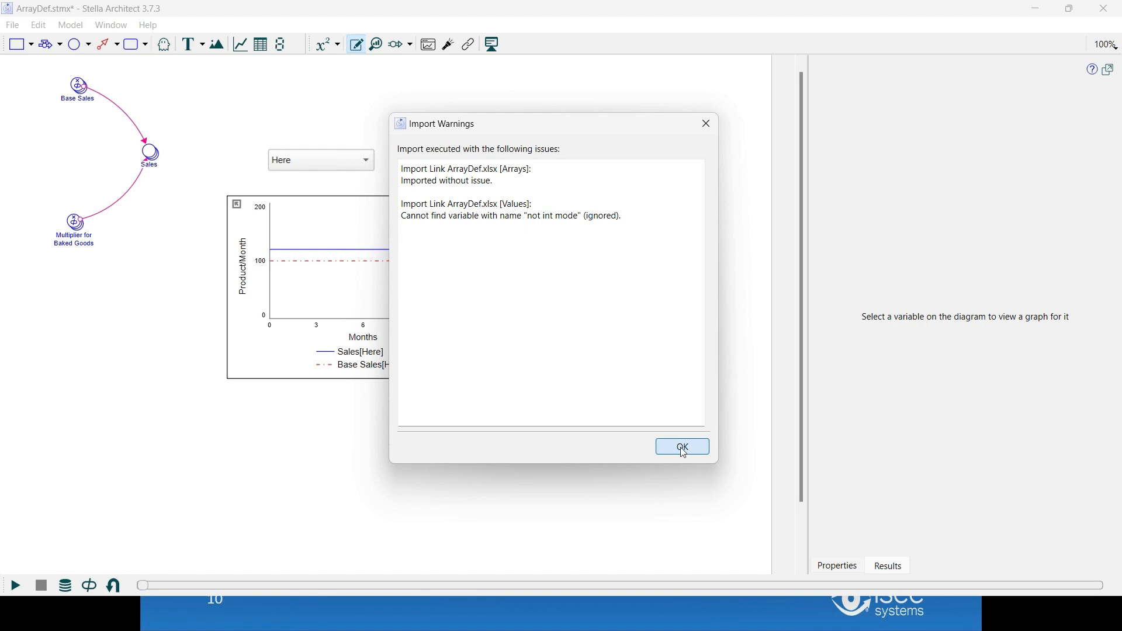
# Switch to the PowerPoint slide show and advance to the Data as Model slide
pyautogui.hotkey('alt', 'Tab')
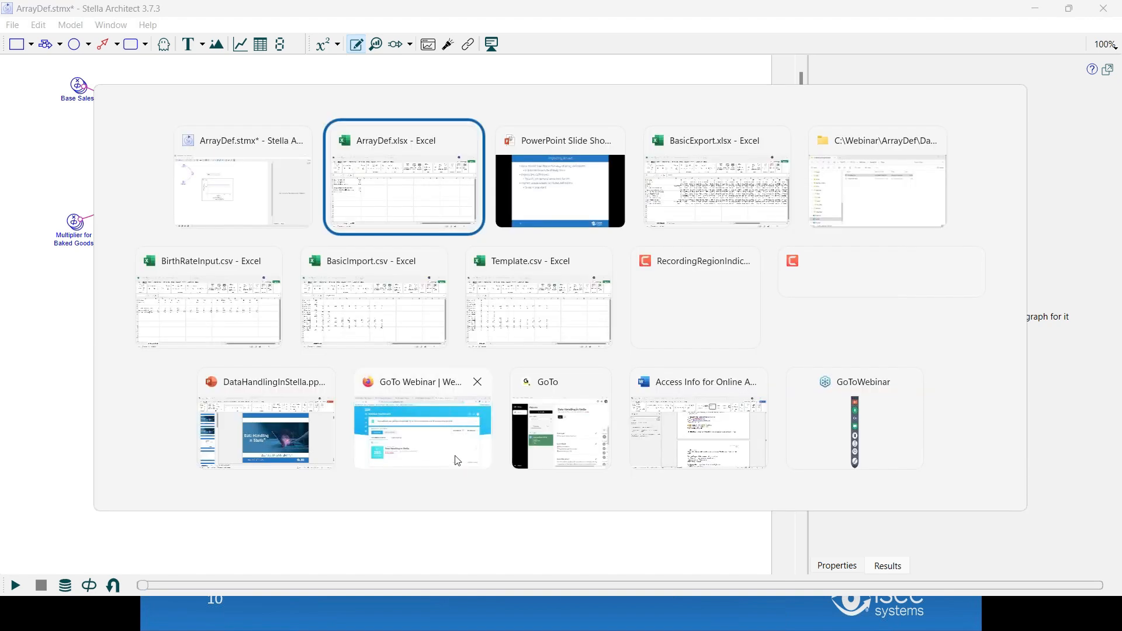
pyautogui.hotkey('alt', 'Tab')
pyautogui.press('Right')
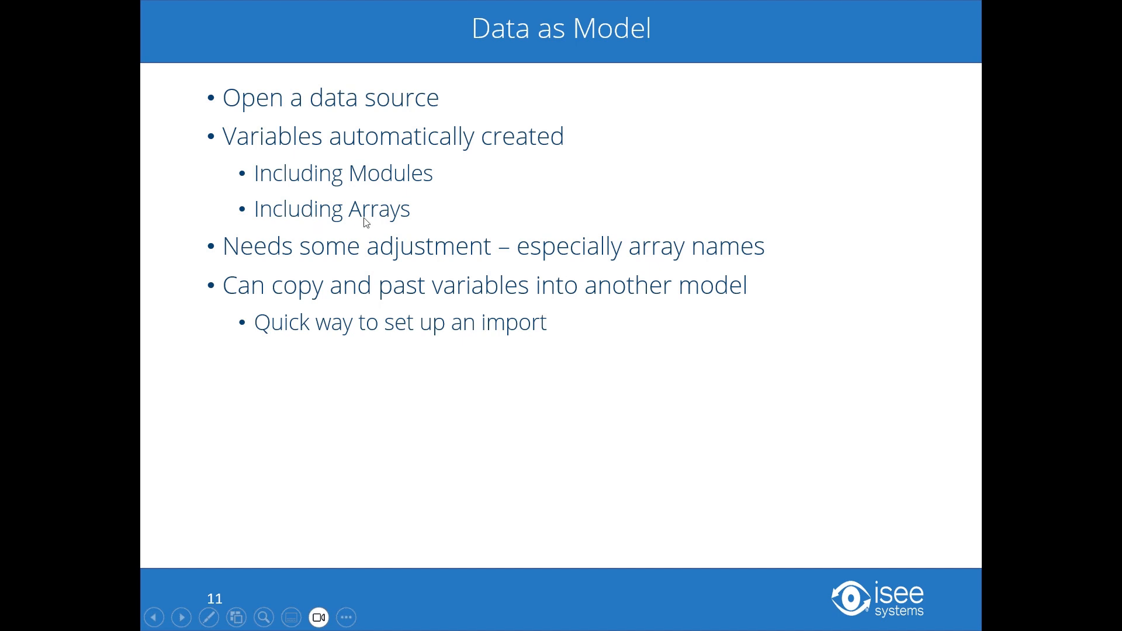
# Return to Stella and close the ArrayDef model
pyautogui.hotkey('alt', 'Tab')
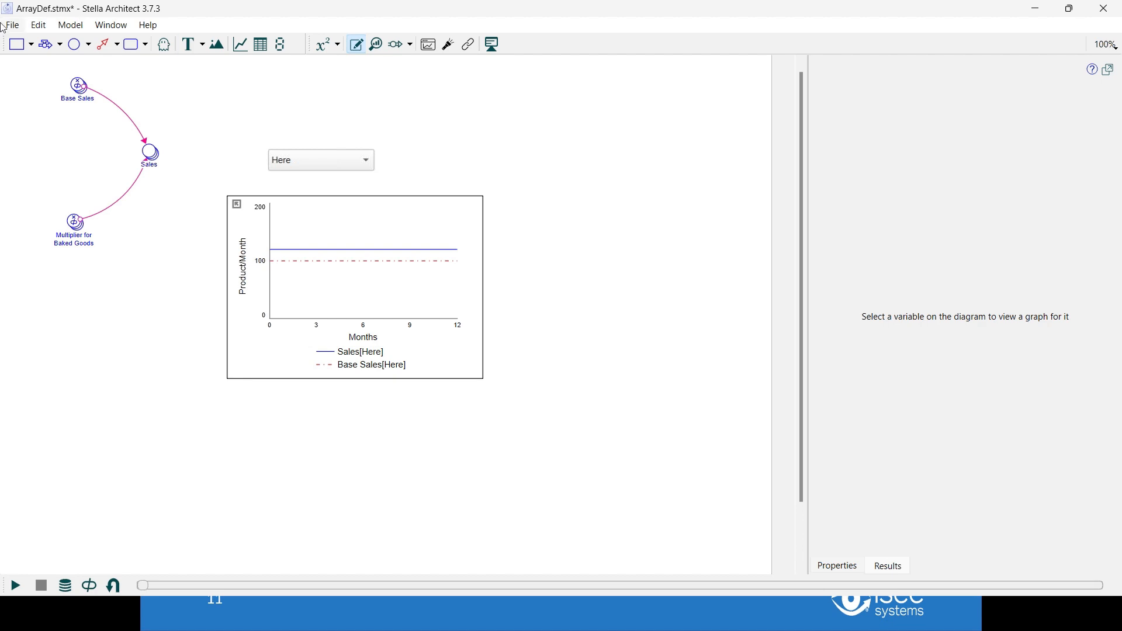
pyautogui.click(12, 25)
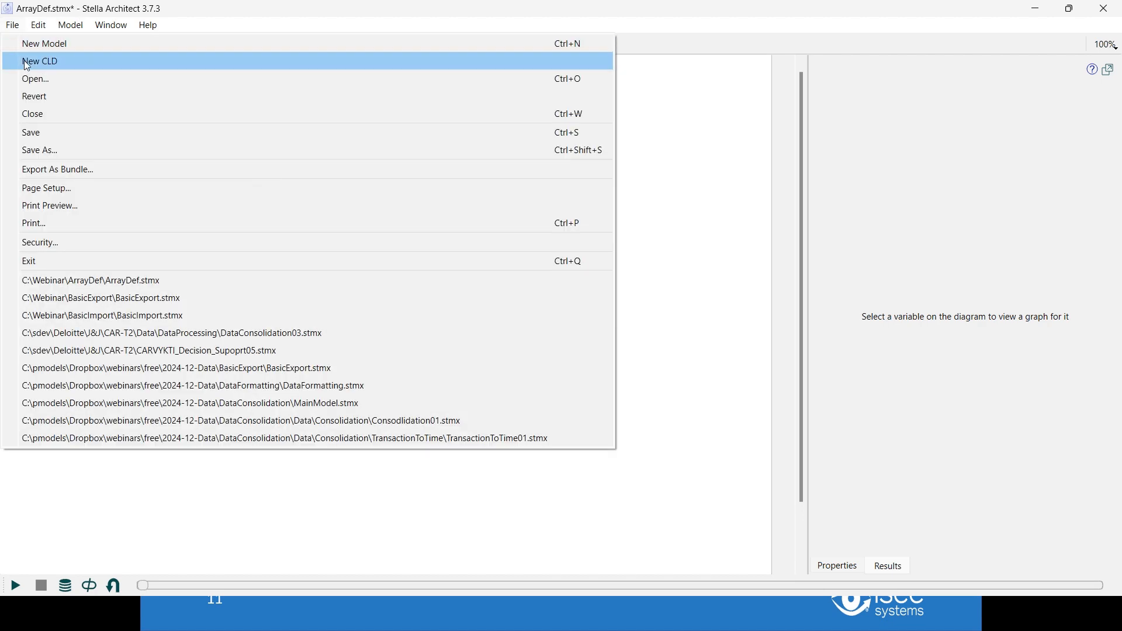
pyautogui.click(36, 113)
pyautogui.click(609, 318)
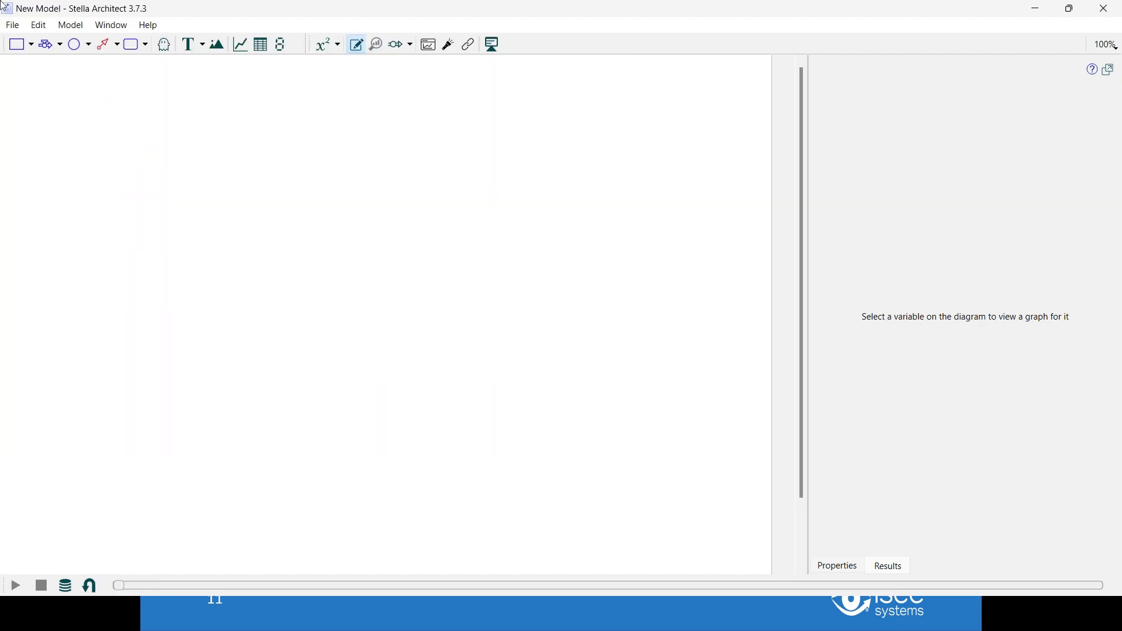
# Open DataAsModel.csv from the Webinar\DataAsModel folder as a model, listing all file types, and close the message log
pyautogui.click(11, 25)
pyautogui.click(37, 80)
pyautogui.click(241, 57)
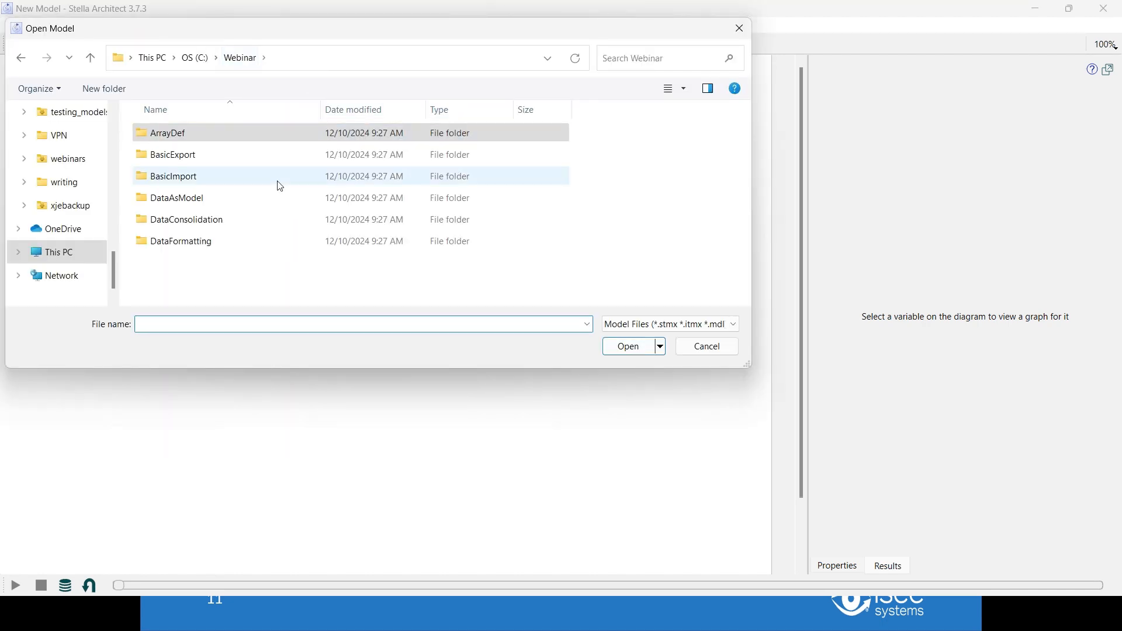
pyautogui.doubleClick(182, 199)
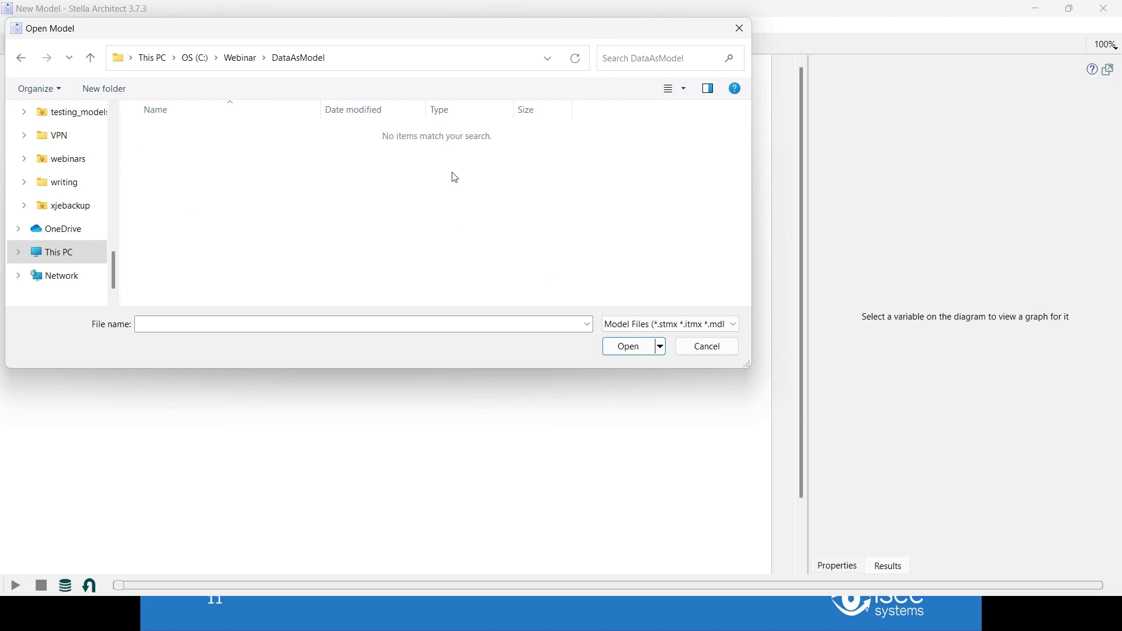
pyautogui.click(661, 322)
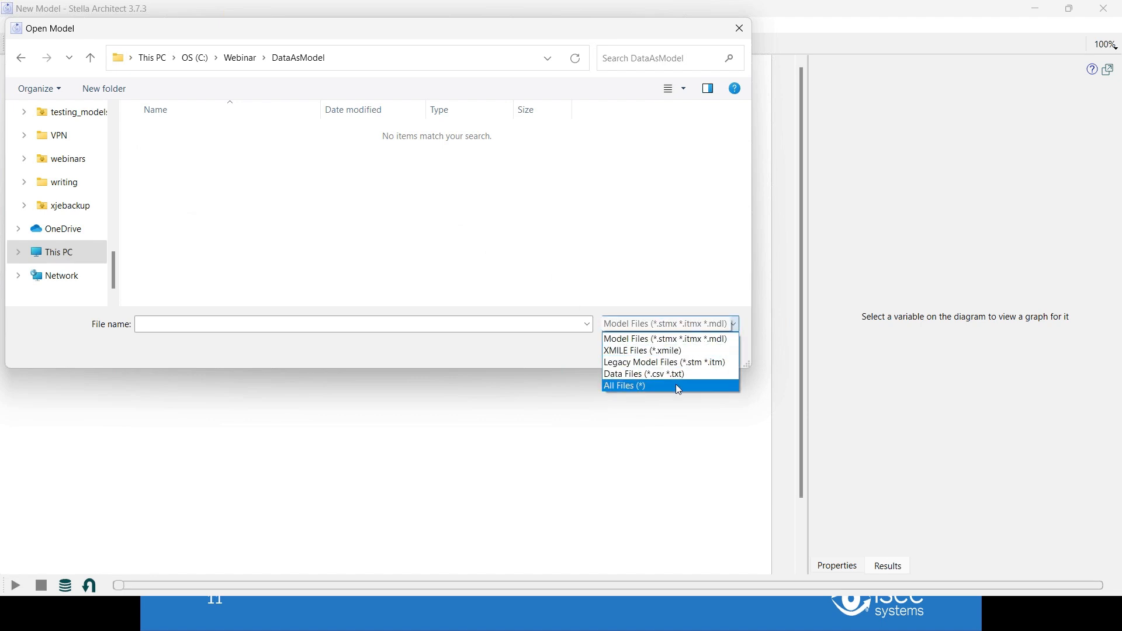
pyautogui.click(679, 387)
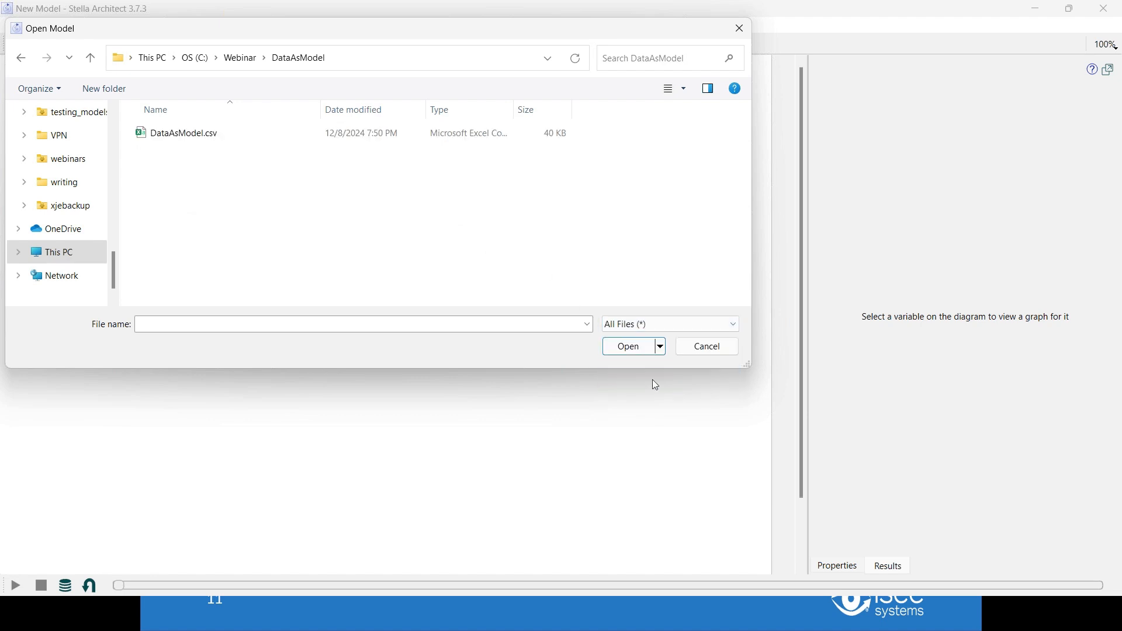
pyautogui.doubleClick(171, 135)
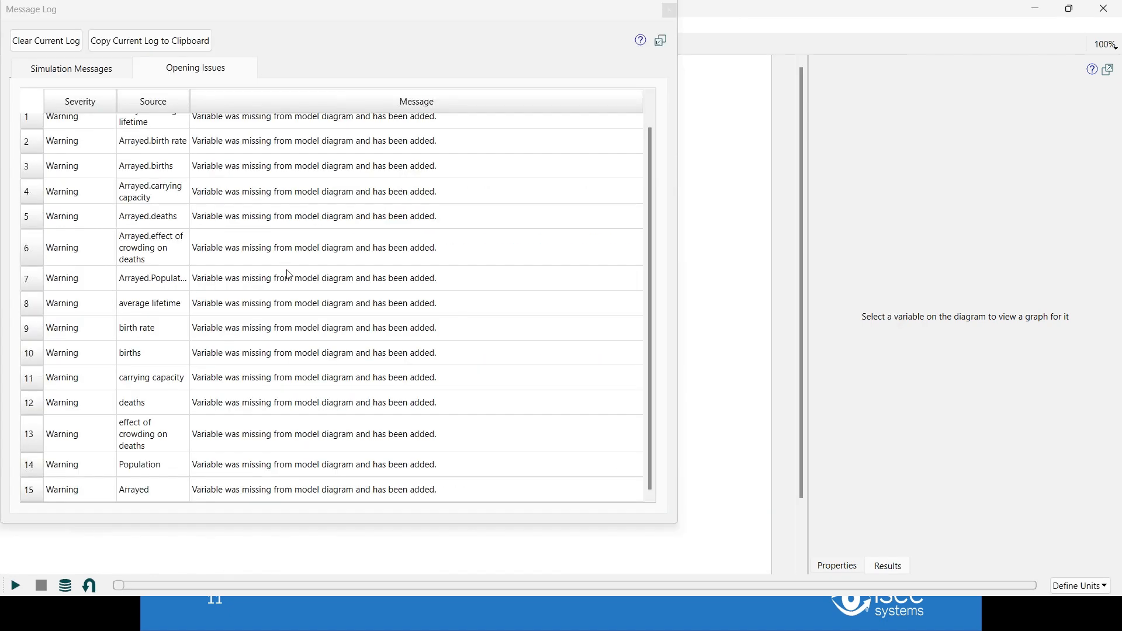
pyautogui.click(317, 27)
pyautogui.click(671, 11)
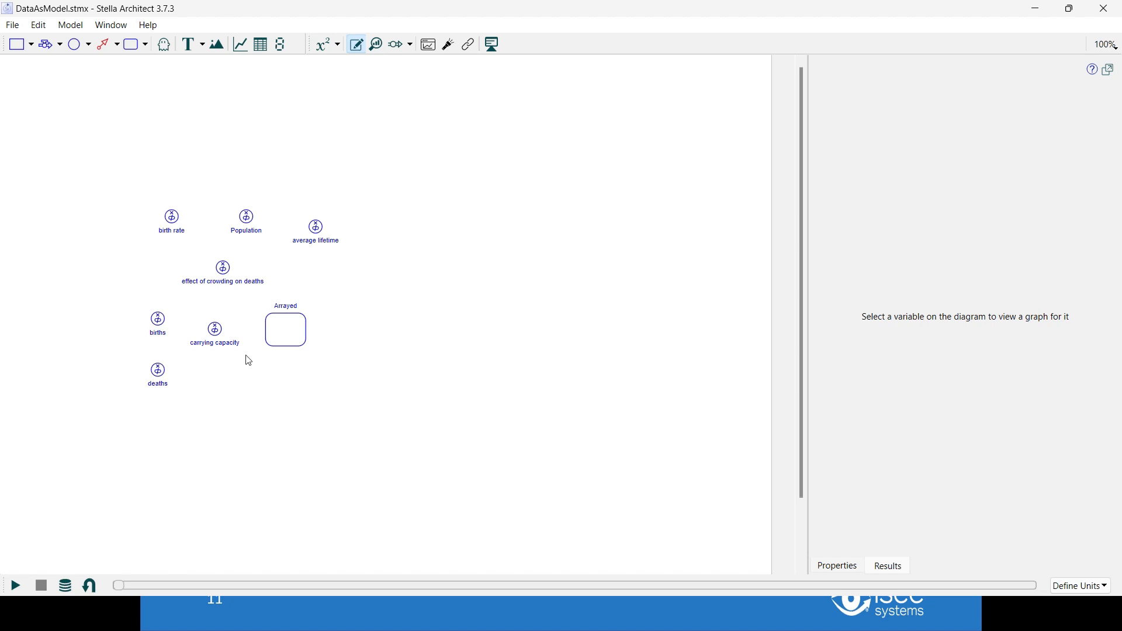
# Look at the variables inside the Arrayed module and return to the top-level diagram
pyautogui.doubleClick(273, 346)
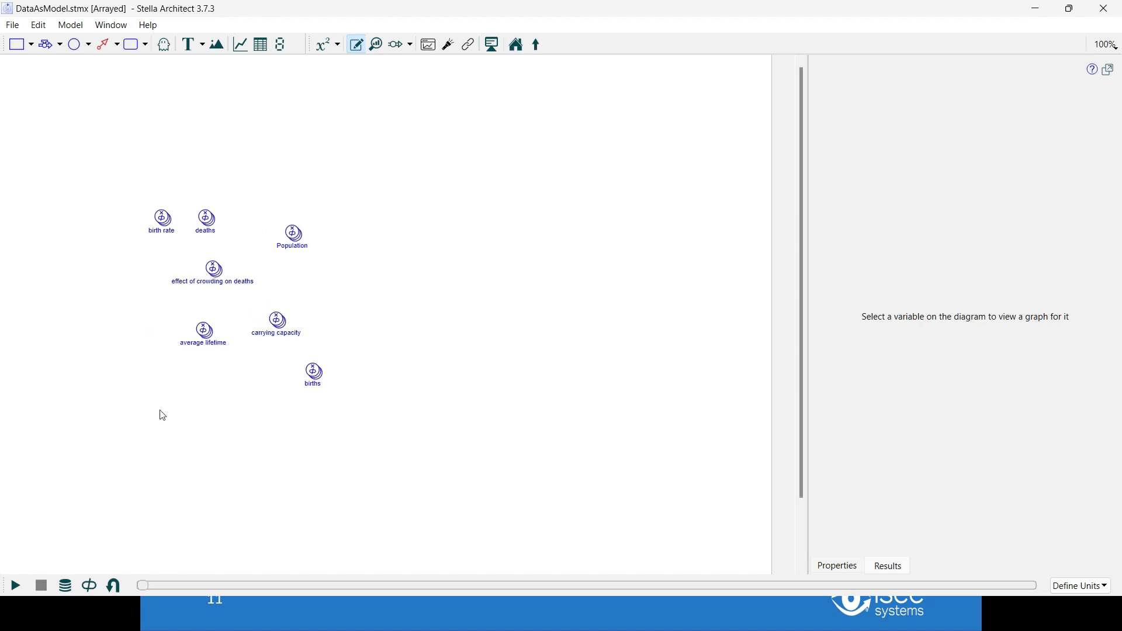
pyautogui.click(516, 45)
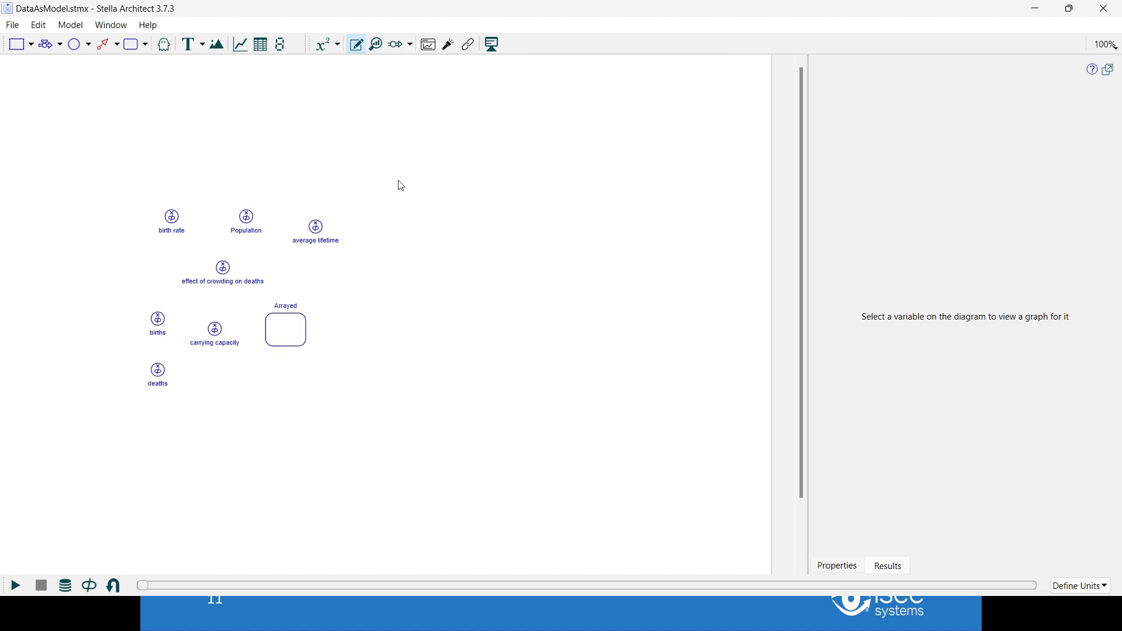
# Run the model and view result graphs for several top-level variables and for all variables in the Arrayed module together
pyautogui.click(16, 586)
pyautogui.click(230, 276)
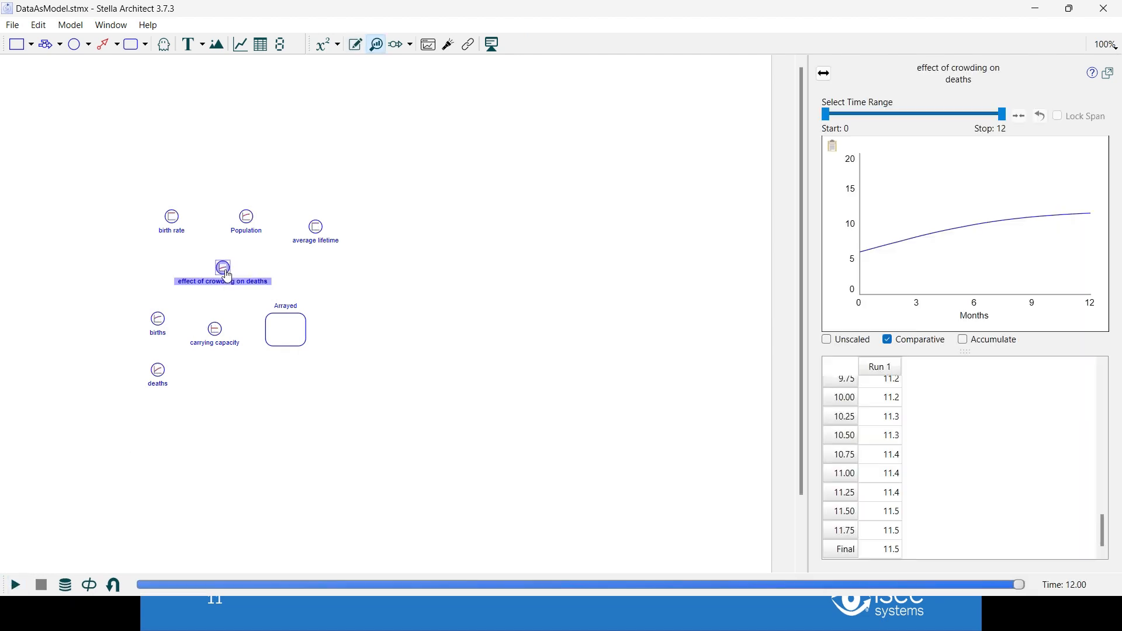
pyautogui.click(255, 228)
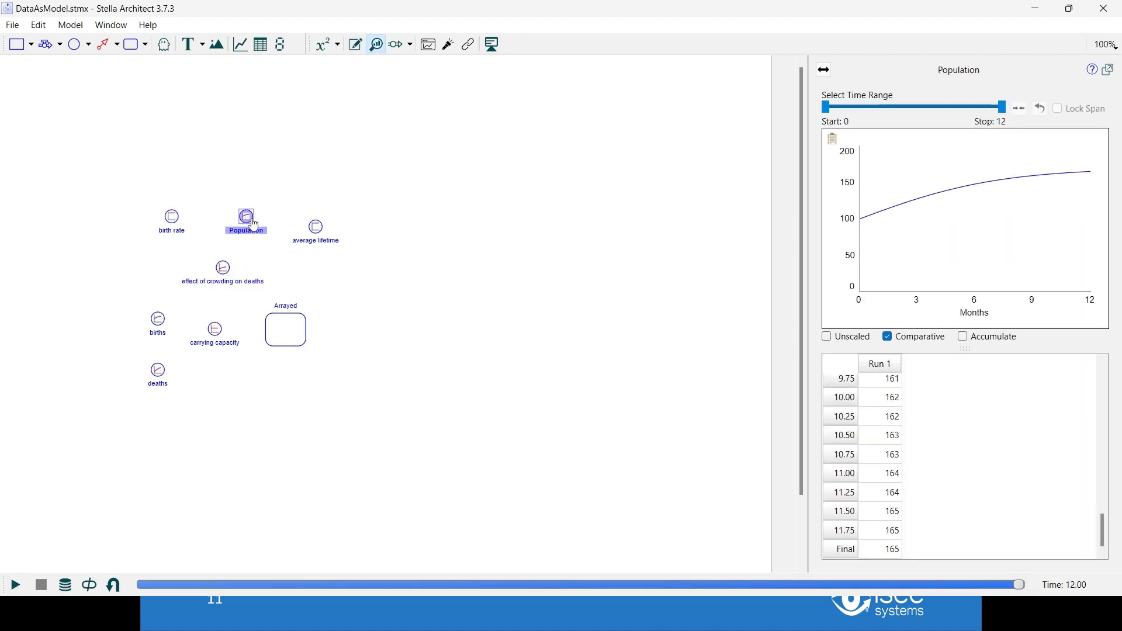
pyautogui.click(318, 231)
pyautogui.click(173, 221)
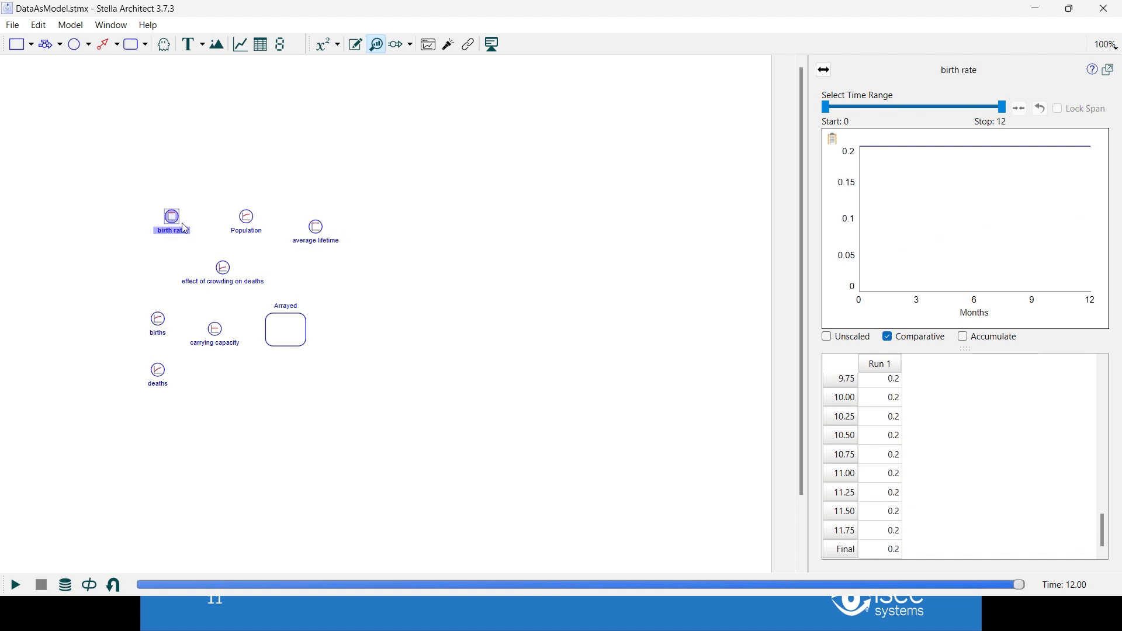
pyautogui.click(247, 220)
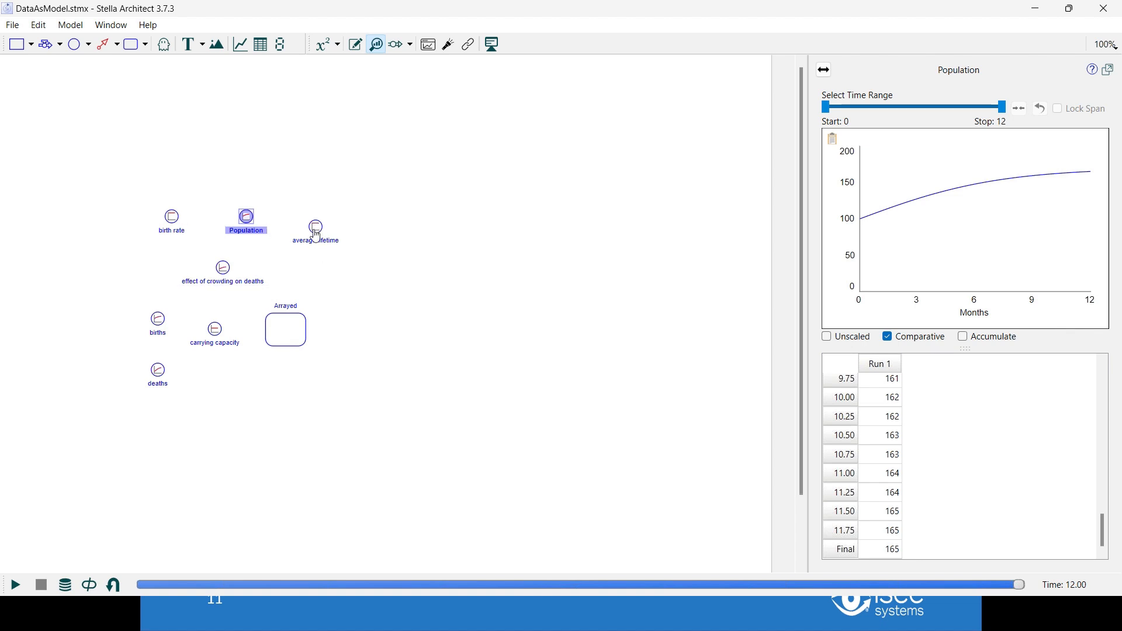
pyautogui.doubleClick(285, 328)
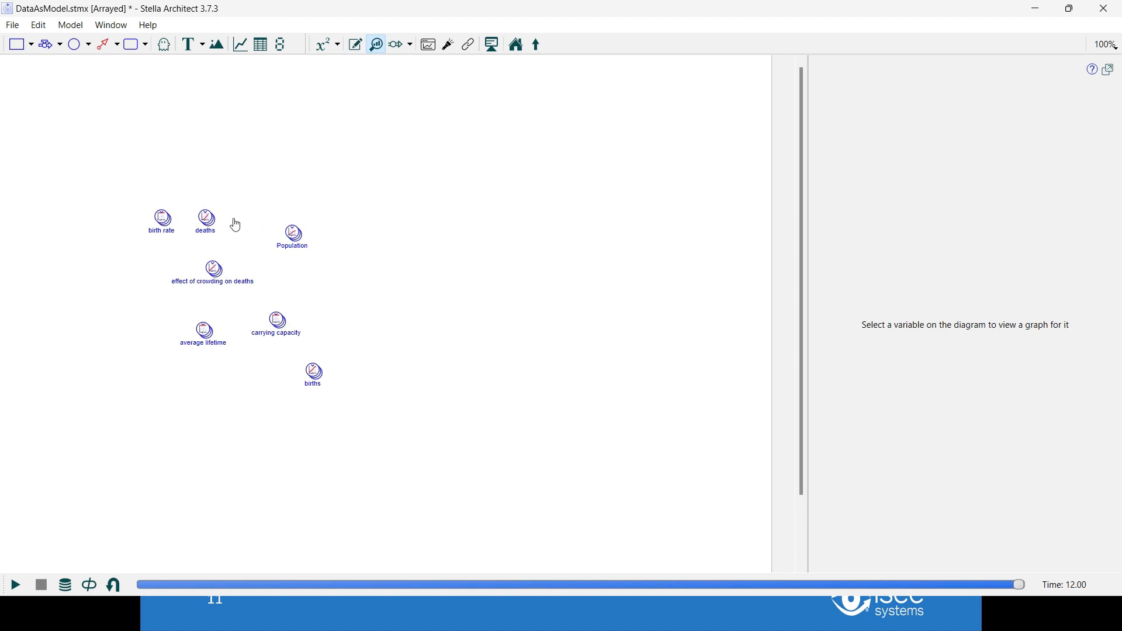
pyautogui.moveTo(118, 185); pyautogui.dragTo(387, 446)
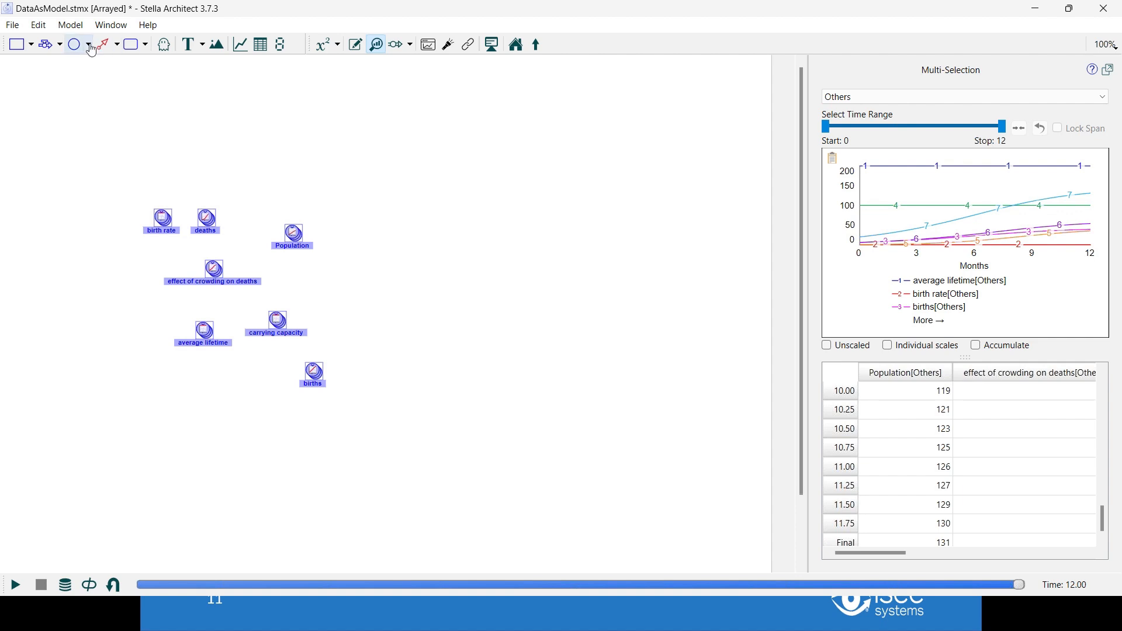
# Rename the array dimension Dimension 1 to Region in the Array Editor and accept the change
pyautogui.click(71, 25)
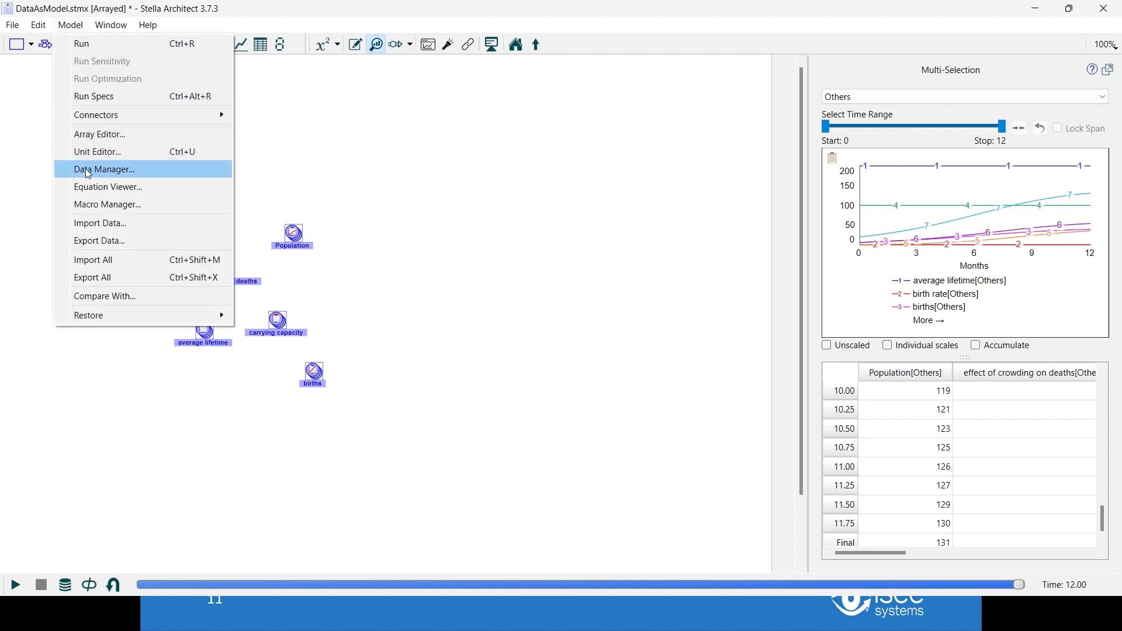
pyautogui.click(89, 134)
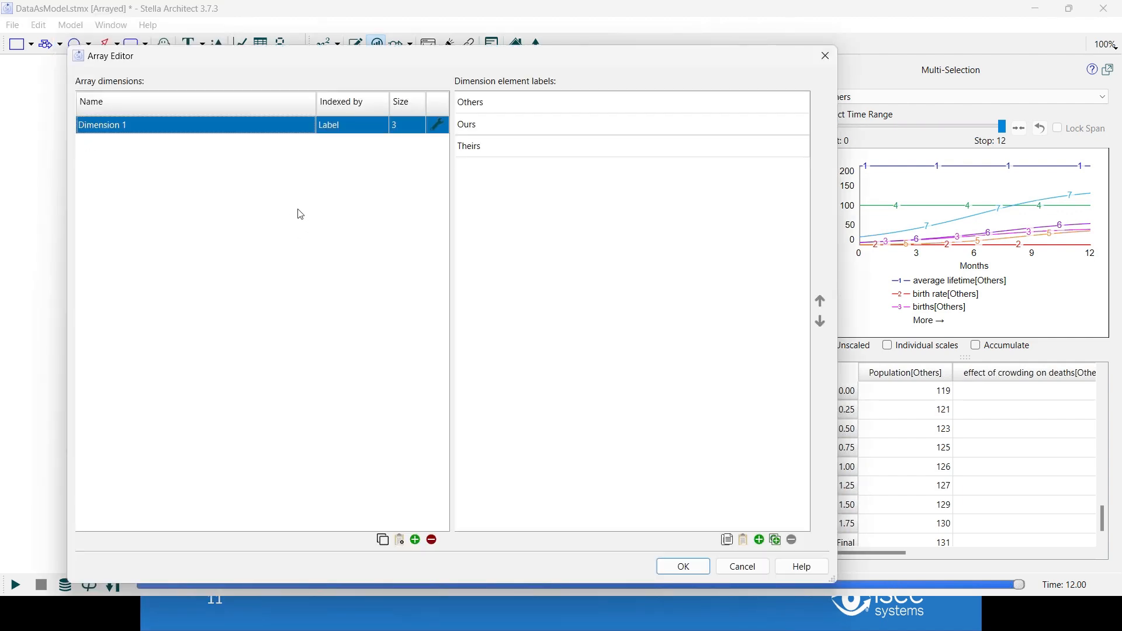
pyautogui.click(260, 125)
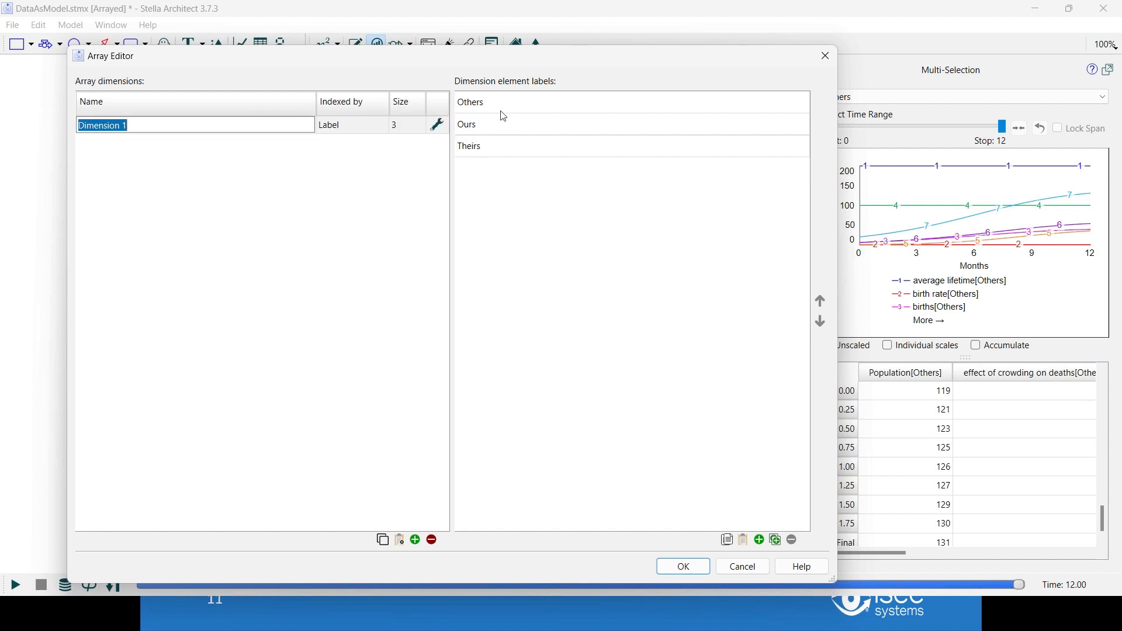
pyautogui.click(485, 153)
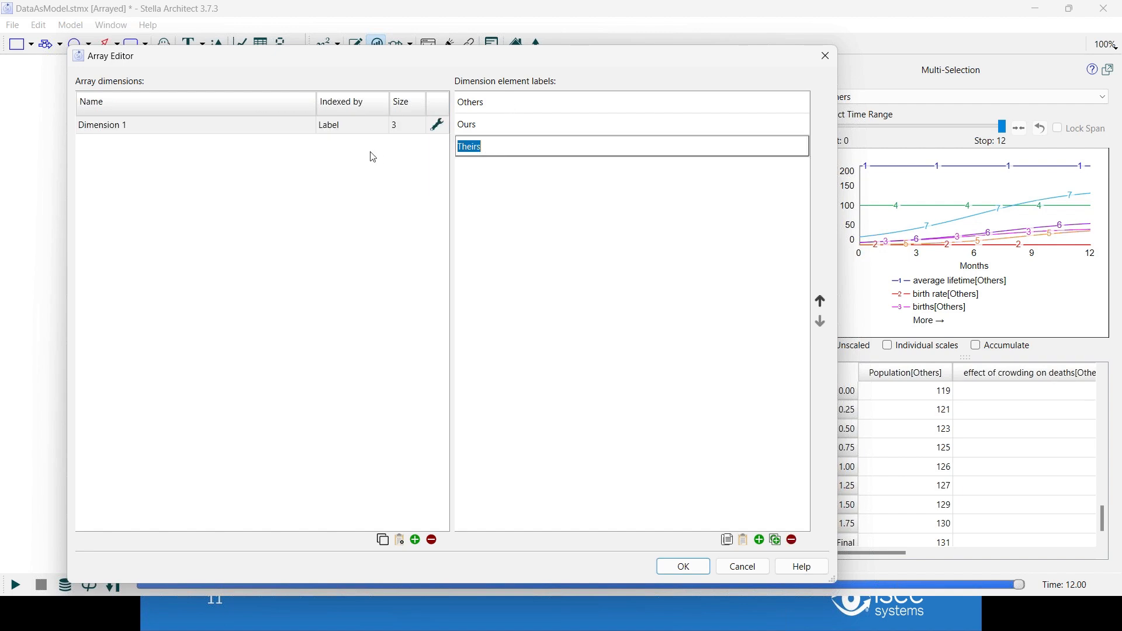
pyautogui.click(183, 132)
pyautogui.click(182, 132)
pyautogui.moveTo(79, 125); pyautogui.dragTo(144, 124)
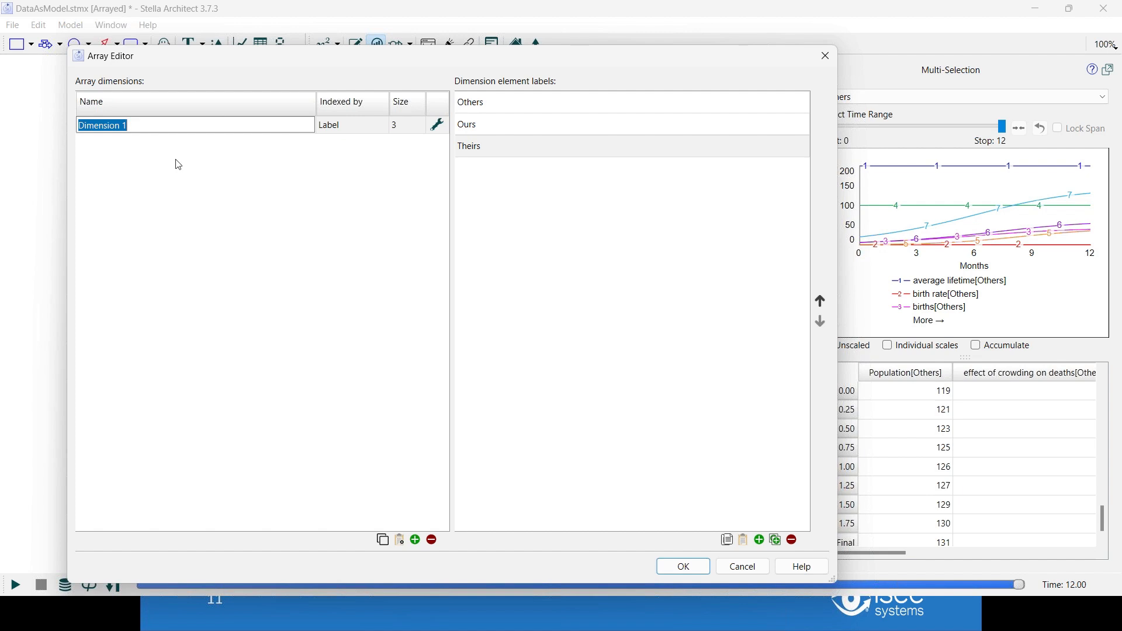
pyautogui.write('Stor')
pyautogui.press('BackSpace')
pyautogui.press('BackSpace')
pyautogui.press('BackSpace')
pyautogui.press('BackSpace')
pyautogui.press('BackSpace')
pyautogui.write('Region')
pyautogui.click(690, 570)
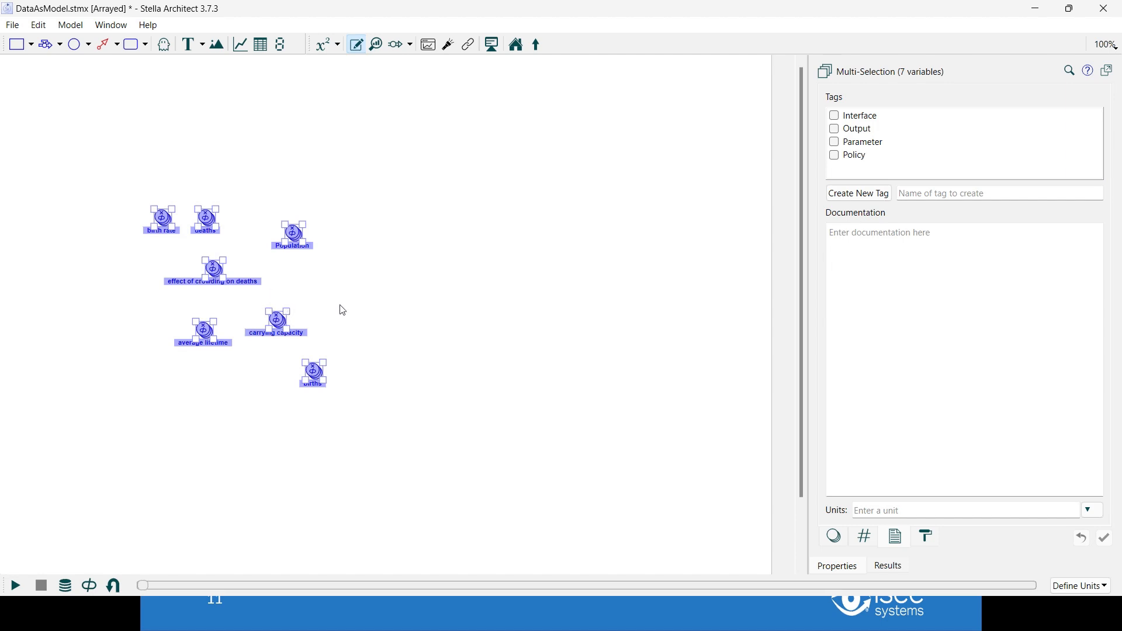
# Dismiss the import warnings on MainModel.stmx and browse to the Webinar\DataConsolidation\Data\Consolidation folder in File Explorer
pyautogui.hotkey('alt', 'Tab')
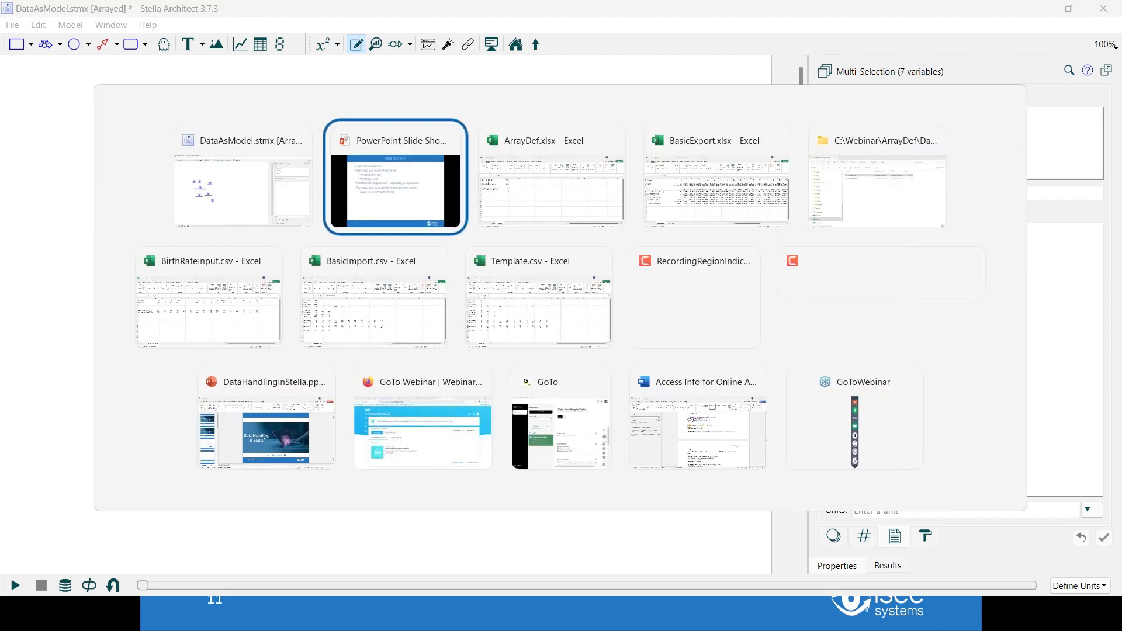
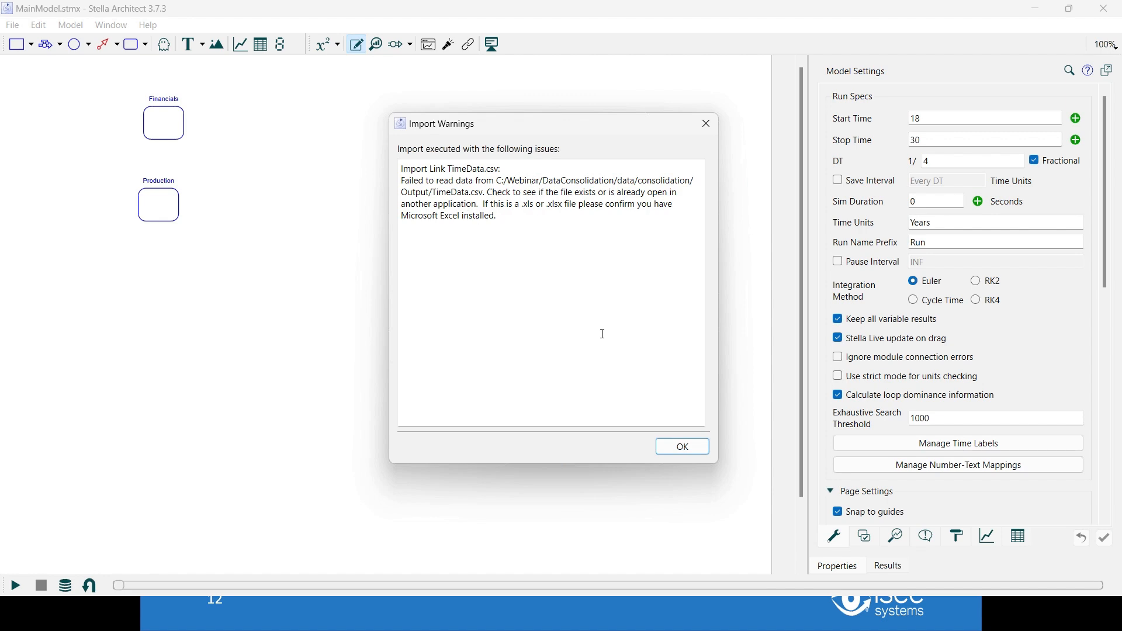
pyautogui.click(678, 449)
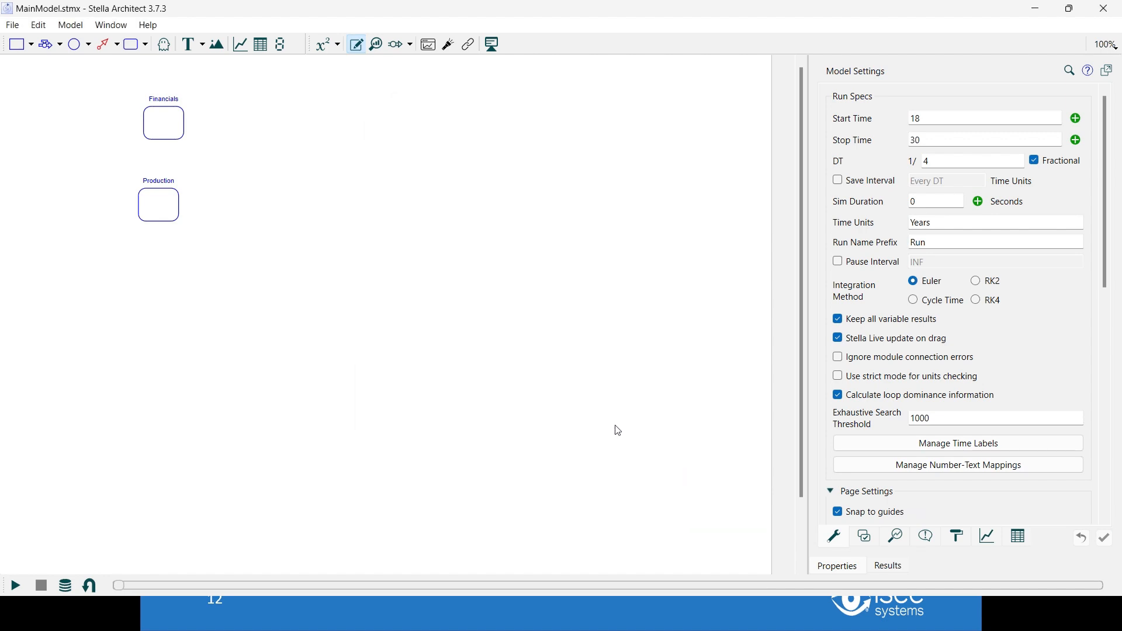
pyautogui.hotkey('alt', 'Tab')
pyautogui.press('Tab')
pyautogui.press('Tab')
pyautogui.press('Tab')
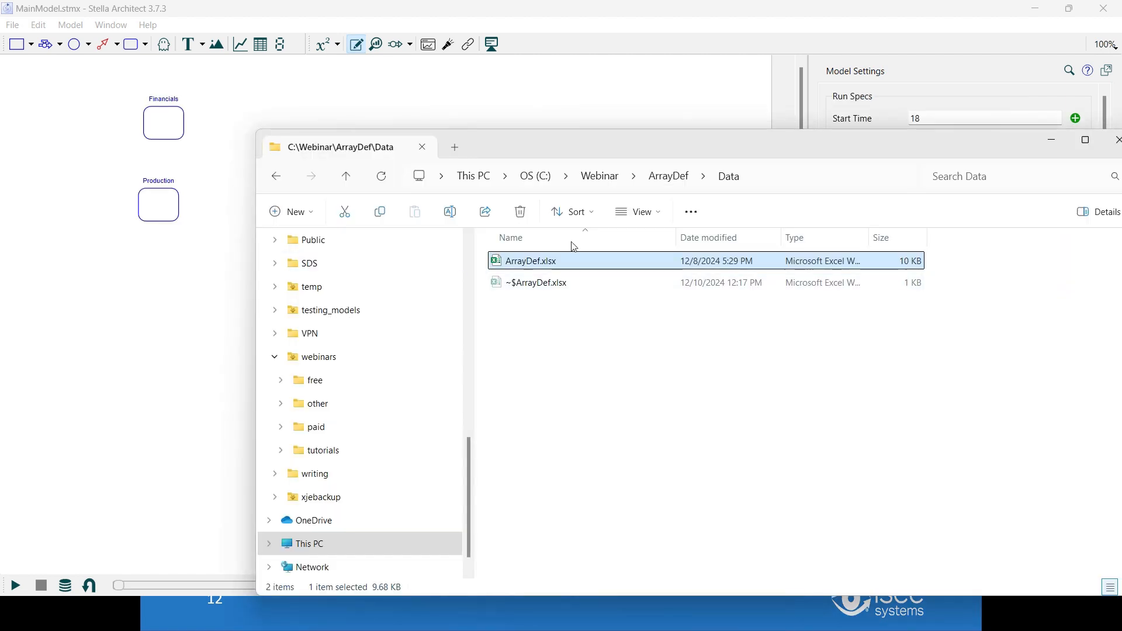
pyautogui.click(600, 176)
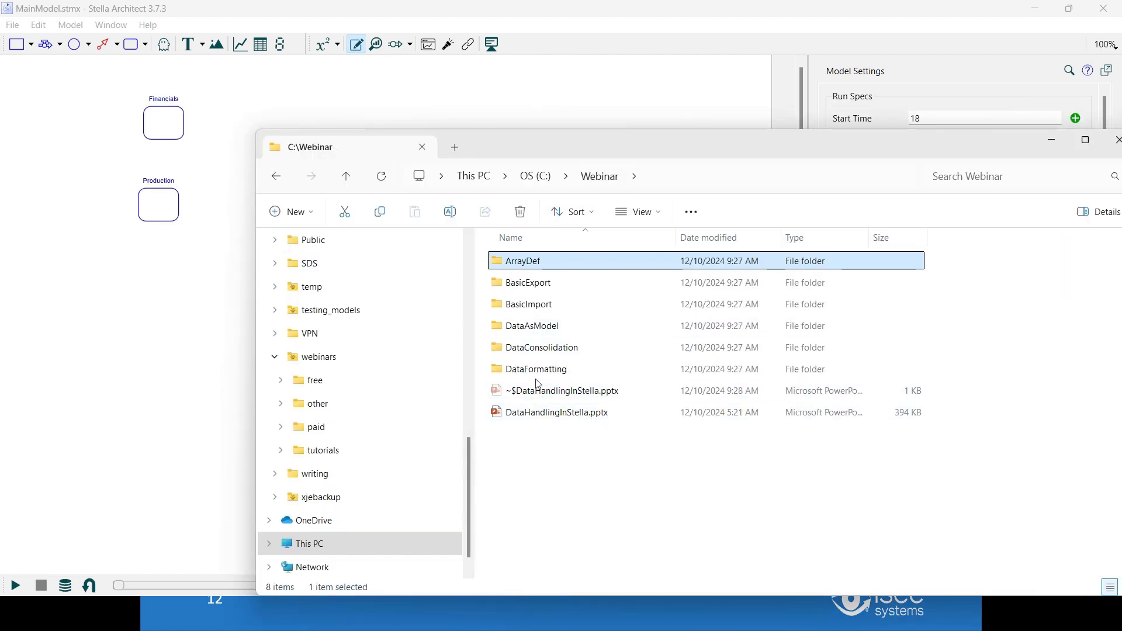
pyautogui.doubleClick(531, 349)
pyautogui.doubleClick(514, 264)
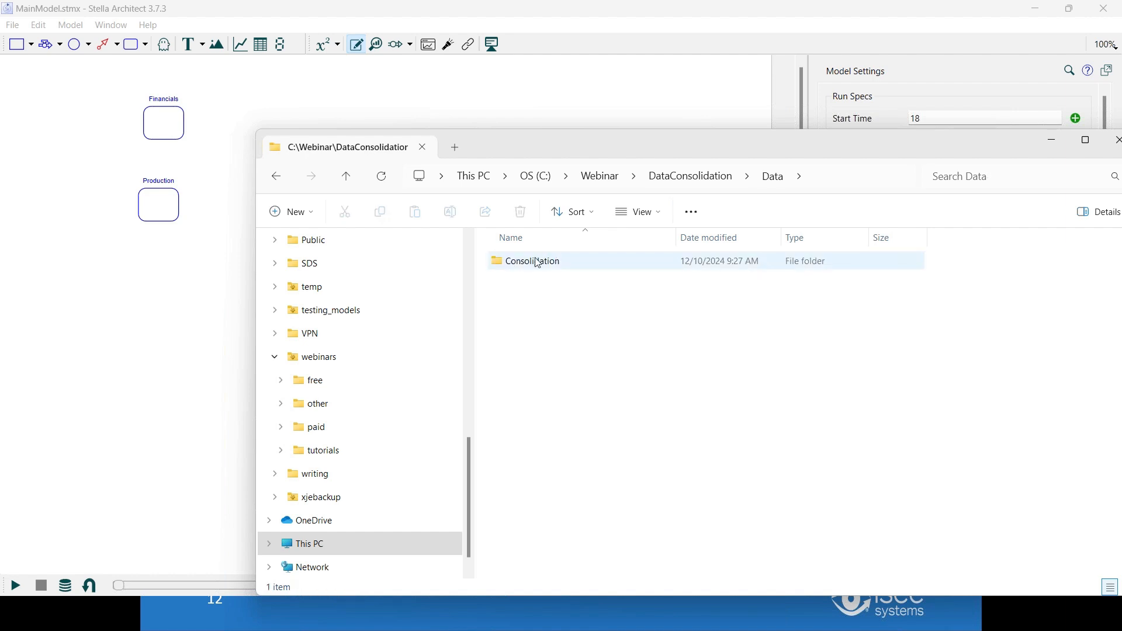
pyautogui.click(519, 269)
pyautogui.doubleClick(520, 269)
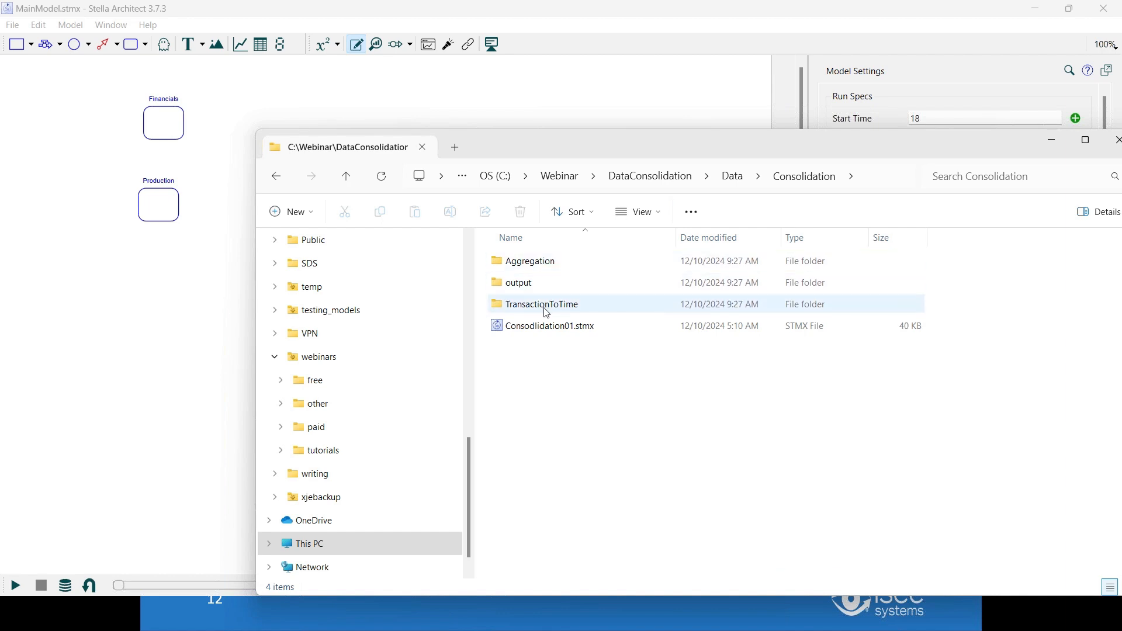
pyautogui.moveTo(547, 308)
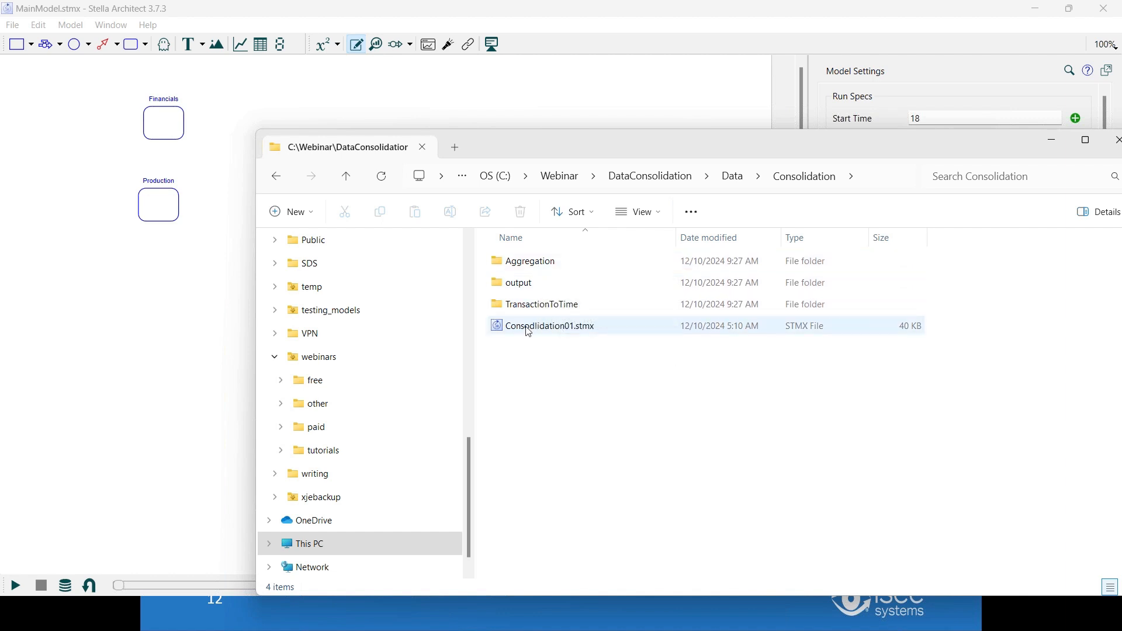
# Open ProductionDetail.csv from the Aggregation\Input folder in Excel and widen column A to show the full variable names
pyautogui.doubleClick(530, 270)
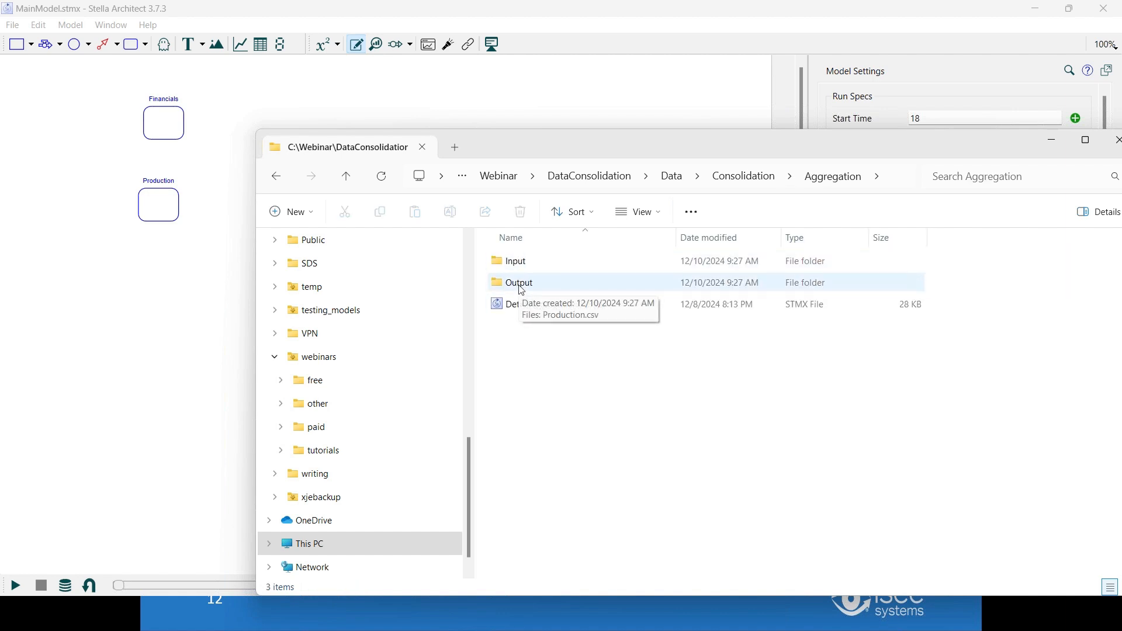
pyautogui.click(548, 306)
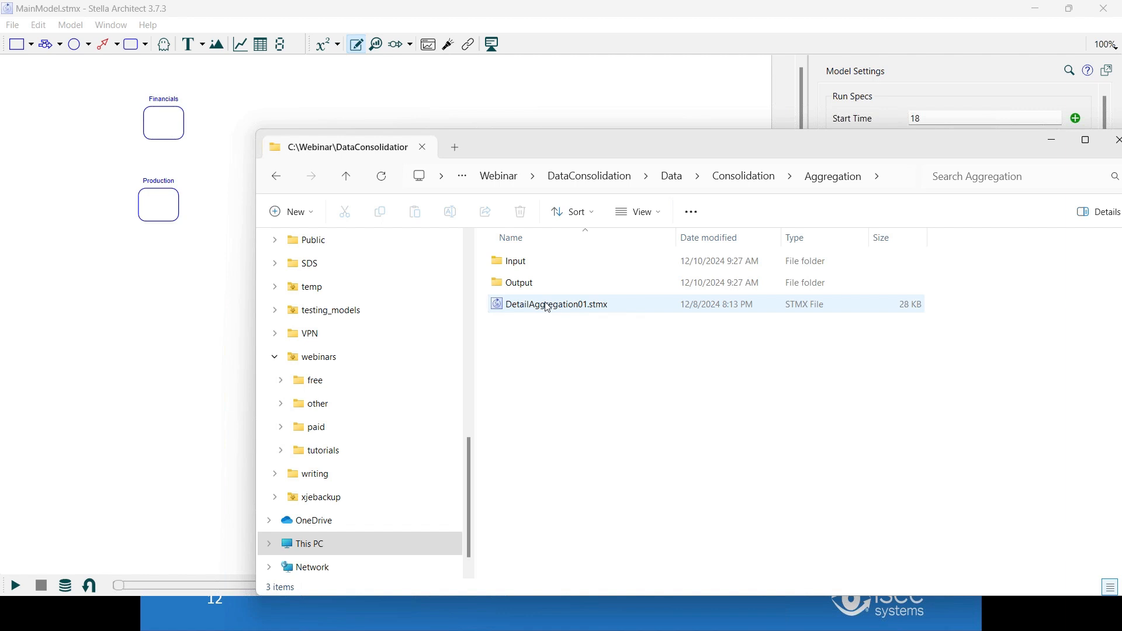
pyautogui.doubleClick(518, 261)
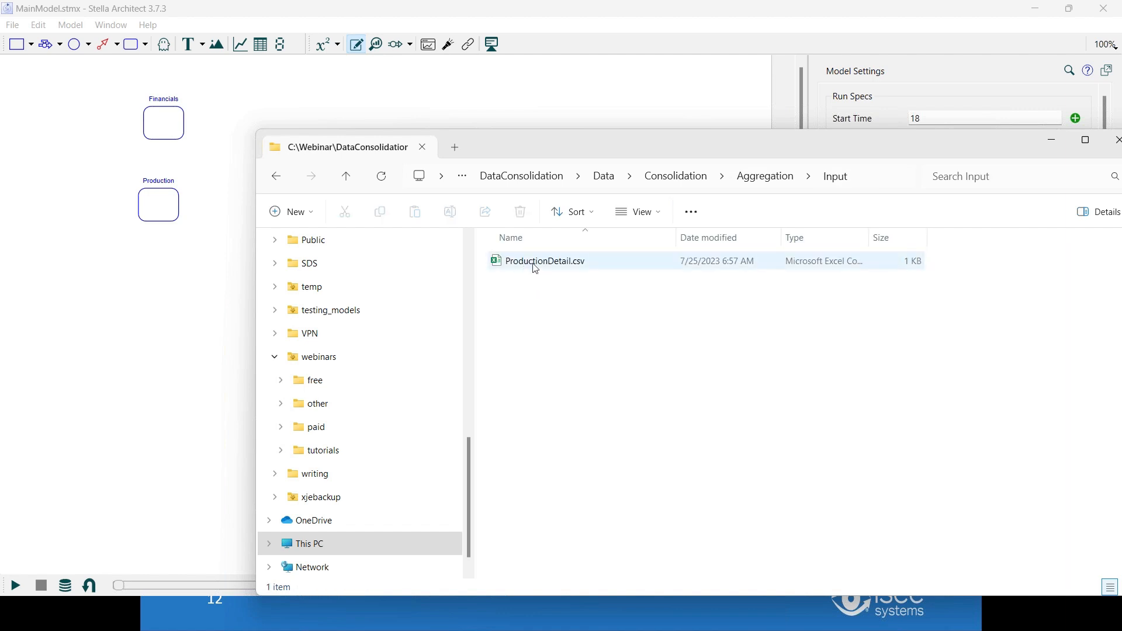
pyautogui.doubleClick(536, 269)
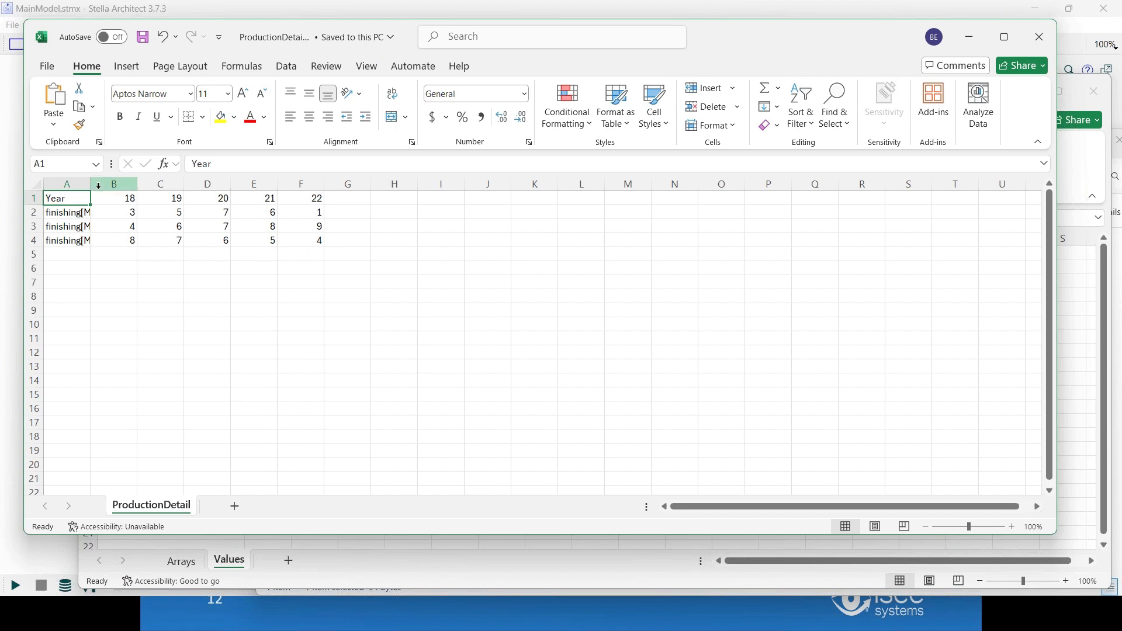
pyautogui.moveTo(91, 186); pyautogui.dragTo(168, 186)
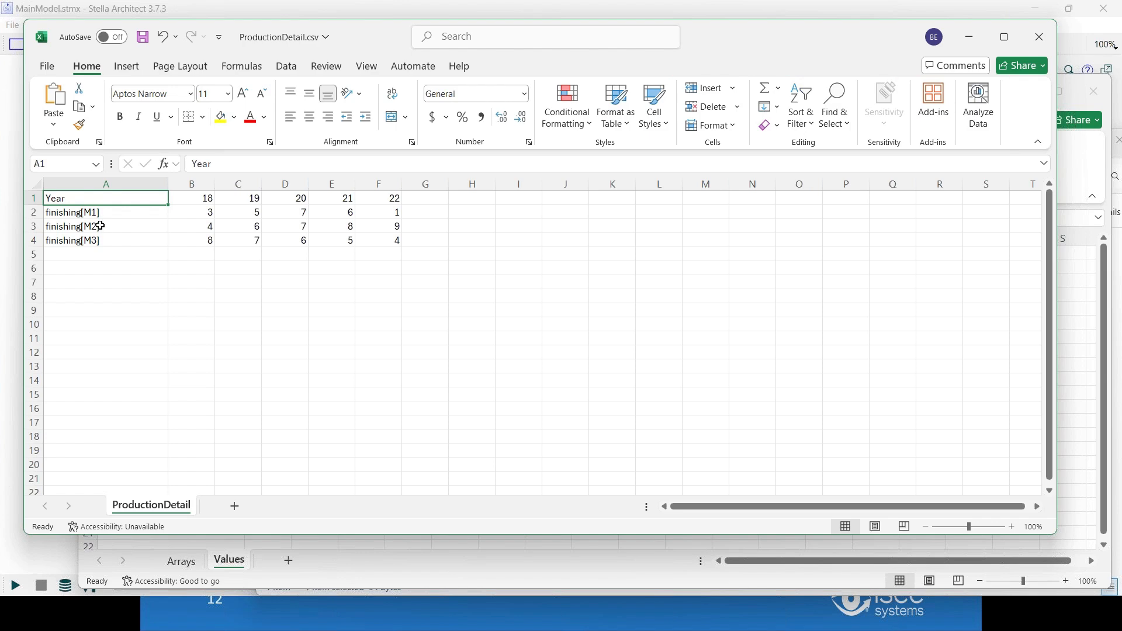
# Switch back to Stella Architect and open DetailAggregation01.stmx from the Data\Consolidation\Aggregation folder
pyautogui.hotkey('alt', 'Tab')
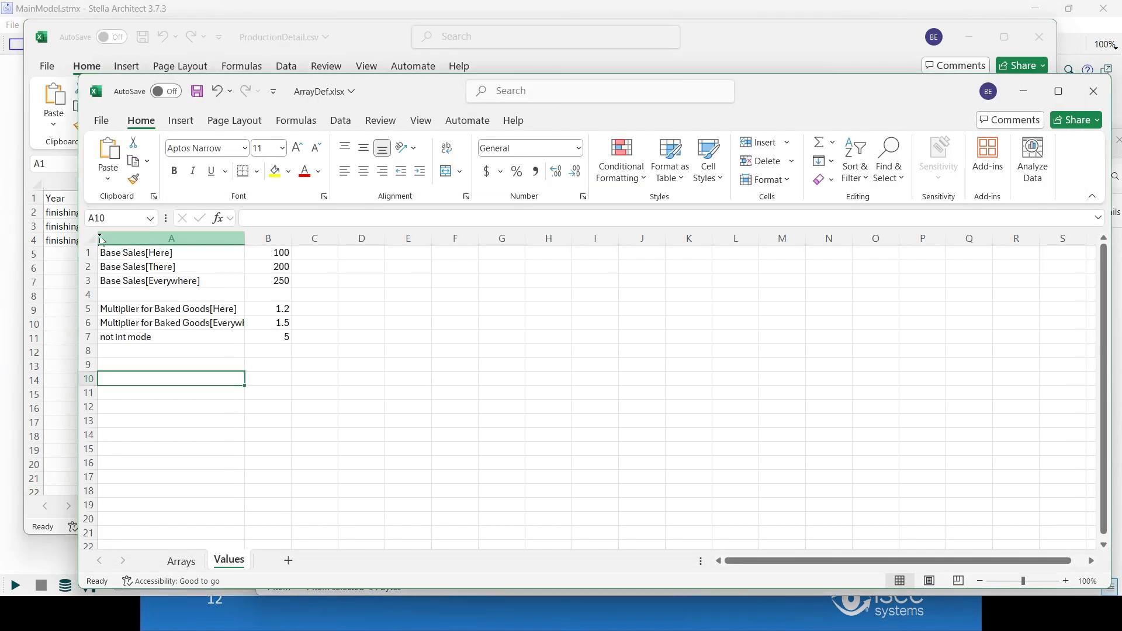
pyautogui.hotkey('alt', 'Tab')
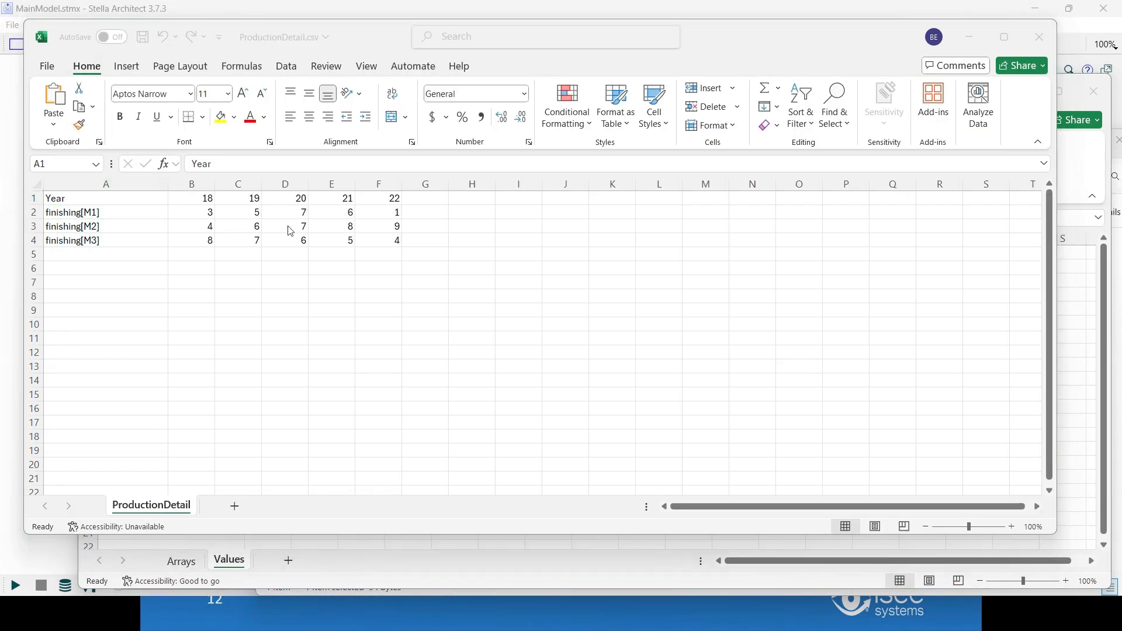
pyautogui.hotkey('alt', 'Tab')
pyautogui.hotkey('alt', 'Tab')
pyautogui.hotkey('alt', 'Tab')
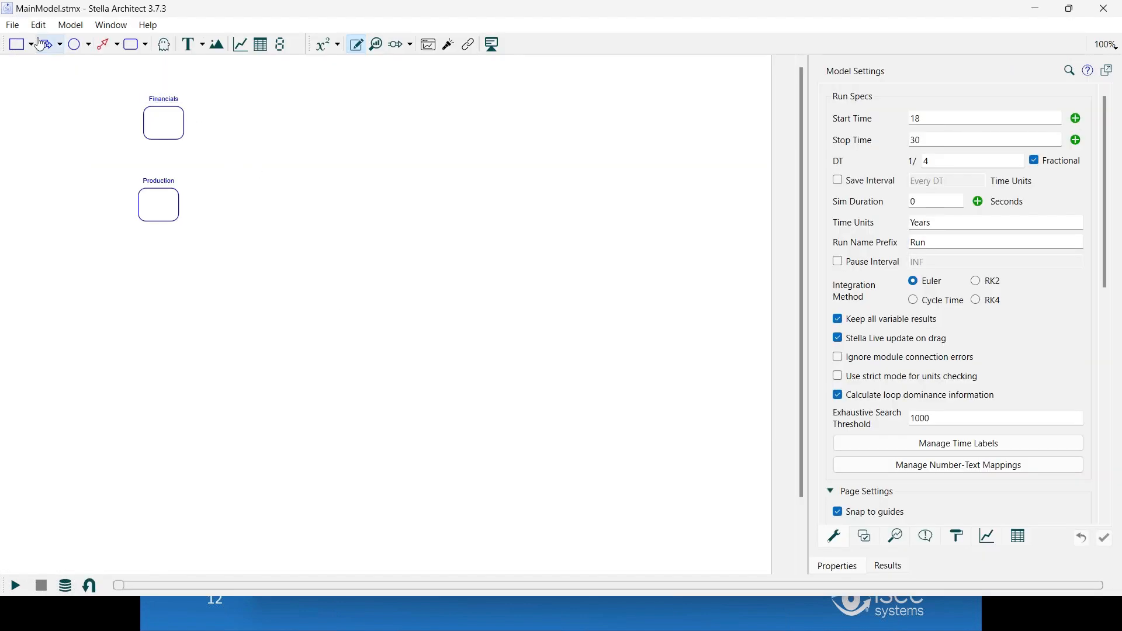
pyautogui.click(12, 25)
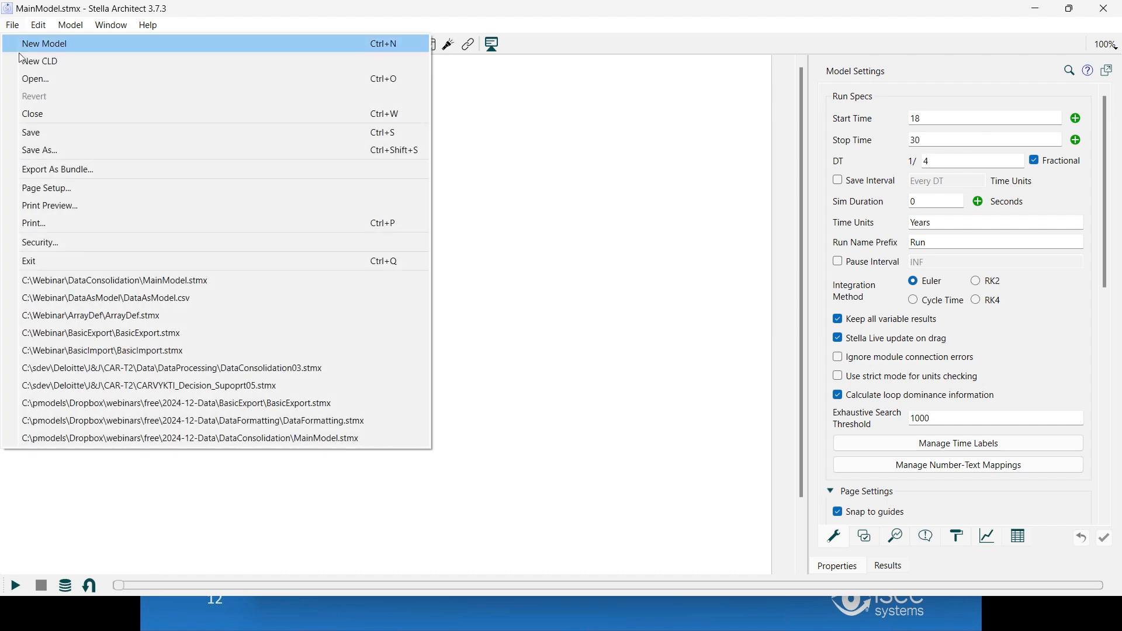
pyautogui.click(32, 81)
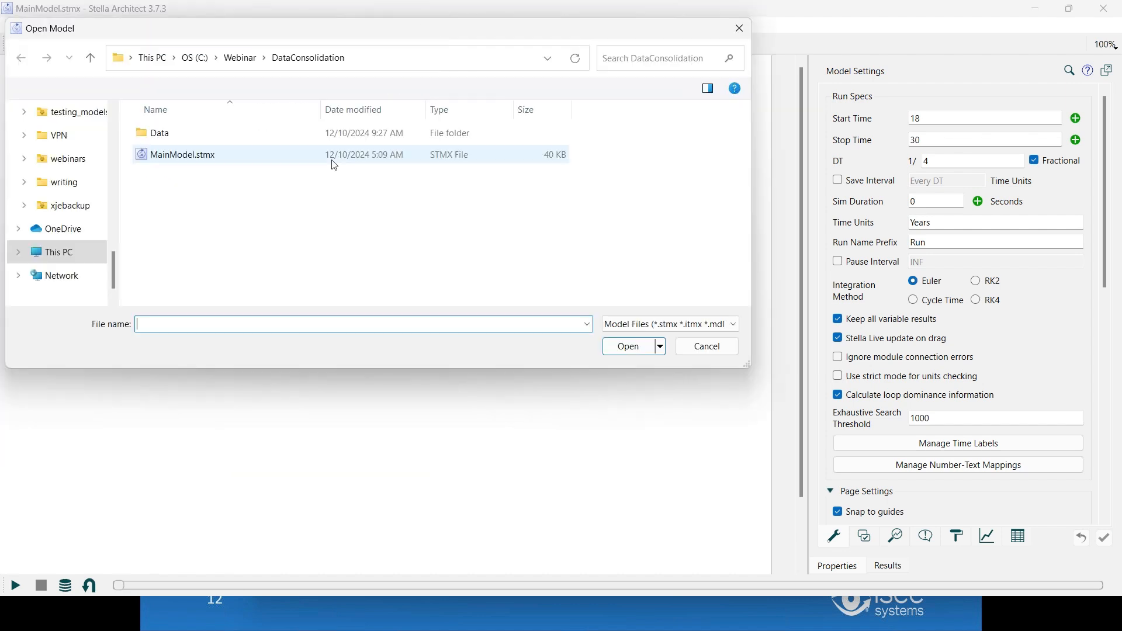
pyautogui.doubleClick(165, 139)
pyautogui.doubleClick(176, 142)
pyautogui.doubleClick(176, 138)
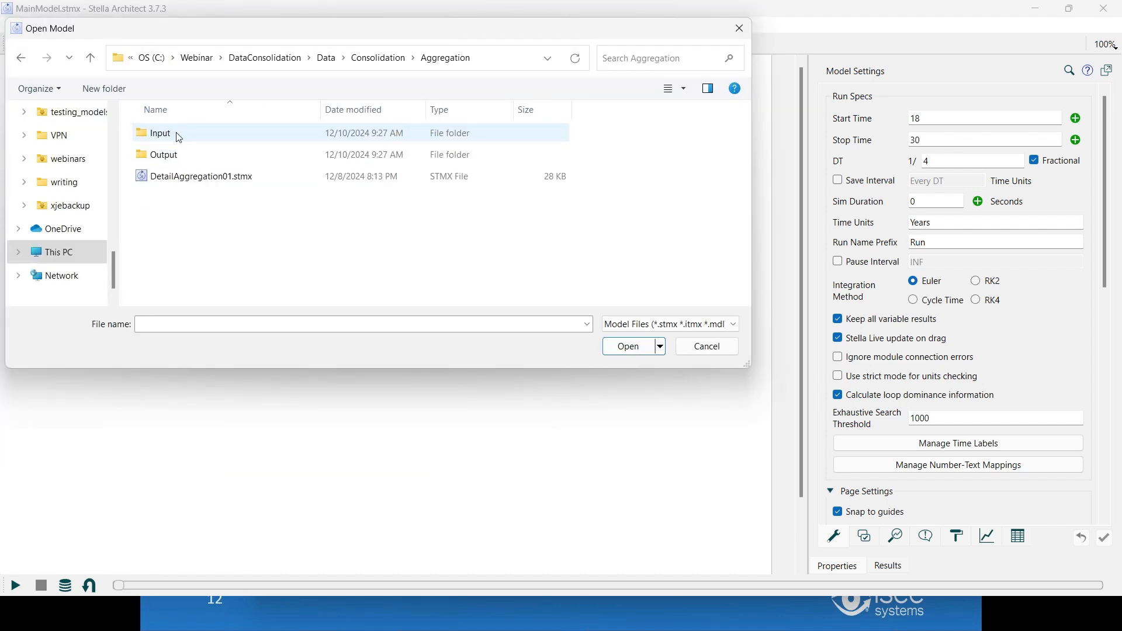
pyautogui.doubleClick(179, 180)
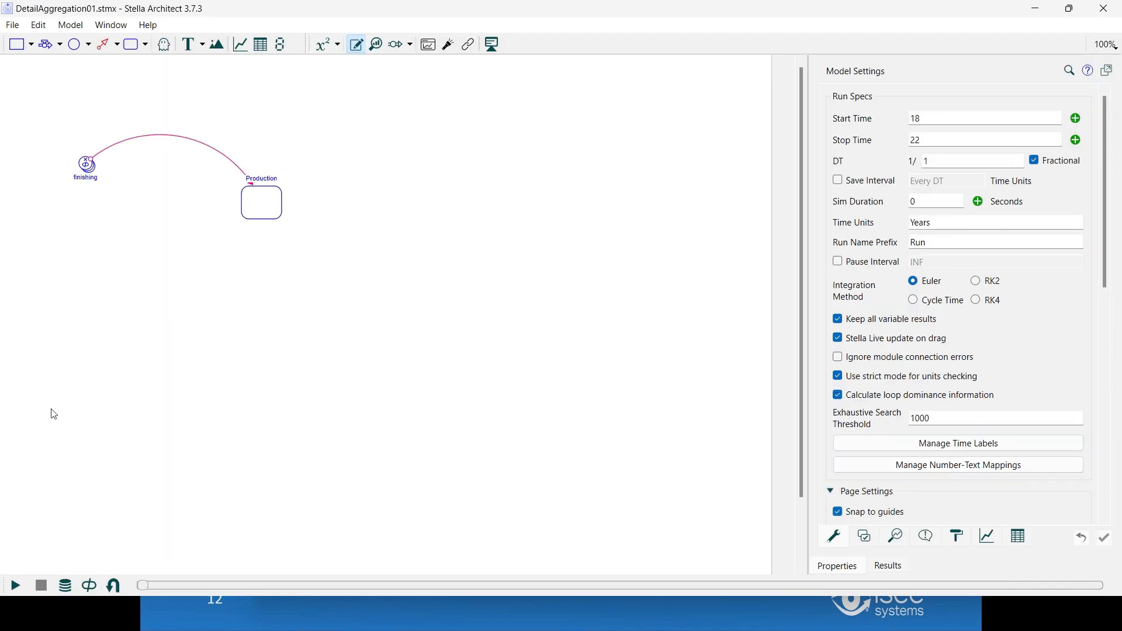
# Run the model and view the results of the top-level finishing variable and of finishing inside the Production module
pyautogui.click(16, 587)
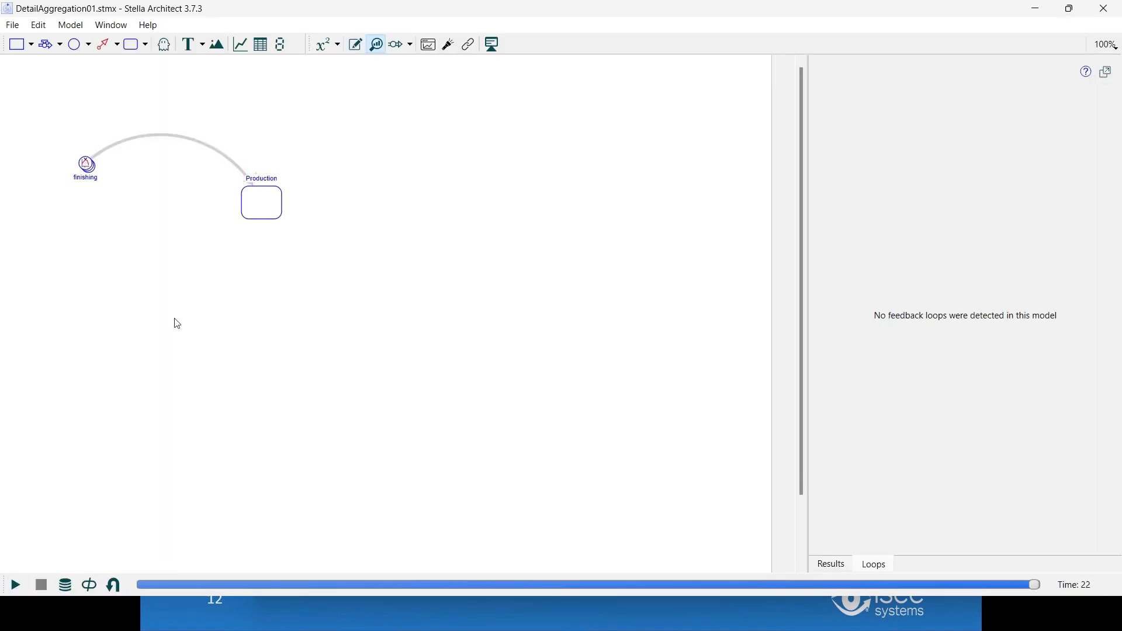
pyautogui.click(87, 165)
pyautogui.click(838, 565)
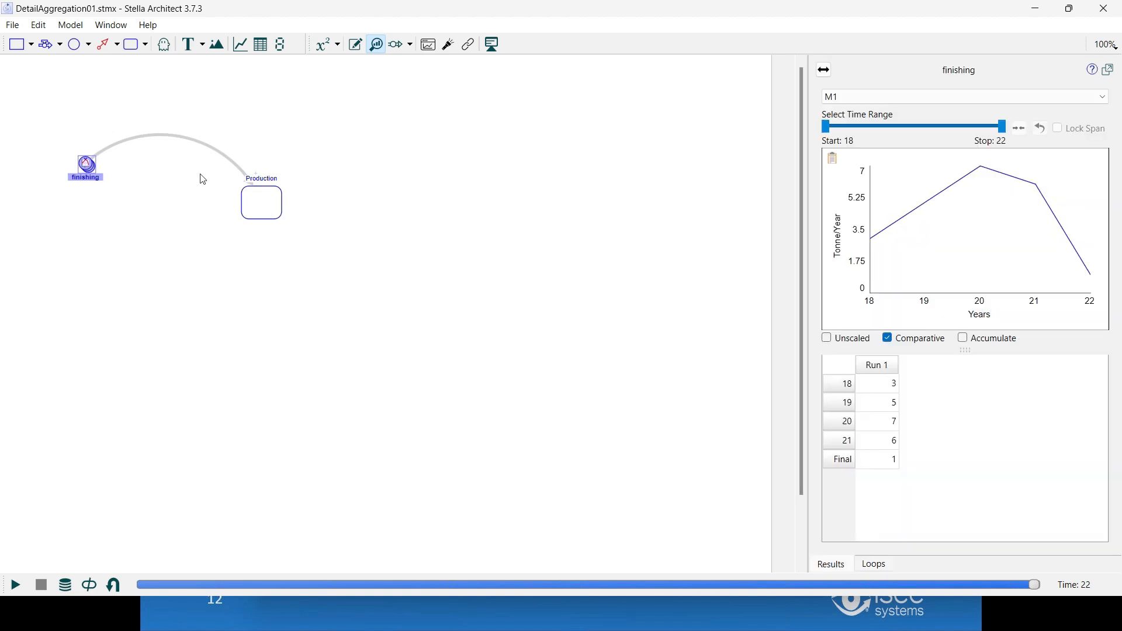
pyautogui.doubleClick(267, 215)
pyautogui.click(246, 170)
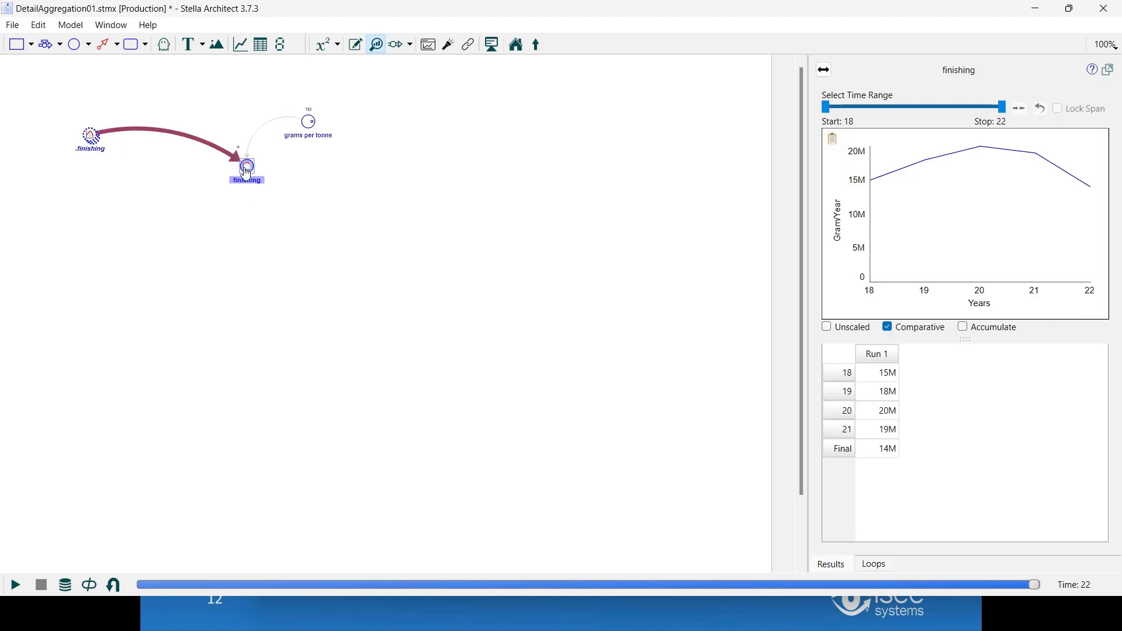
pyautogui.click(314, 182)
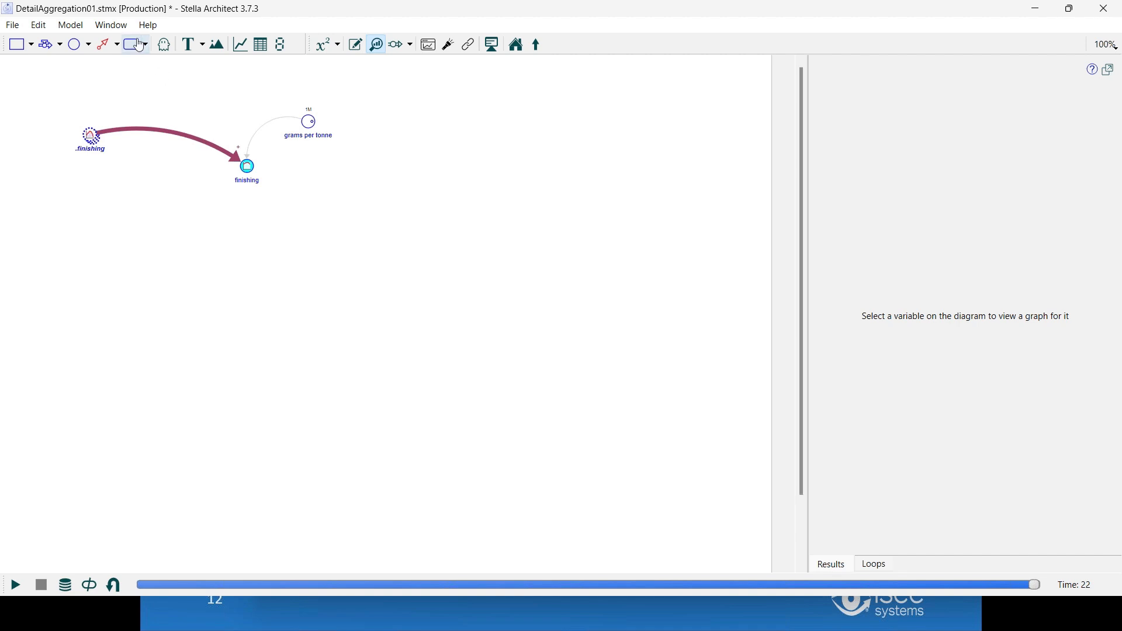
# Run the Production.csv export link in the Model Exports dialog and accept the dialog
pyautogui.click(71, 26)
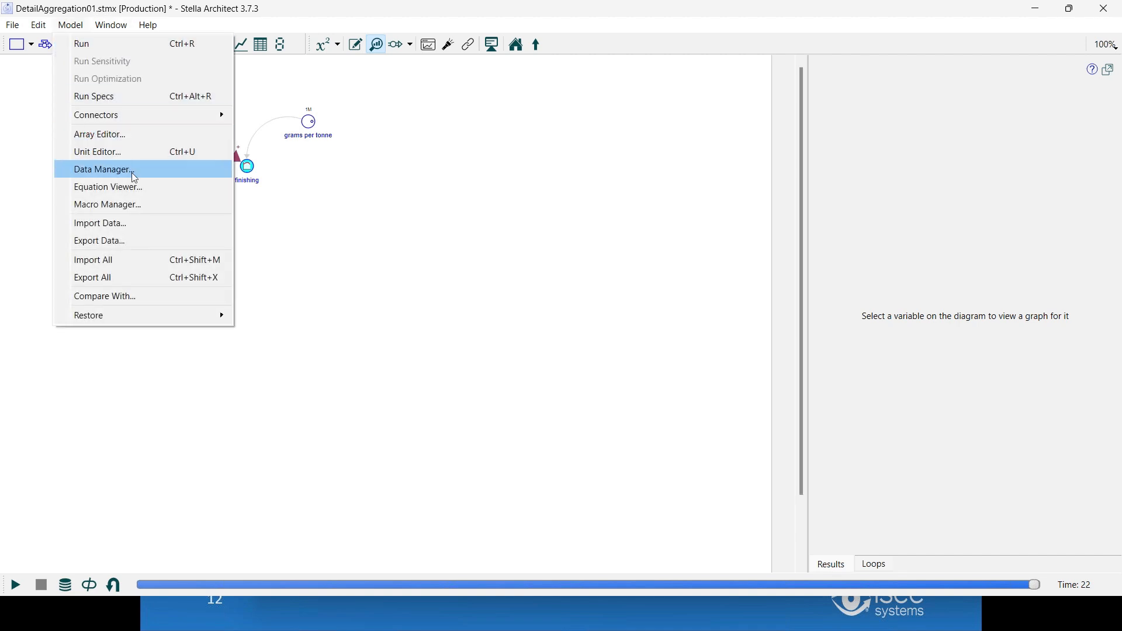
pyautogui.click(138, 241)
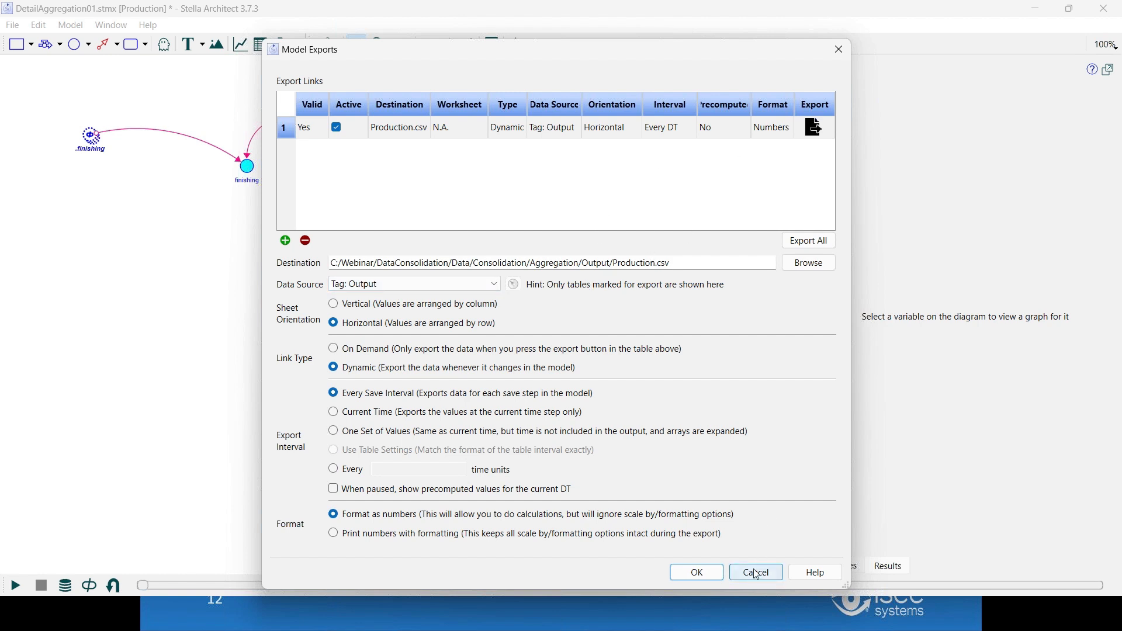
pyautogui.click(816, 128)
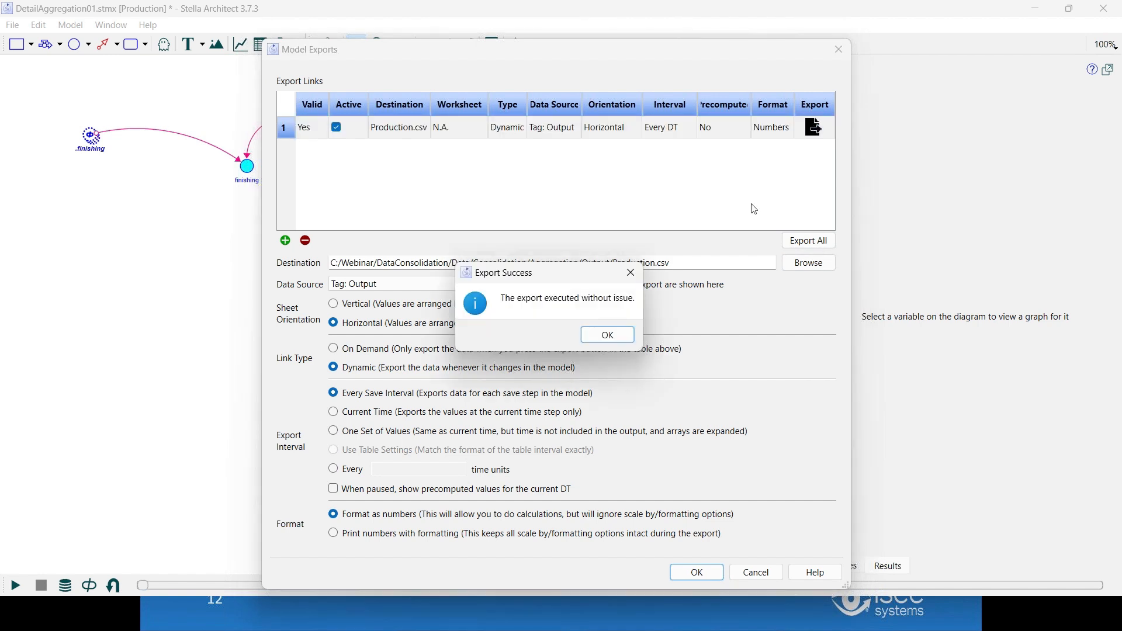
pyautogui.click(608, 335)
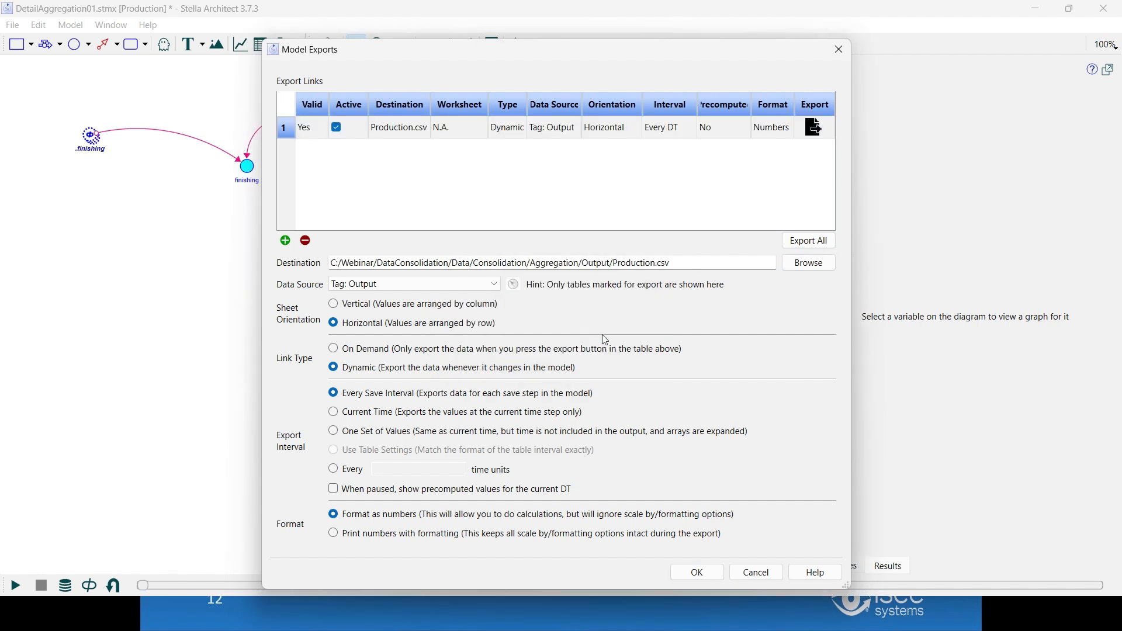
pyautogui.click(700, 574)
# Switch to File Explorer and go to the TransactionToTime folder inside Consolidation
pyautogui.hotkey('alt', 'Tab')
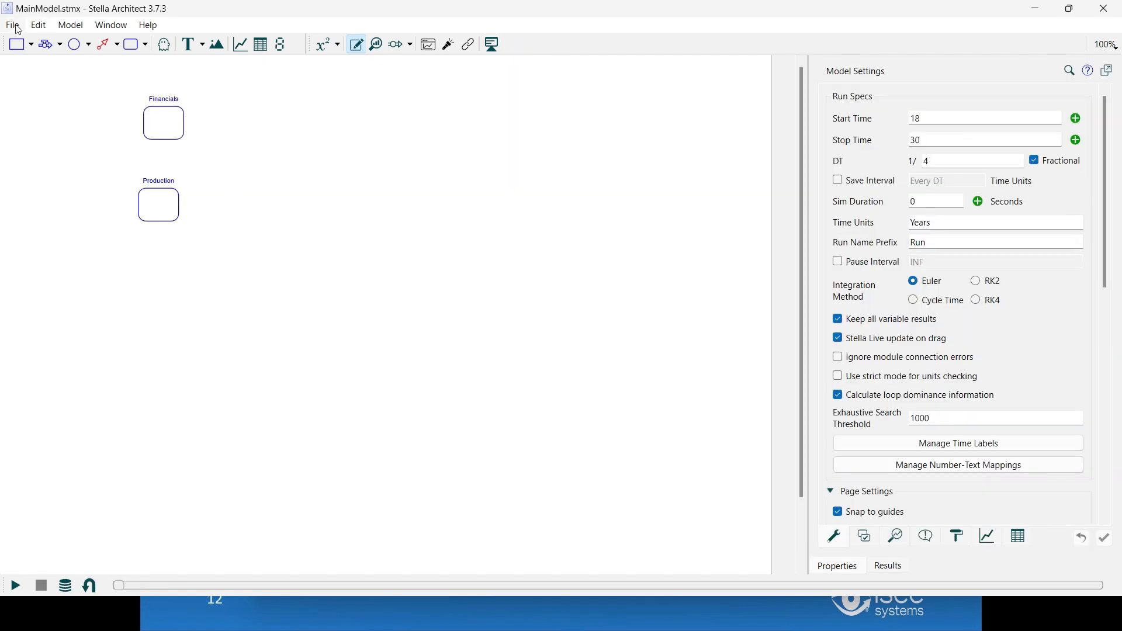
pyautogui.hotkey('alt', 'Tab')
pyautogui.hotkey('alt', 'Tab')
pyautogui.hotkey('alt', 'Tab')
pyautogui.hotkey('alt', 'Tab')
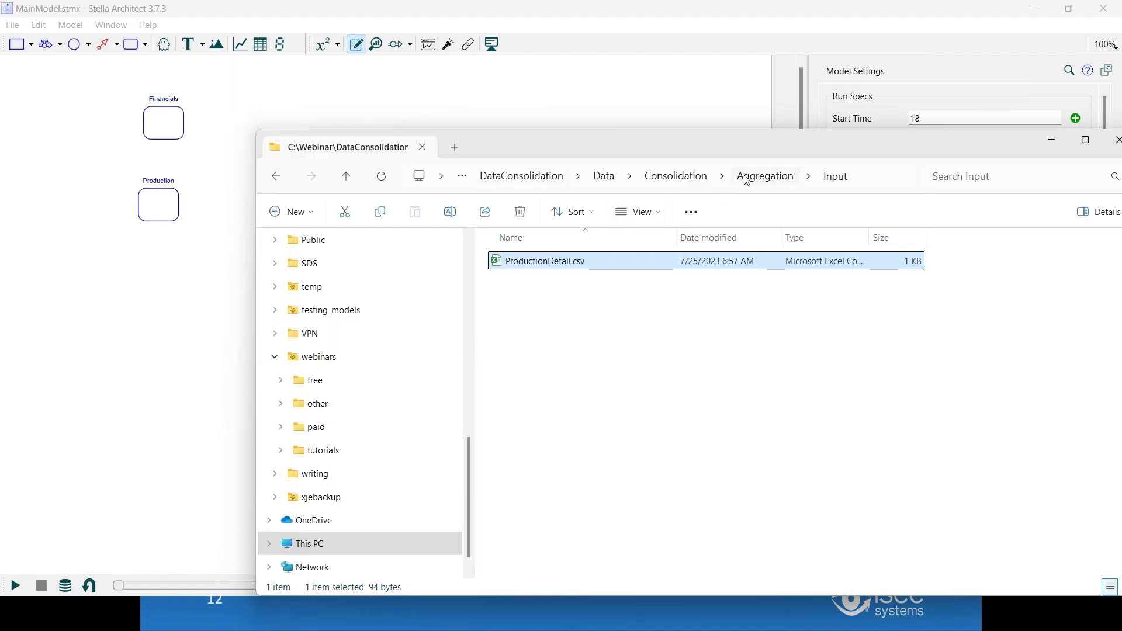
pyautogui.click(677, 175)
pyautogui.doubleClick(555, 306)
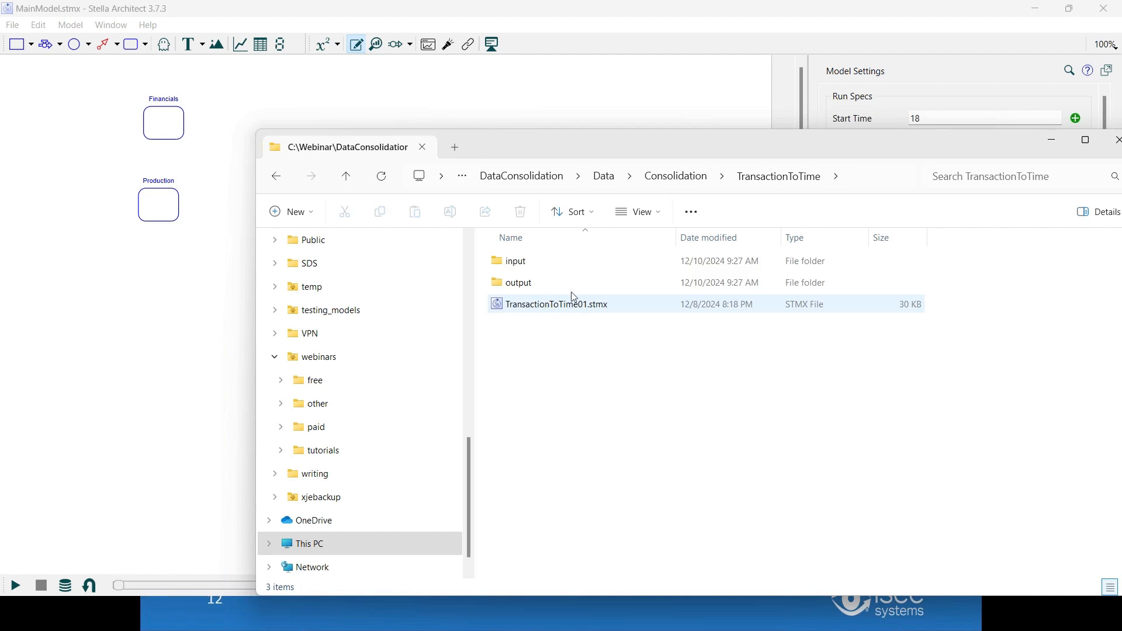
# Open Financials.csv from the input folder in Excel, widen column A, and look at the revenue entries
pyautogui.doubleClick(518, 262)
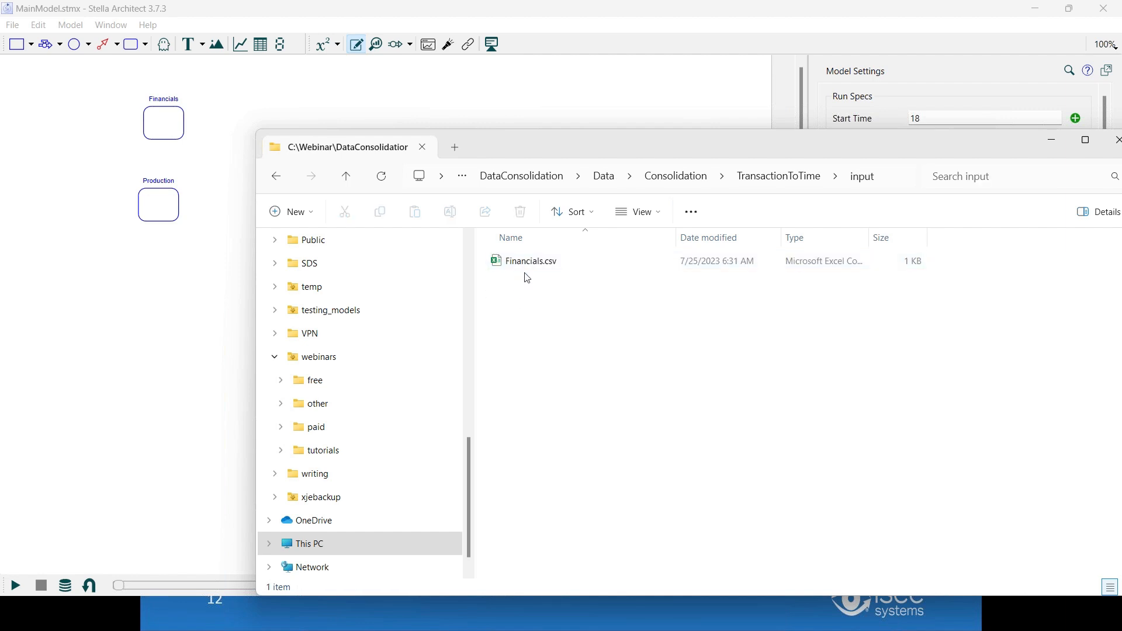
pyautogui.click(528, 267)
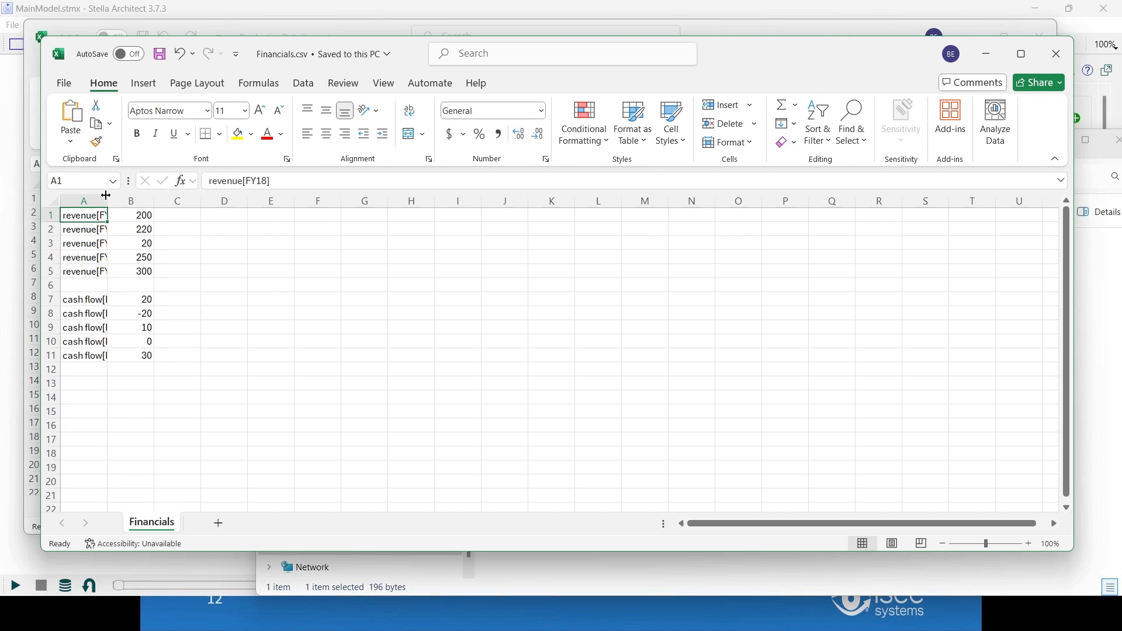
pyautogui.moveTo(111, 201); pyautogui.dragTo(226, 201)
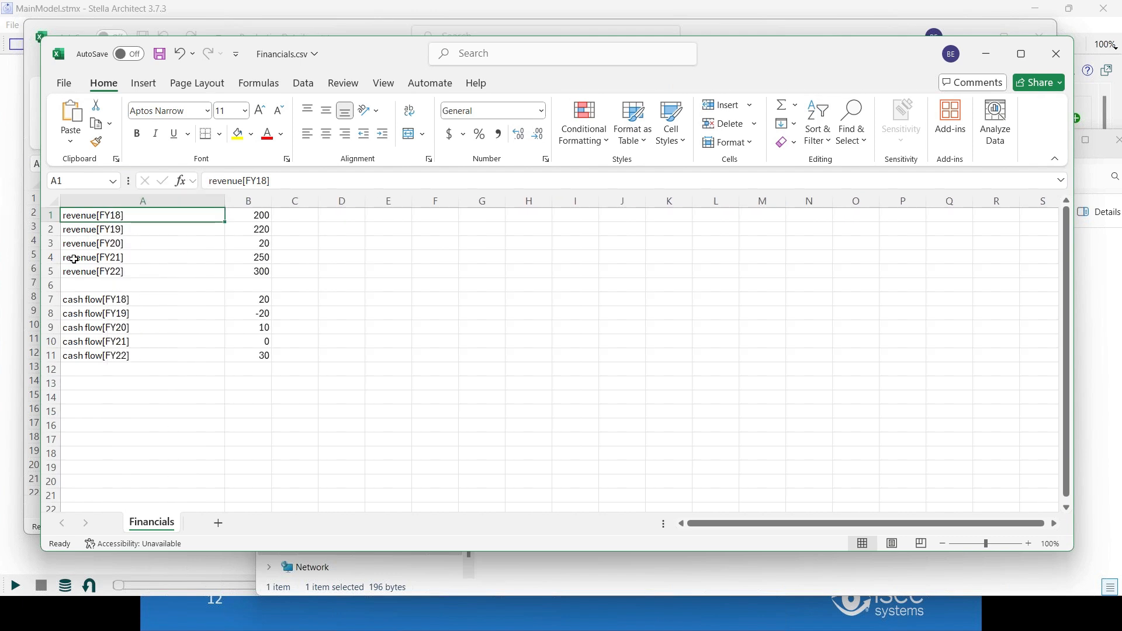
pyautogui.click(94, 229)
pyautogui.click(88, 258)
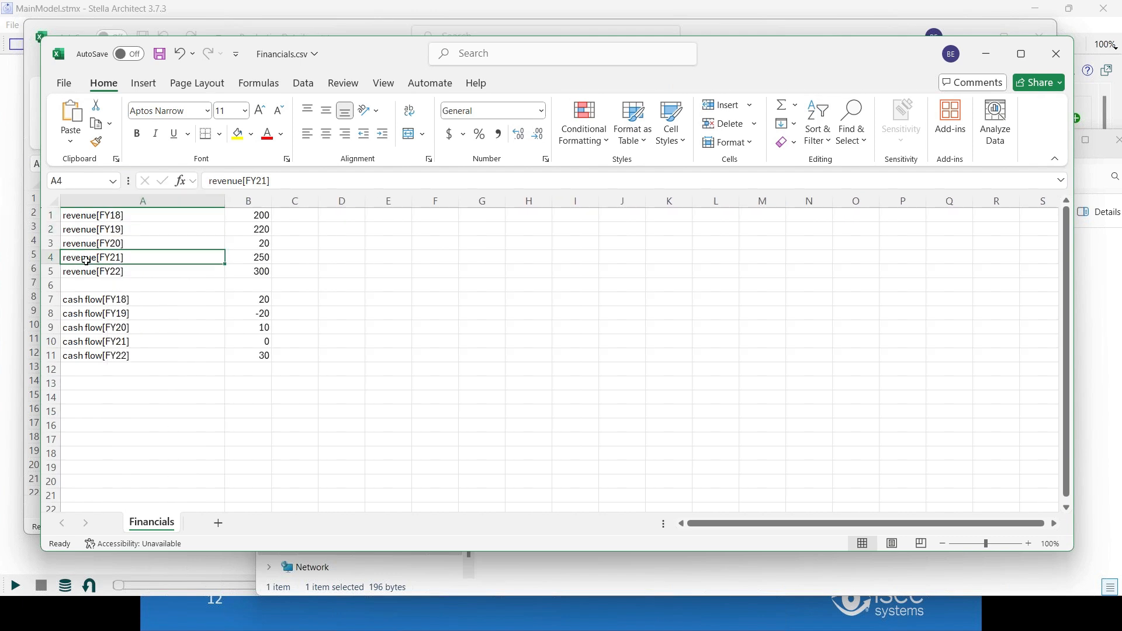
# Look over the last revenue entry and the cash flow entries in Financials.csv, and switch back to the Stella Architect main model
pyautogui.click(85, 271)
pyautogui.click(76, 308)
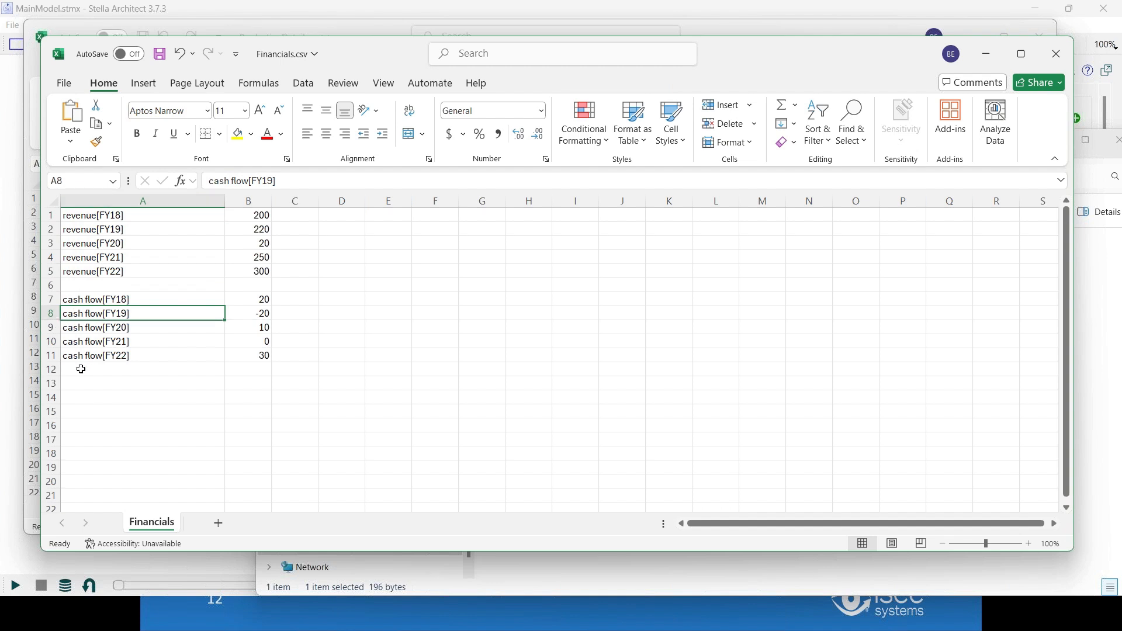
pyautogui.hotkey('alt', 'Tab')
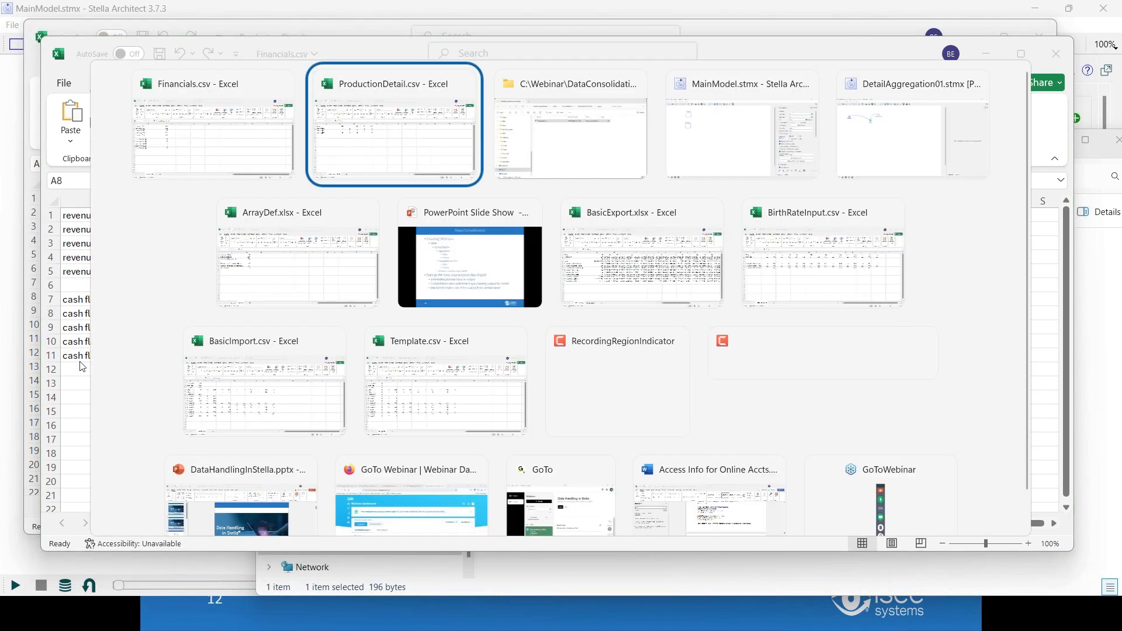
pyautogui.hotkey('alt', 'Tab')
pyautogui.hotkey('alt', 'Tab')
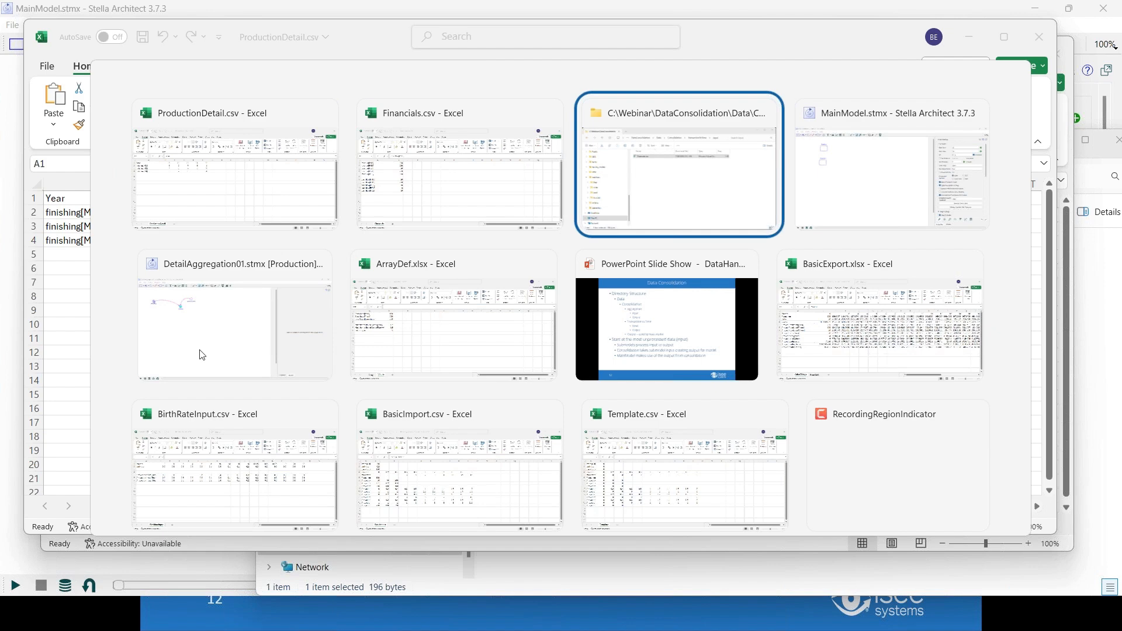
pyautogui.hotkey('alt', 'Tab')
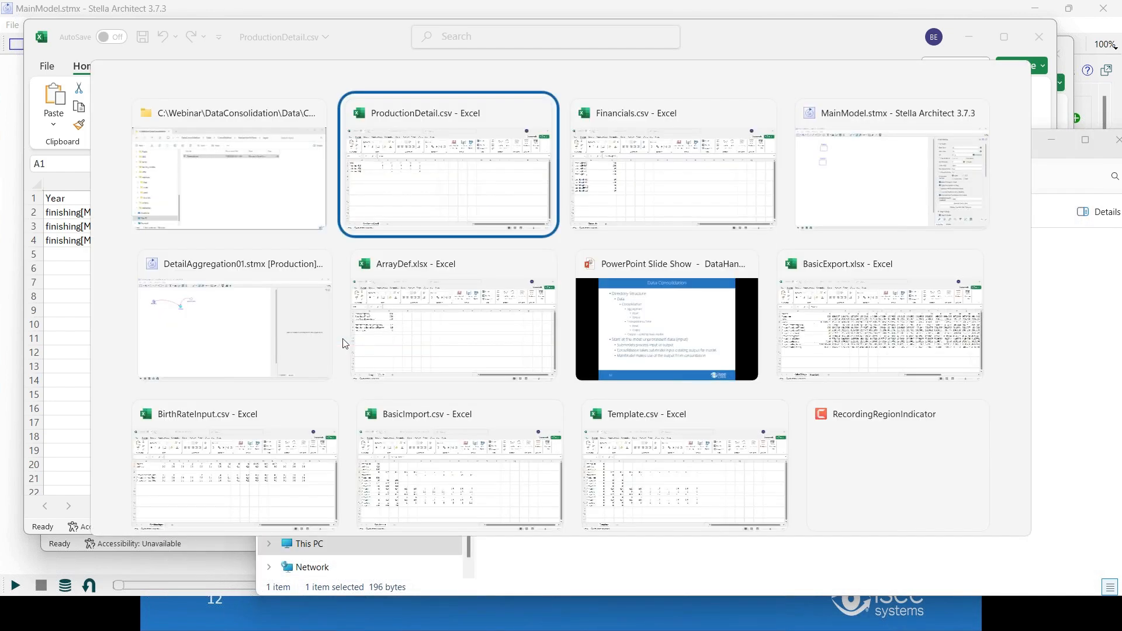
pyautogui.hotkey('alt', 'Tab')
pyautogui.hotkey('alt', 'Tab')
# Switch to the DetailAggregation01.stmx model window and close that model, discarding its changes
pyautogui.click(12, 26)
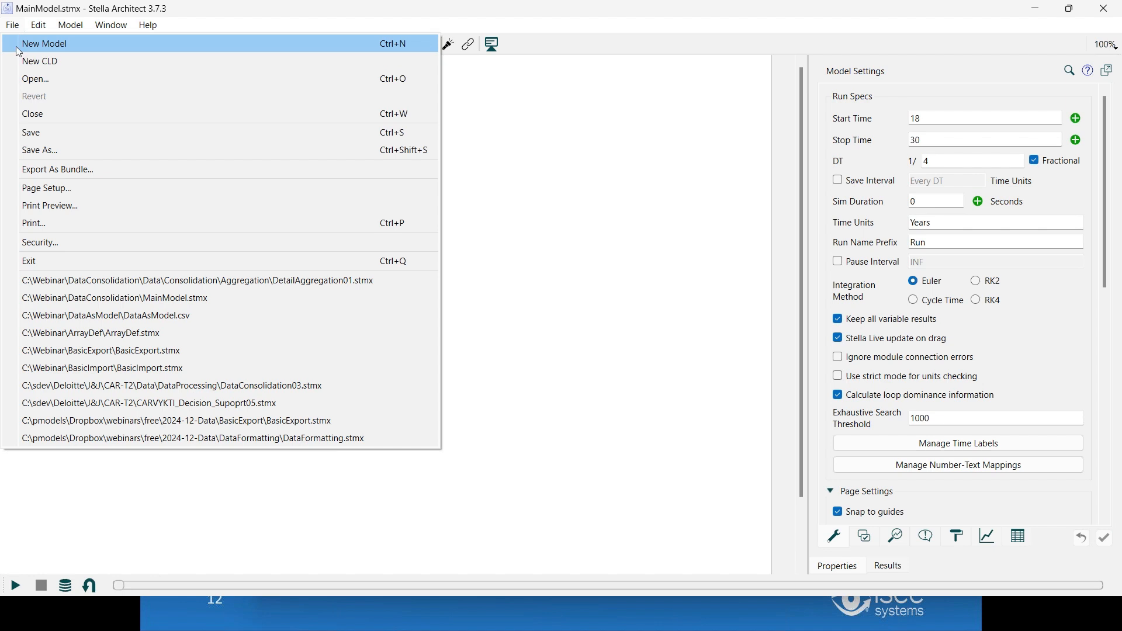
pyautogui.moveTo(111, 25)
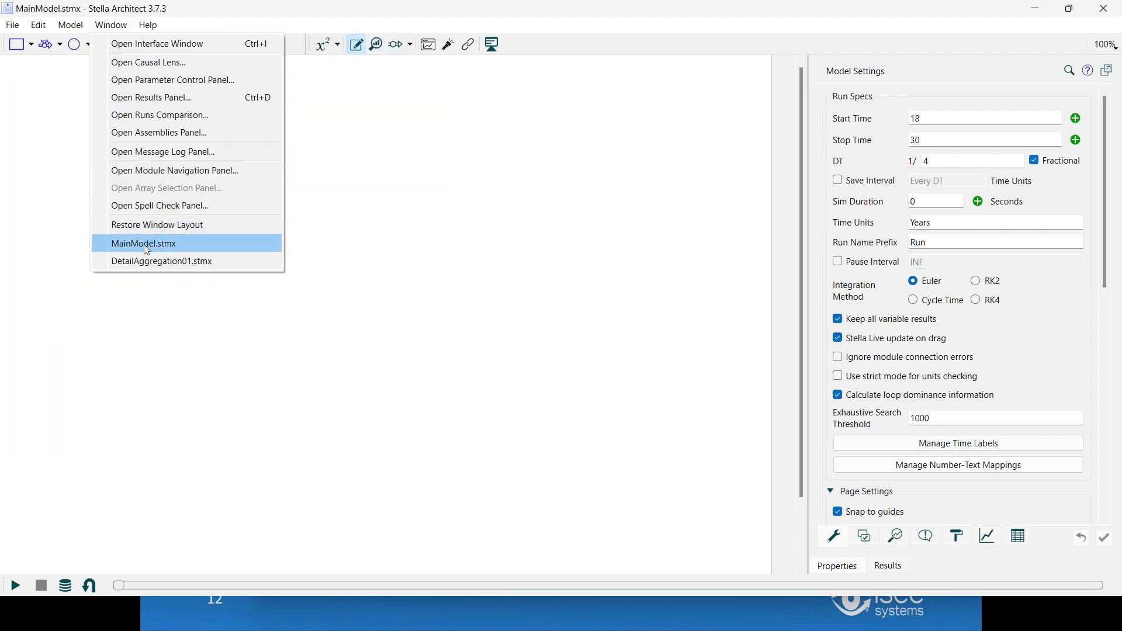
pyautogui.click(143, 261)
pyautogui.click(12, 26)
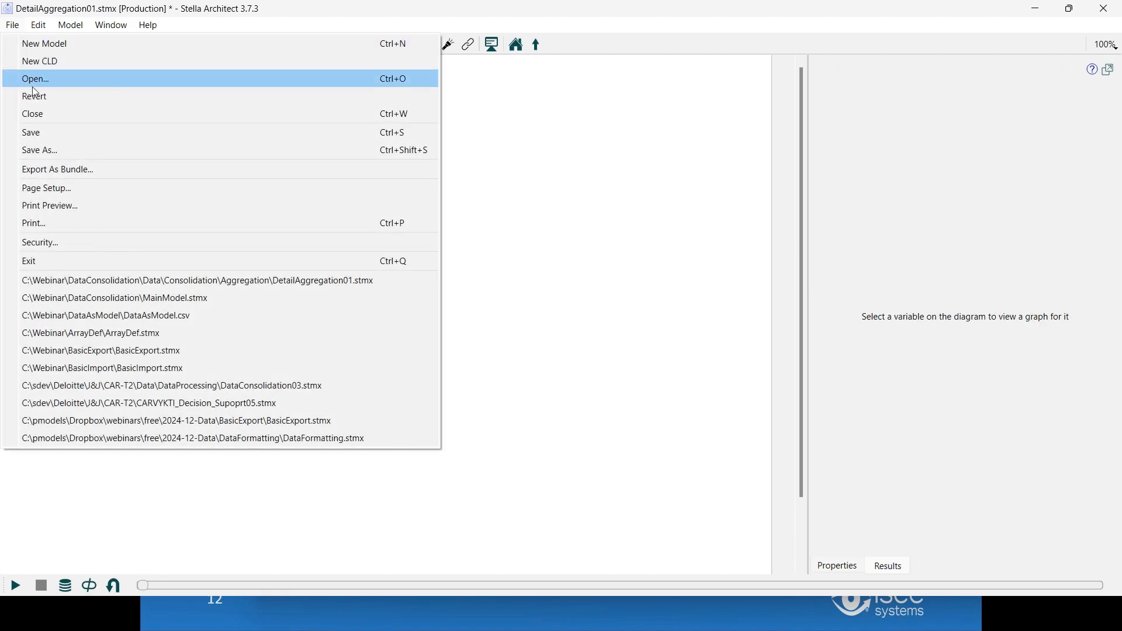
pyautogui.click(35, 114)
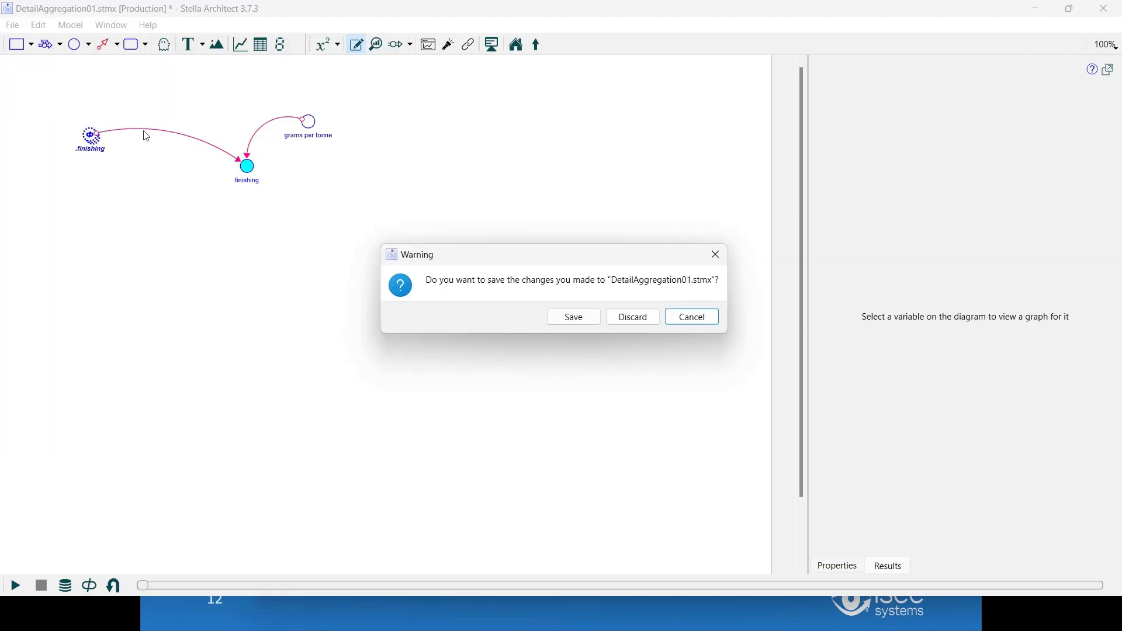
pyautogui.click(633, 317)
# Open the TransactionToTime01.stmx model from the TransactionToTime folder inside Consolidation
pyautogui.click(12, 26)
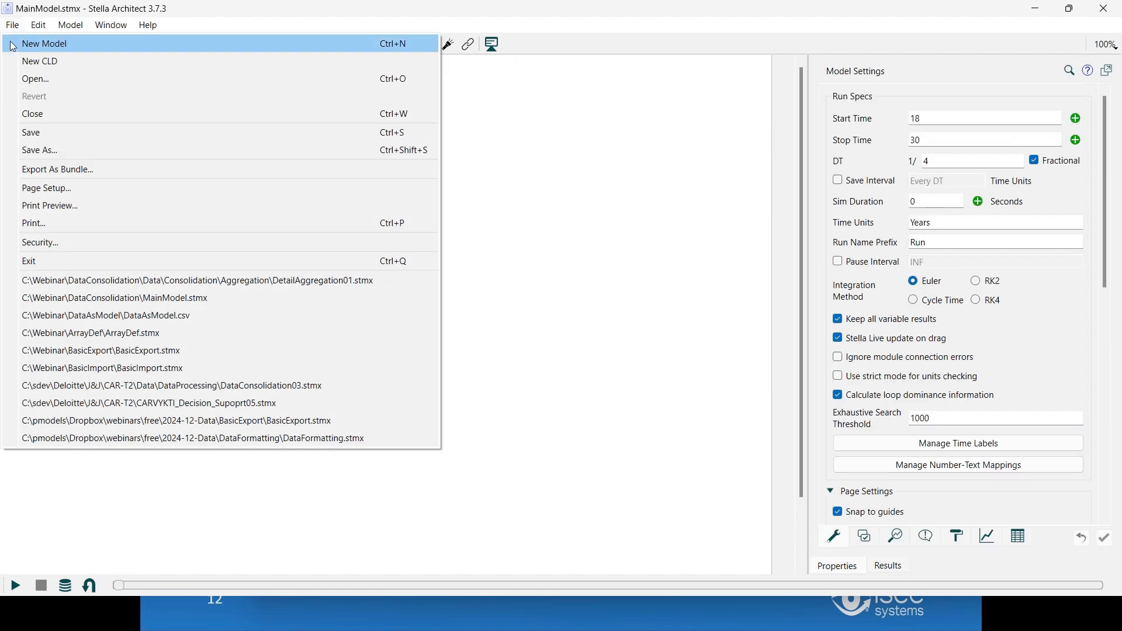
pyautogui.click(27, 79)
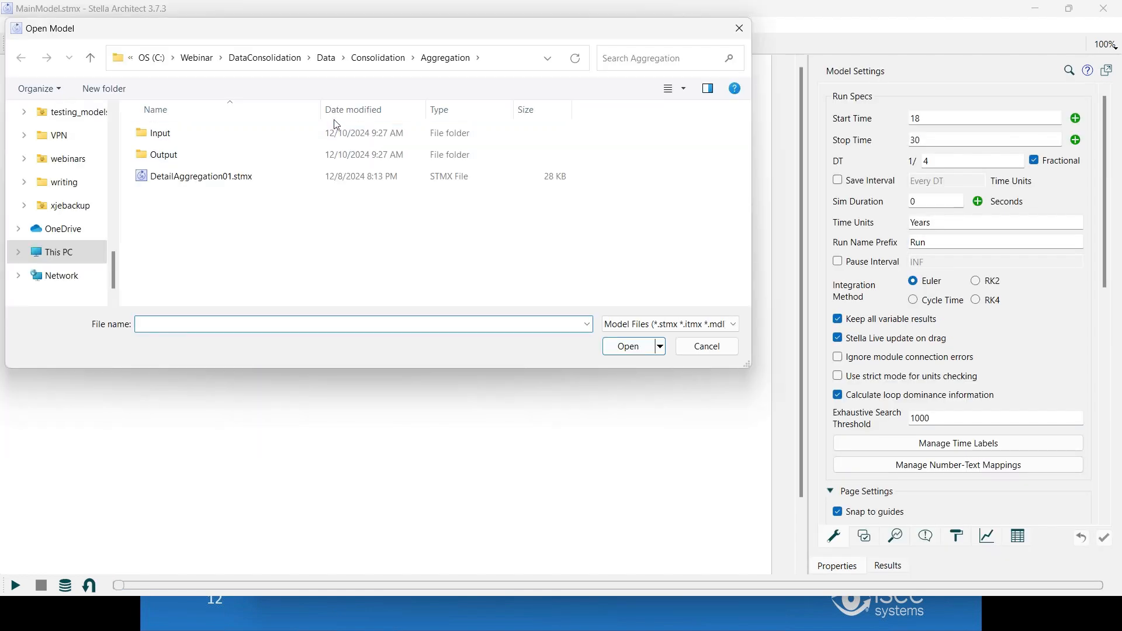
pyautogui.click(385, 60)
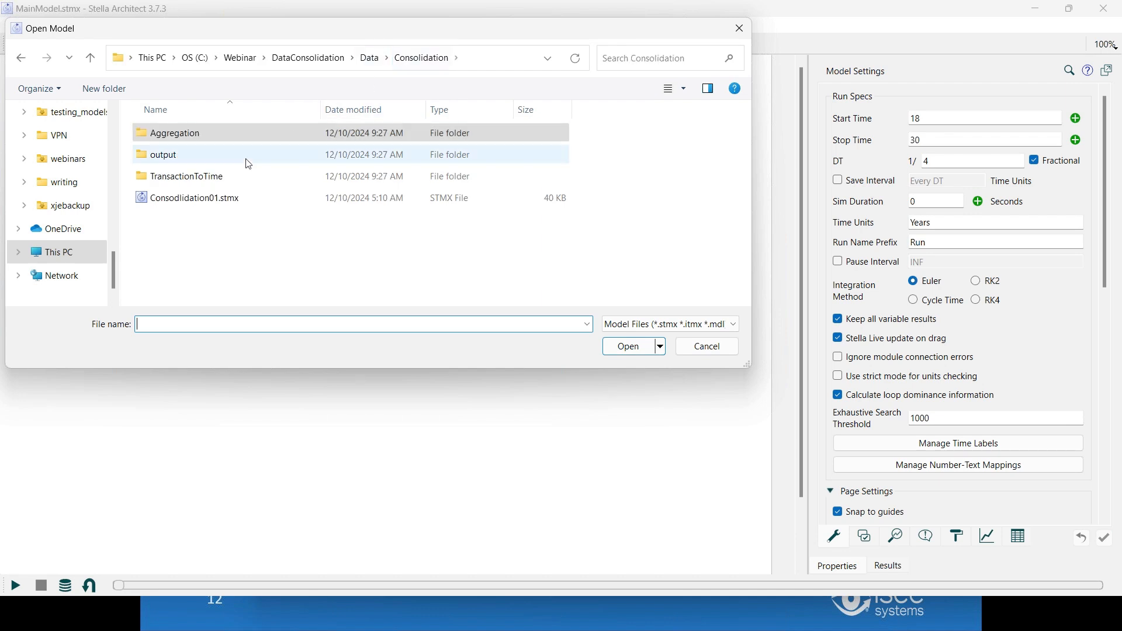
pyautogui.doubleClick(195, 177)
pyautogui.doubleClick(195, 177)
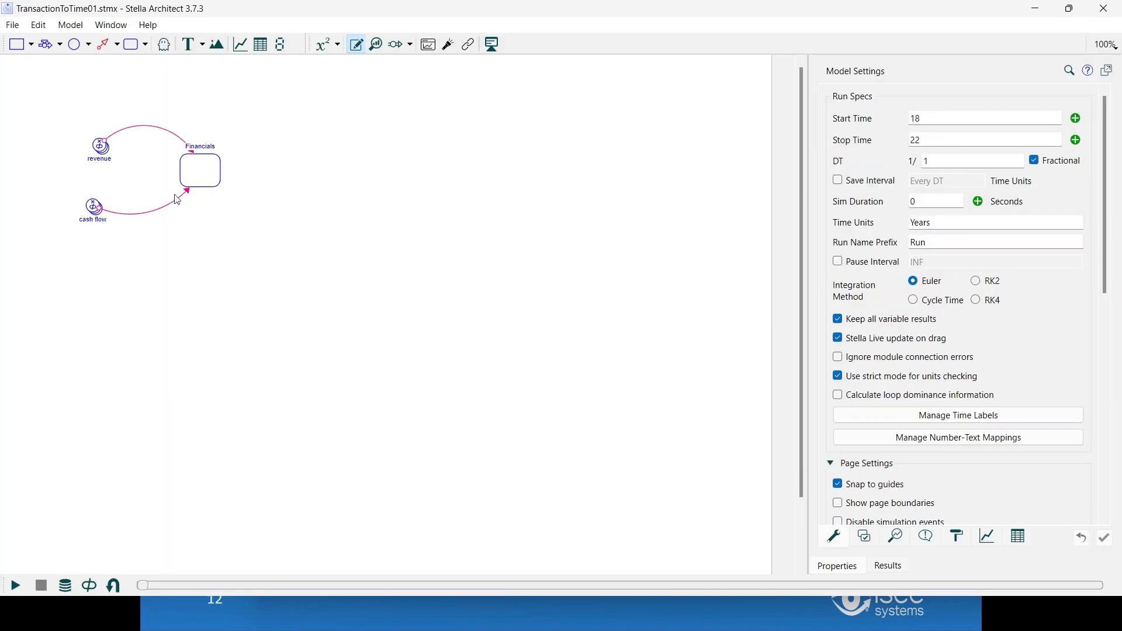
# Go into the Financials module and examine the equations of xrevenue, revenue and cash flow
pyautogui.doubleClick(203, 176)
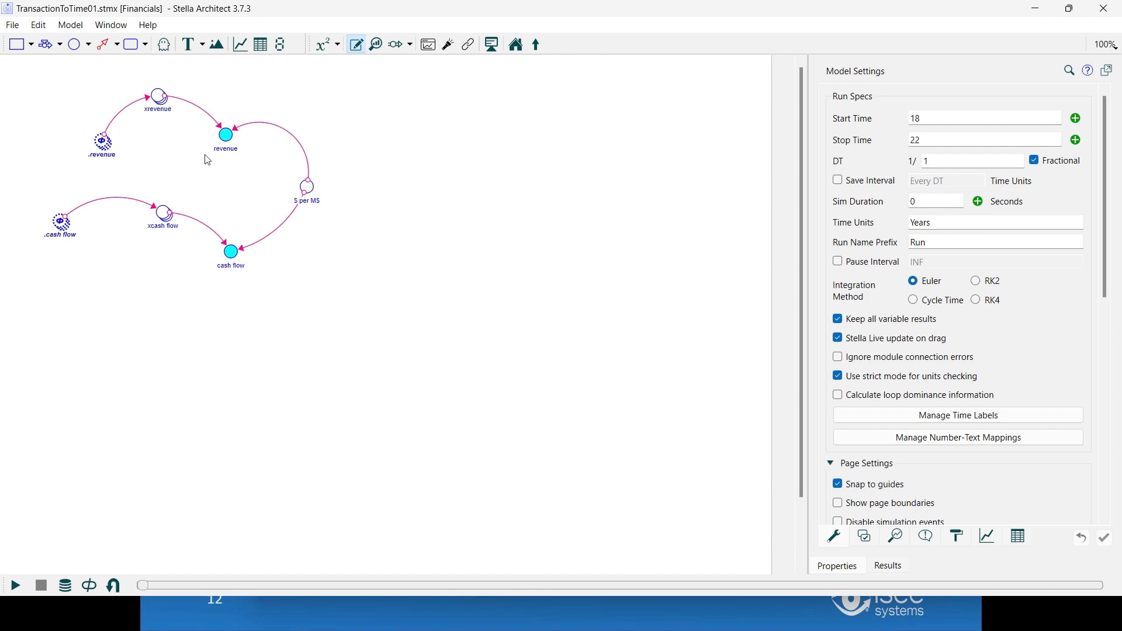
pyautogui.click(160, 101)
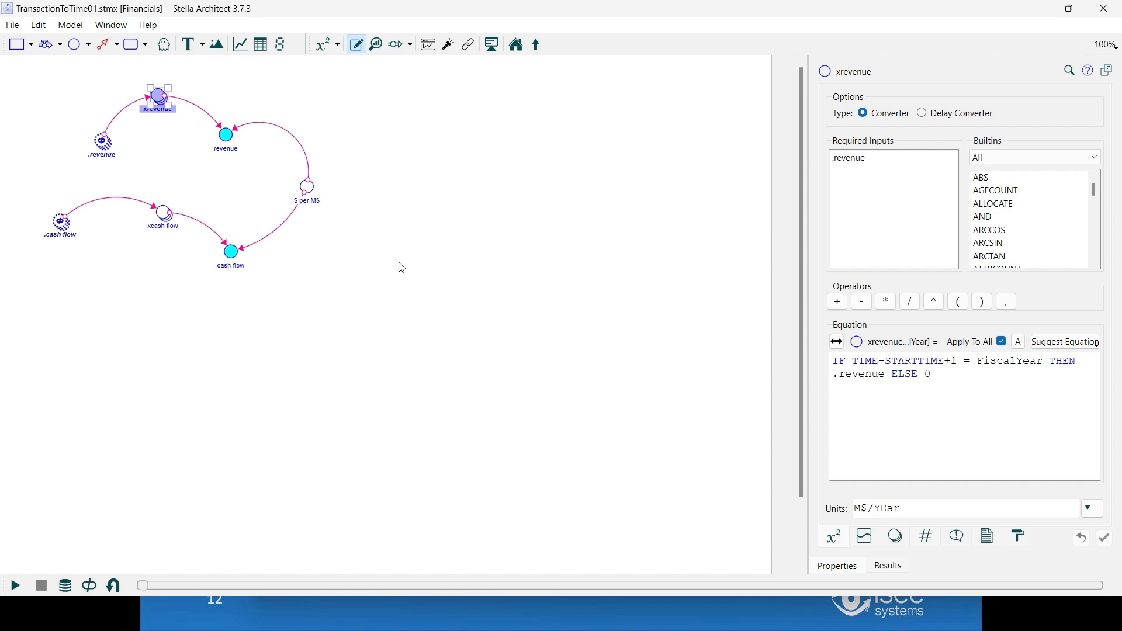
pyautogui.click(226, 137)
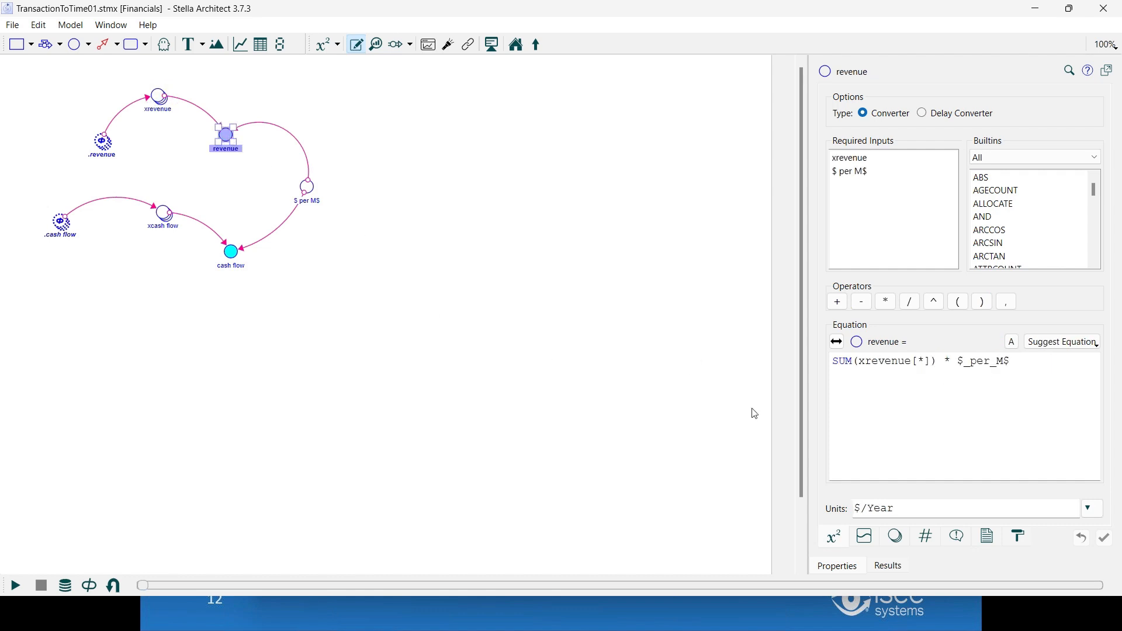
pyautogui.click(231, 252)
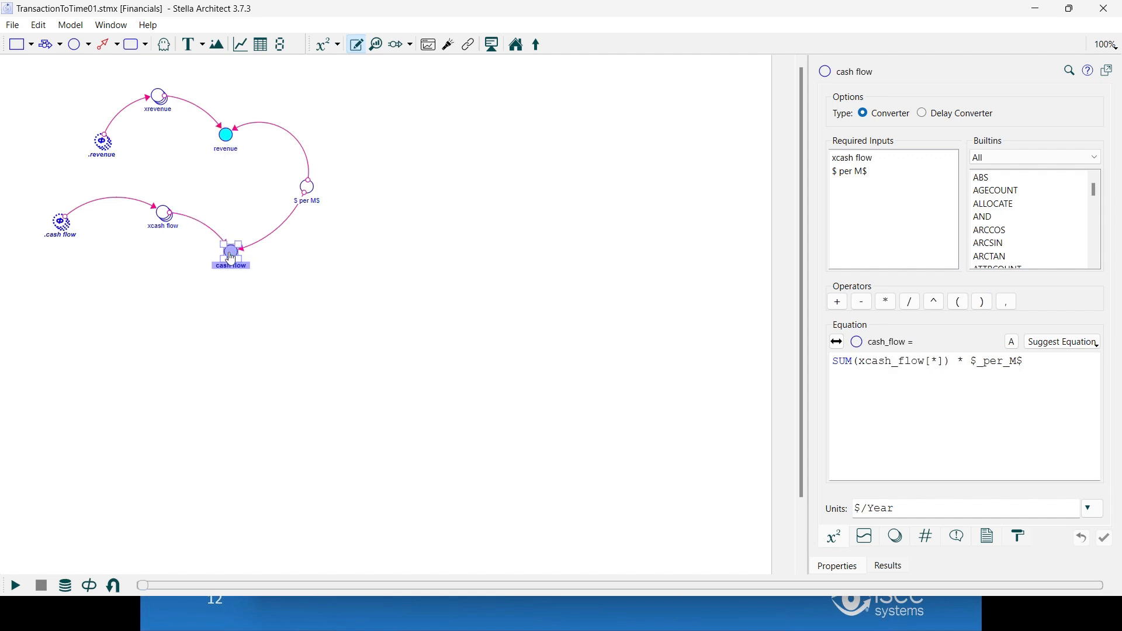
# Run the TransactionToTime01 model and view the results of revenue and cash flow
pyautogui.click(16, 585)
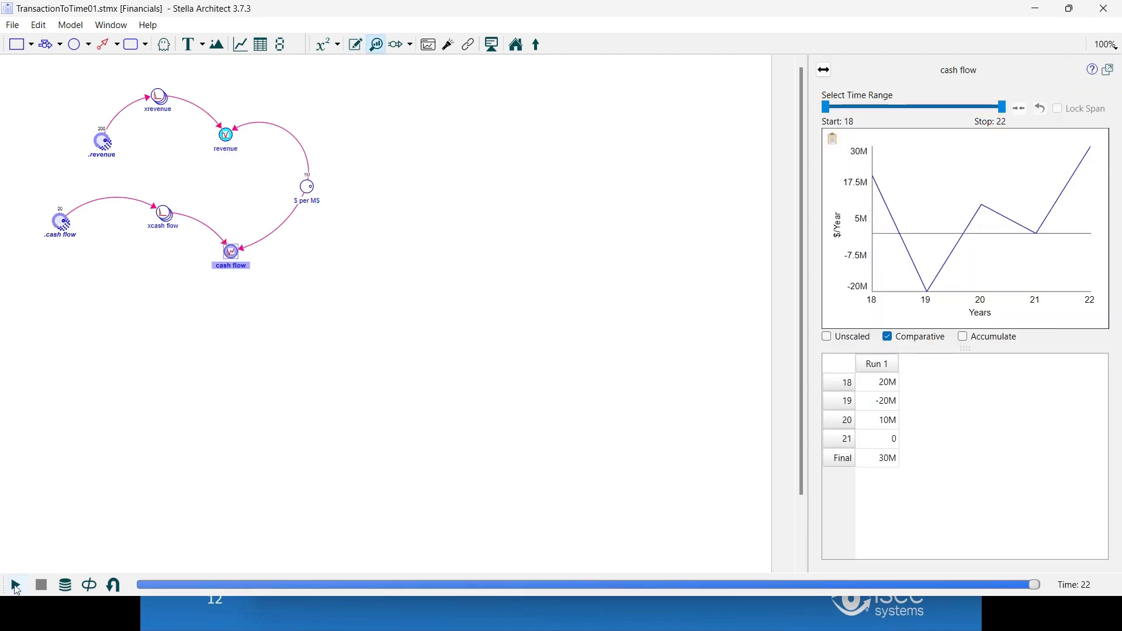
pyautogui.click(227, 137)
pyautogui.click(236, 256)
# Close the TransactionToTime01.stmx model, discarding its changes
pyautogui.click(12, 25)
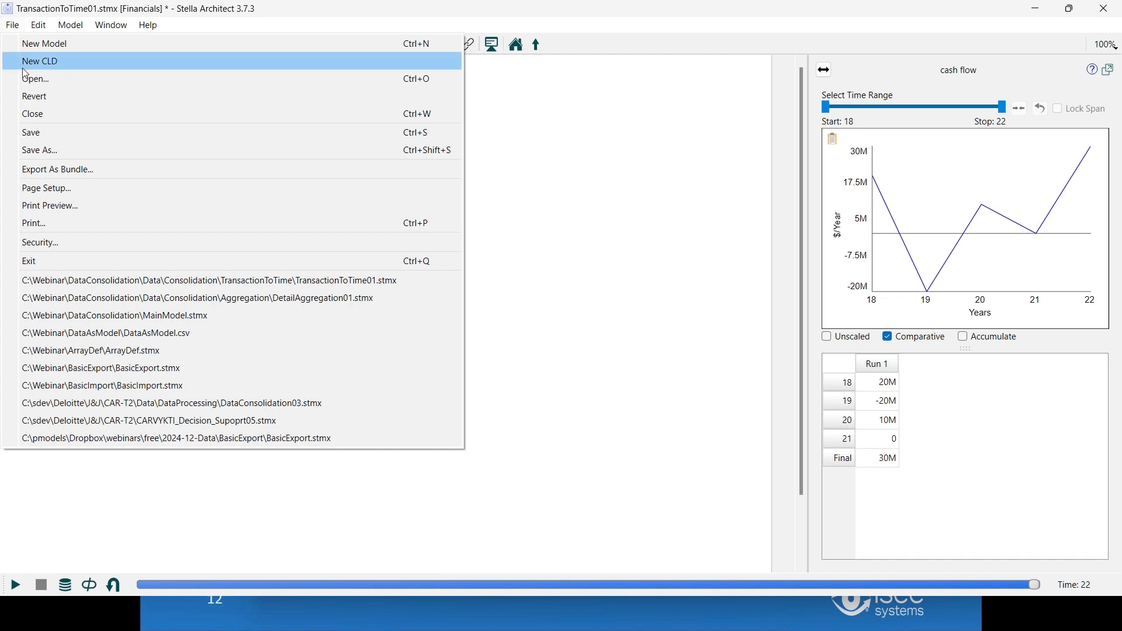
pyautogui.click(29, 115)
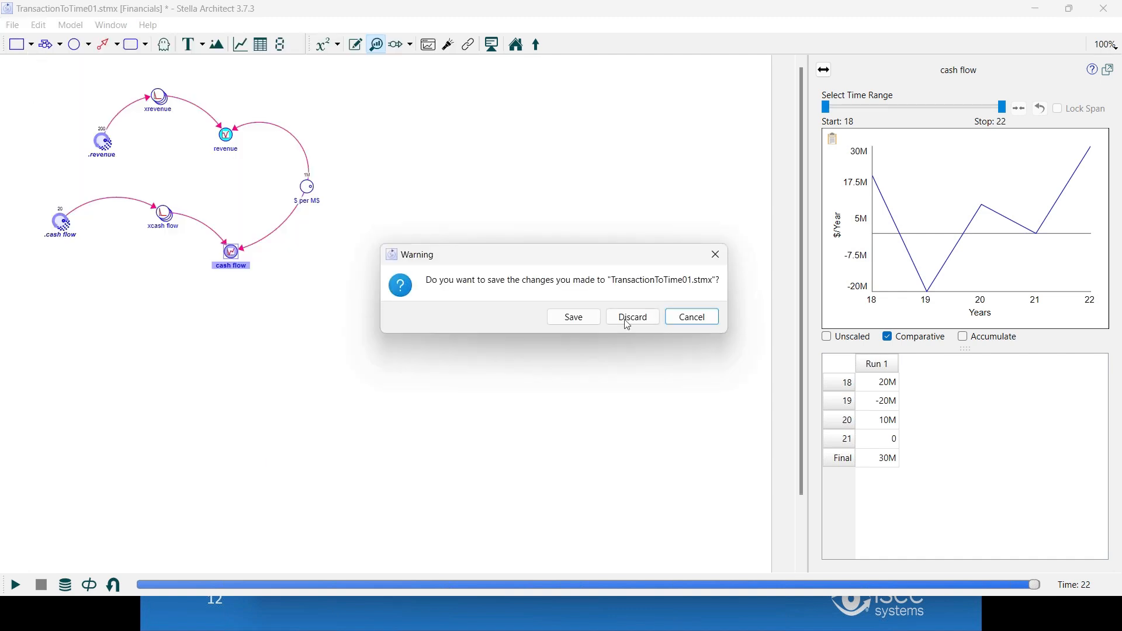
pyautogui.click(628, 318)
# Open the Consodlidation01.stmx model from the Consolidation folder
pyautogui.click(14, 27)
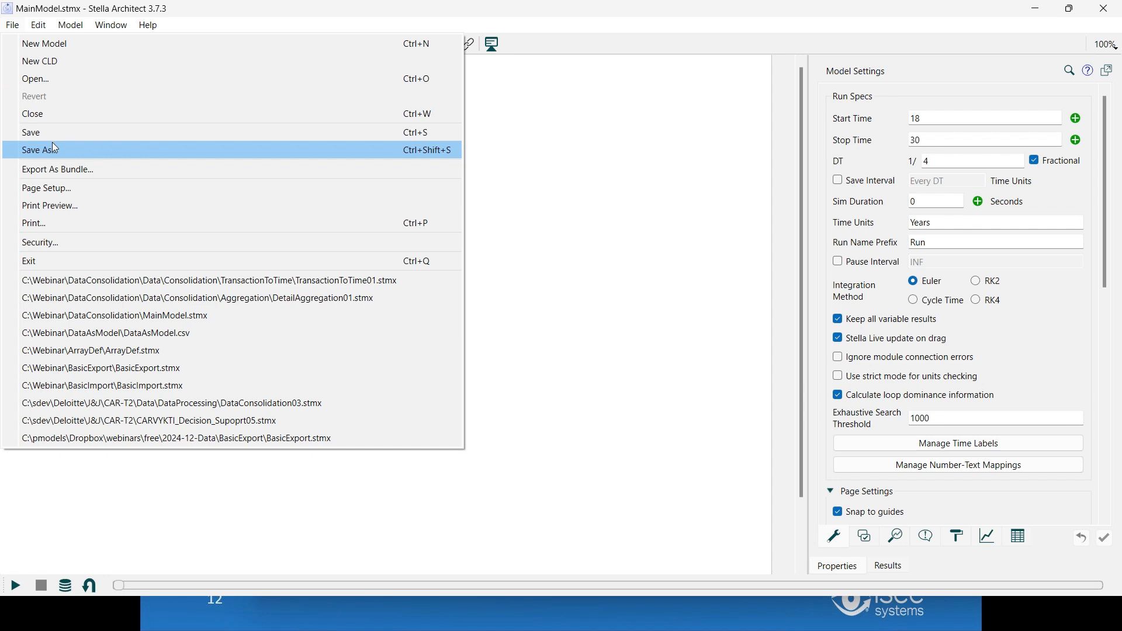
pyautogui.click(53, 79)
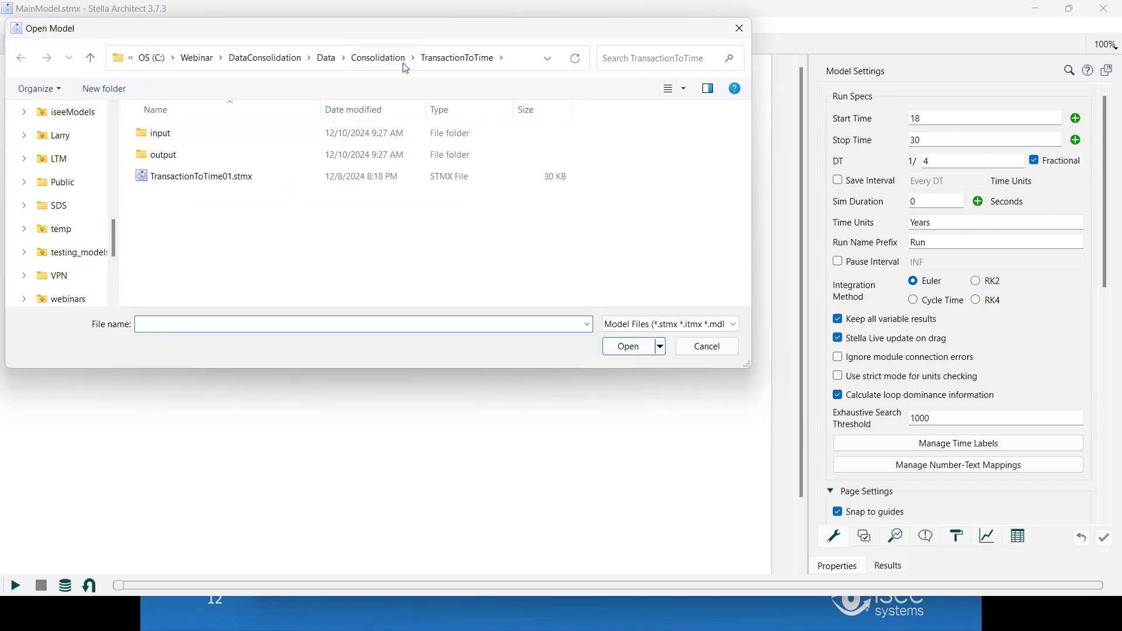
pyautogui.click(380, 58)
pyautogui.click(213, 199)
pyautogui.doubleClick(213, 199)
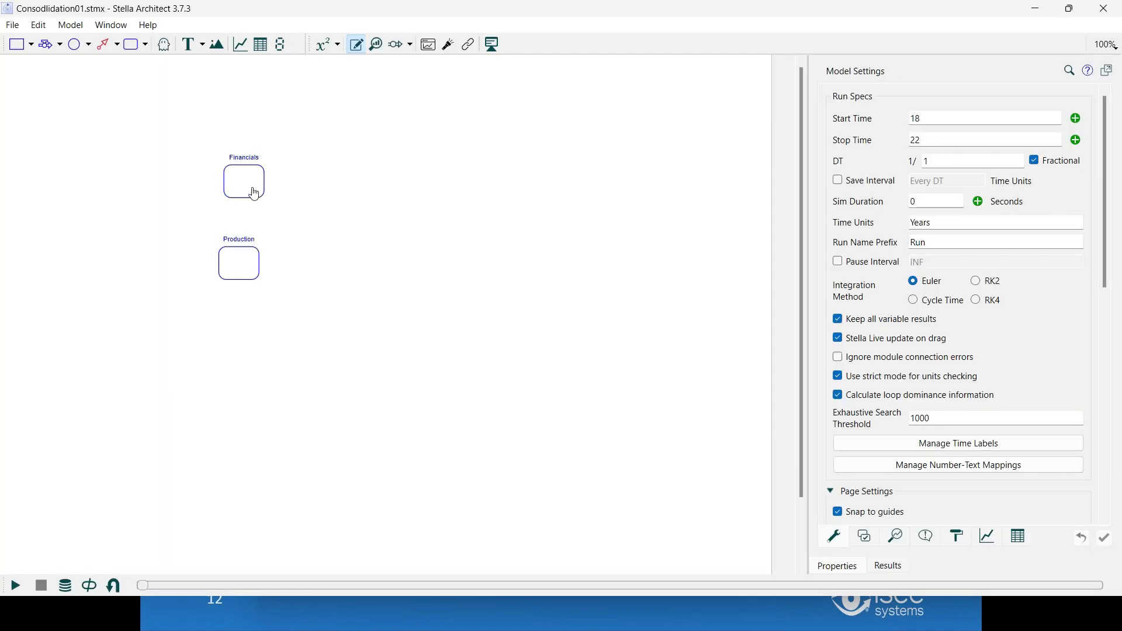
# Inspect the revenue and cash flow data variables inside the Financials module, and return to the top level of the consolidation model
pyautogui.doubleClick(255, 193)
pyautogui.moveTo(175, 170)
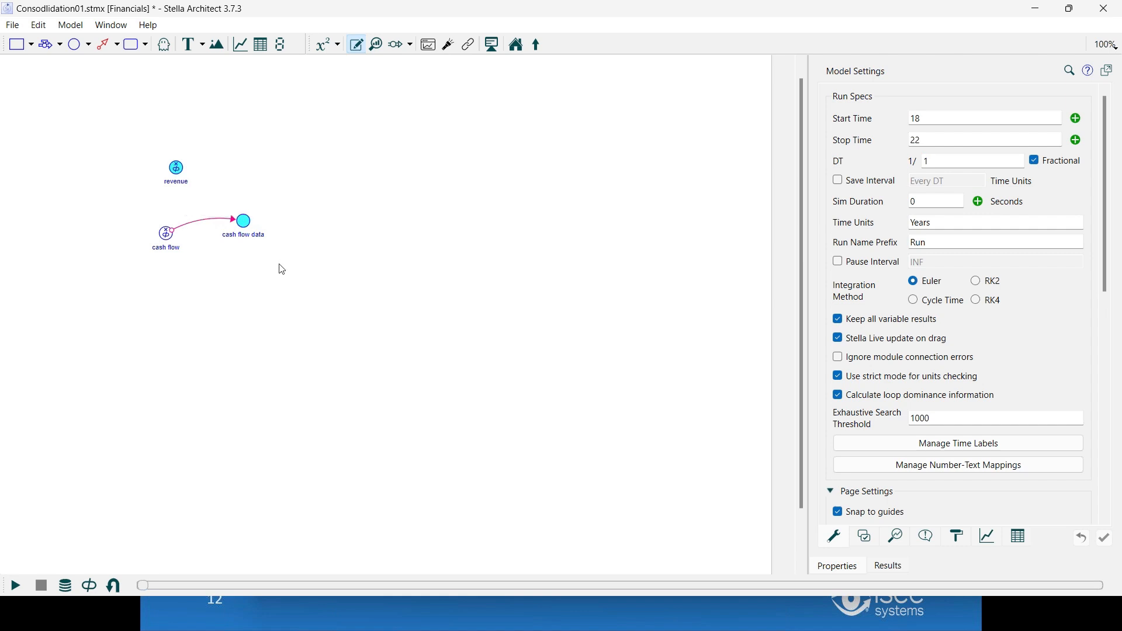
pyautogui.moveTo(245, 227)
pyautogui.hotkey('alt', 'Tab')
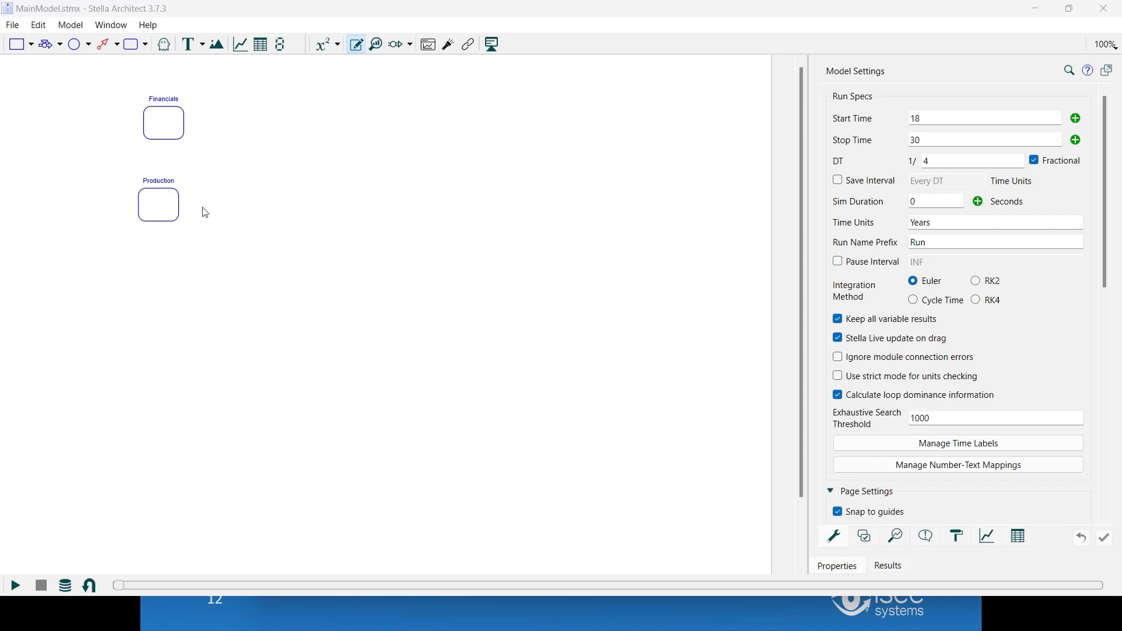
pyautogui.hotkey('alt', 'Tab')
pyautogui.click(516, 45)
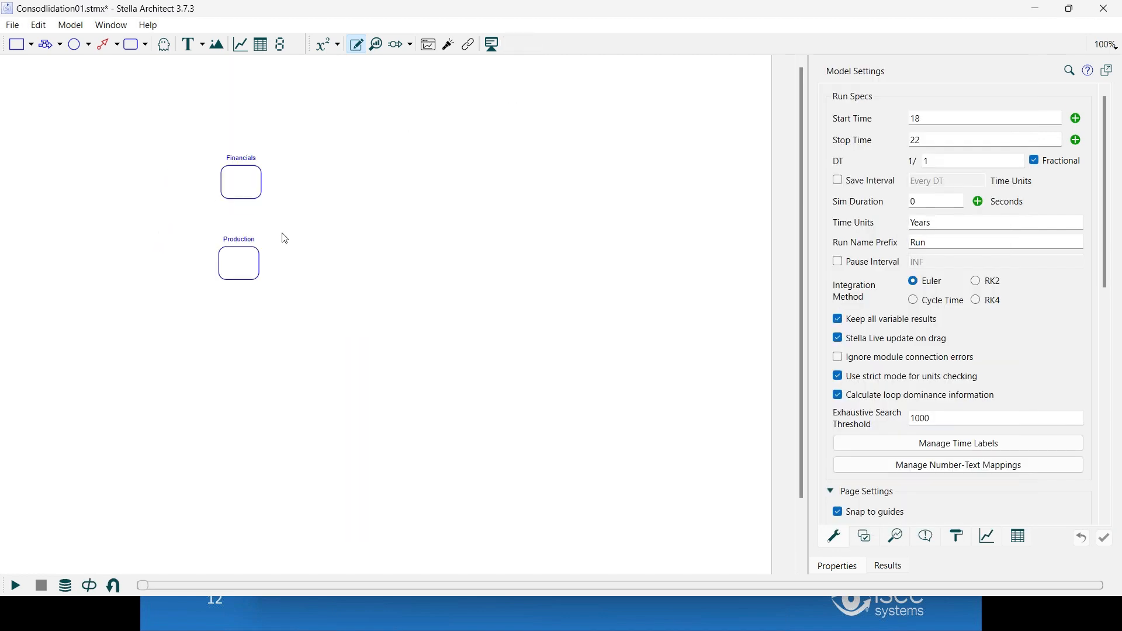
# Inspect the finishing and finishing data variables inside the Production module, and return to the model's top level
pyautogui.doubleClick(251, 260)
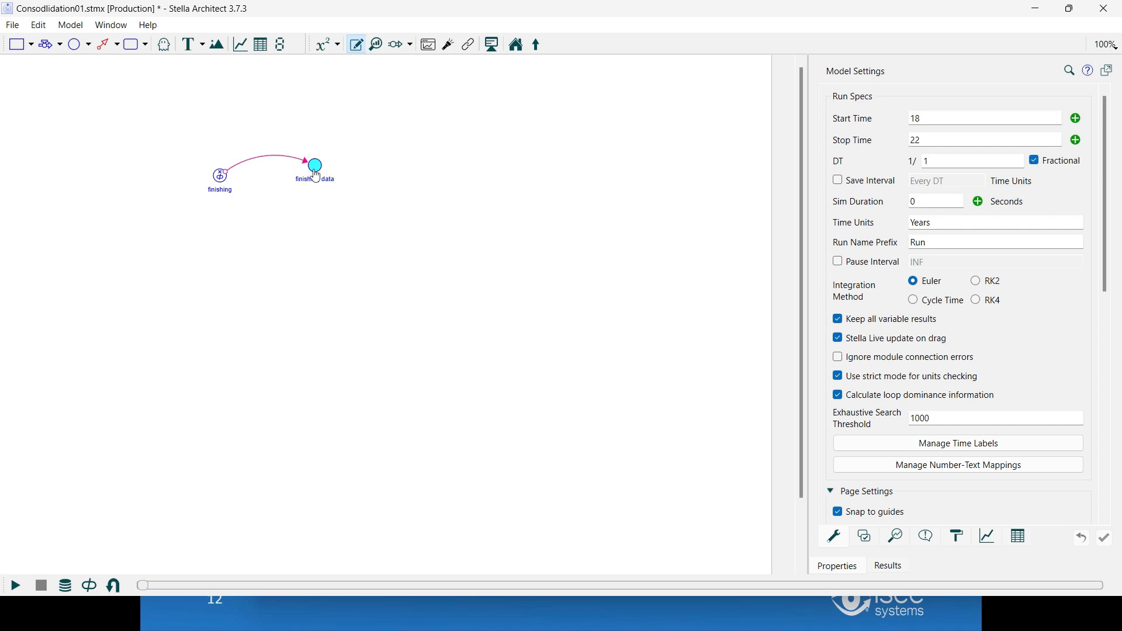
pyautogui.moveTo(316, 176)
pyautogui.click(517, 45)
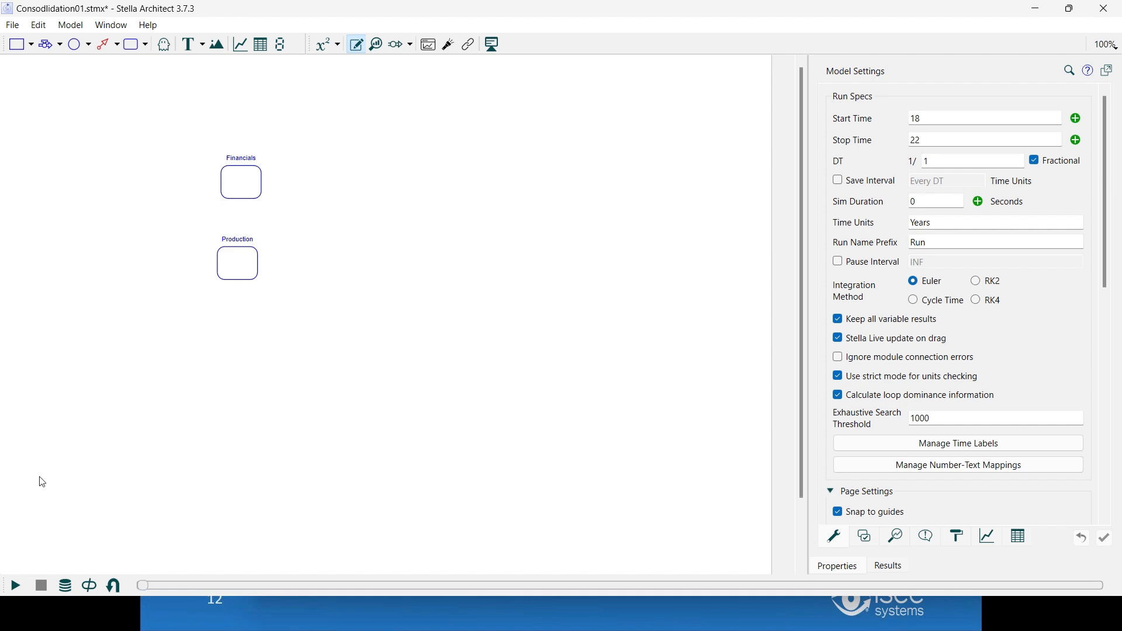
# Run the Consodlidation01 model and switch to the MainModel.stmx window
pyautogui.click(16, 586)
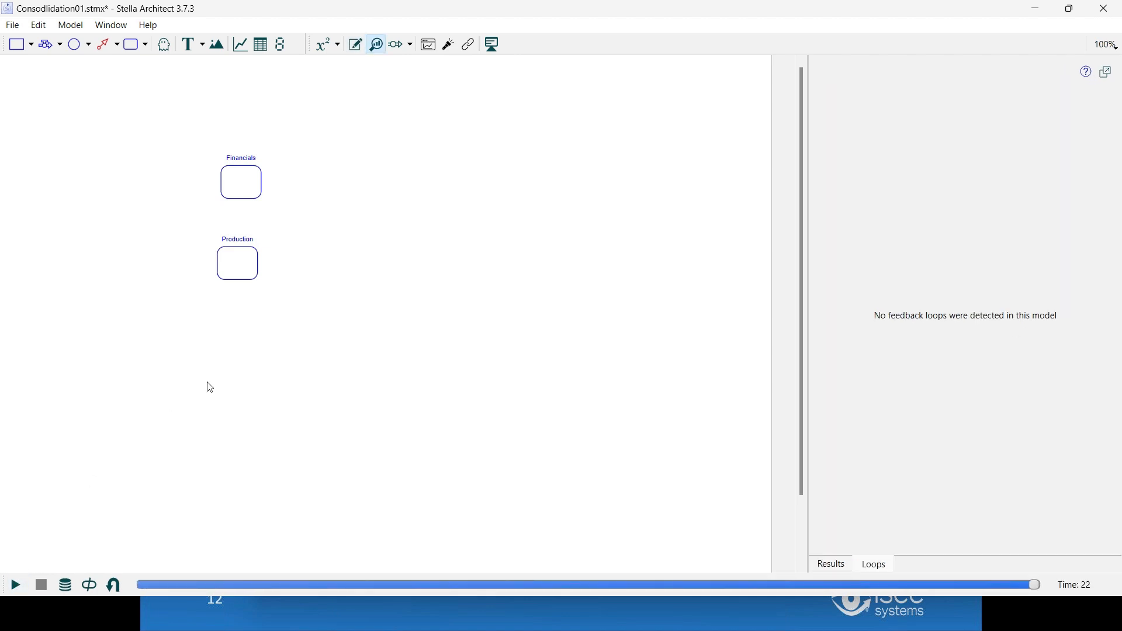
pyautogui.press('Return')
pyautogui.hotkey('alt', 'Tab')
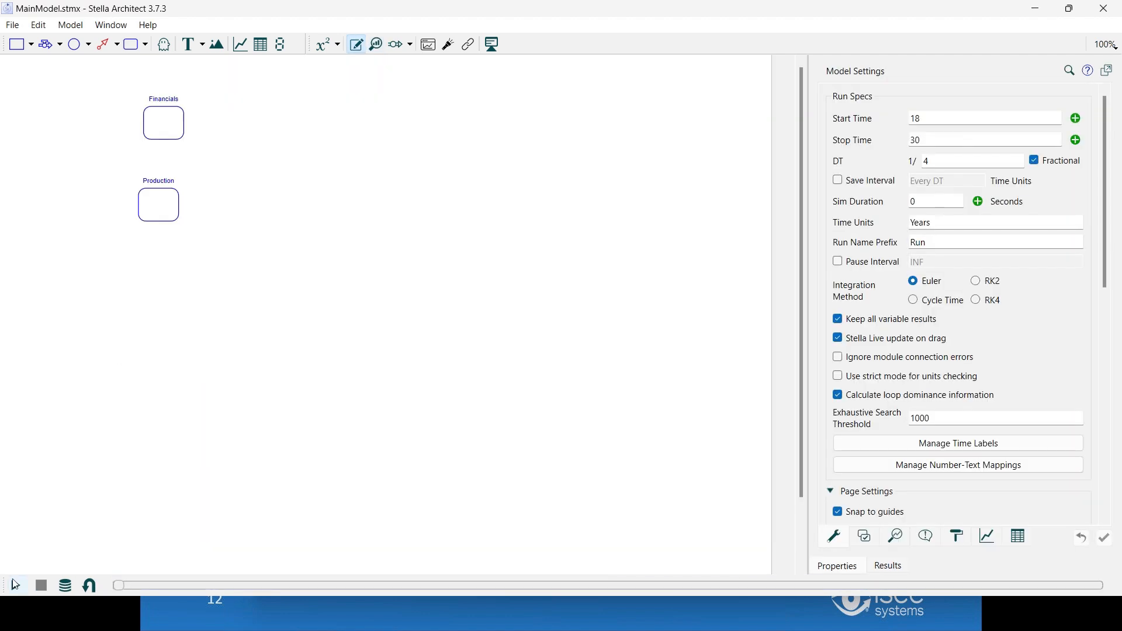
# Run the main model and view the results of finishing data inside the Production module
pyautogui.click(16, 585)
pyautogui.doubleClick(164, 216)
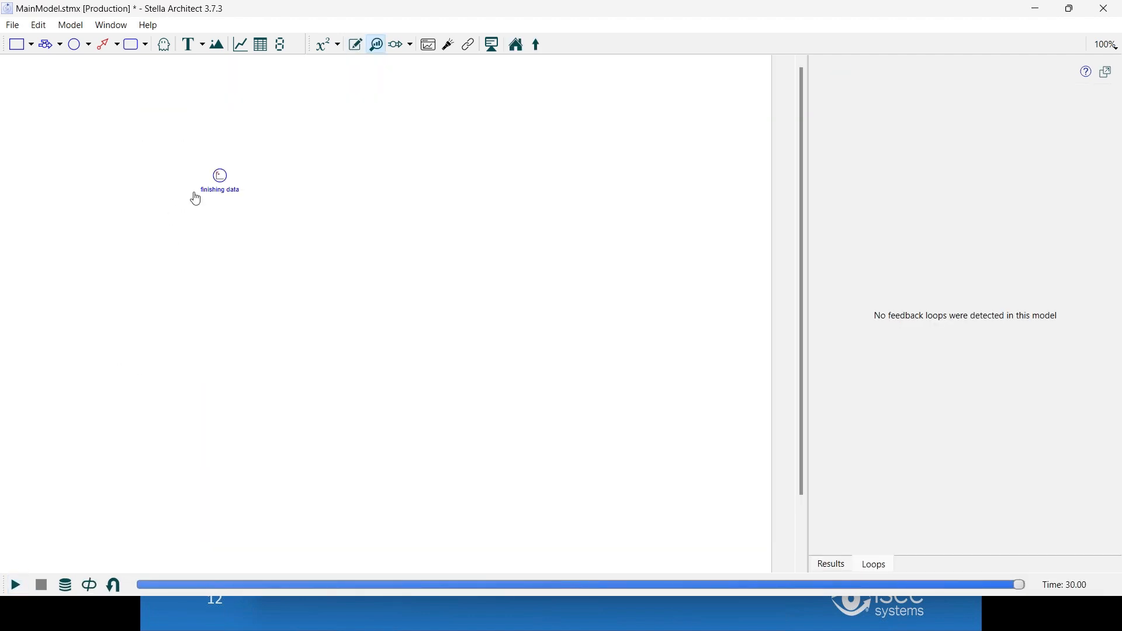
pyautogui.click(220, 176)
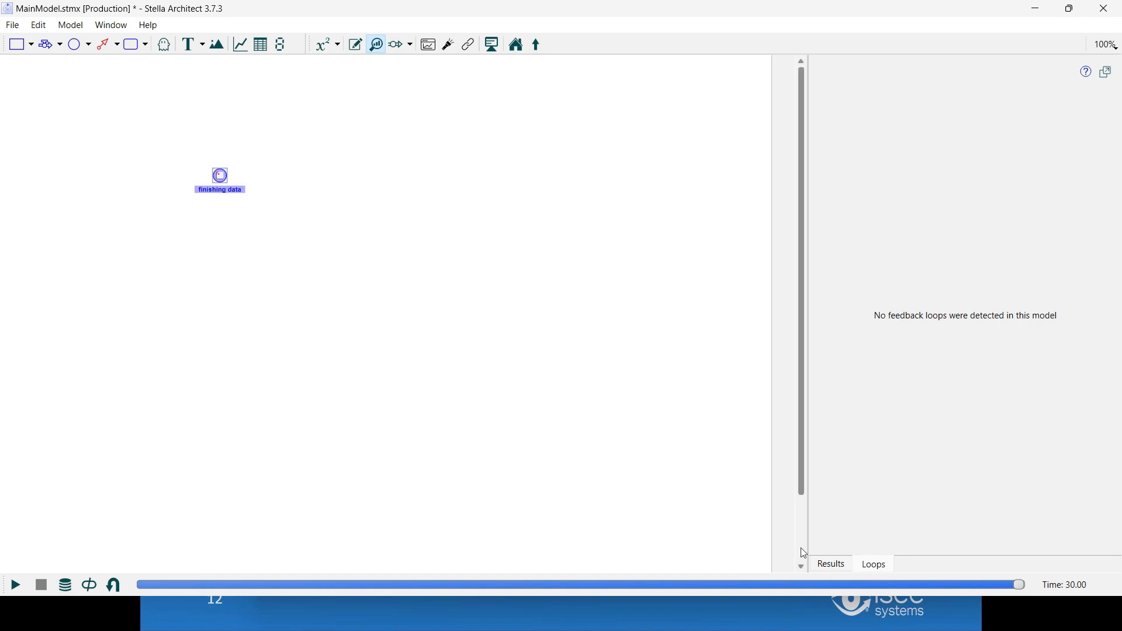
pyautogui.click(821, 563)
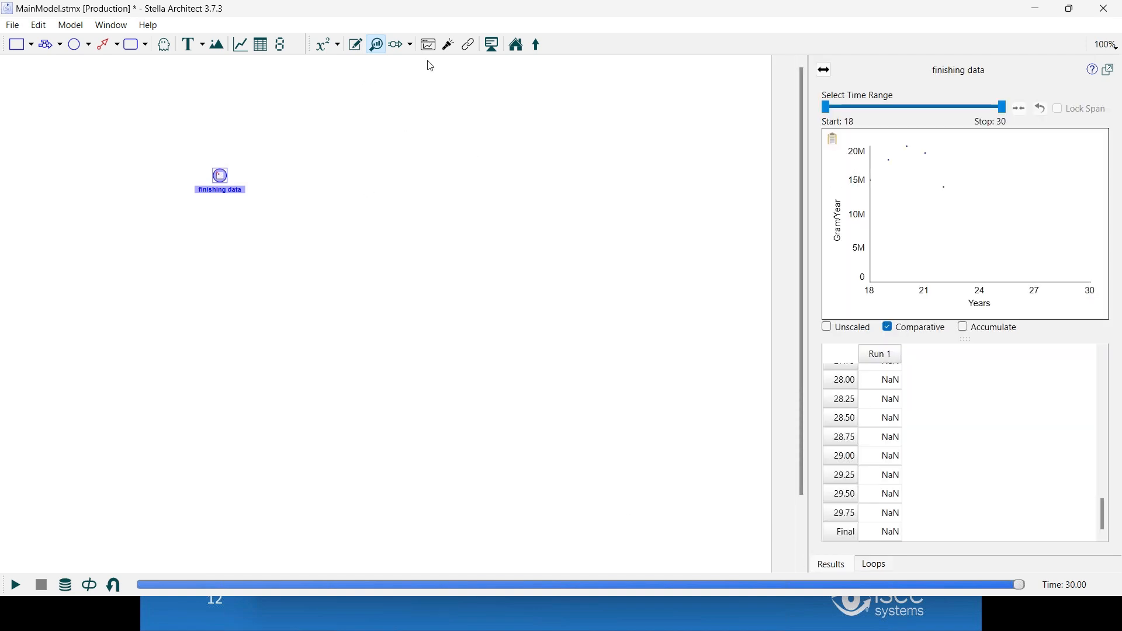
# Go to the Financials module of the main model and view the revenue results and the revenue graph
pyautogui.click(517, 48)
pyautogui.doubleClick(171, 124)
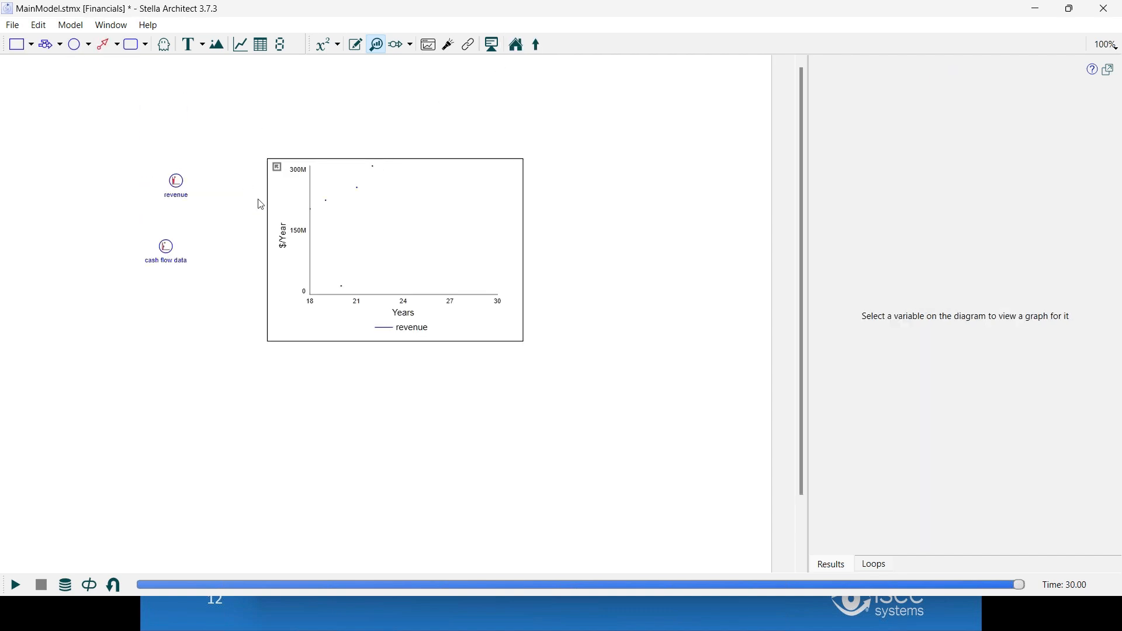
pyautogui.click(178, 184)
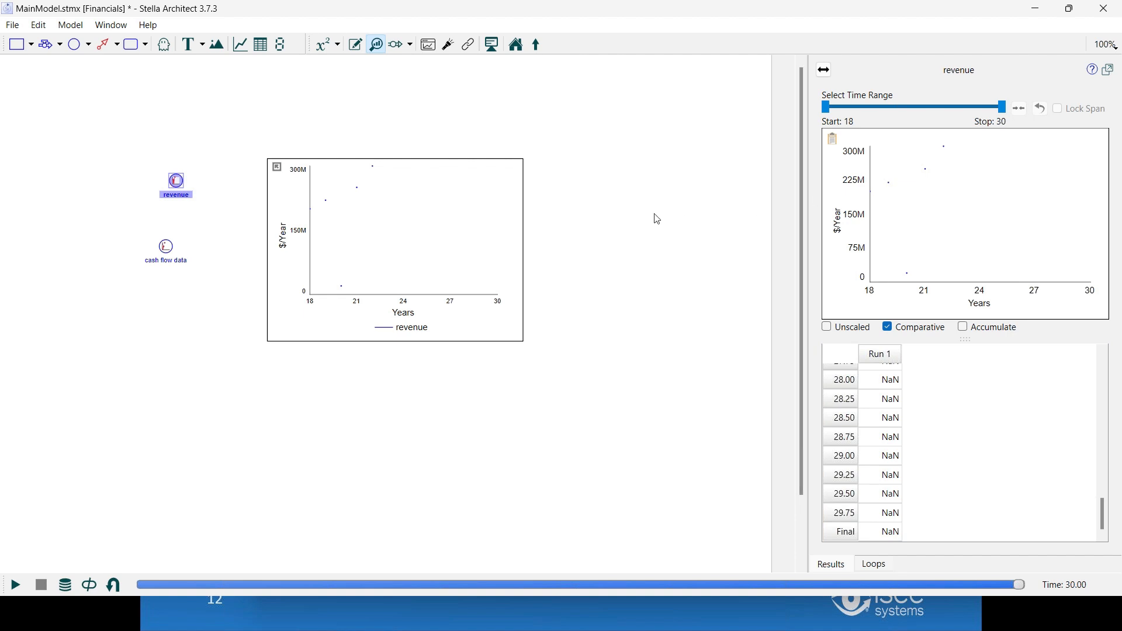
pyautogui.click(342, 217)
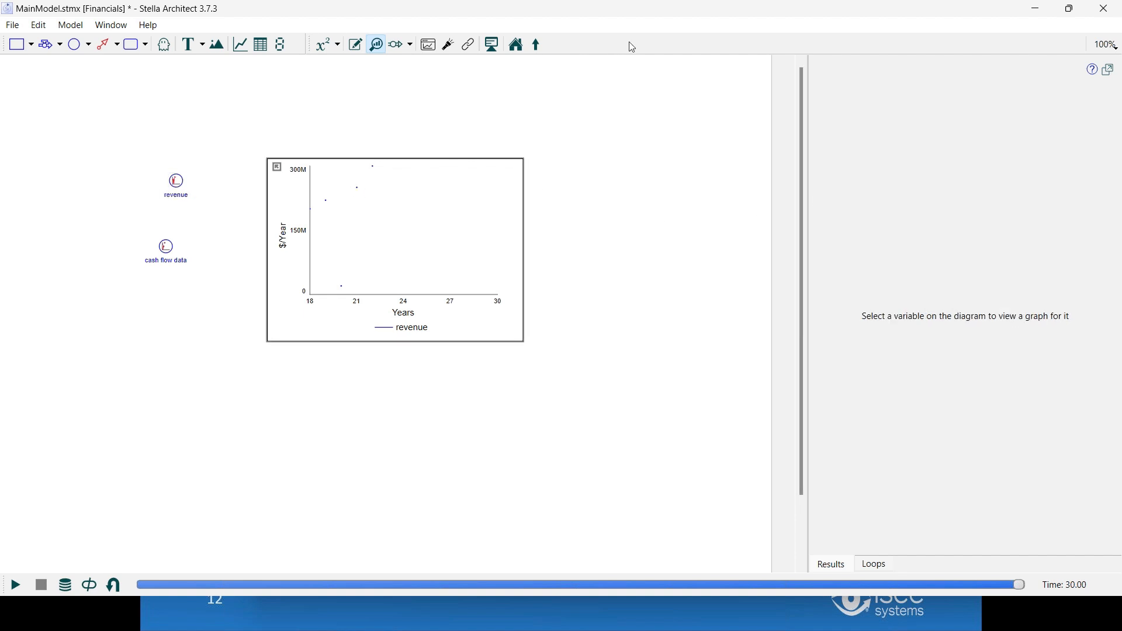
# Return to the main model's top level and place a new graph beside the Financials and Production modules
pyautogui.click(536, 46)
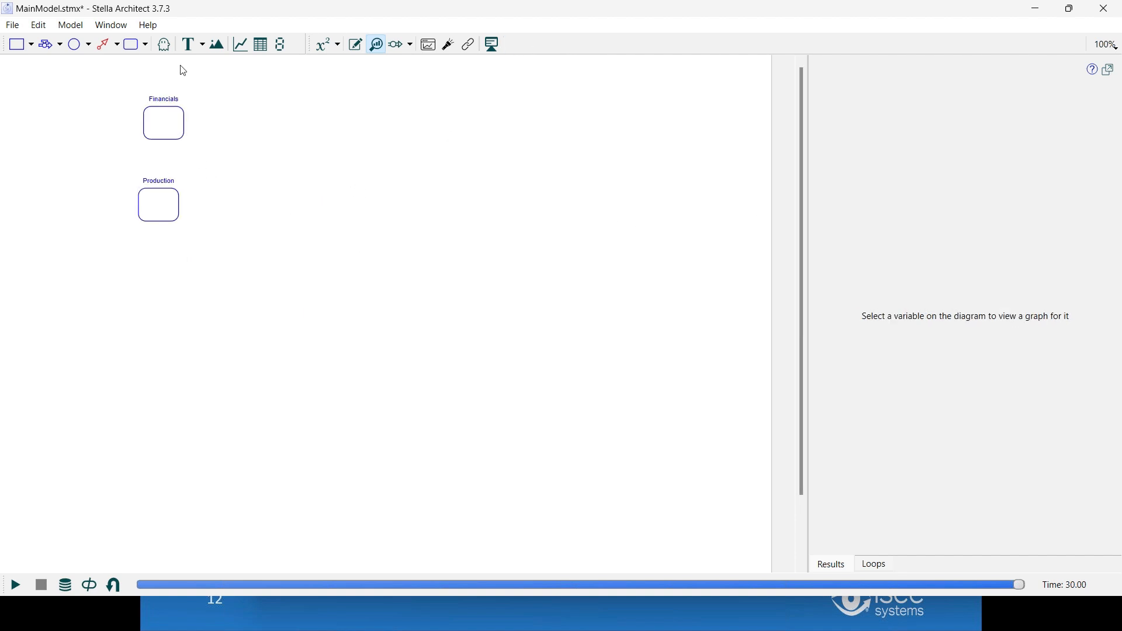
pyautogui.click(241, 45)
pyautogui.click(272, 163)
pyautogui.click(165, 122)
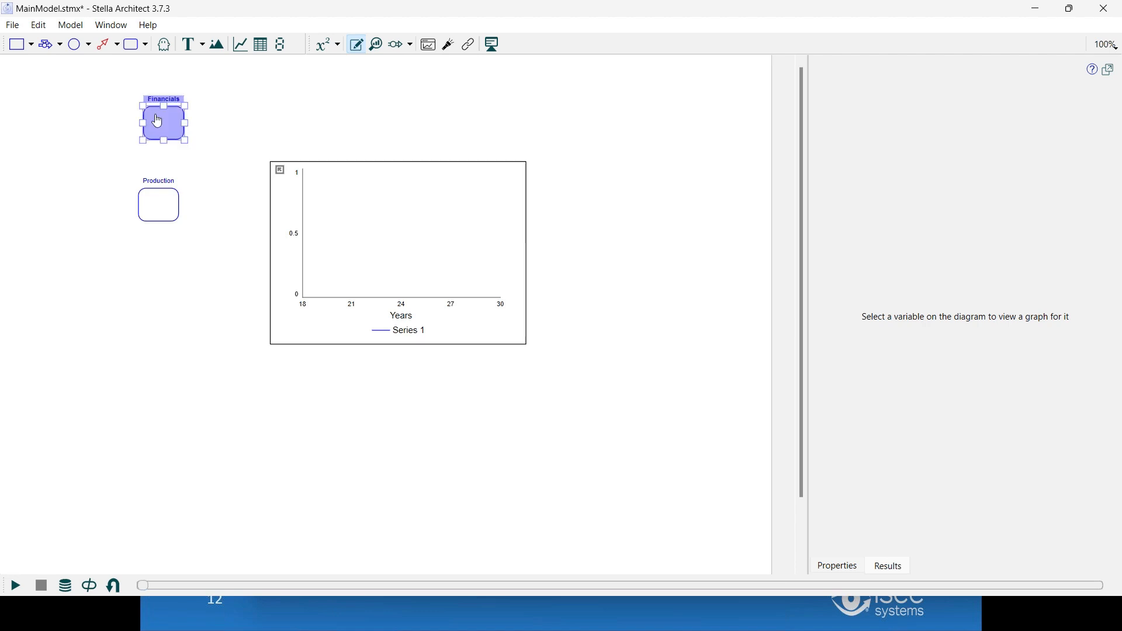
pyautogui.click(258, 119)
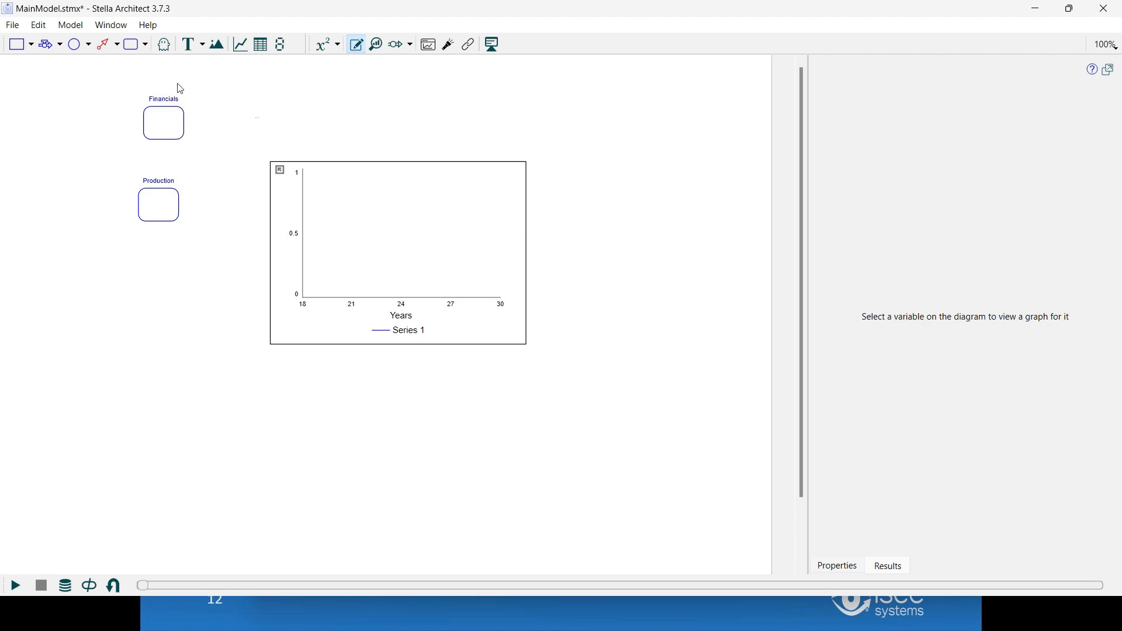
# Add the revenue variable from the Financials module to the new graph's series and run the model
pyautogui.click(360, 231)
pyautogui.click(843, 461)
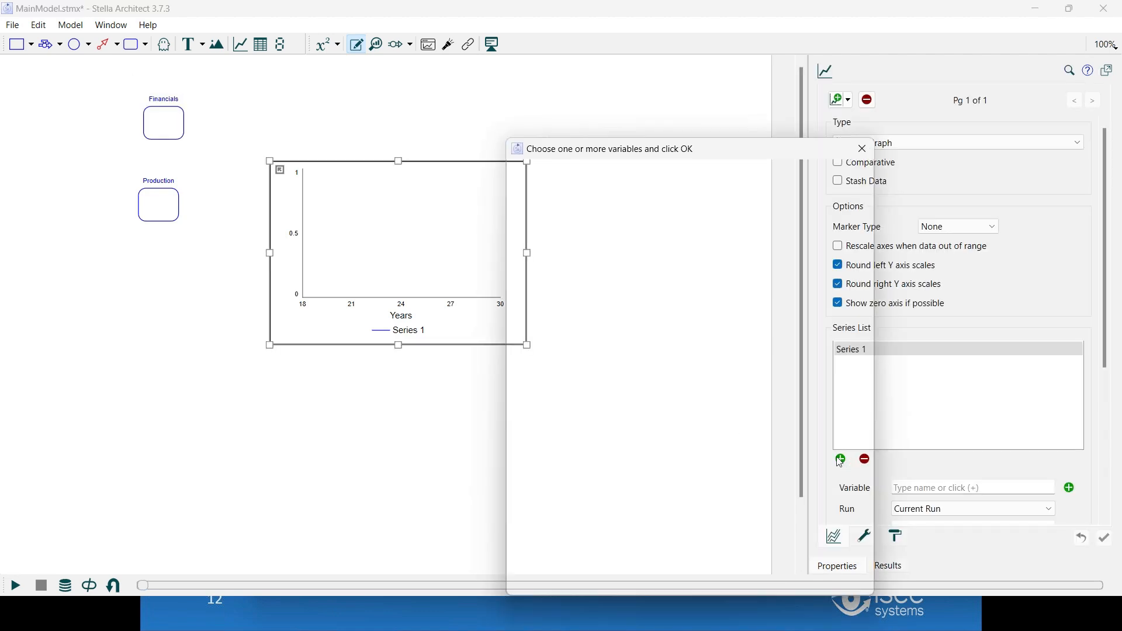
pyautogui.click(524, 234)
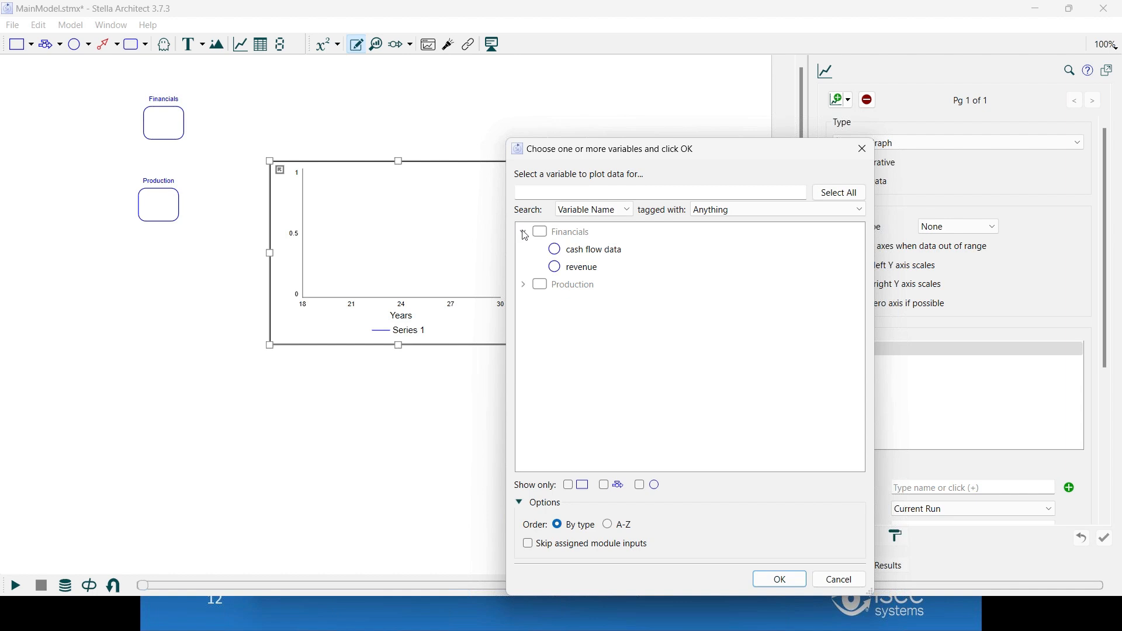
pyautogui.doubleClick(576, 267)
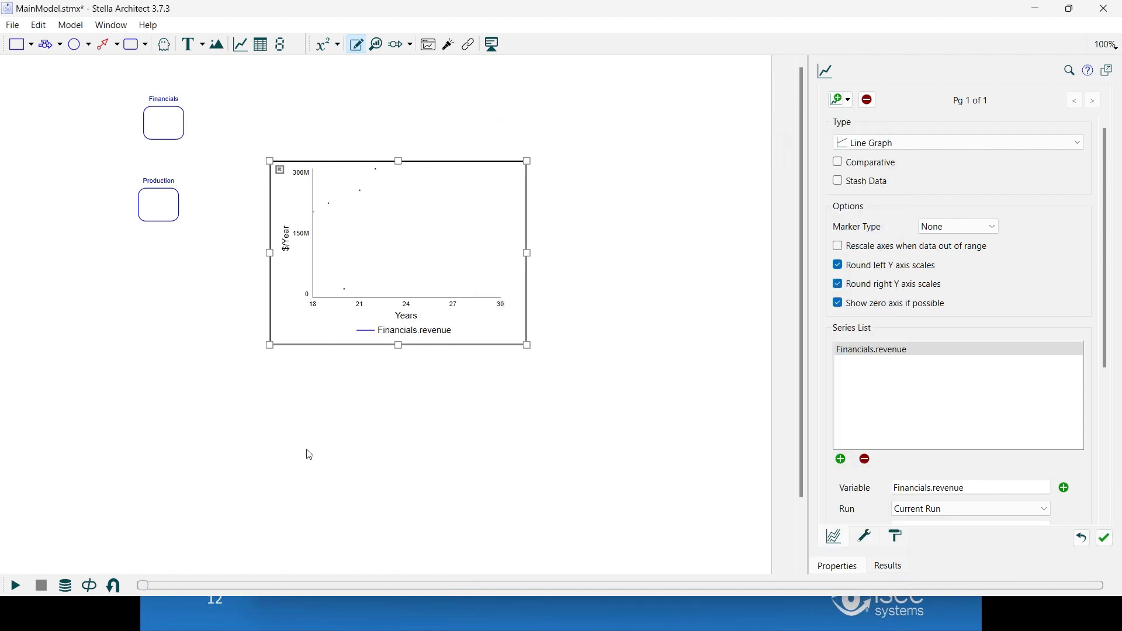
pyautogui.click(16, 586)
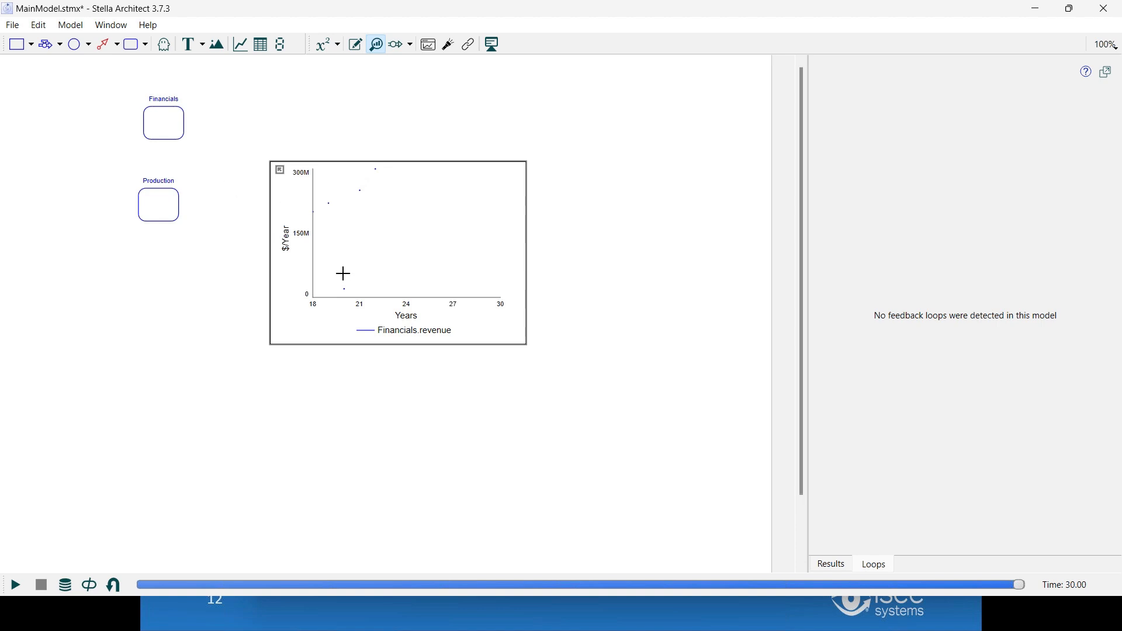
# Switch from the main model to the PowerPoint slide show
pyautogui.hotkey('alt', 'Tab')
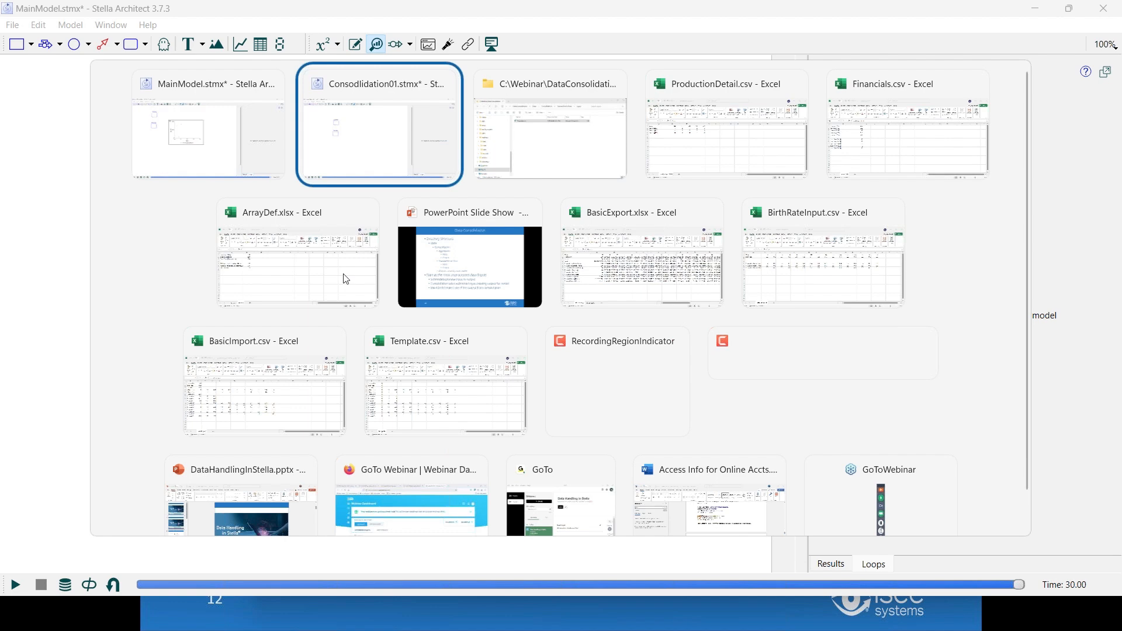
pyautogui.hotkey('alt', 'Tab')
pyautogui.hotkey('alt', 'Tab')
pyautogui.hotkey('alt', 'Tab')
pyautogui.hotkey('alt', 'Tab')
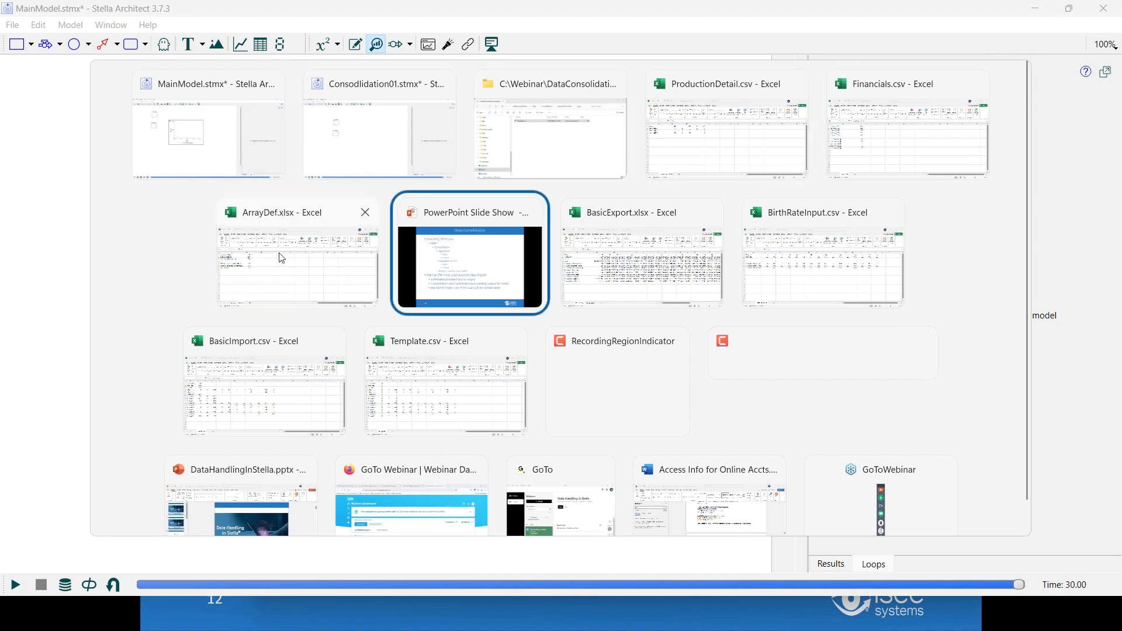